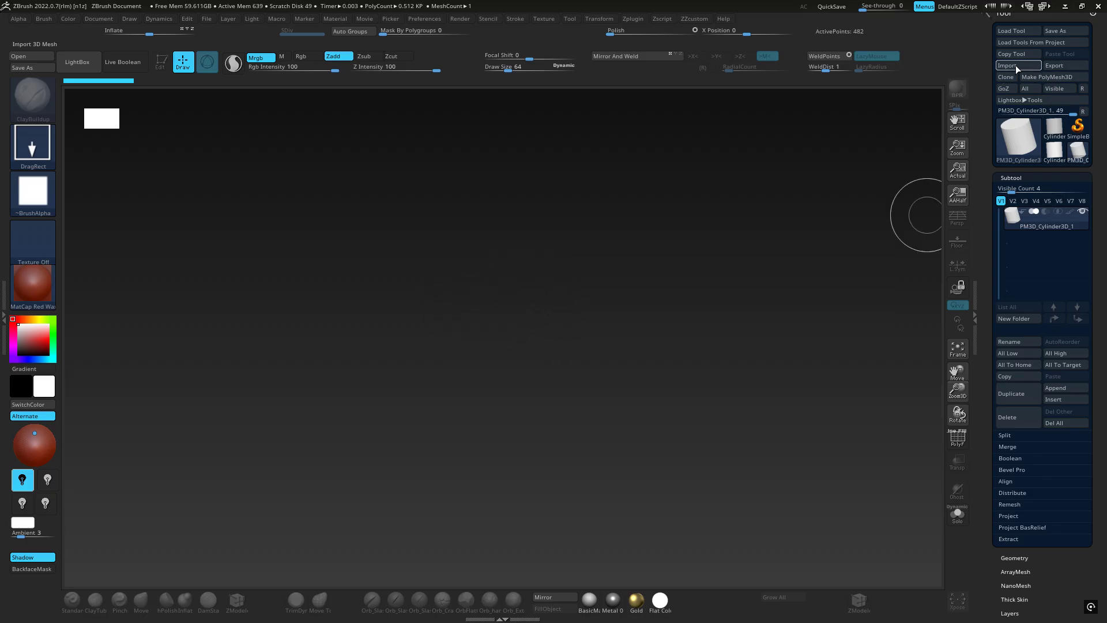
- Draw a Sphere3D on the canvas, enter Edit mode and convert it to a PolyMesh3D
click(1015, 144)
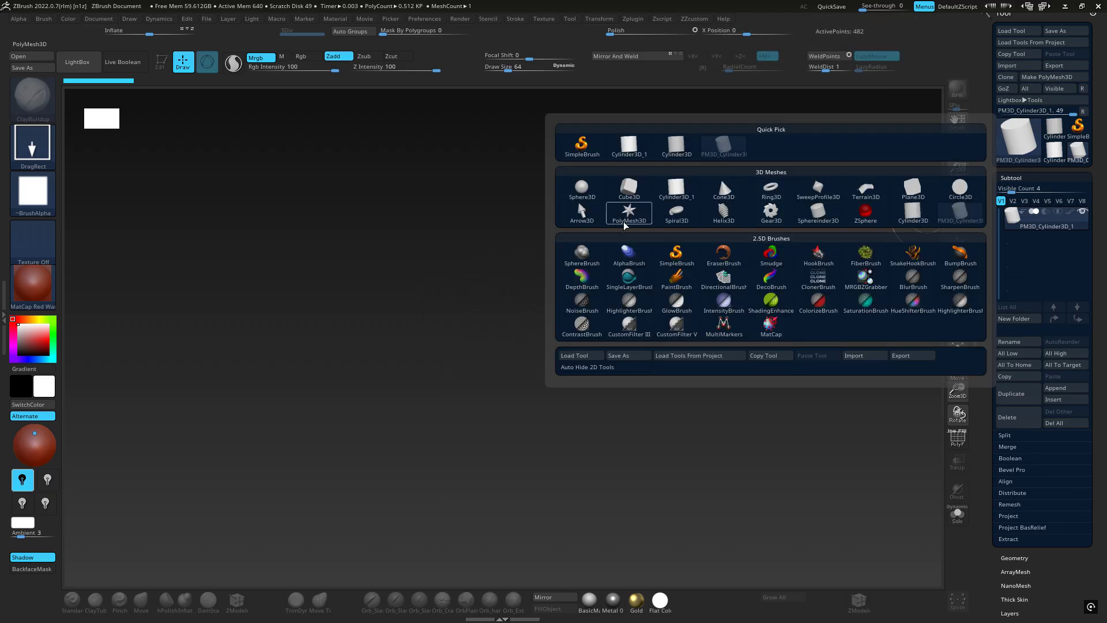
click(630, 145)
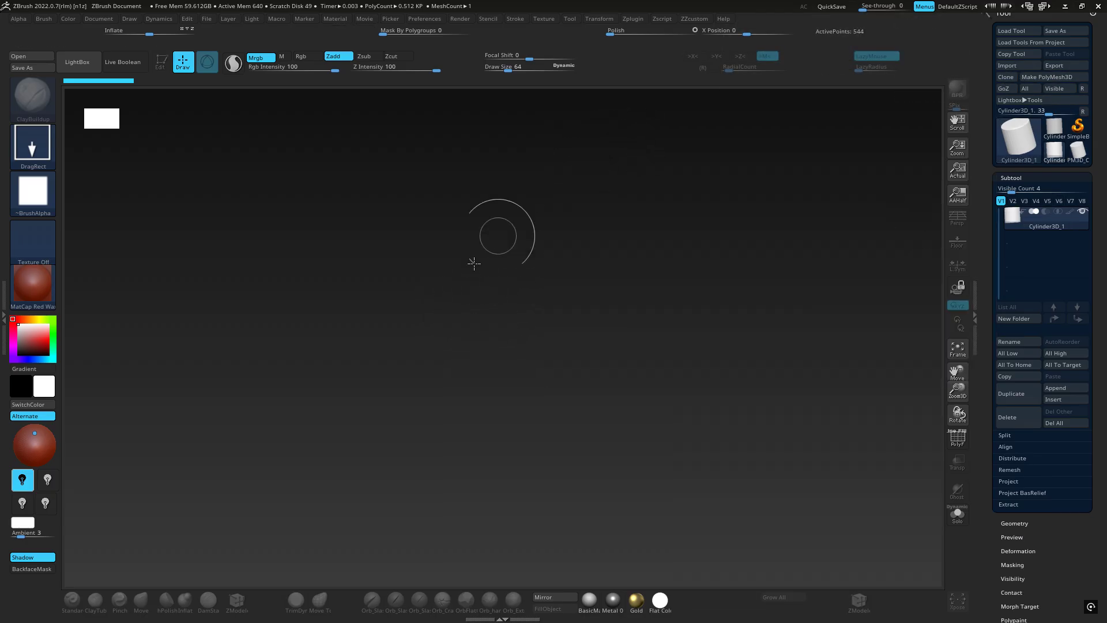
click(1017, 137)
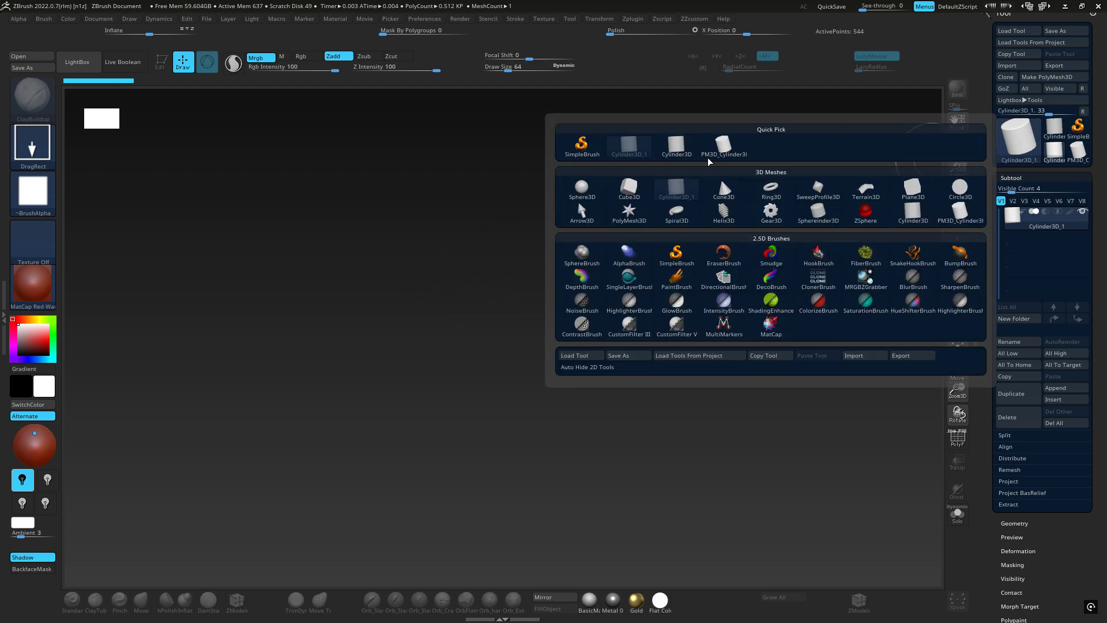
click(579, 190)
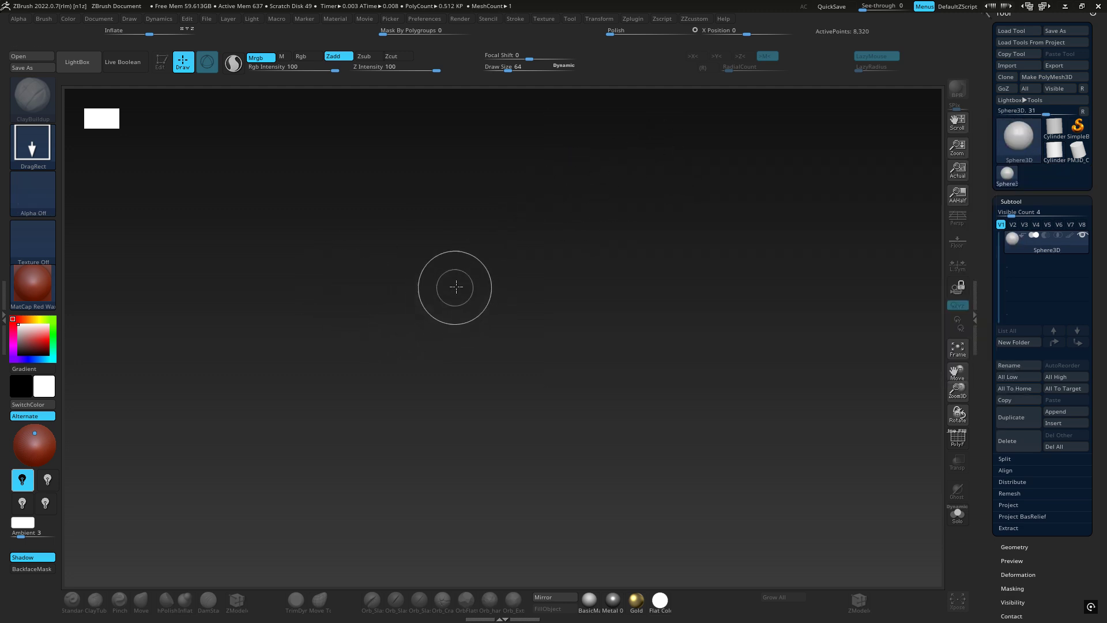
mouse_move(456, 285)
mouse_down()
mouse_move(445, 357)
mouse_move(457, 406)
mouse_up()
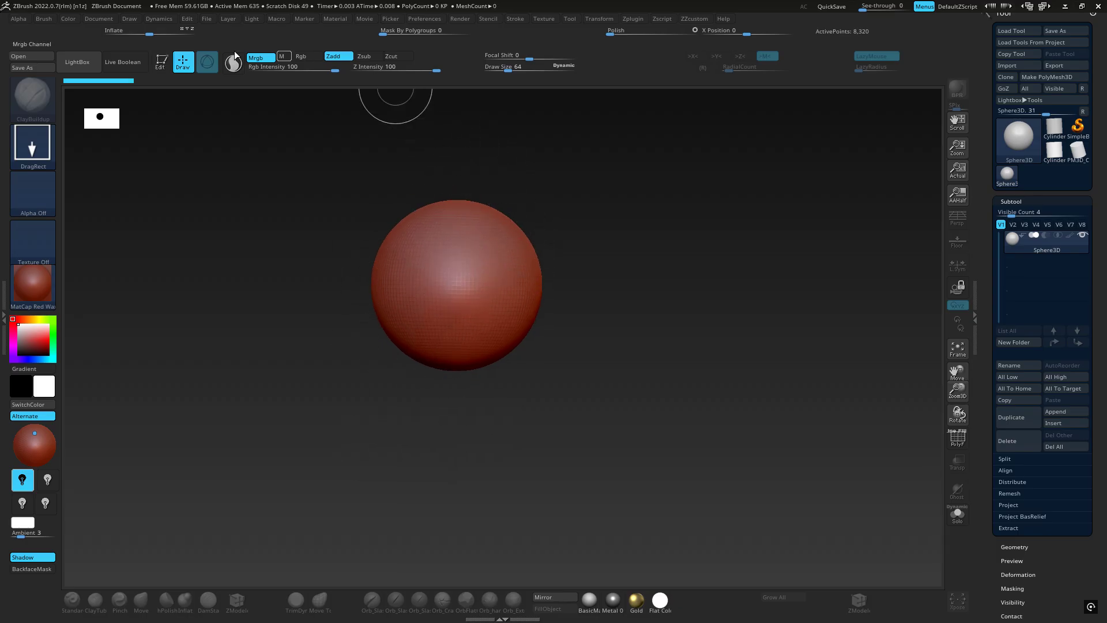
click(161, 63)
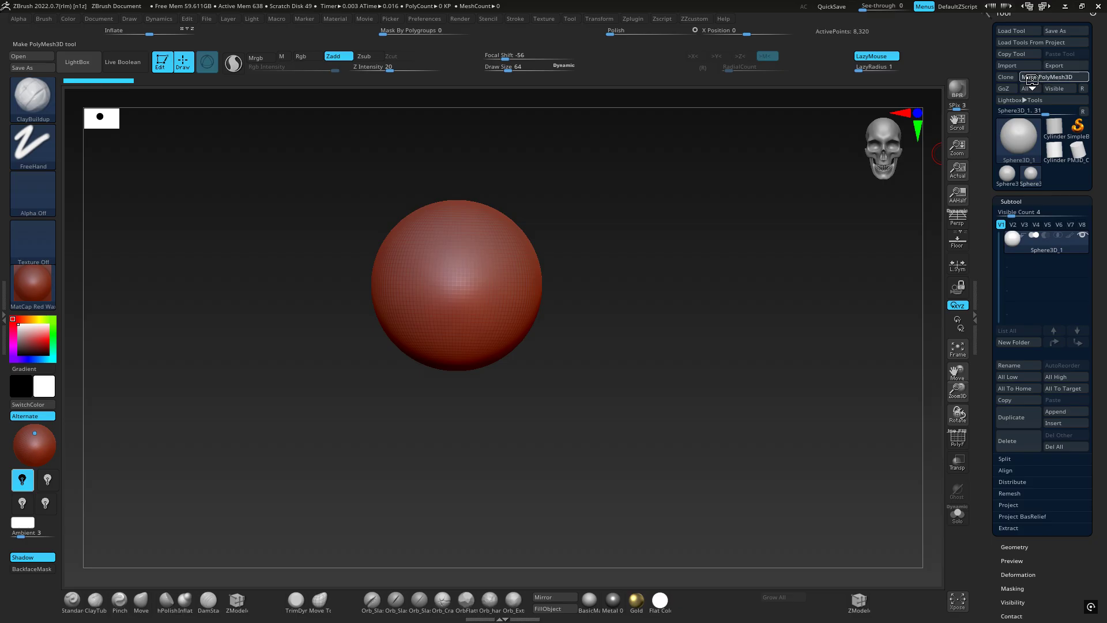
click(1032, 79)
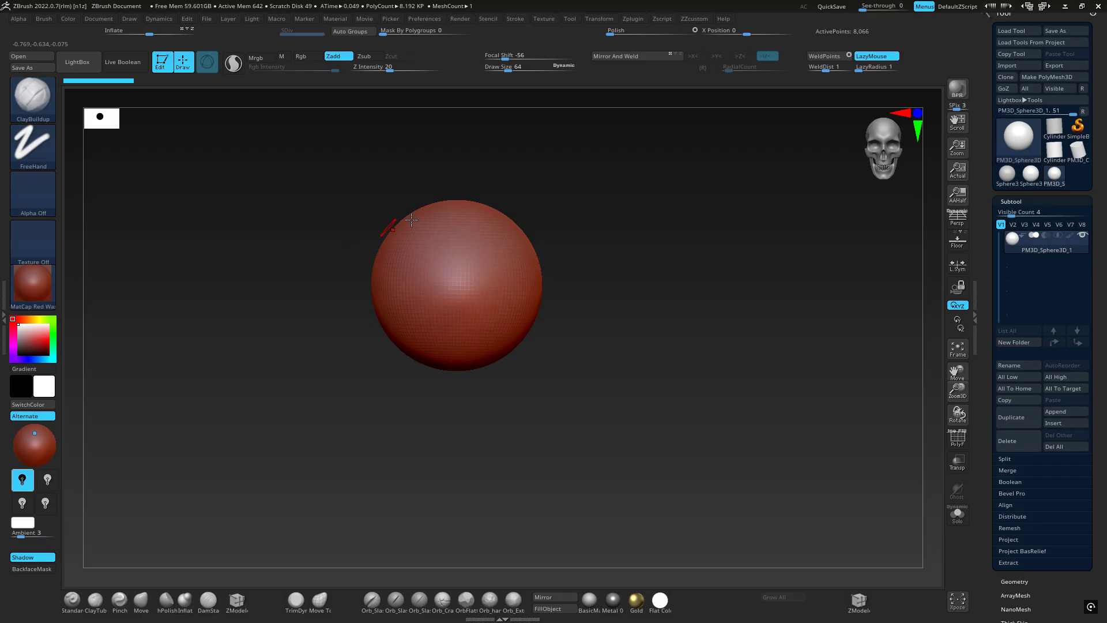
- Try out the assigned brush hotkeys, including ClayBuildup, DamStandard, Pinch, Inflat and ZModeler, and run a QuickSave
key(1)
key(1)
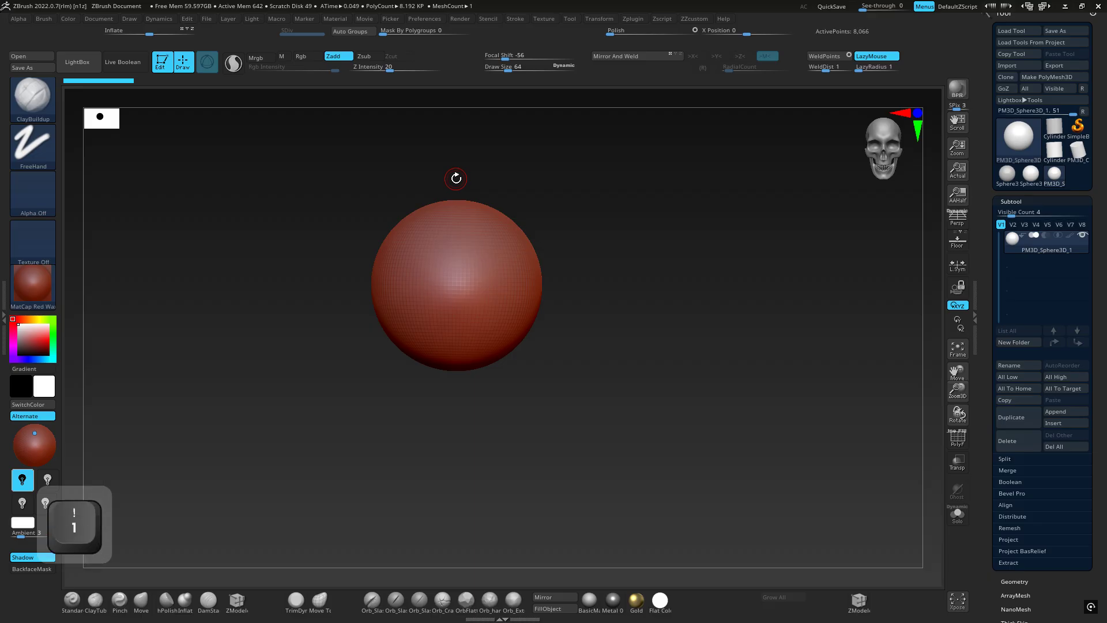
key(3)
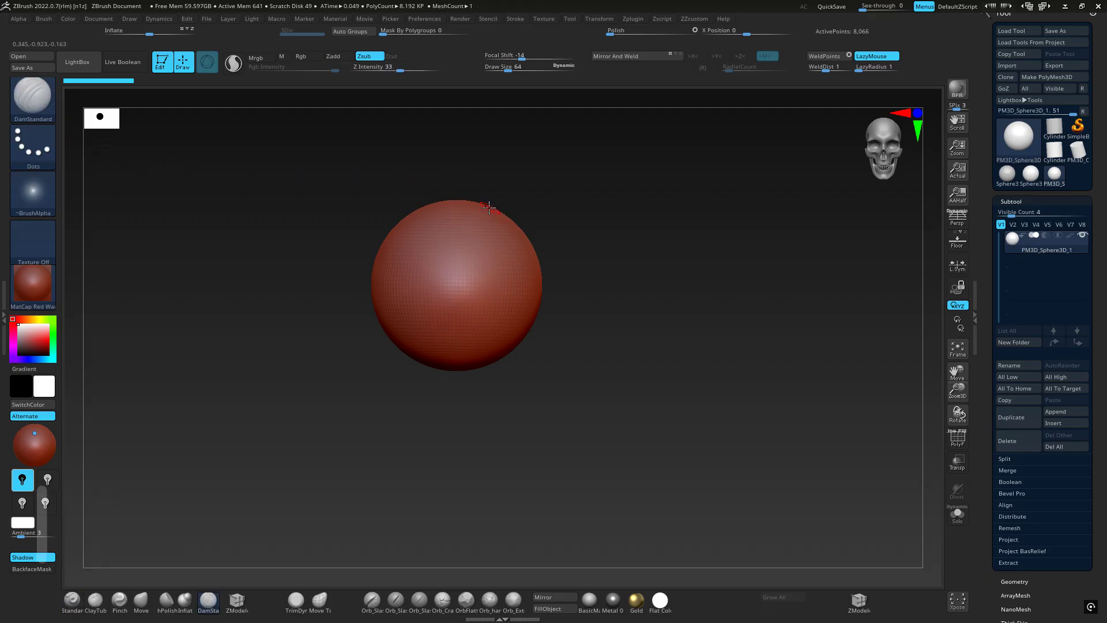
key(4)
key(5)
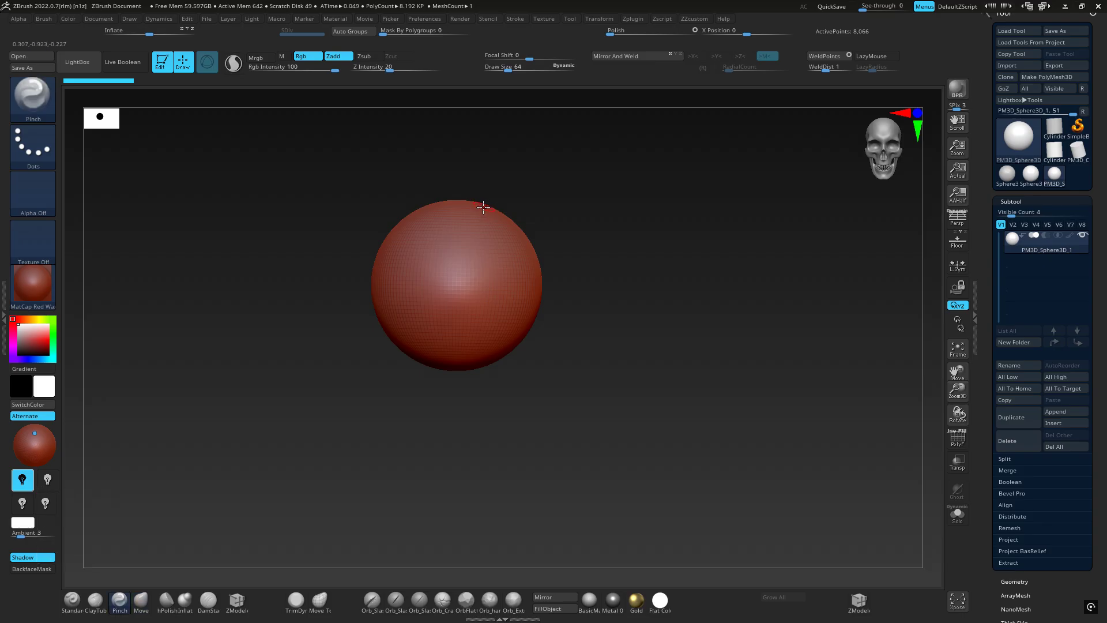
key(shift+6)
key(shift+7)
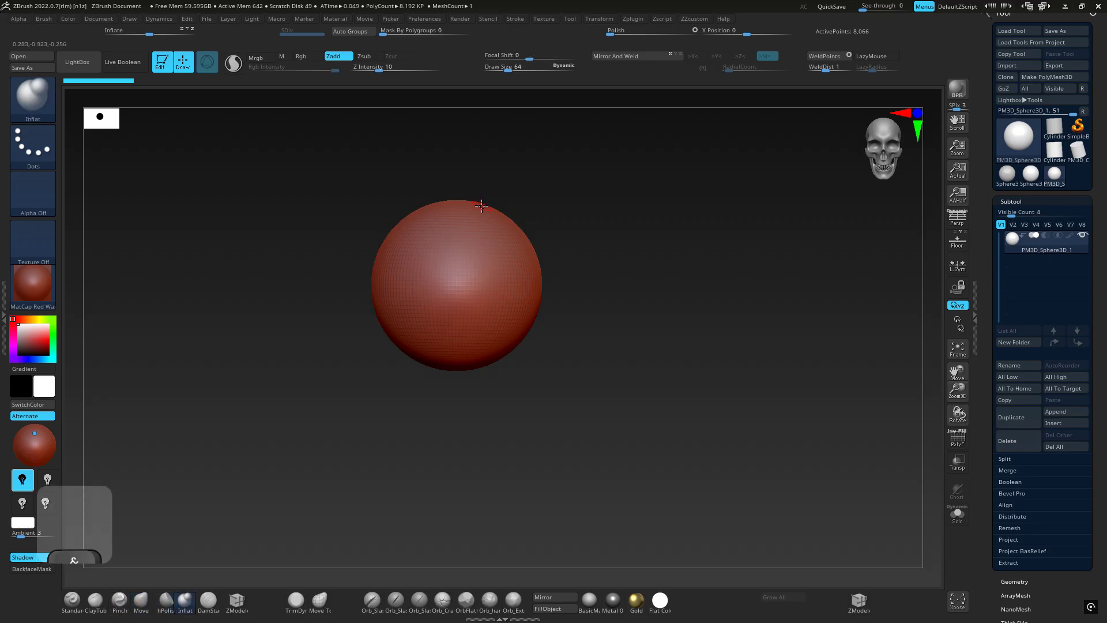
key(8)
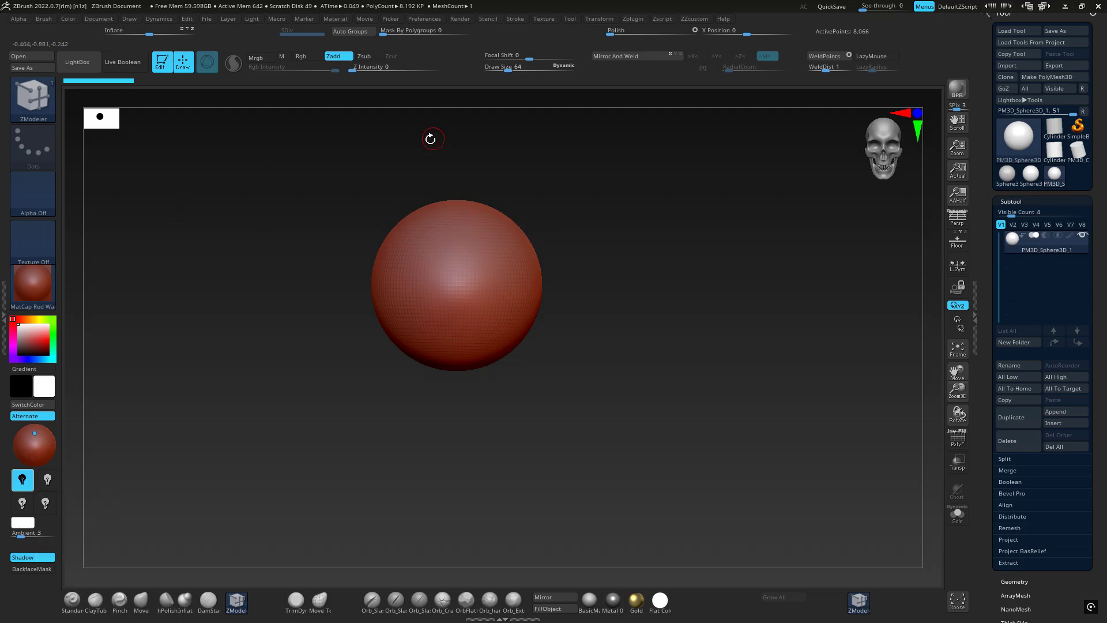
key(9)
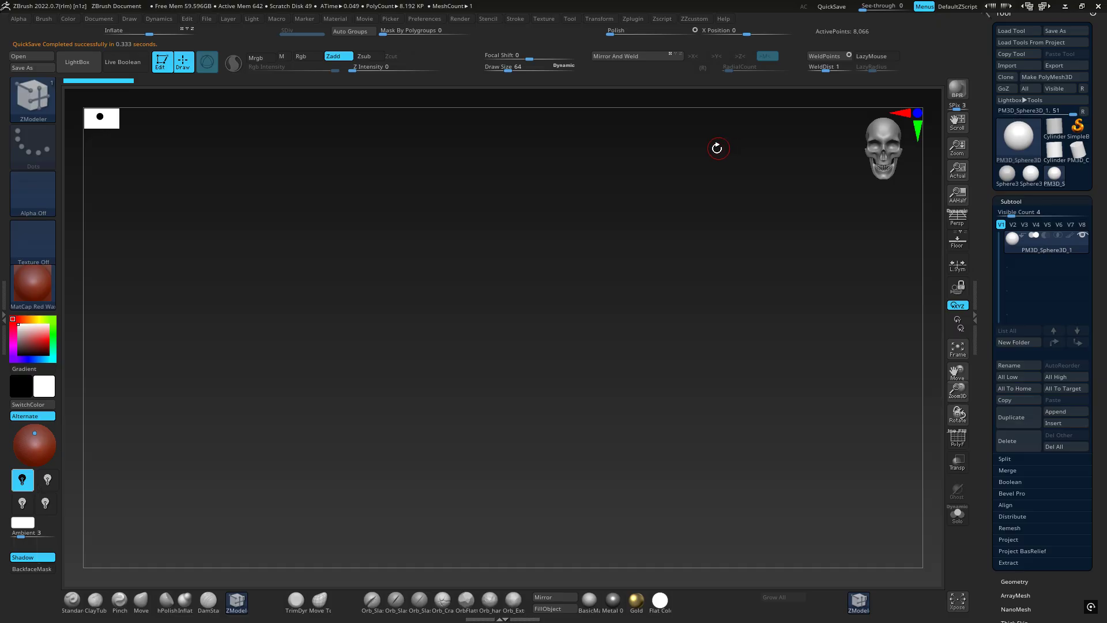
- Restore the standard user interface layout
click(425, 18)
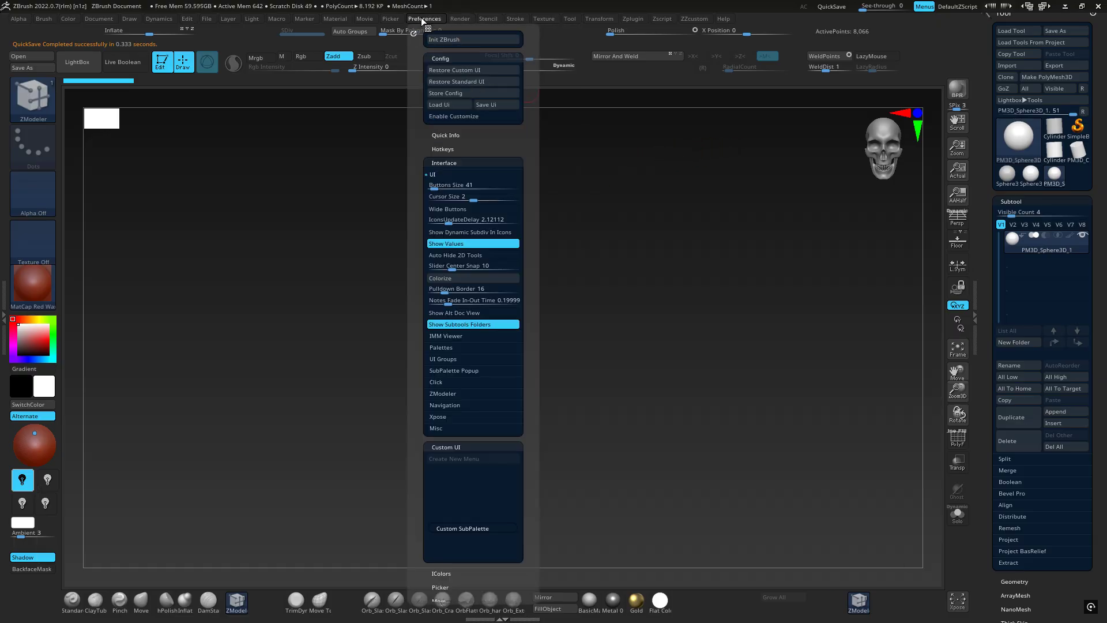
click(441, 162)
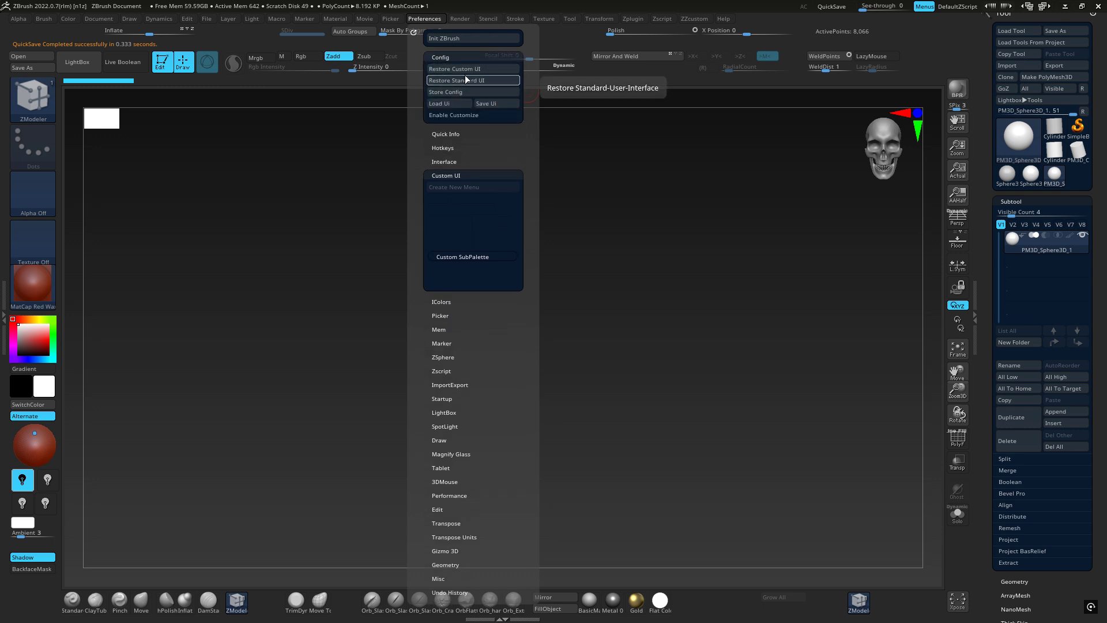
click(469, 69)
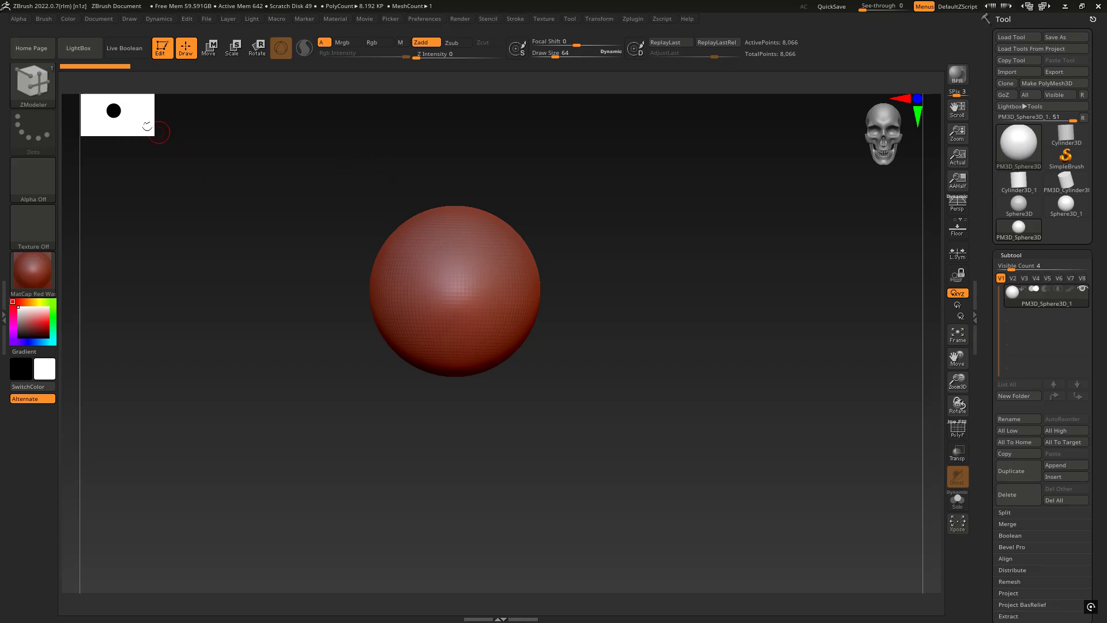
- Check in the standard interface that the brush hotkeys still work, including those for Move and ClayBuildup
key(2)
key(3)
key(4)
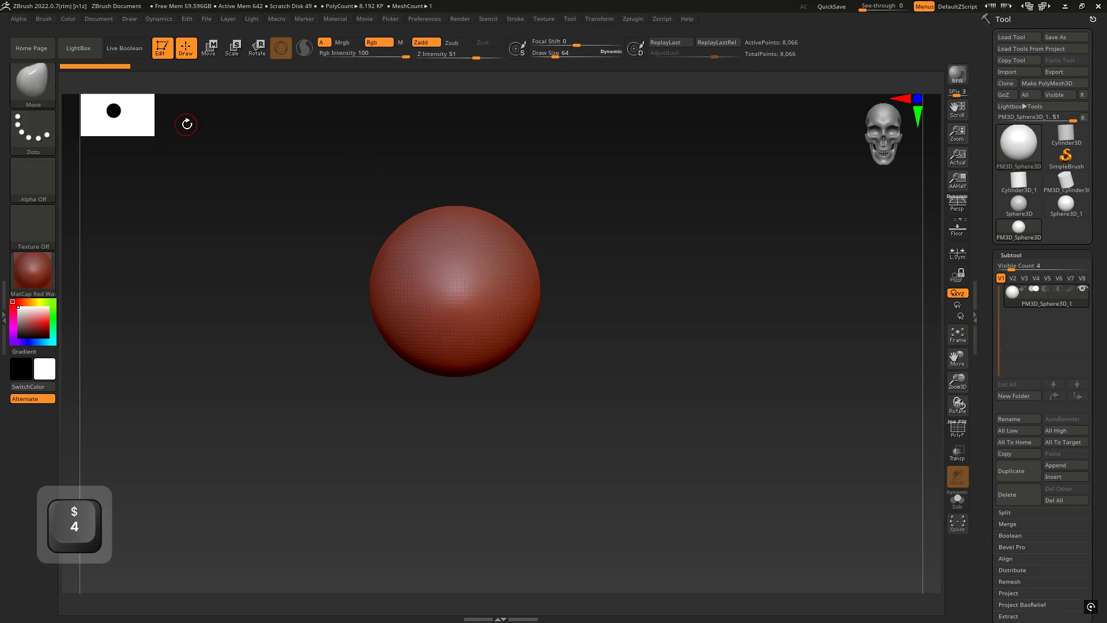
key(1)
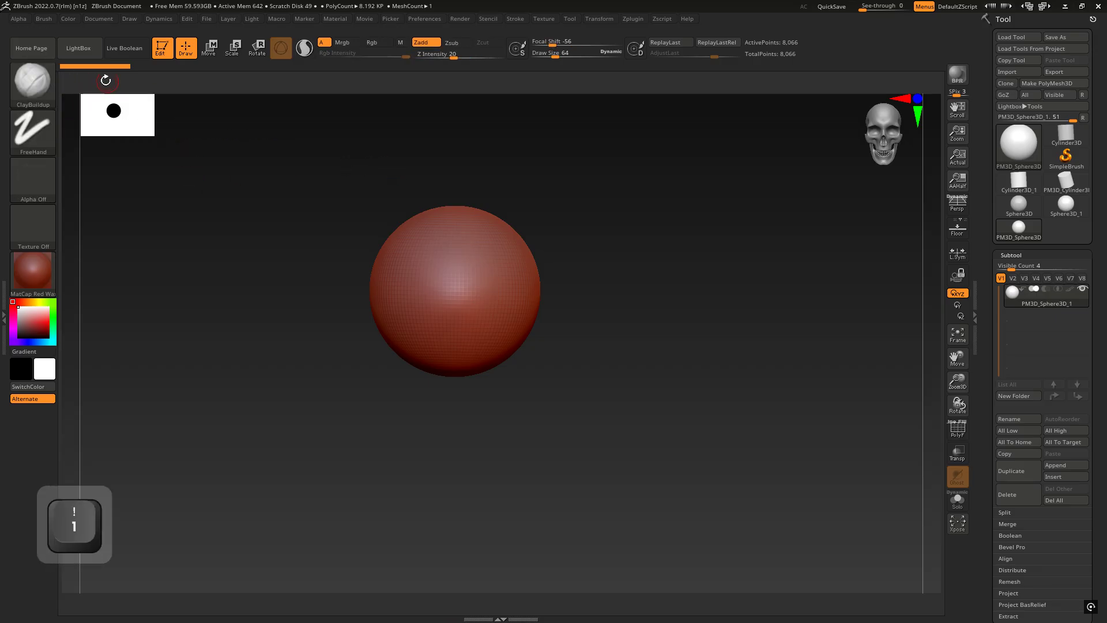
key(1)
key(1)
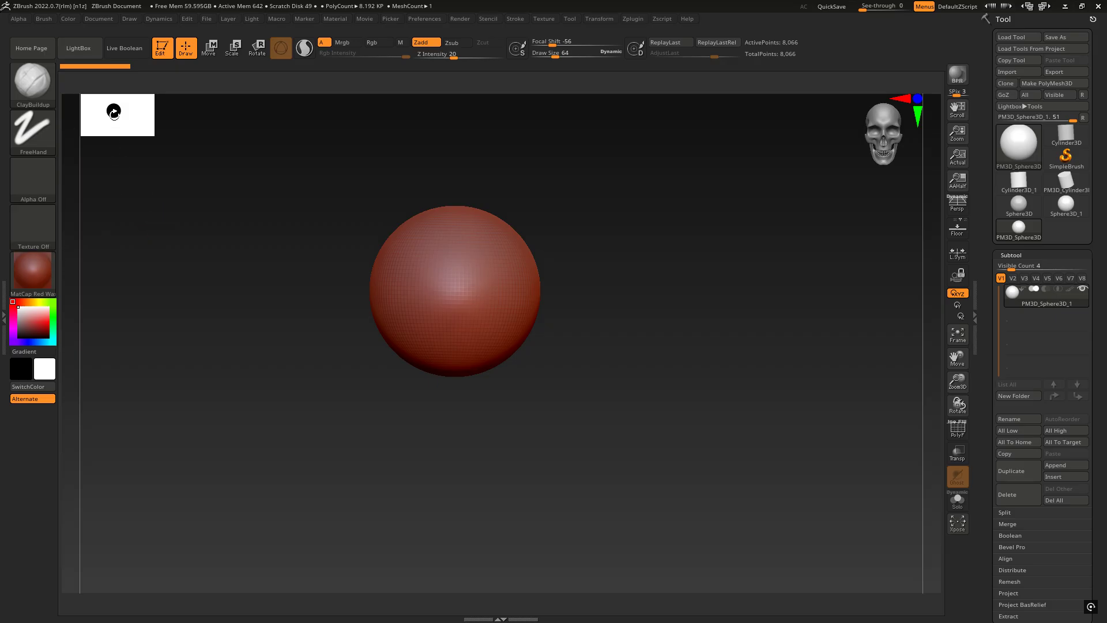
- Start assigning a custom hotkey to the Standard brush in the brush library, and cancel the assignment
click(26, 83)
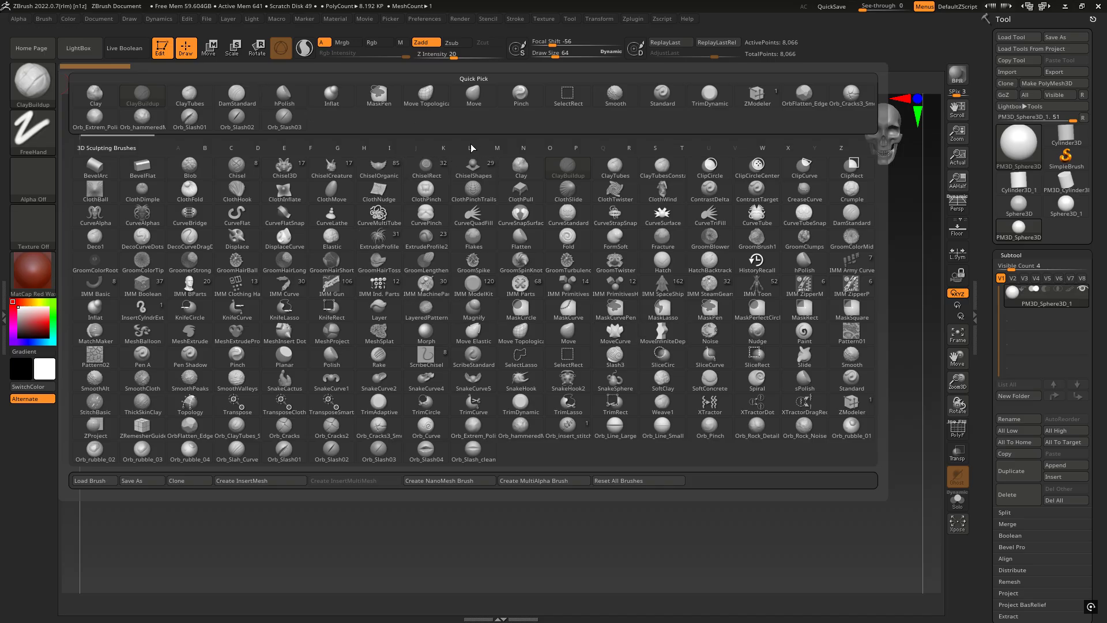
key(ctrl)
key(ctrl+alt)
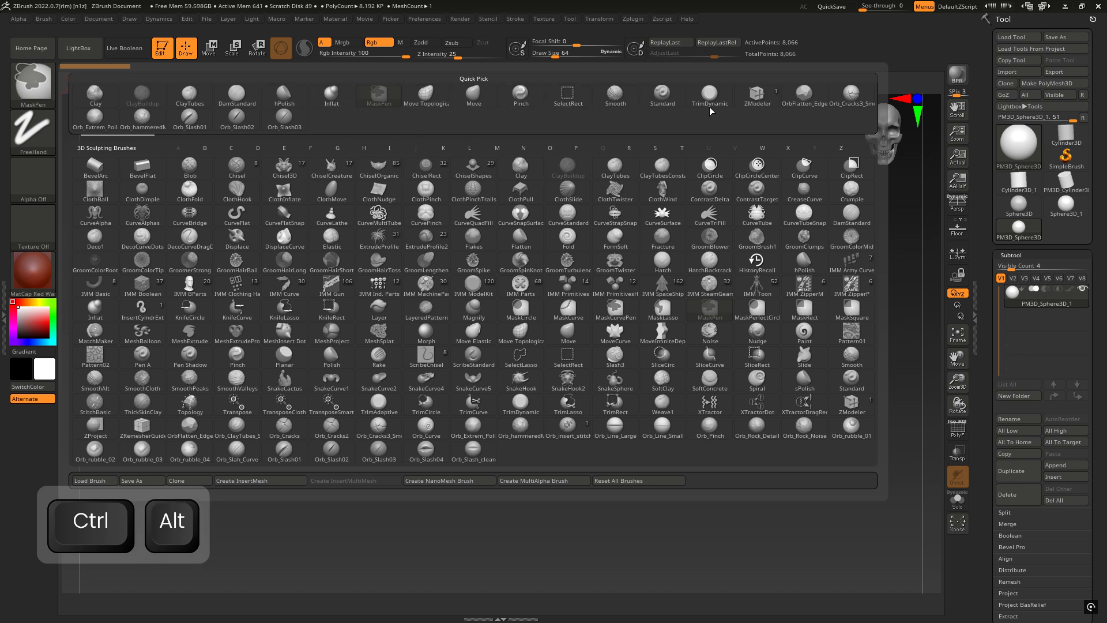
ctrl+alt+click(657, 99)
ctrl+alt+click(633, 150)
ctrl+alt+click(655, 97)
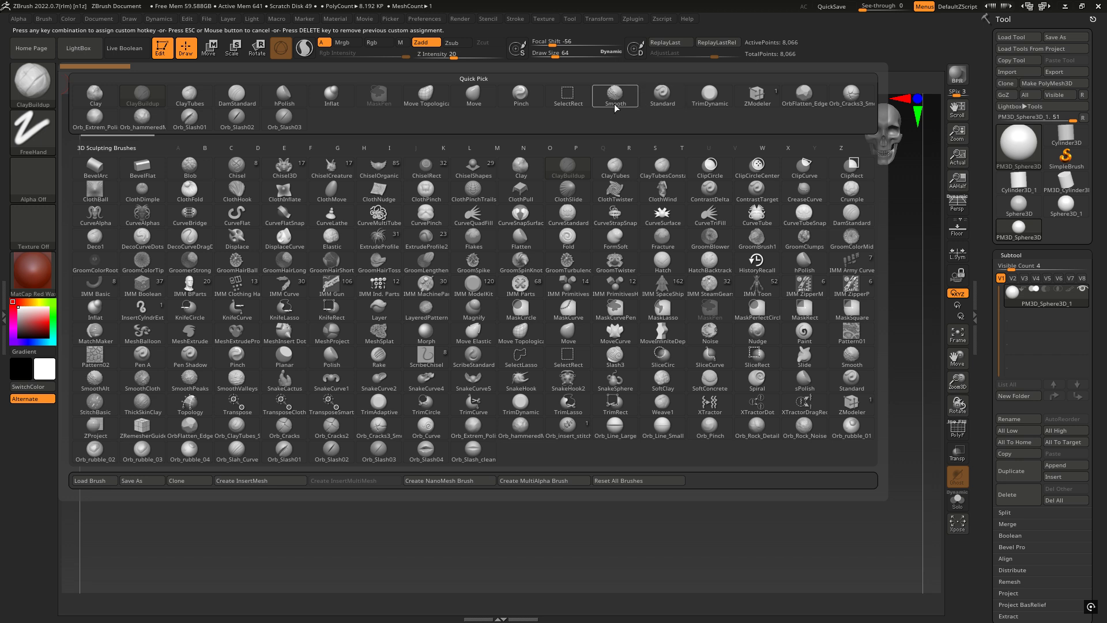
key(Escape)
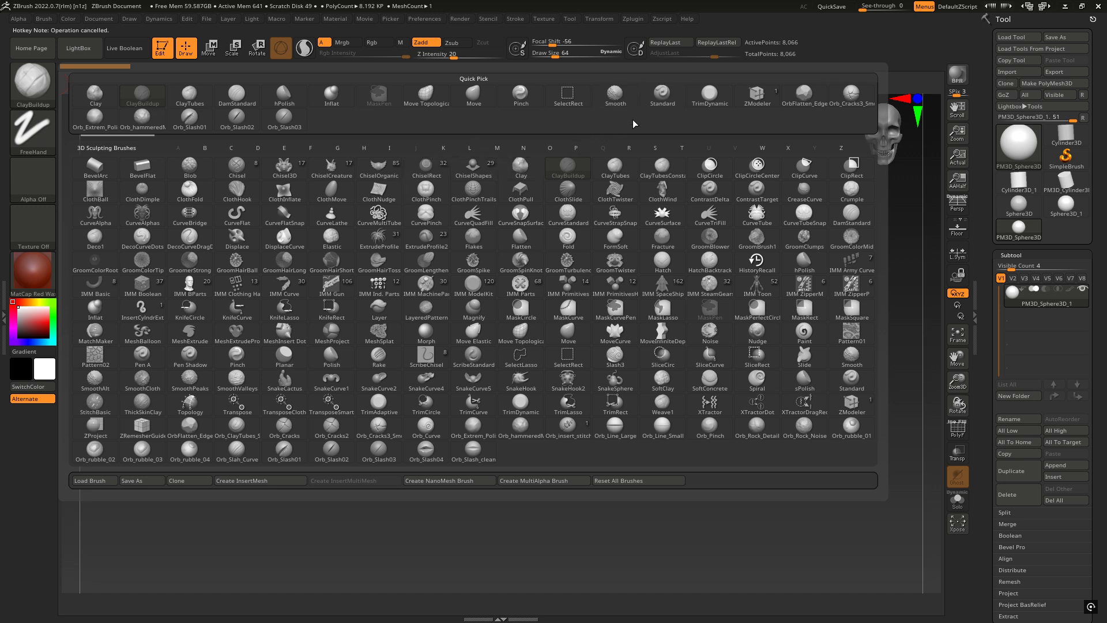
mouse_move(620, 99)
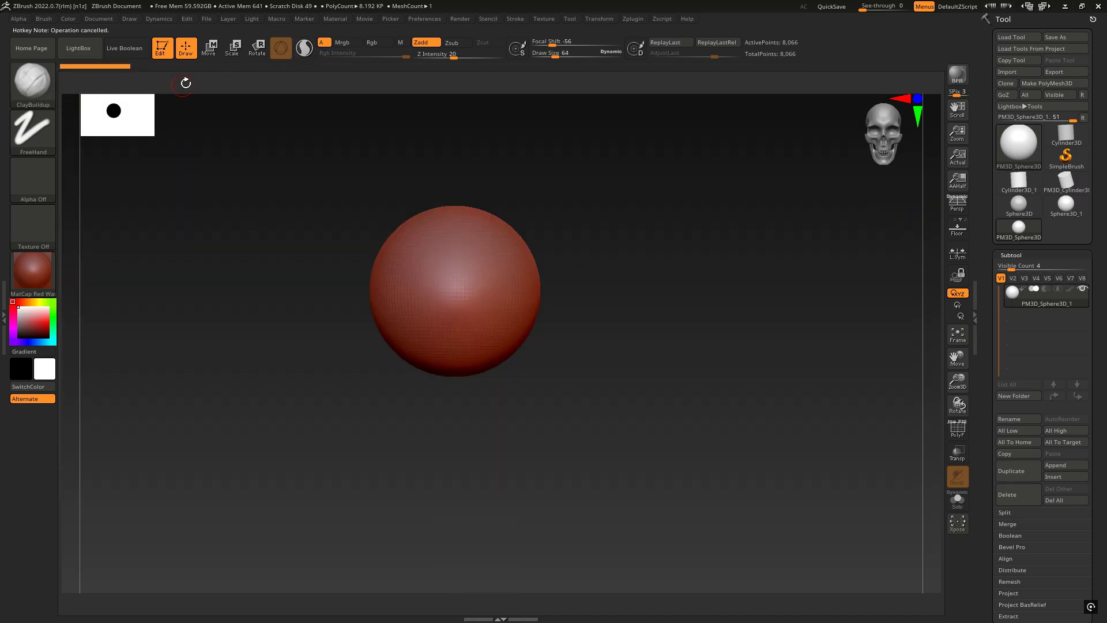
- Switch through the brushes with their hotkeys, from Standard to Inflat
key(2)
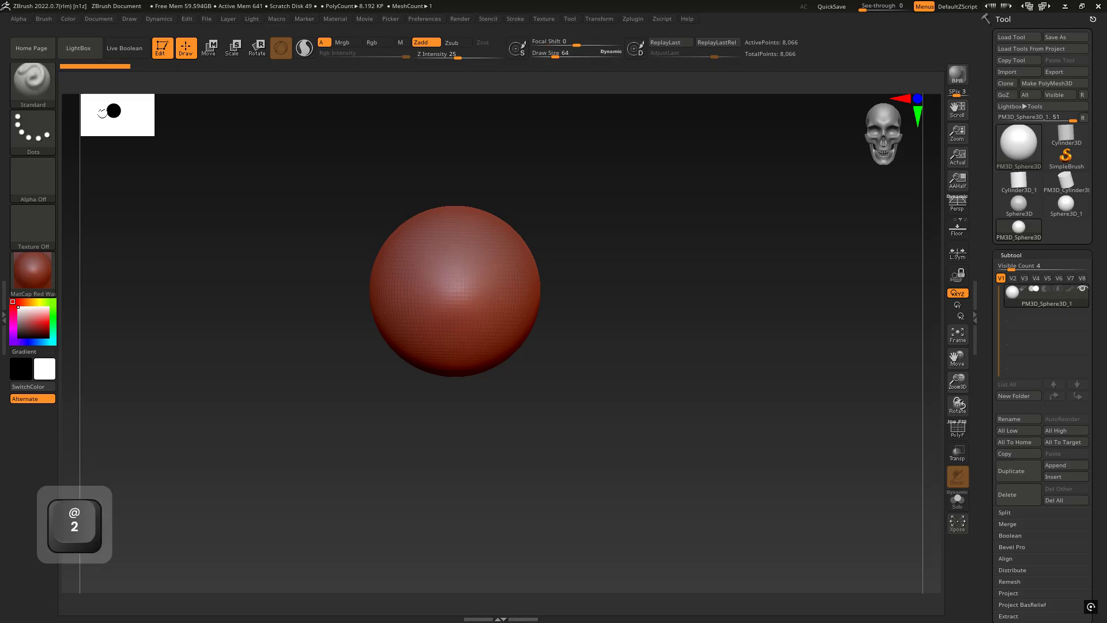
key(3)
key(4)
key(5)
key(6)
key(7)
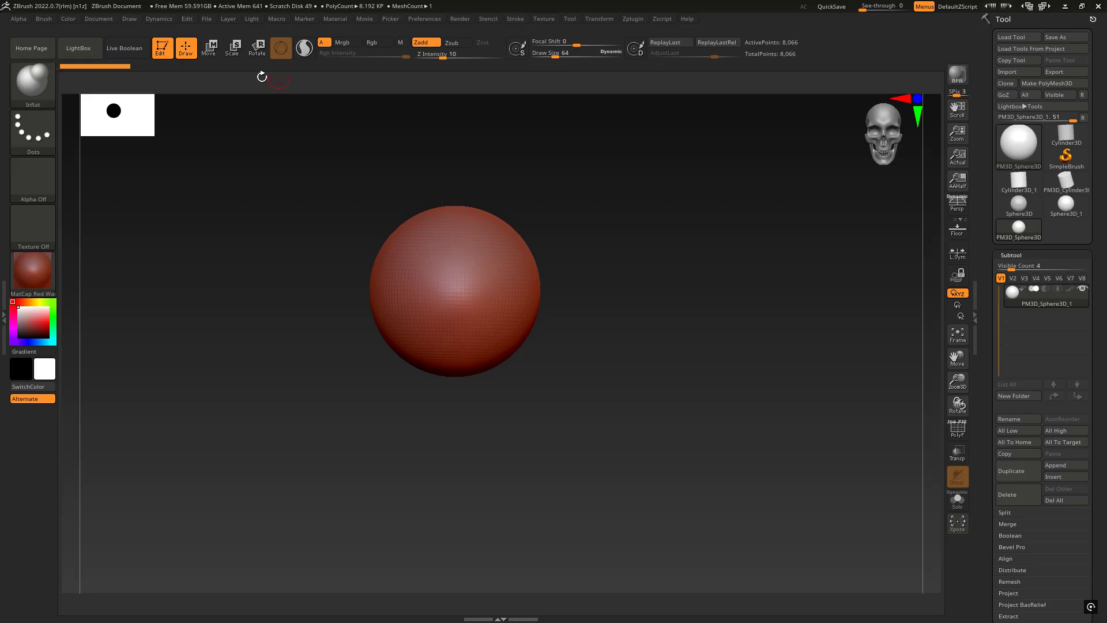
- Store the current hotkeys as the startup hotkeys
click(428, 19)
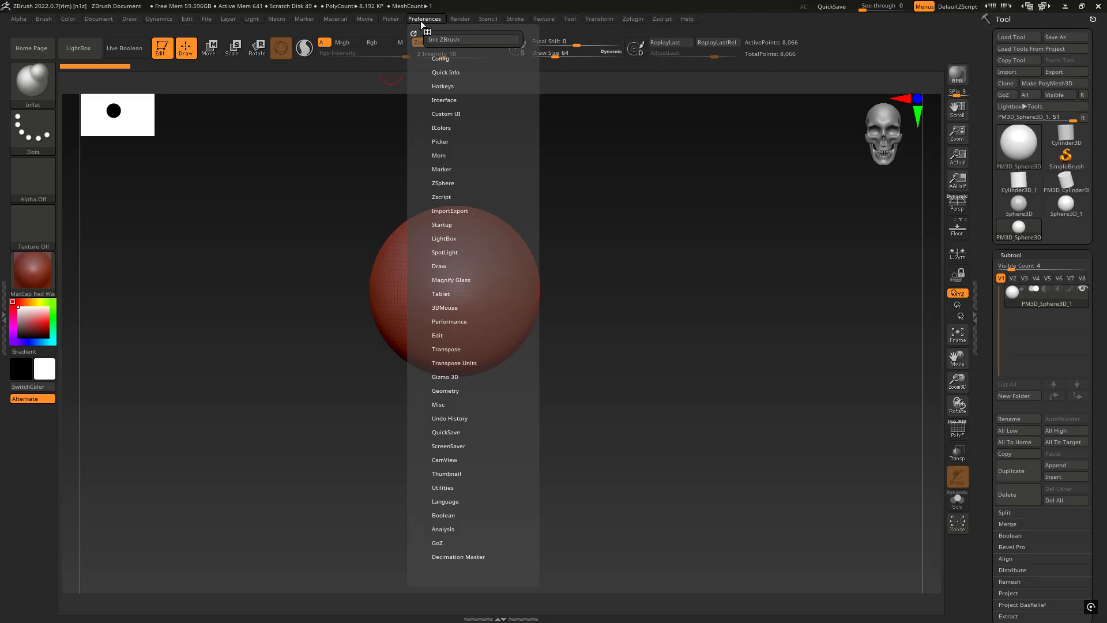
click(443, 87)
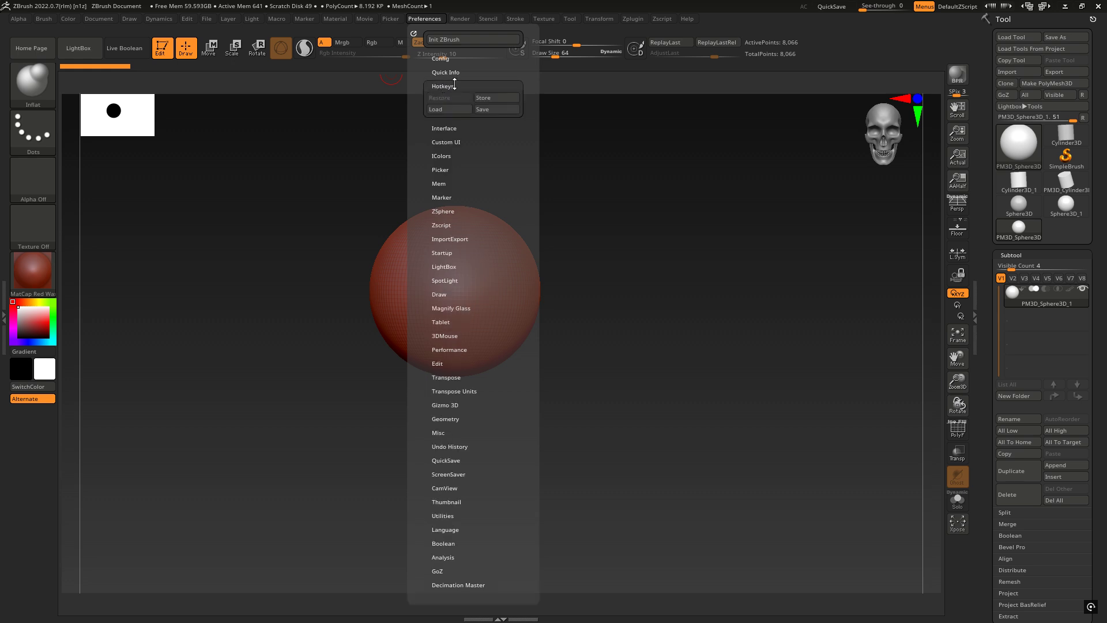
click(488, 98)
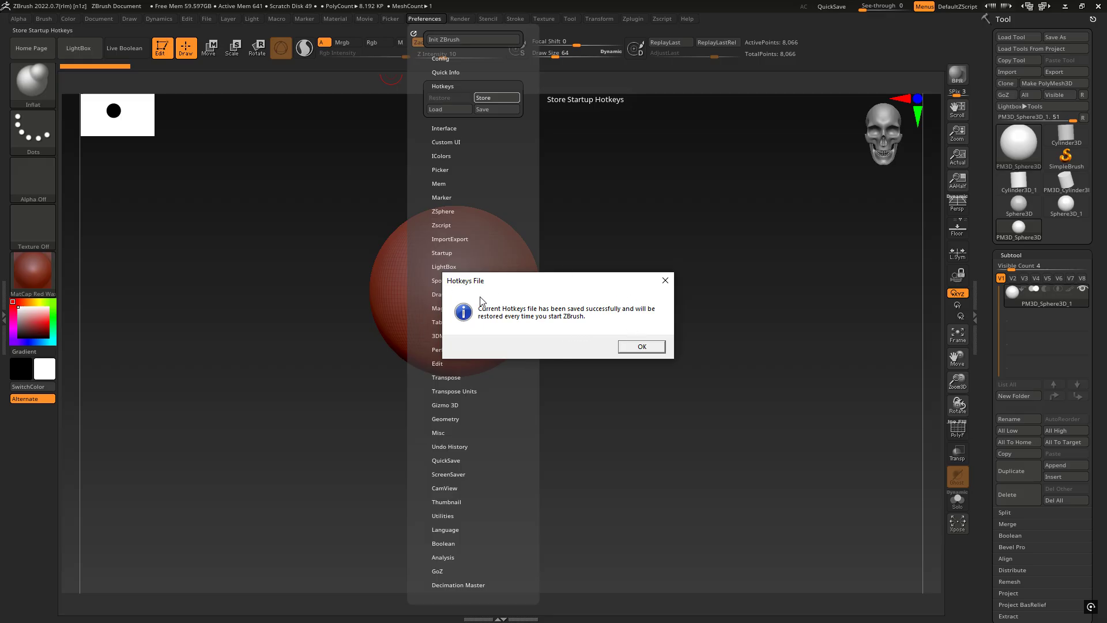
click(642, 346)
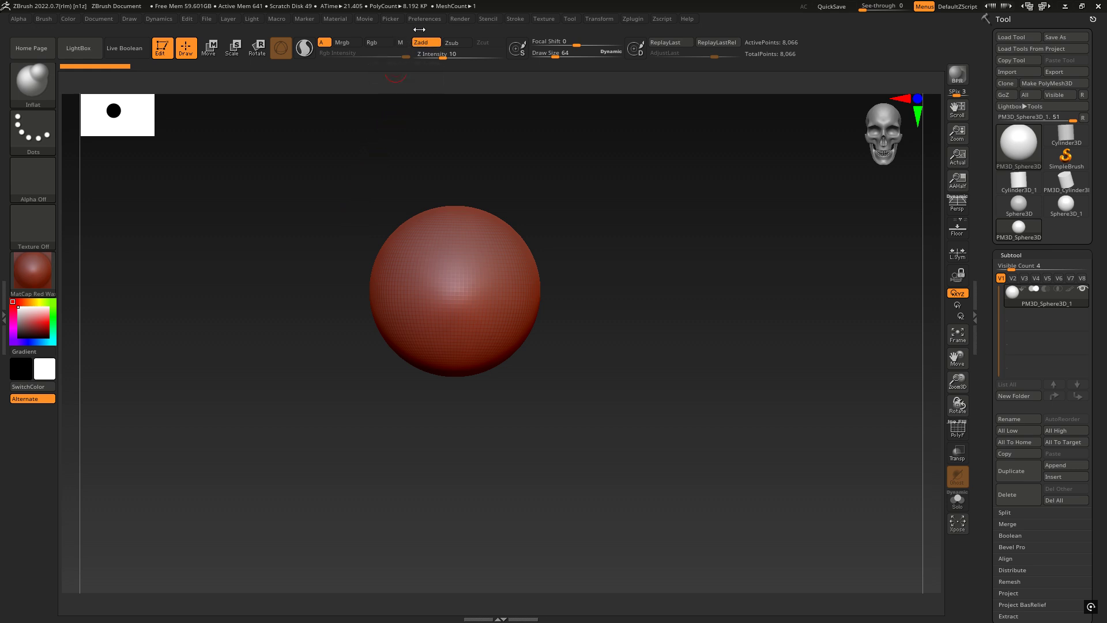
- Bring up the file dialog for saving the hotkeys in the ZStartup Hotkeys folder, and cancel it
click(431, 19)
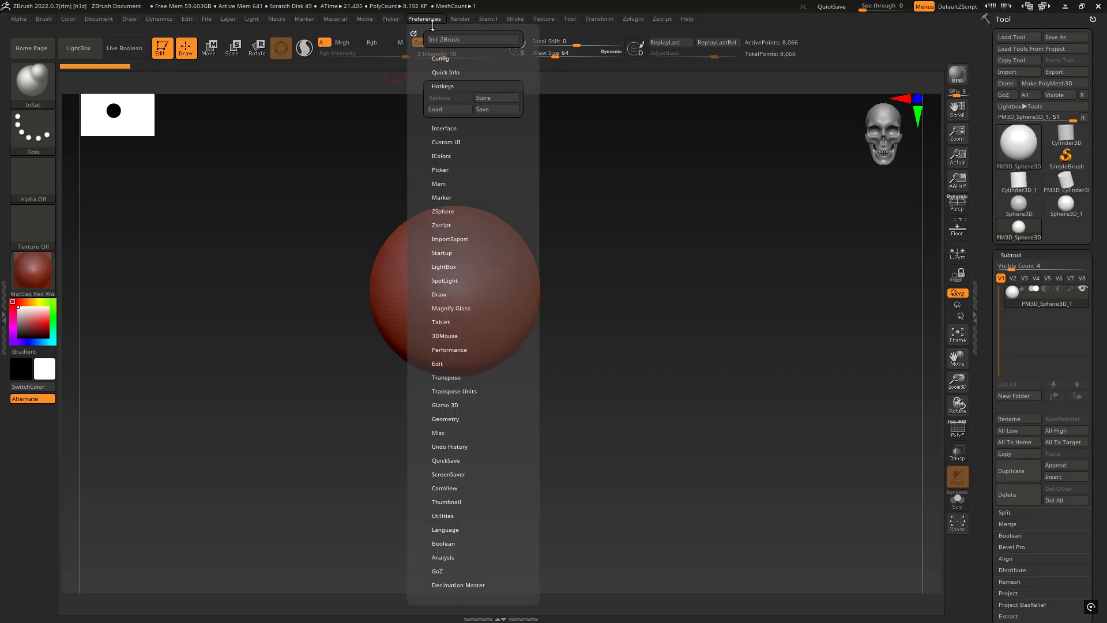
click(485, 111)
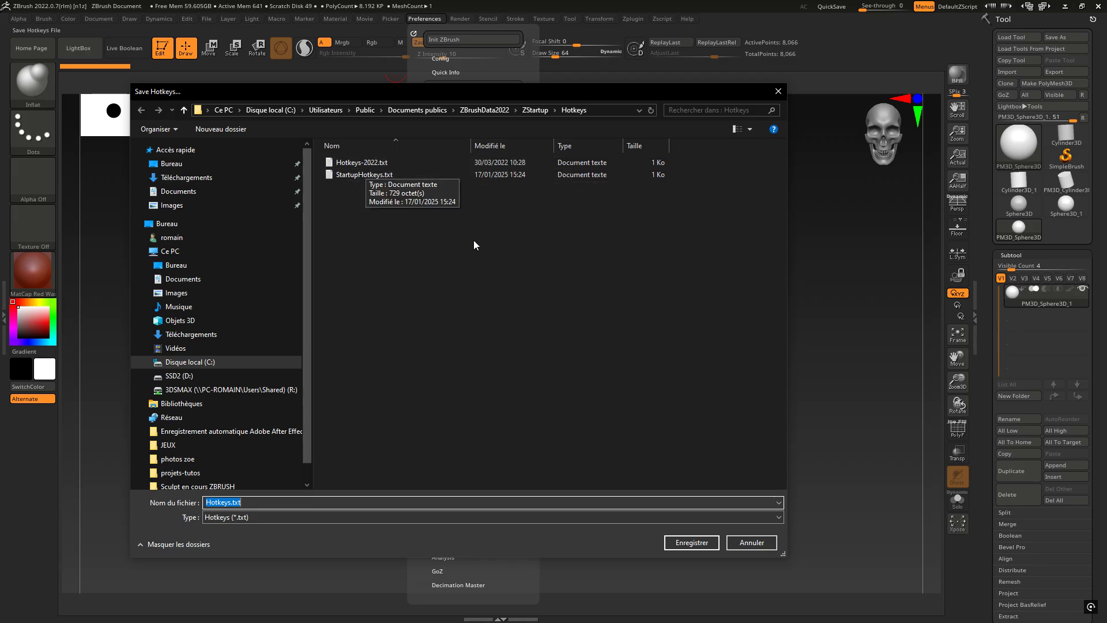
click(760, 542)
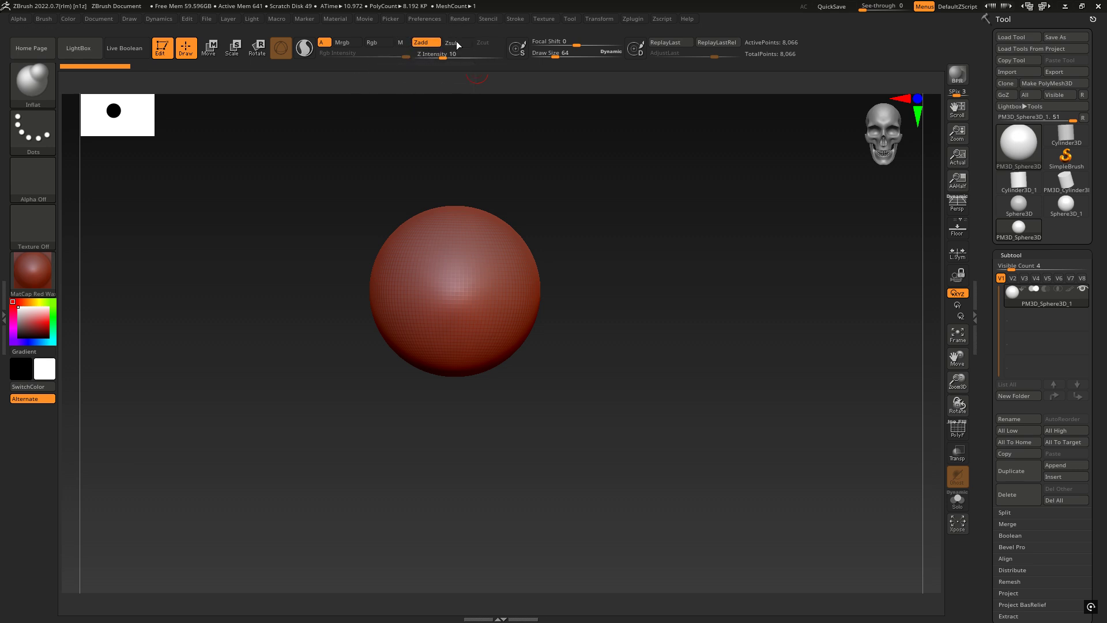
- Bring up the file dialog for loading hotkeys to view the files in the ZStartup Hotkeys folder, and cancel it
click(434, 17)
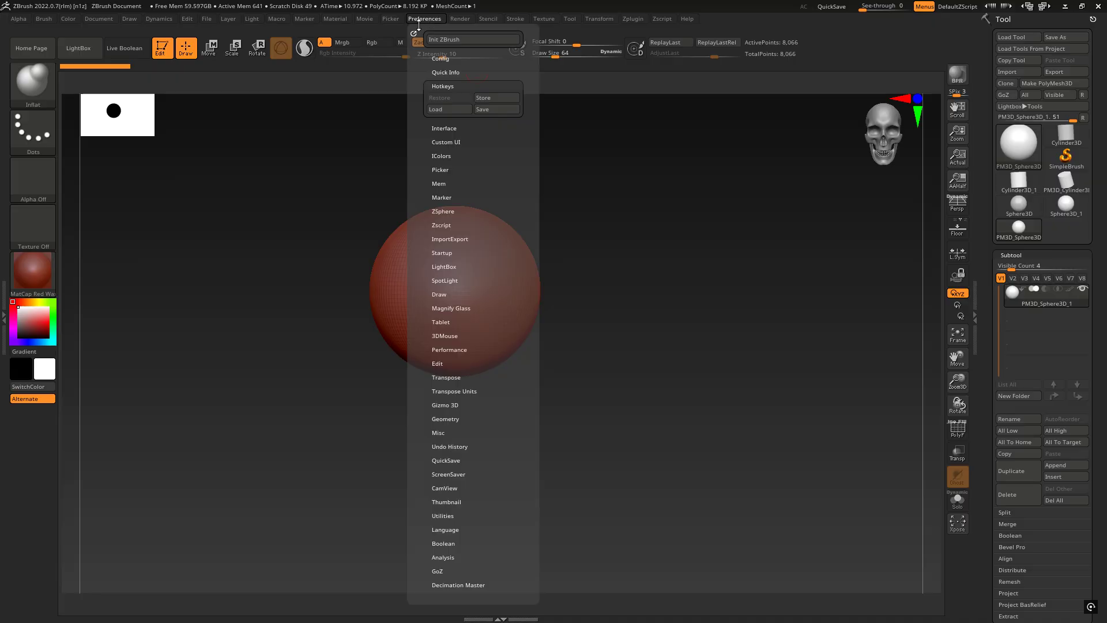
click(442, 111)
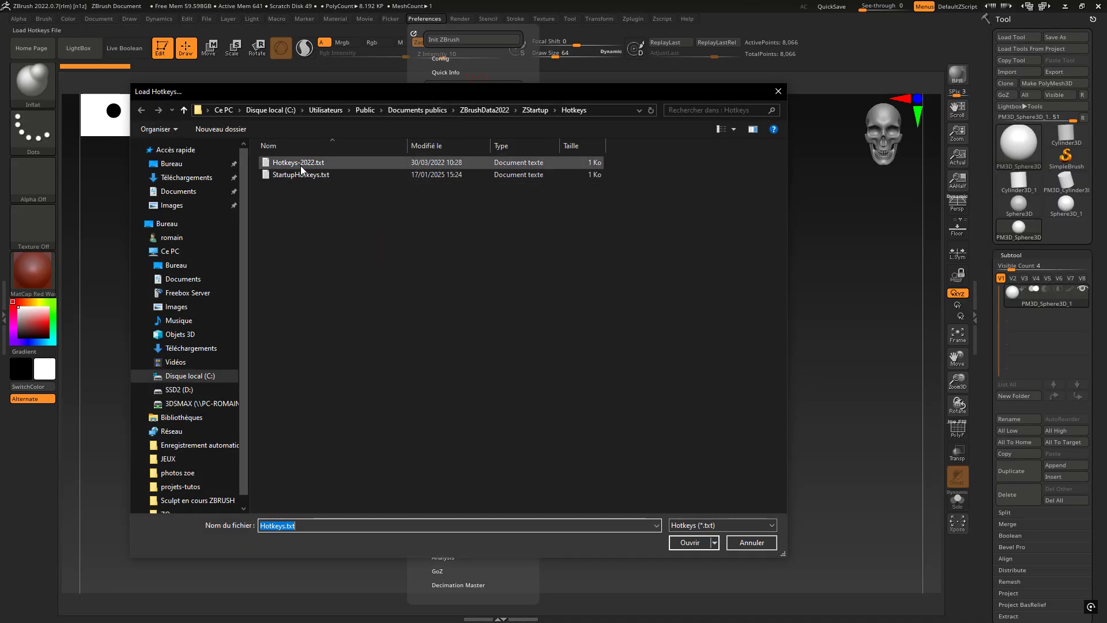
click(778, 91)
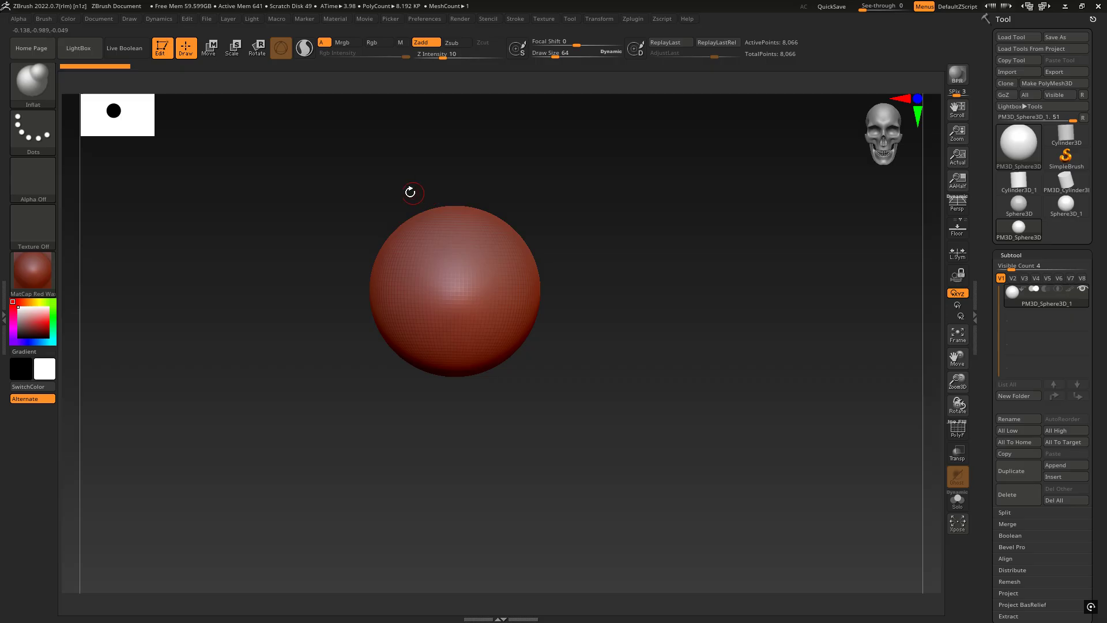
- Switch through the brushes with their assigned hotkeys, ending on the DamStandard brush
key(b)
key(d)
key(s)
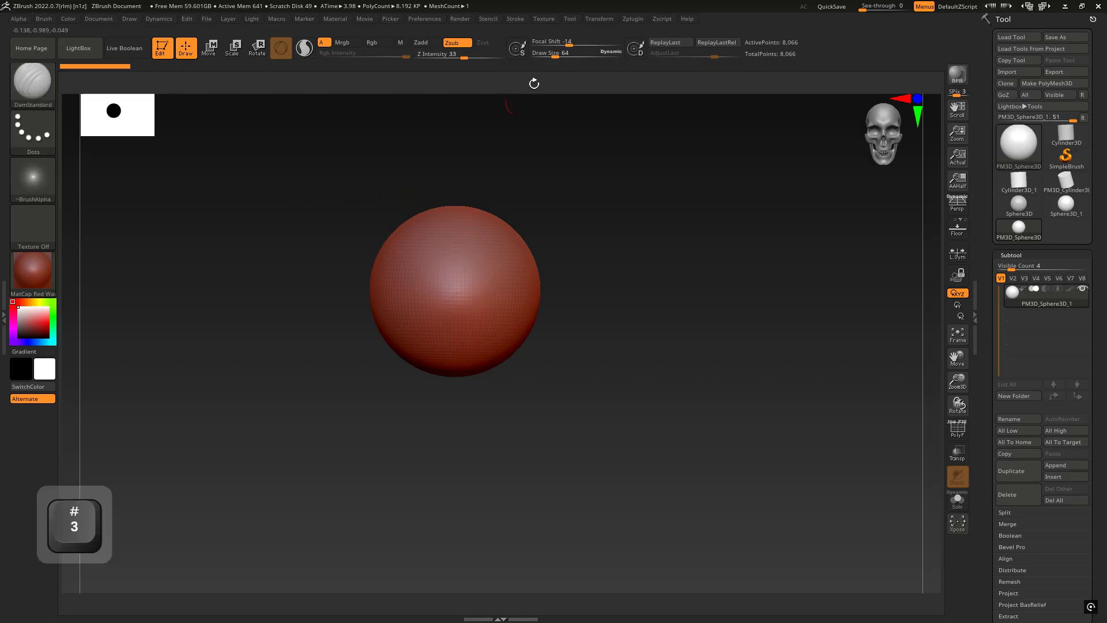
click(424, 19)
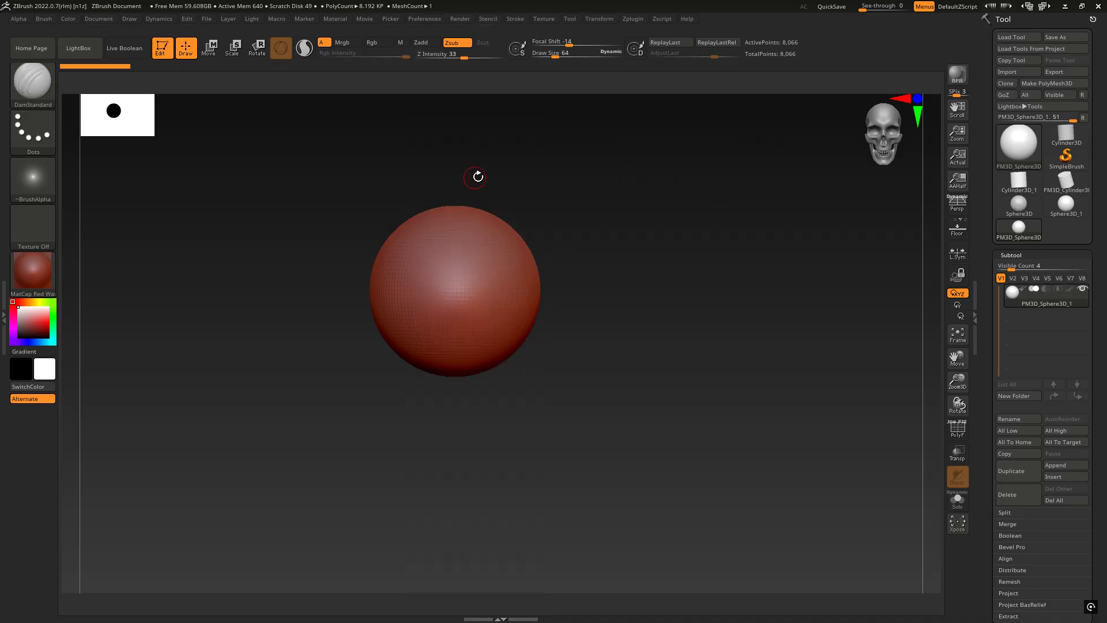
key(1)
key(2)
key(3)
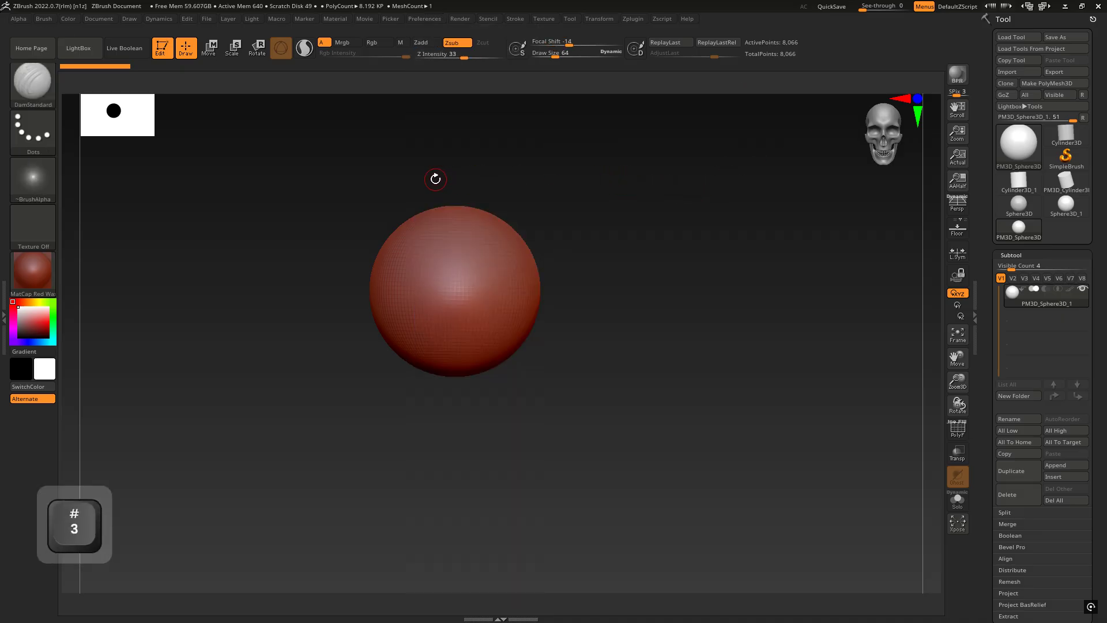
click(34, 84)
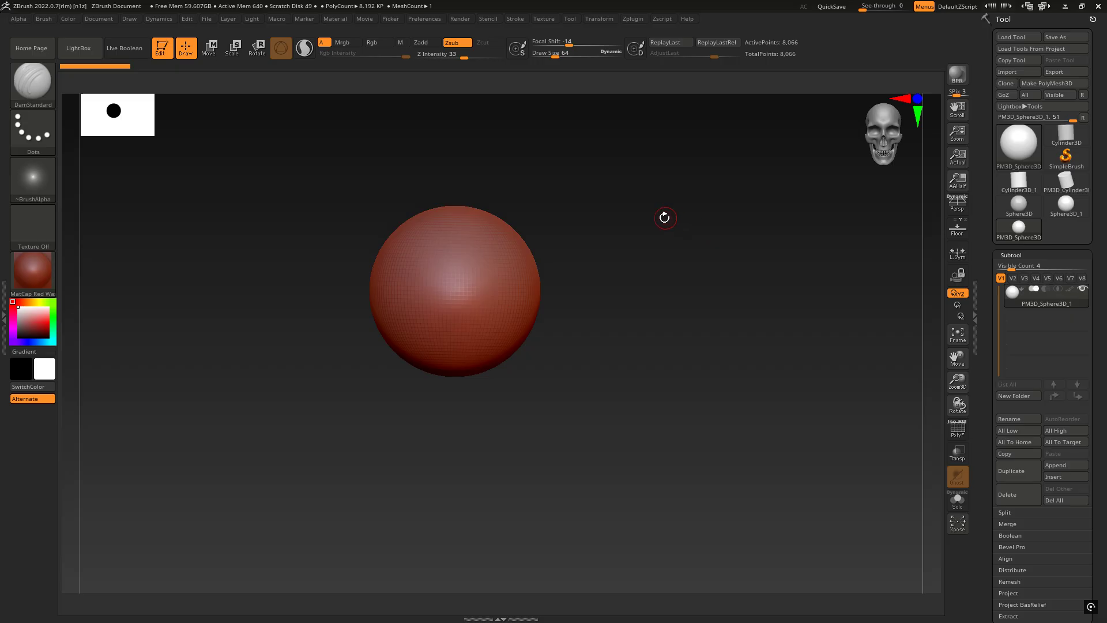
- Switch to the illustration-a-REFAIRE reference board in PureRef and shift its window slightly over the sphere
drag(696, 222, 641, 225)
key(alt+Tab)
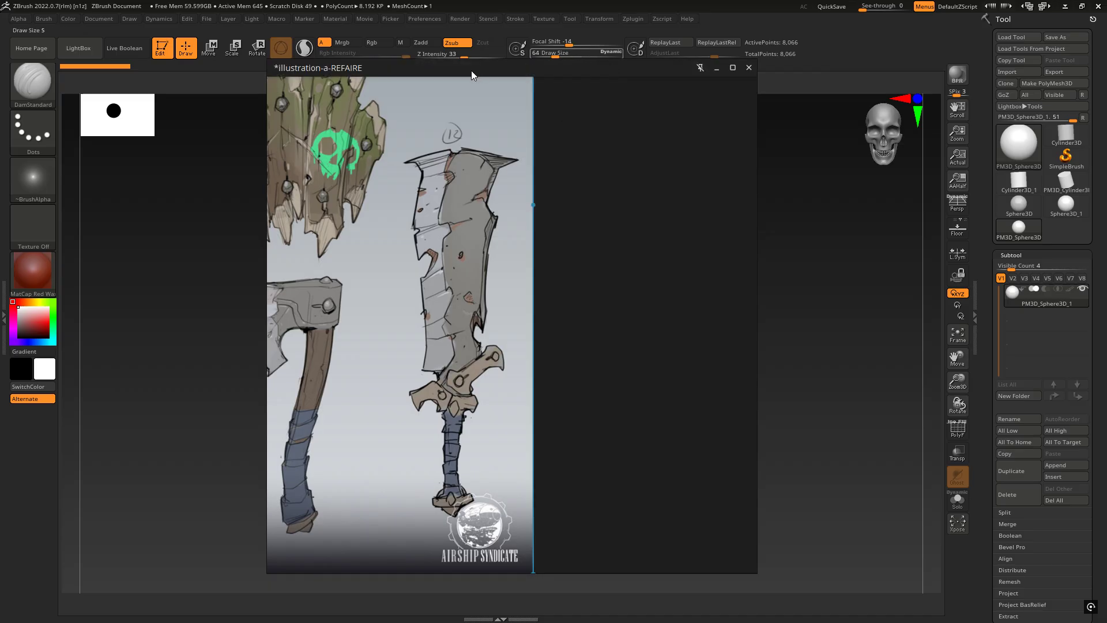
mouse_move(413, 71)
mouse_down()
mouse_move(401, 73)
mouse_move(410, 82)
mouse_up()
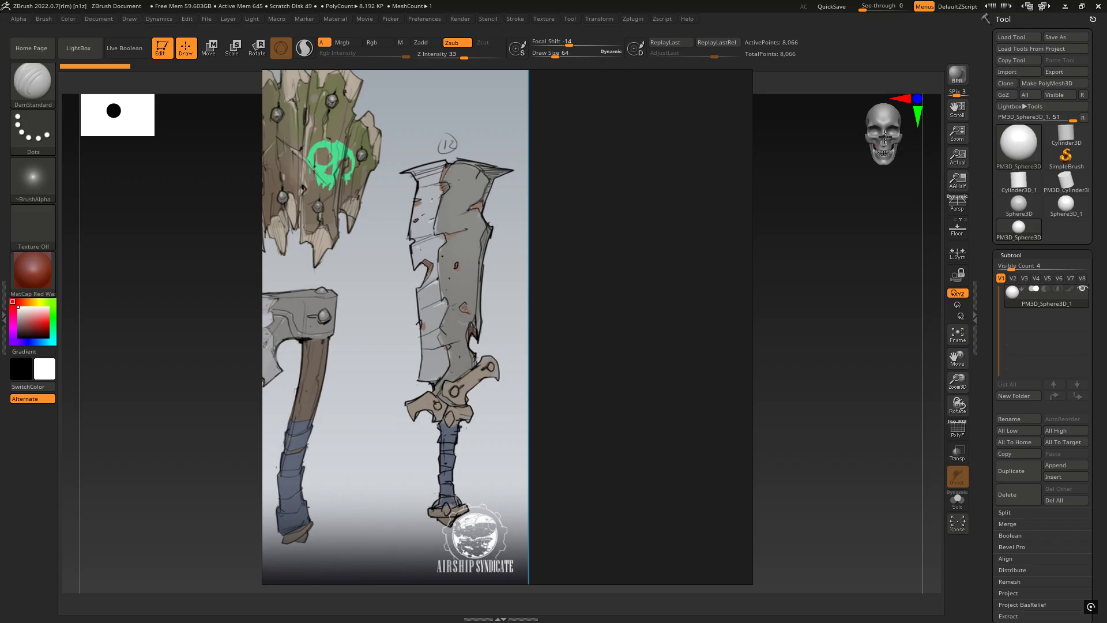
mouse_move(884, 137)
mouse_down()
mouse_move(897, 135)
mouse_move(882, 137)
mouse_up()
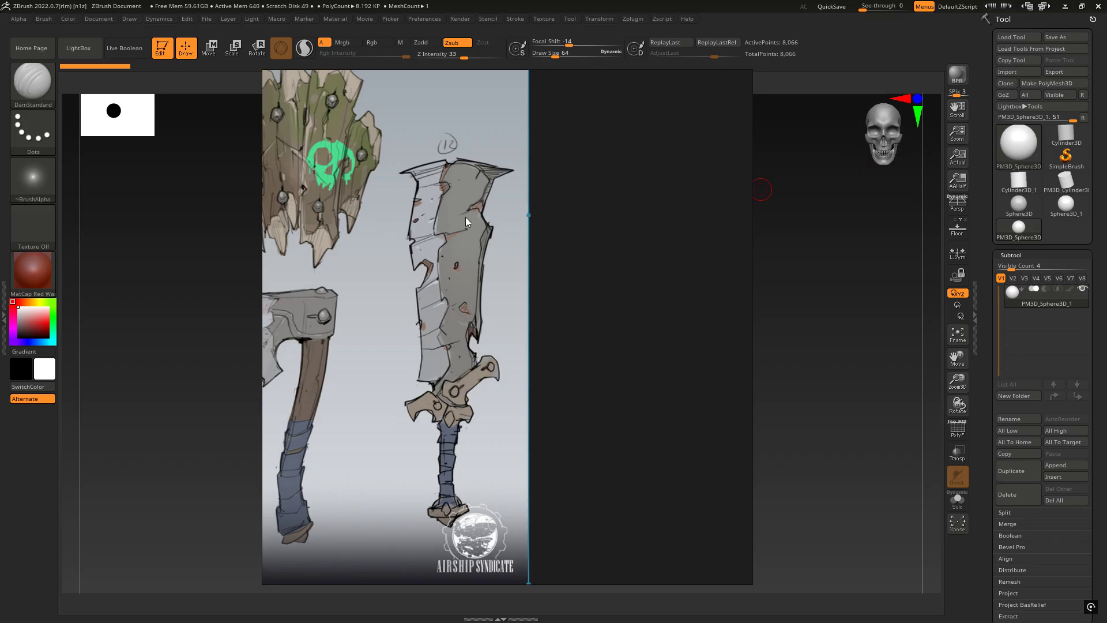
- Turn off the Always on top mode of the reference window and return to ZBrush
mouse_move(604, 81)
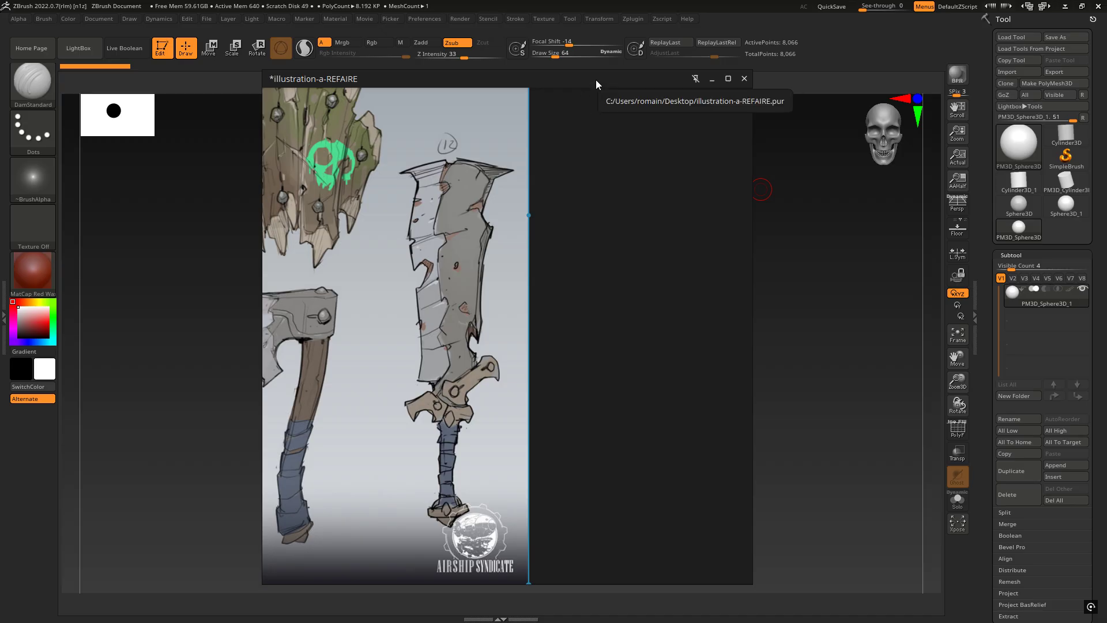
right_click(614, 220)
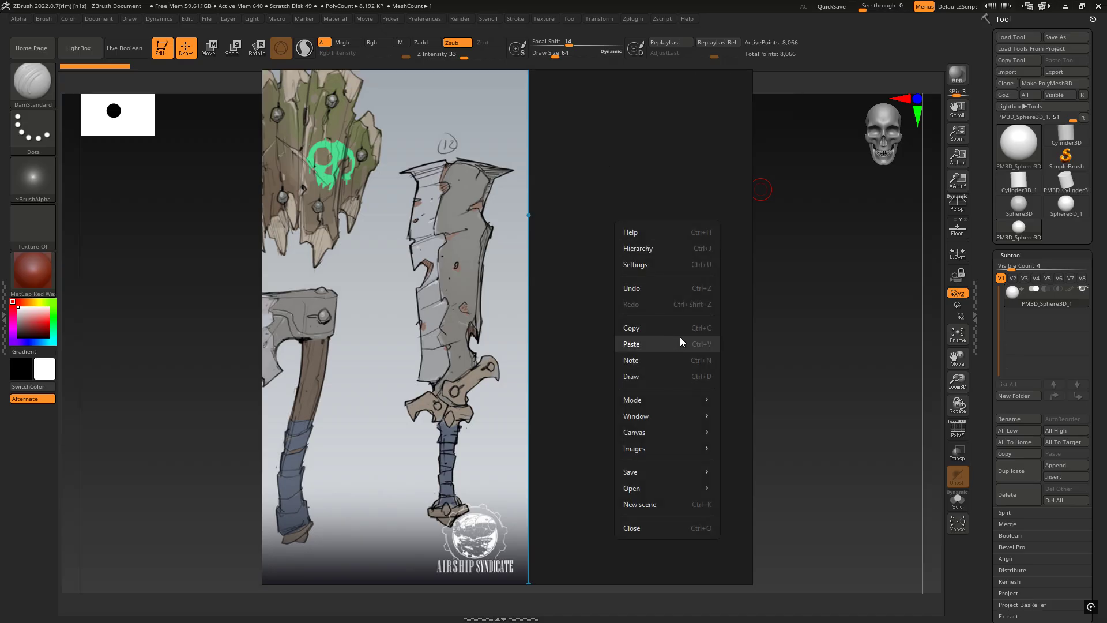
mouse_move(685, 422)
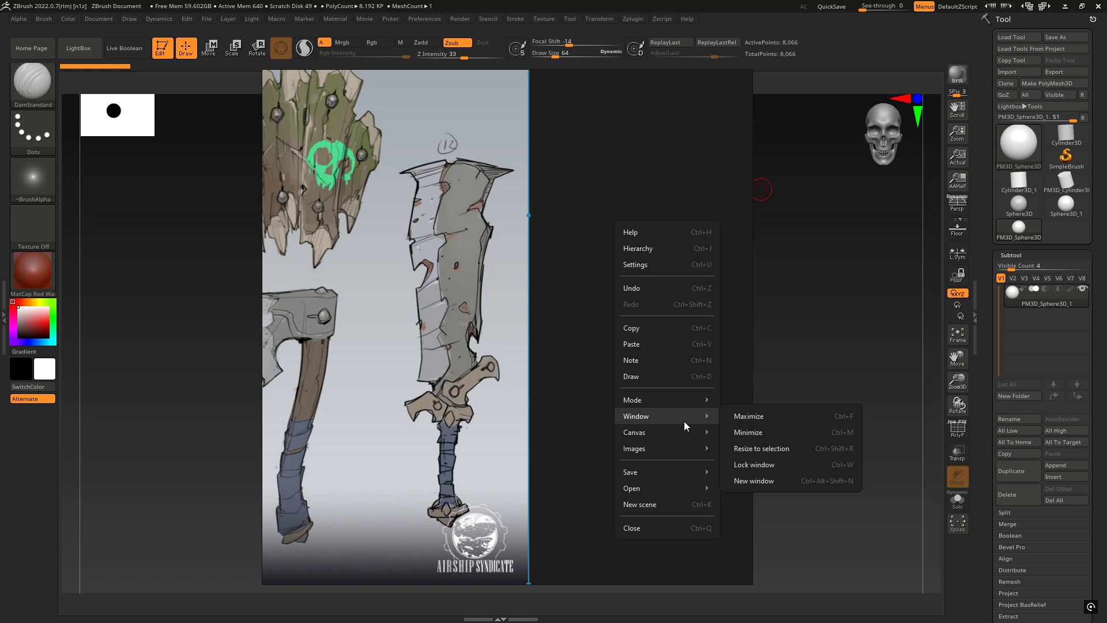
mouse_move(683, 401)
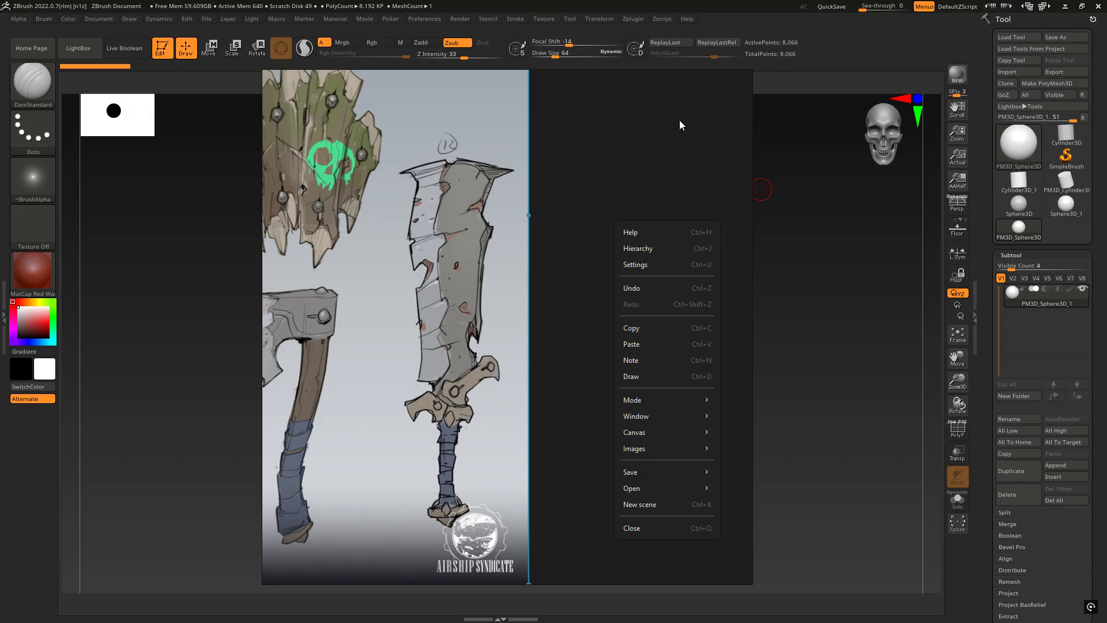
click(628, 131)
mouse_move(441, 85)
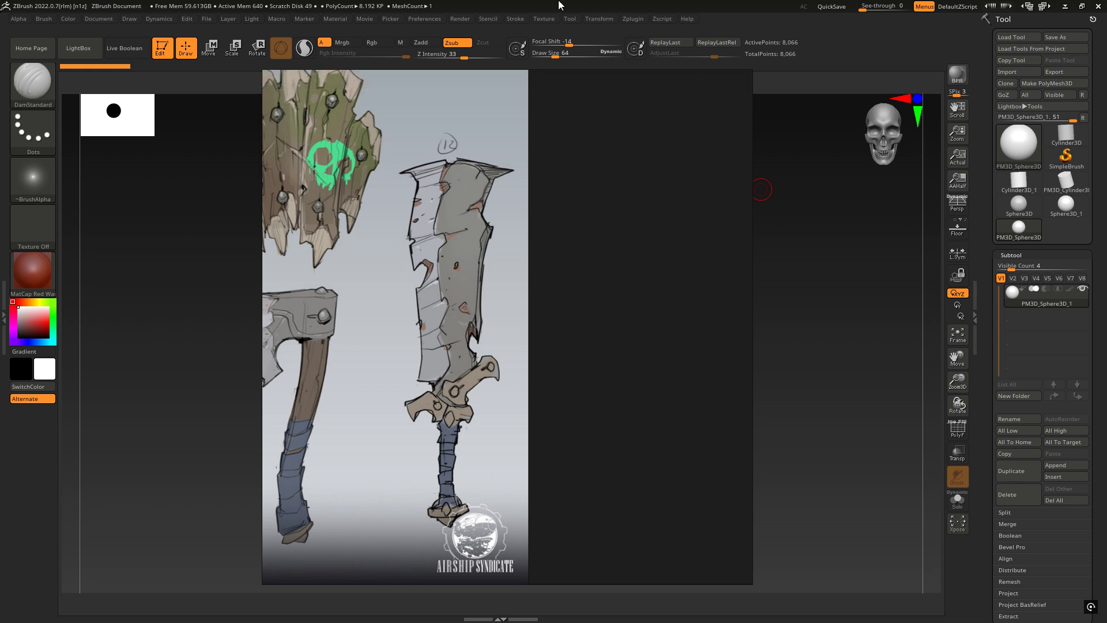
right_click(621, 267)
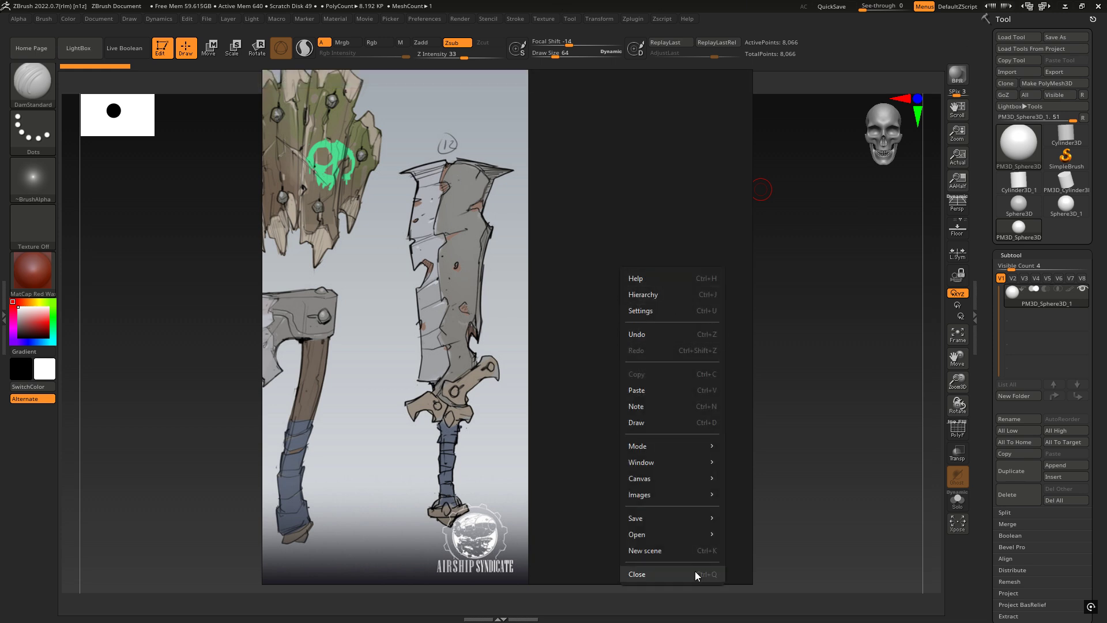
mouse_move(651, 446)
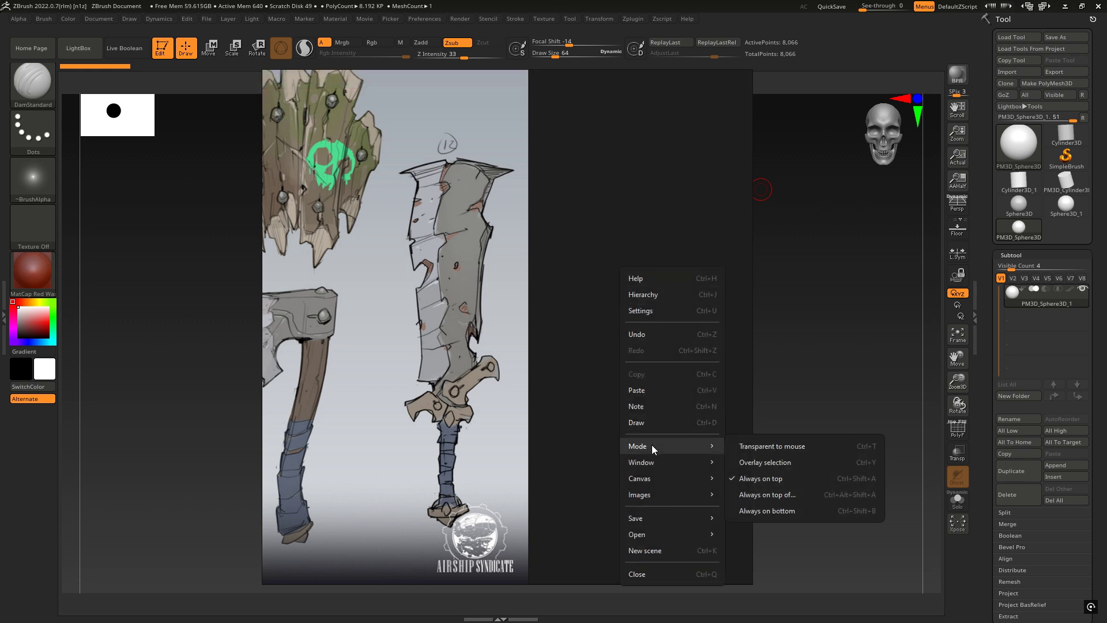
click(761, 479)
click(860, 364)
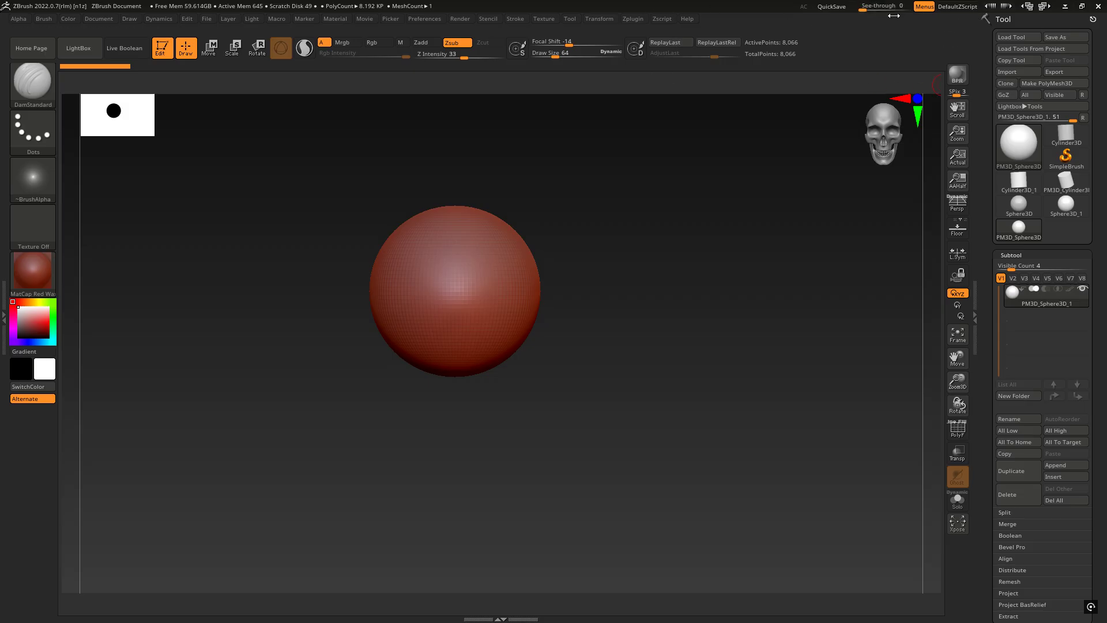
- Raise the See-through window transparency to show the sword reference behind the sphere, and return it to 0
key(shift+m)
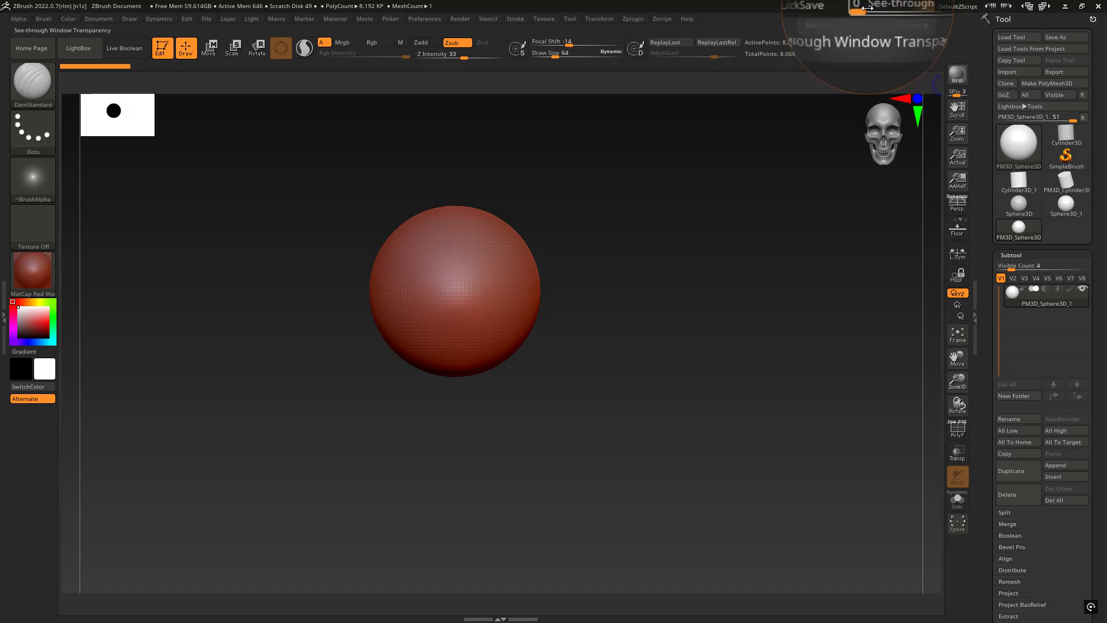
key(shift)
key(shift+m)
drag(863, 7, 908, 6)
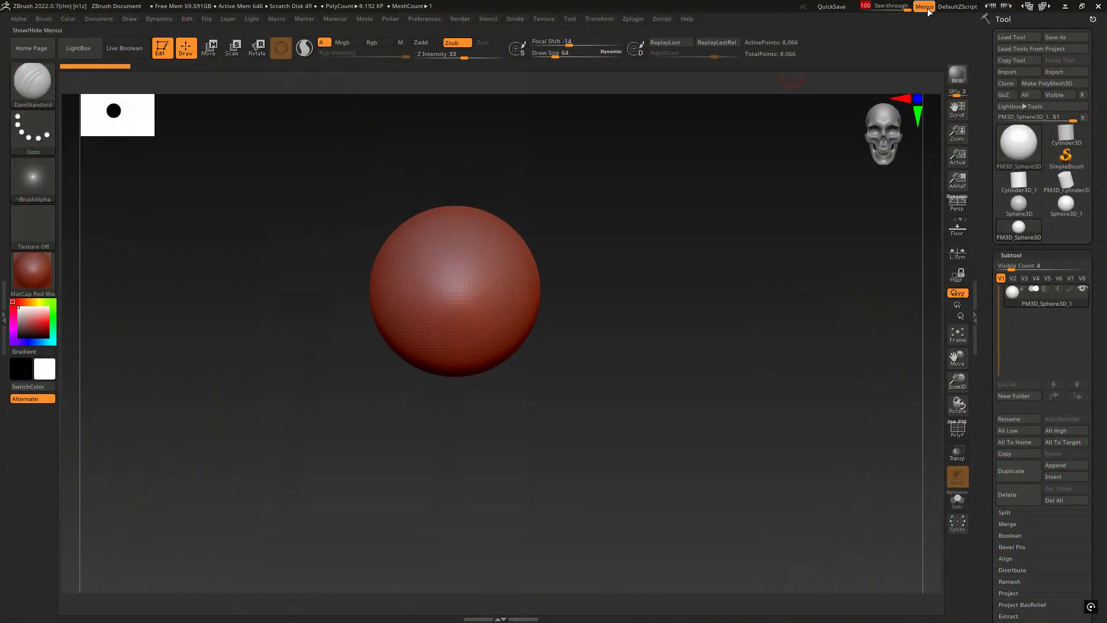
drag(907, 8, 849, 10)
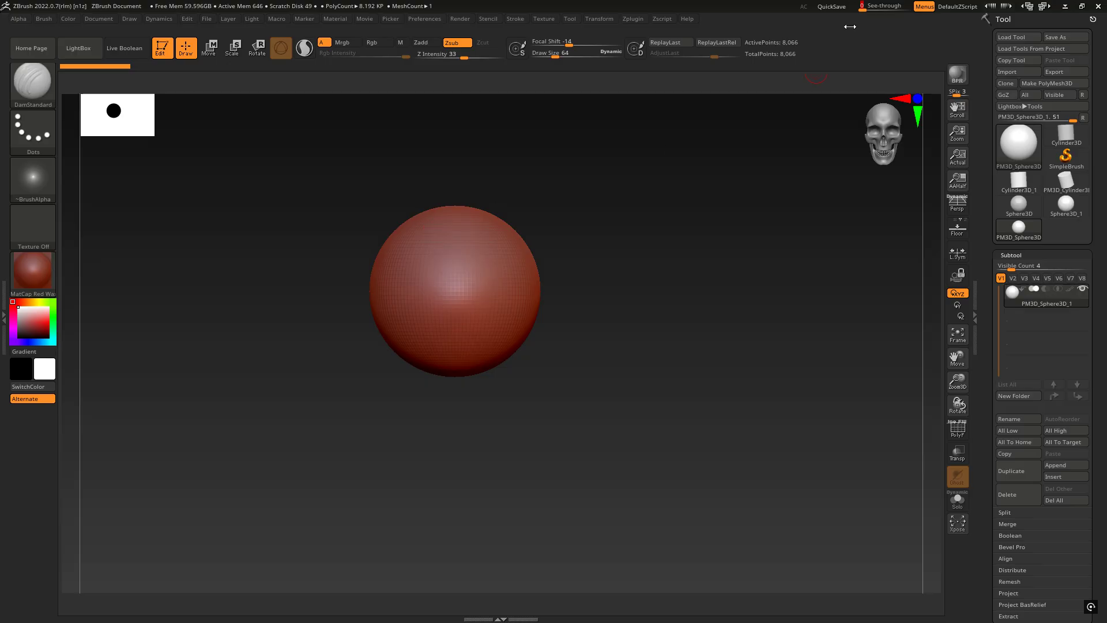
drag(865, 8, 911, 9)
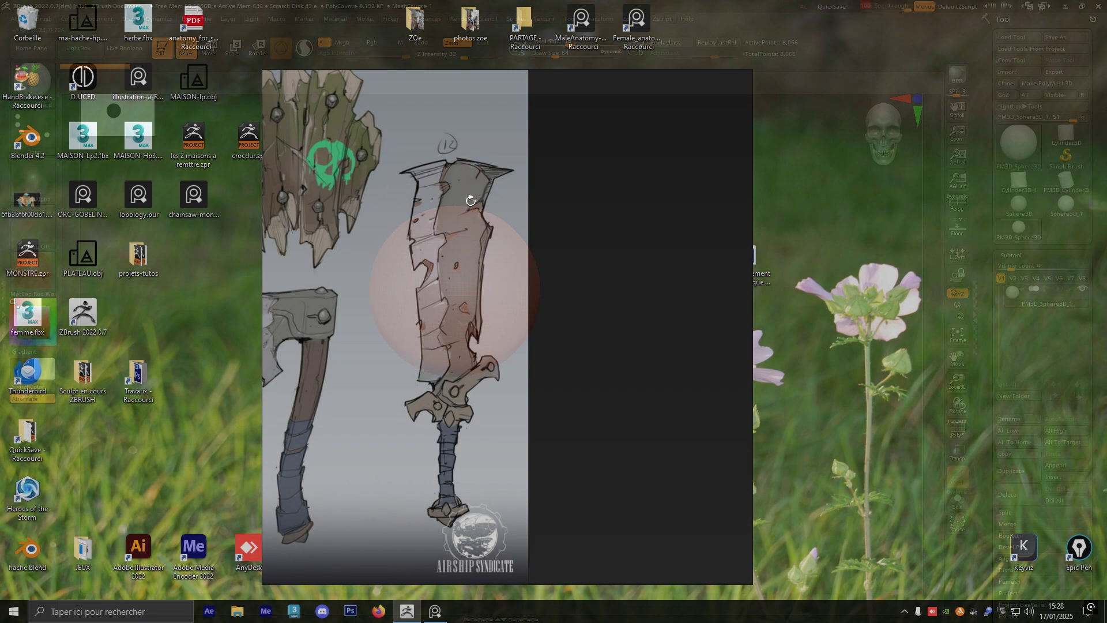
mouse_move(879, 8)
mouse_down()
mouse_move(859, 8)
mouse_move(893, 8)
mouse_move(873, 8)
mouse_up()
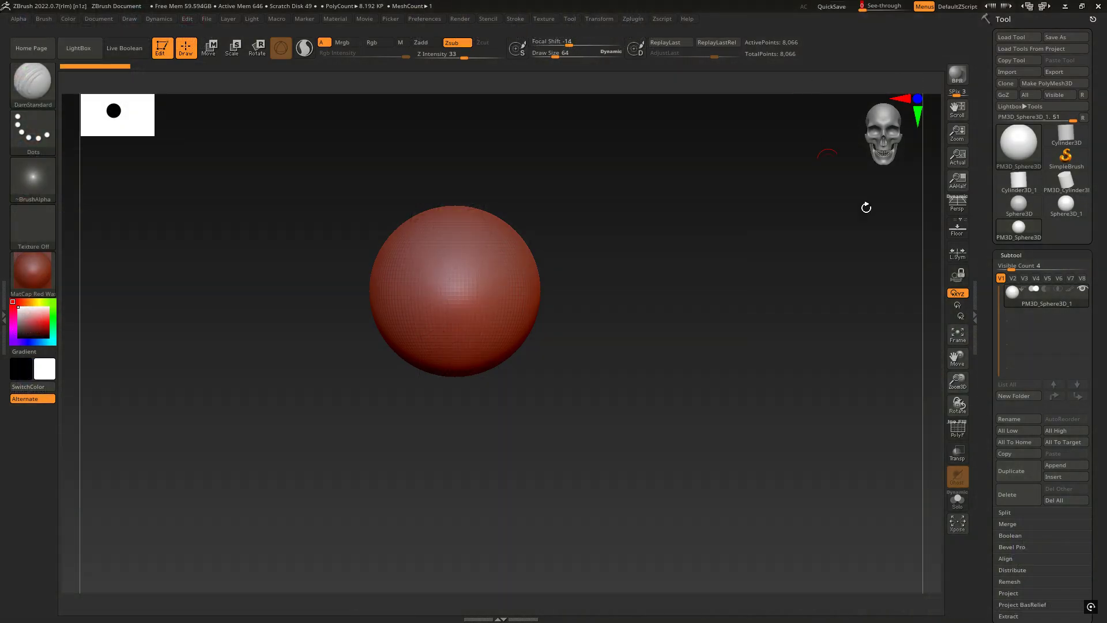
- Append a Plane3D subtool and delete the PM3D_Sphere3D_1 subtool
click(1059, 465)
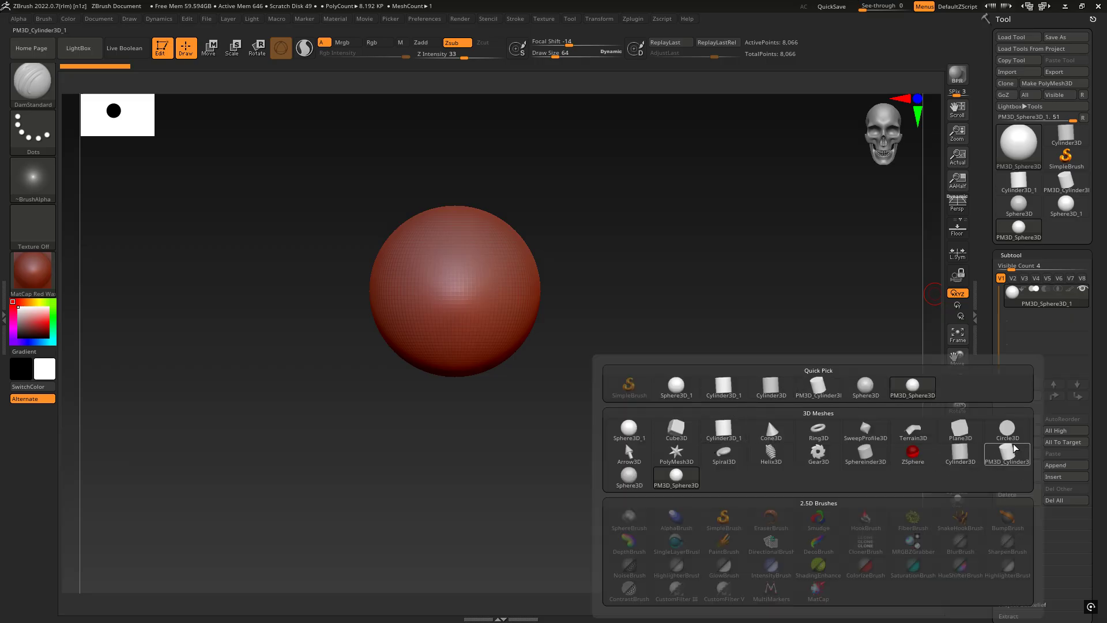
click(962, 429)
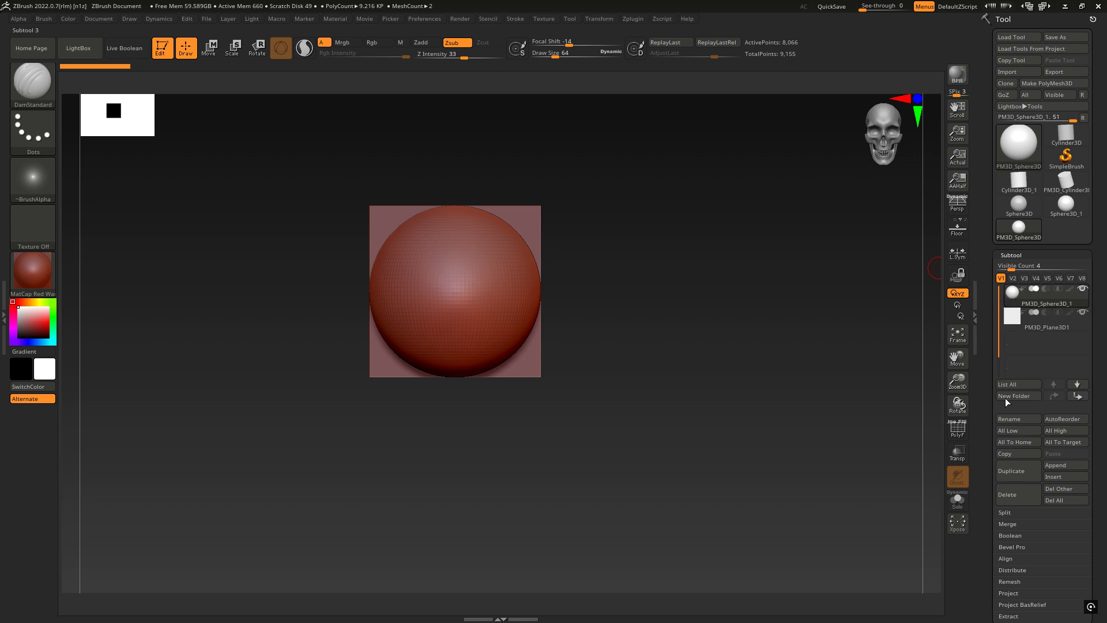
click(1006, 494)
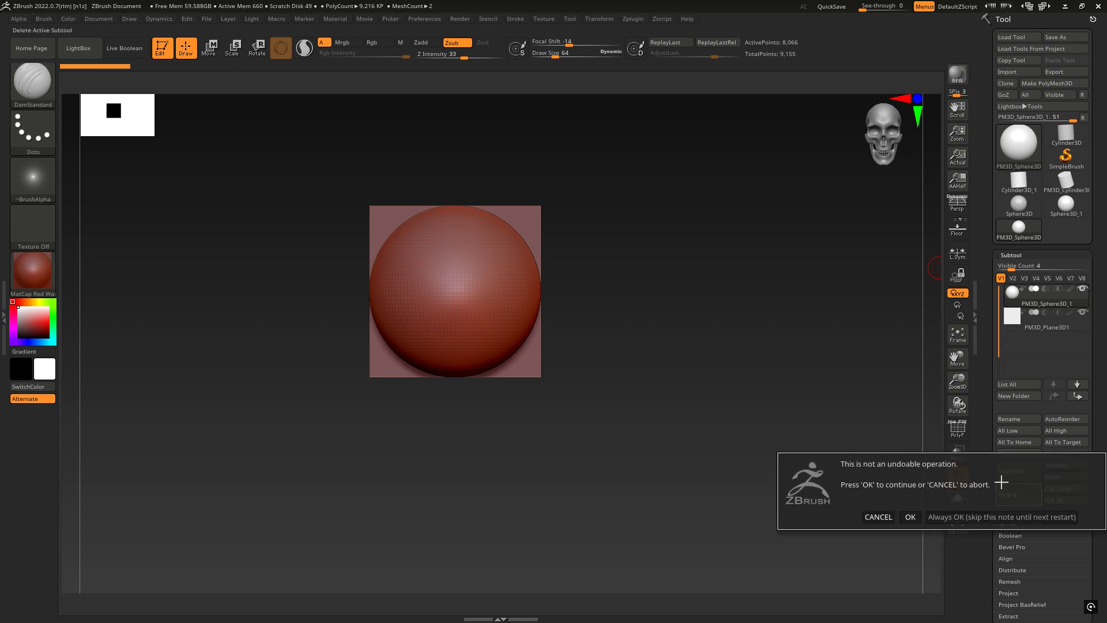
click(910, 516)
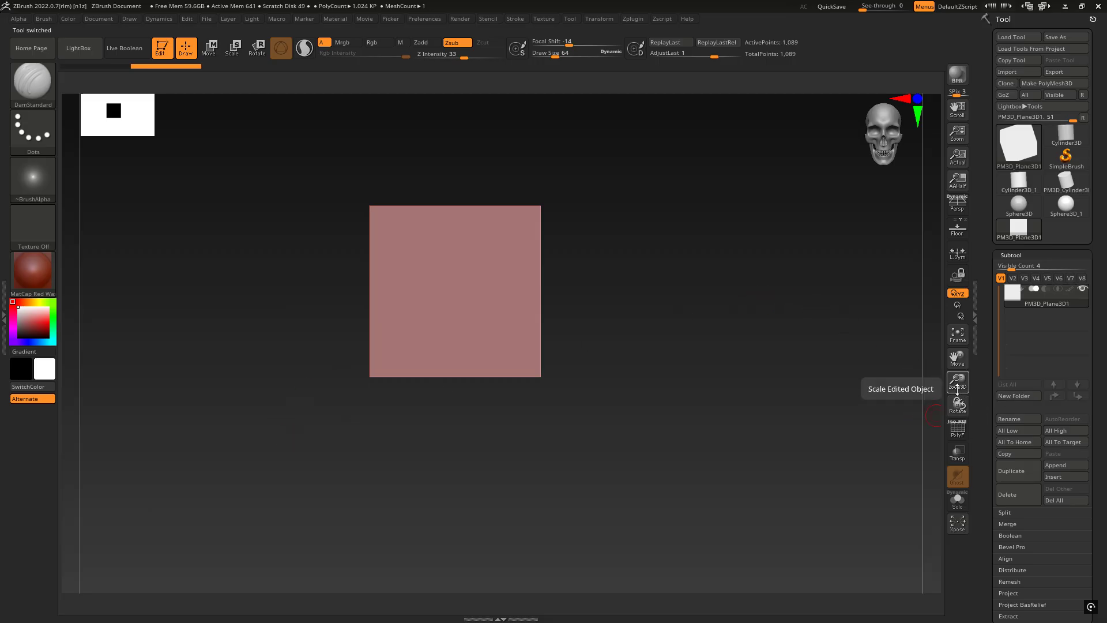
- Toggle the PolyFrame display on and off to examine the plane's polygon grid
click(958, 430)
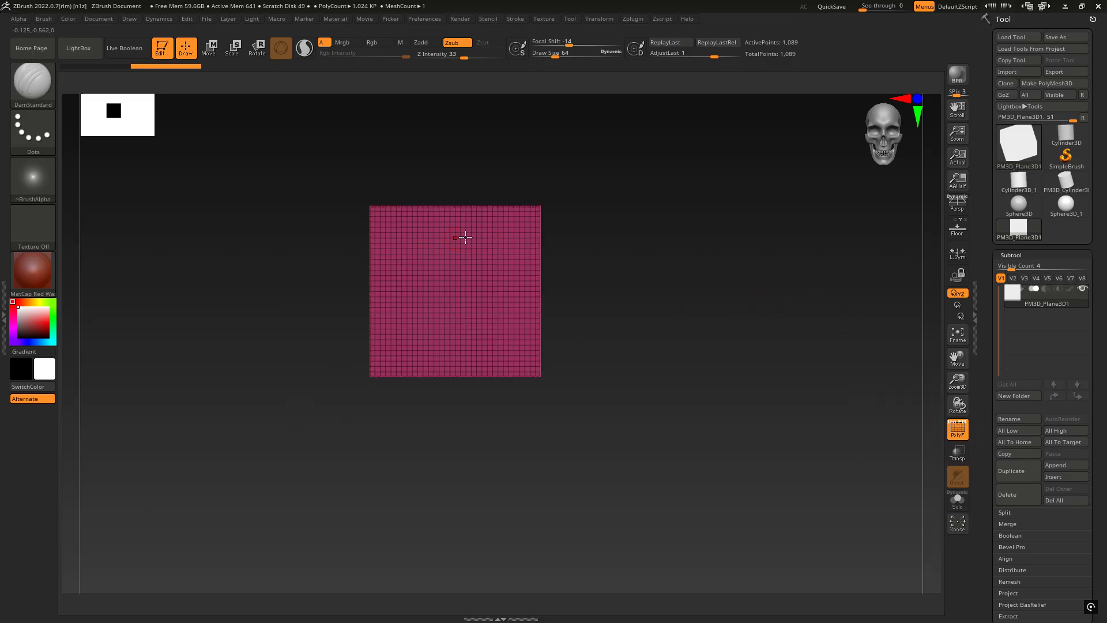
click(957, 433)
click(958, 437)
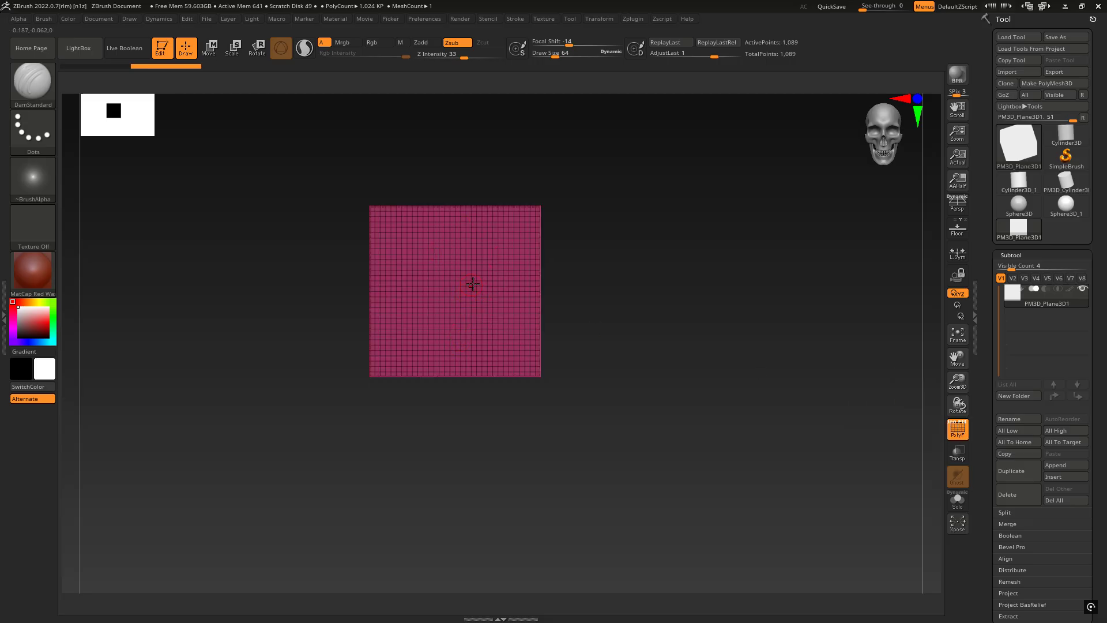
click(967, 434)
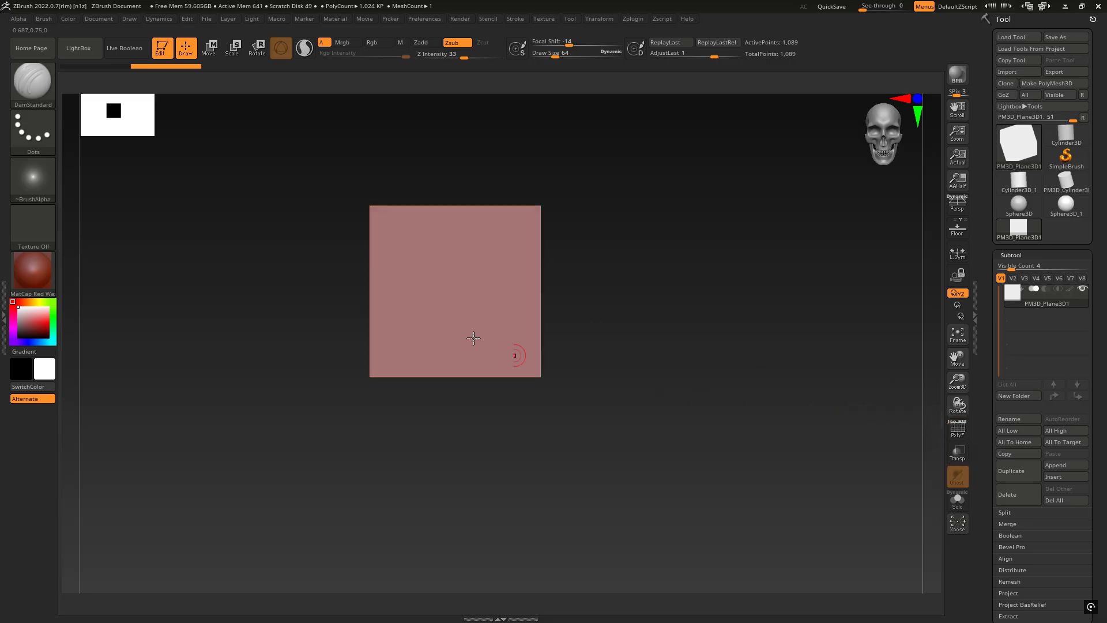
- Paint a wavy vertical mask stroke on the low-resolution plane, and undo it
ctrl+click(435, 249)
mouse_move(438, 252)
ctrl+mouse_down()
mouse_move(445, 281)
mouse_move(431, 324)
ctrl+mouse_up()
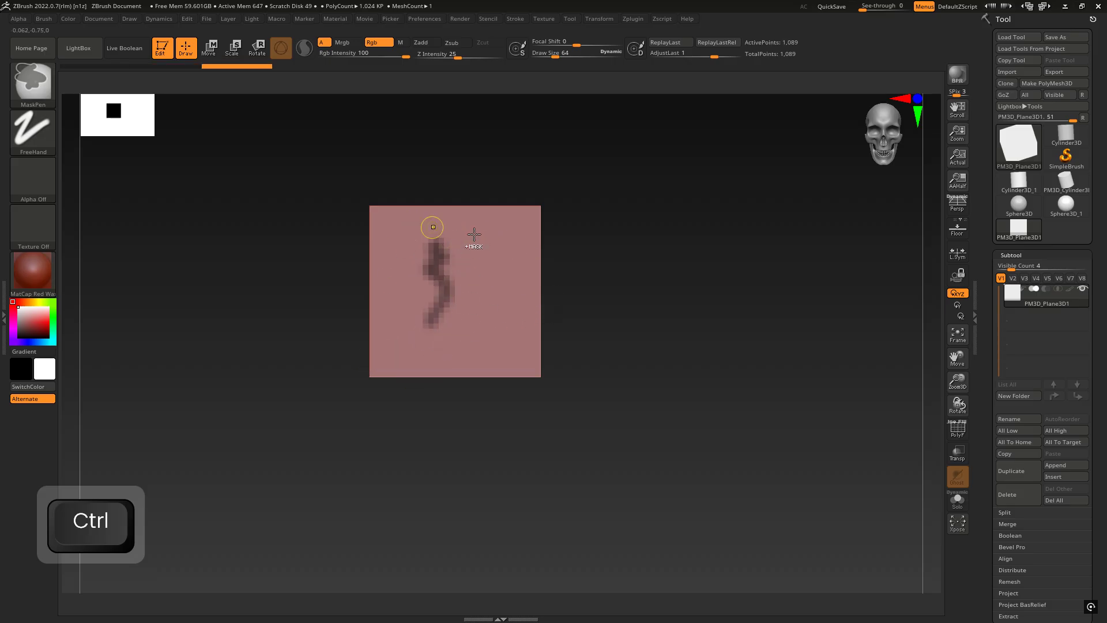
key(ctrl+z)
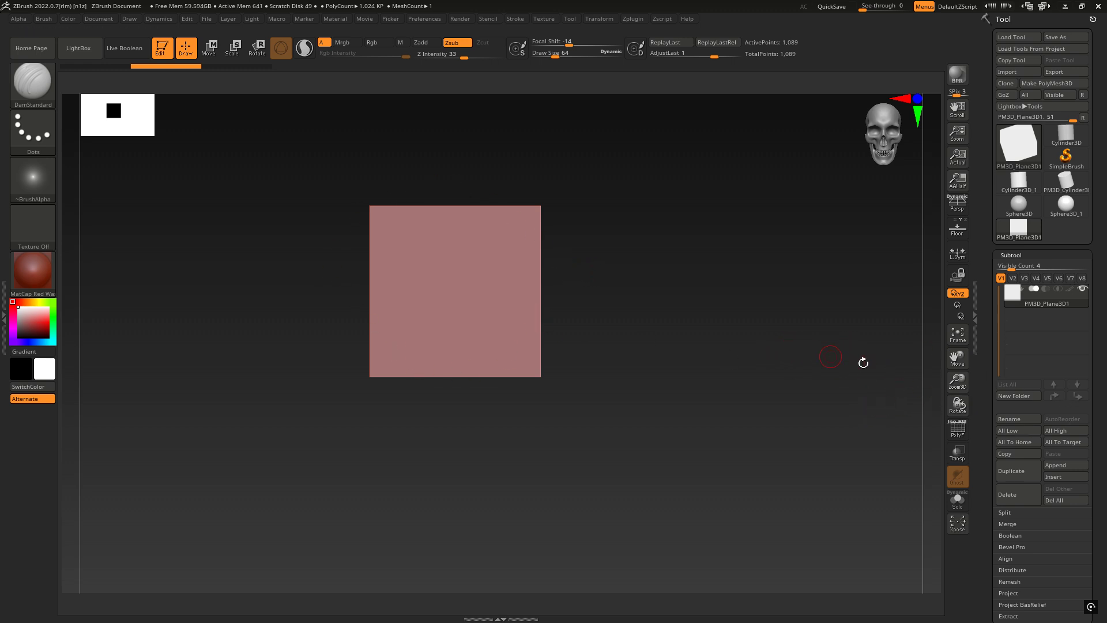
- Subdivide the plane three times and paint a small mask blob near its center
key(ctrl)
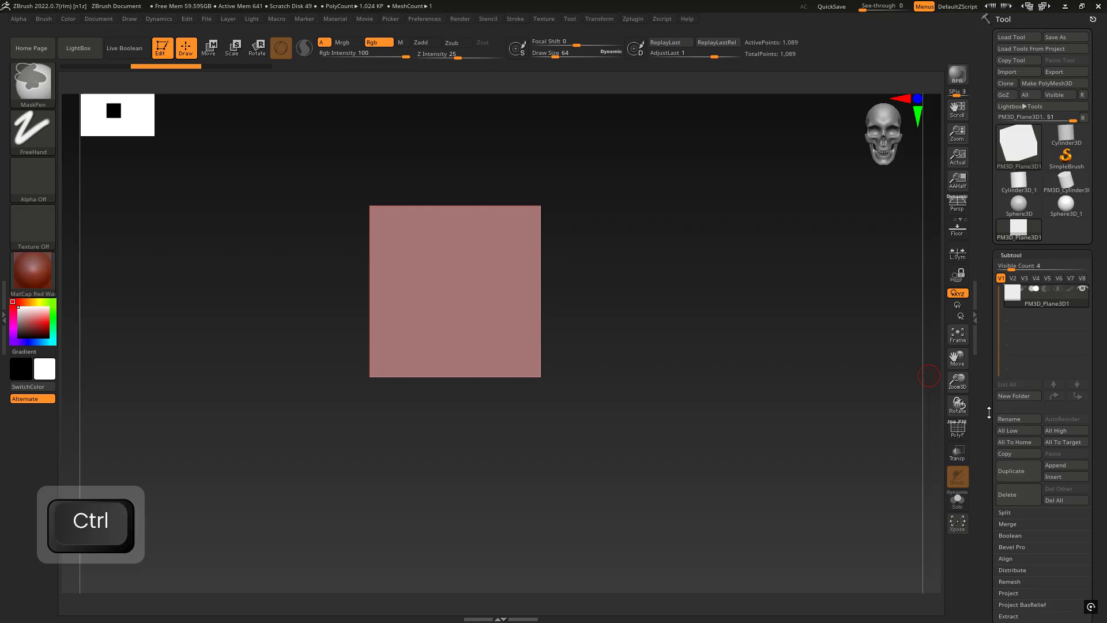
key(ctrl+d)
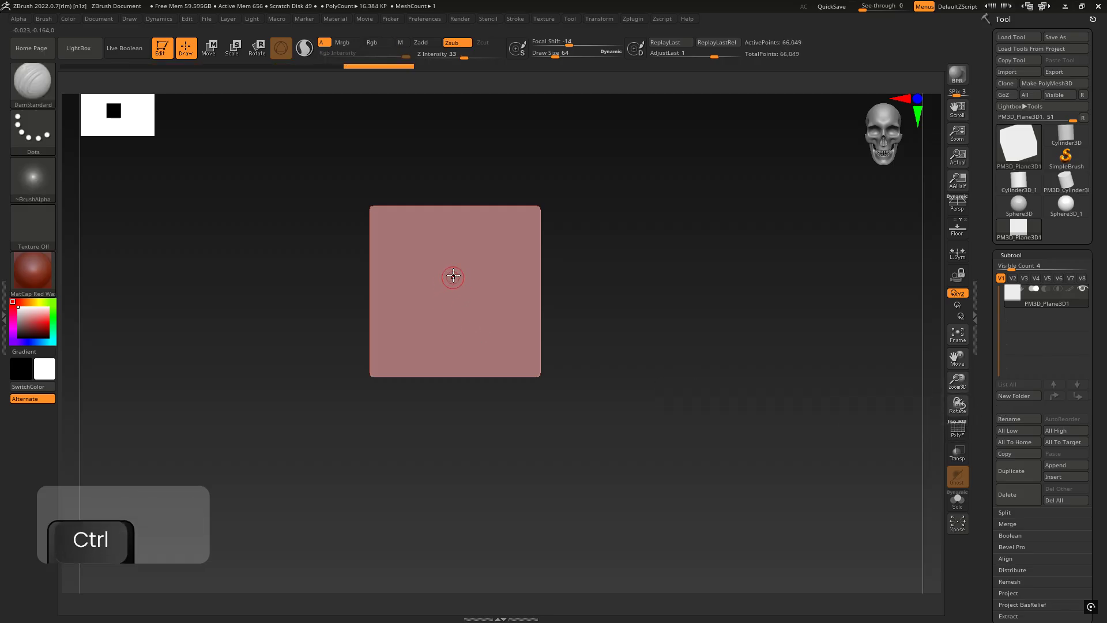
mouse_move(452, 275)
ctrl+mouse_down()
mouse_move(418, 280)
mouse_move(455, 296)
mouse_move(423, 285)
ctrl+mouse_up()
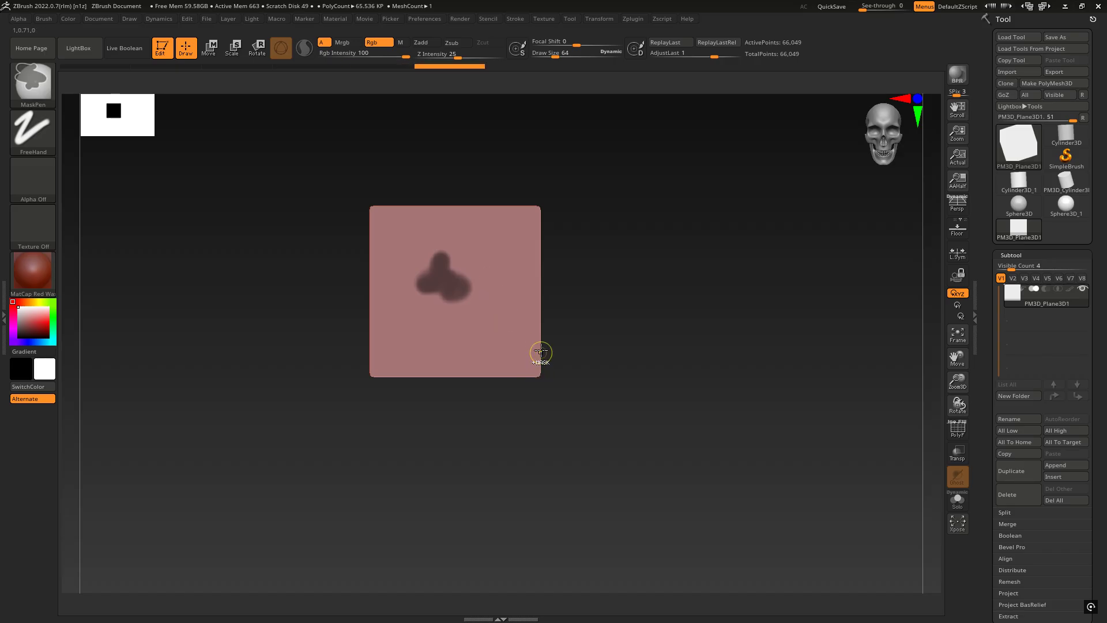
- Clear the mask blob and, with See-through at 33, stretch the plane vertically to cover the sword blade in the reference
ctrl+drag(548, 331, 563, 329)
key(ctrl+z)
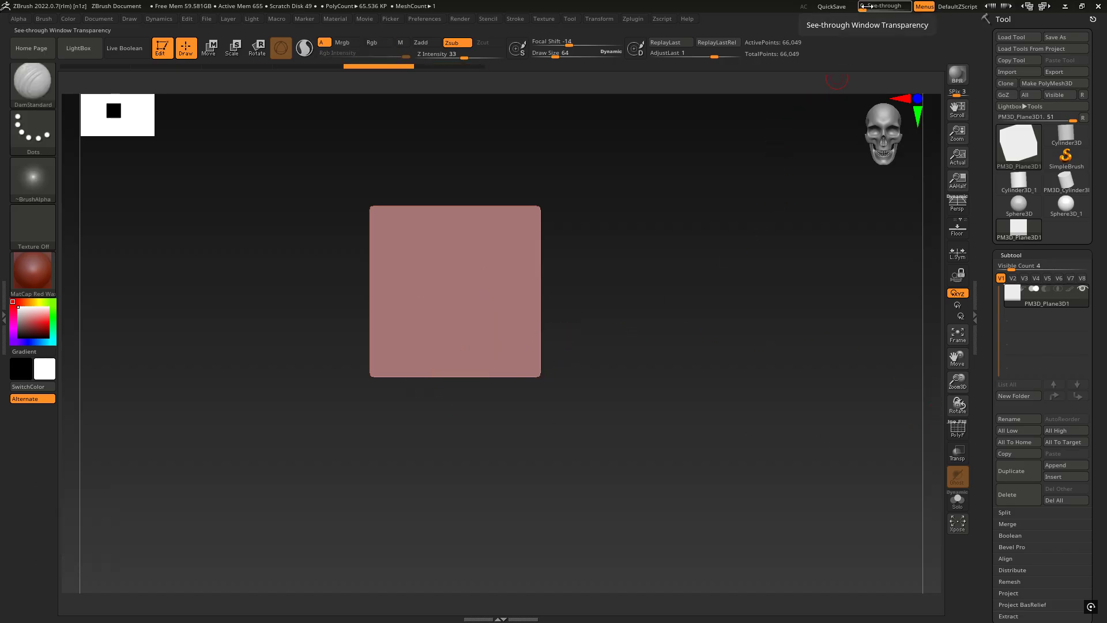
drag(863, 7, 877, 6)
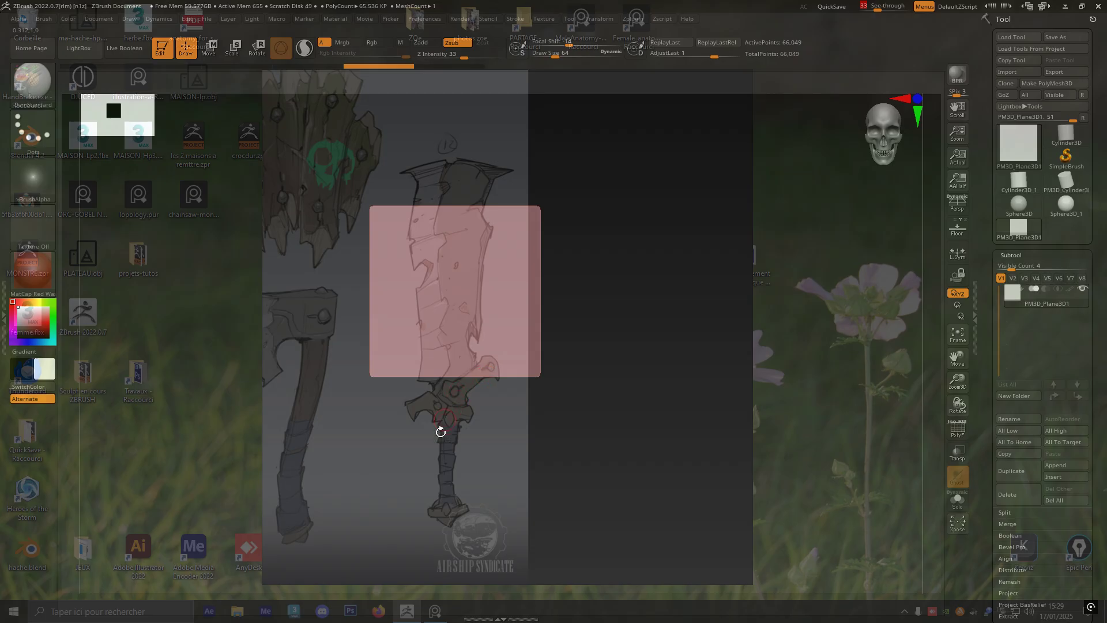
key(w)
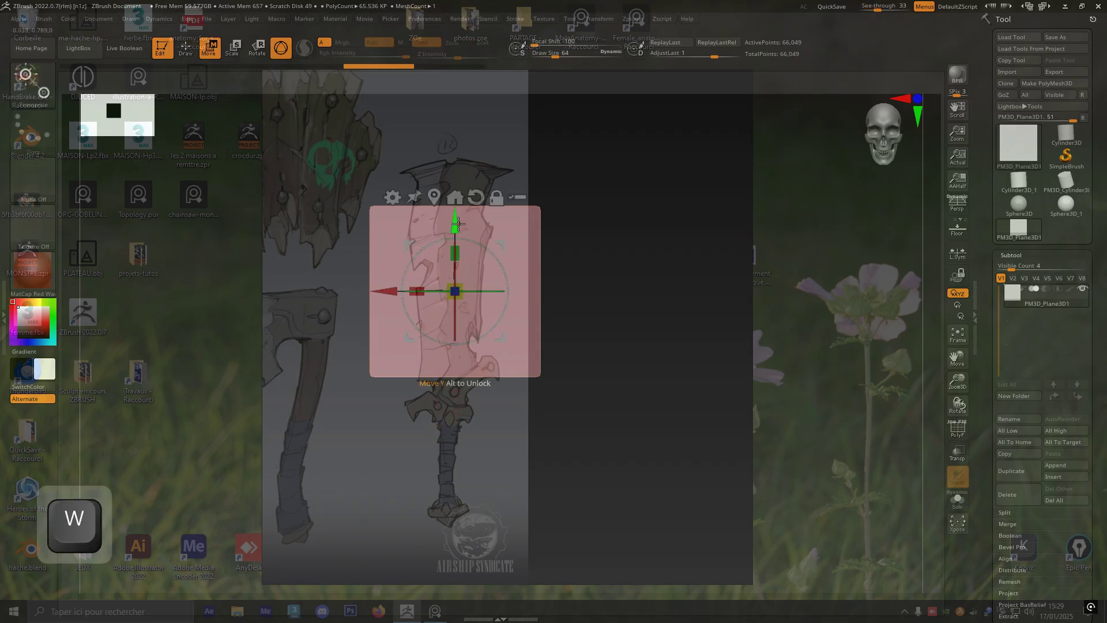
mouse_move(455, 255)
mouse_down()
mouse_move(456, 205)
mouse_move(464, 224)
mouse_up()
drag(878, 8, 862, 9)
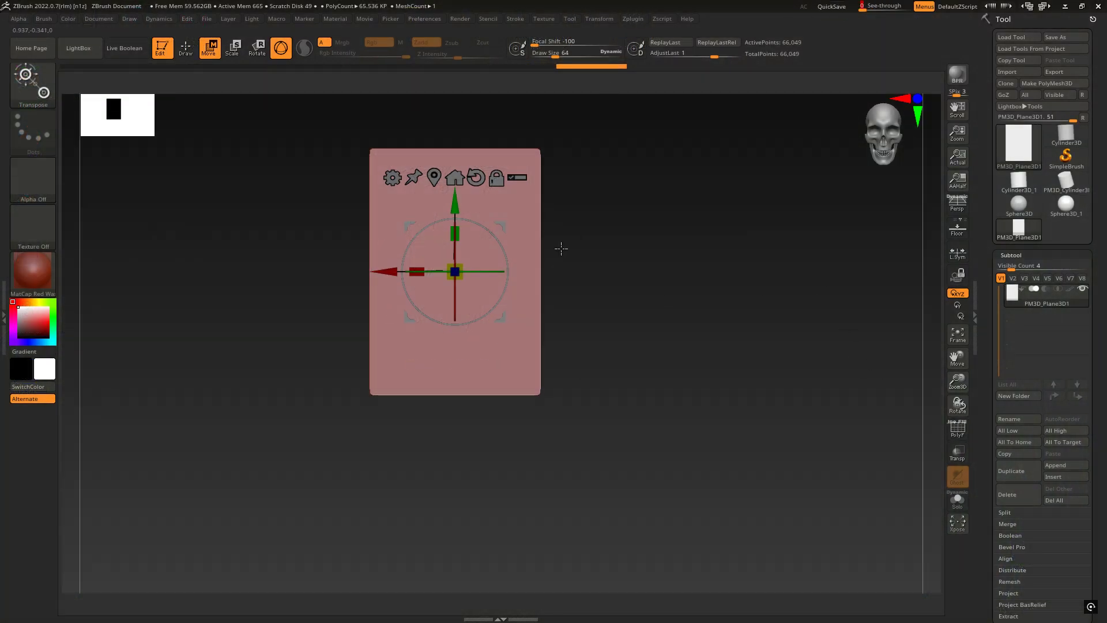
- Leave the transform gizmo and switch back to drawing with the ClayBuildup brush
key(1)
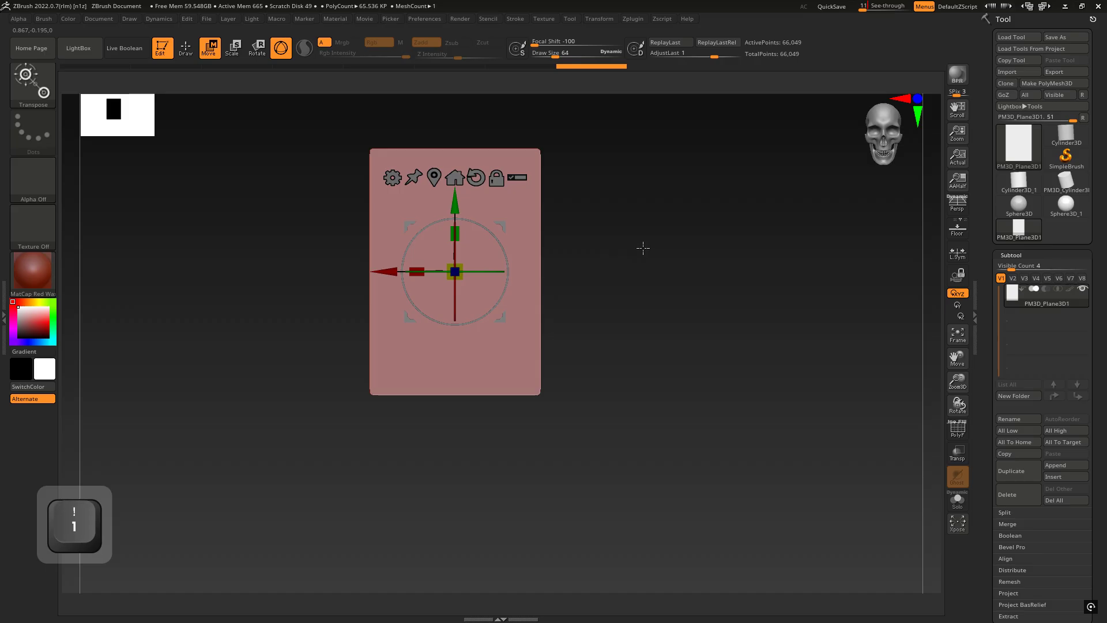
drag(648, 251, 647, 249)
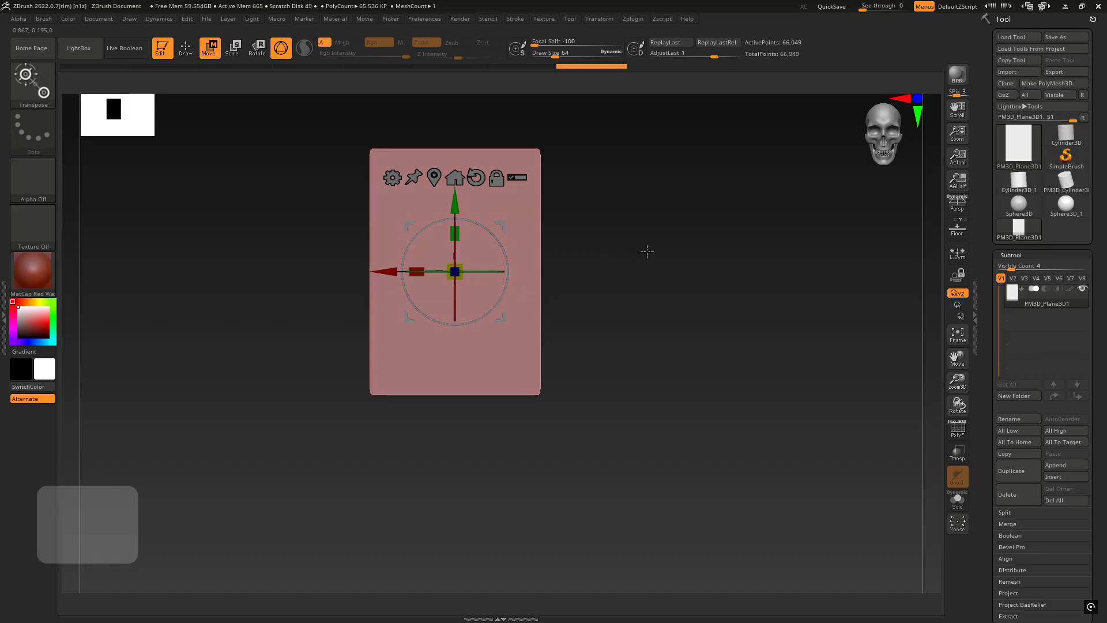
key(1)
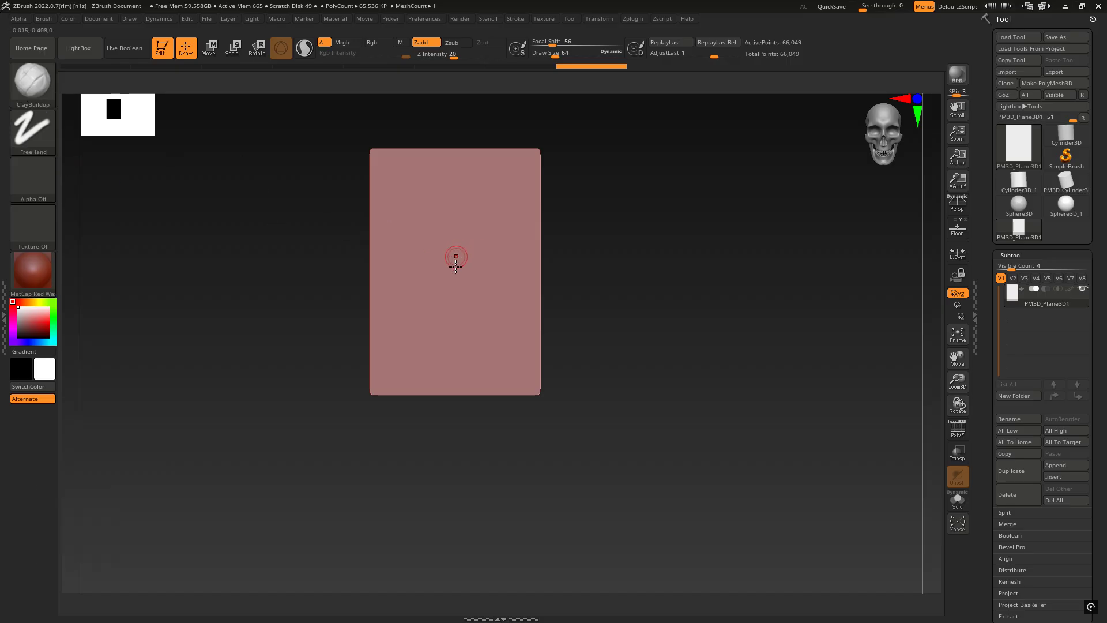
- Paint a short test mask scribble on the upper part of the plane, and undo it
key(ctrl)
mouse_move(434, 227)
ctrl+mouse_down()
mouse_move(437, 269)
mouse_move(431, 212)
mouse_move(444, 271)
mouse_move(452, 221)
mouse_move(447, 254)
ctrl+mouse_up()
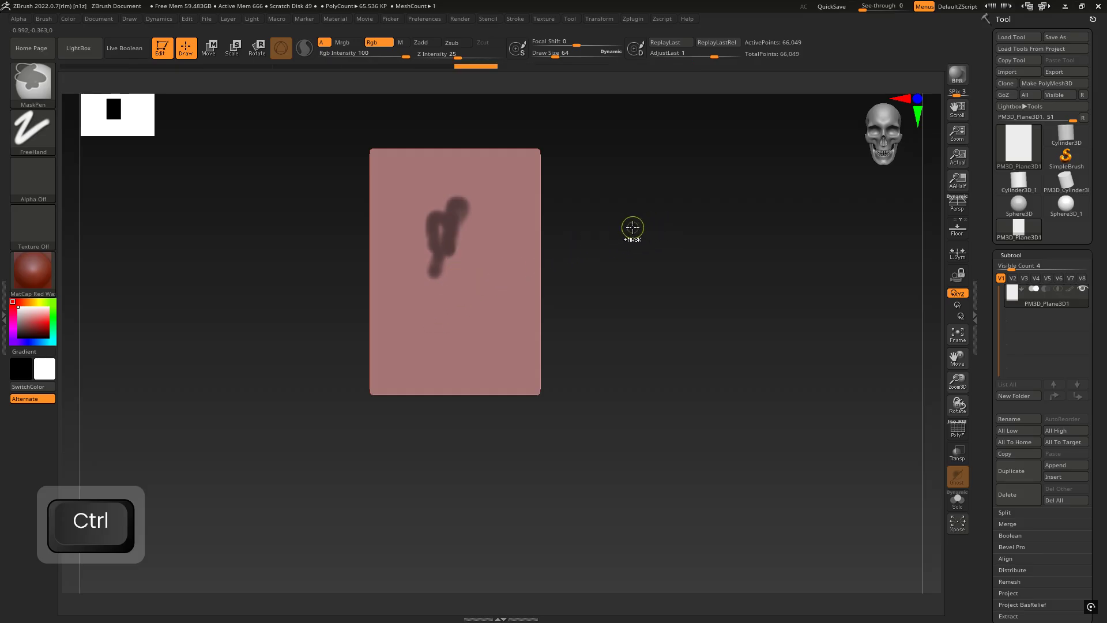
key(ctrl+z)
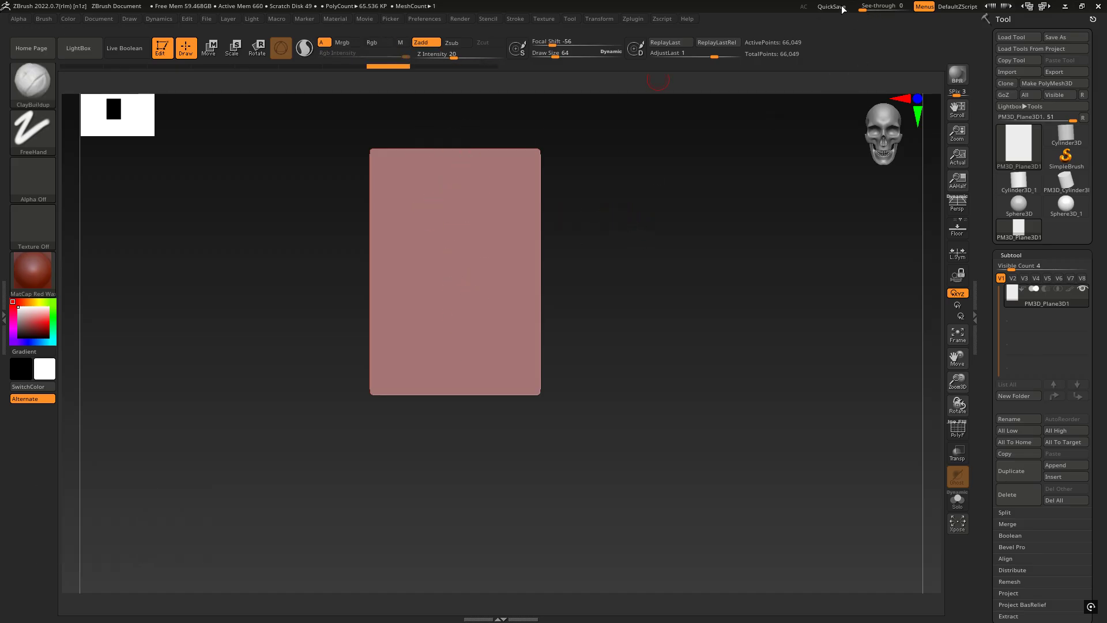
- Set See-through to 36 to reveal the sword reference and reduce the brush's draw size to about 35
drag(863, 8, 879, 6)
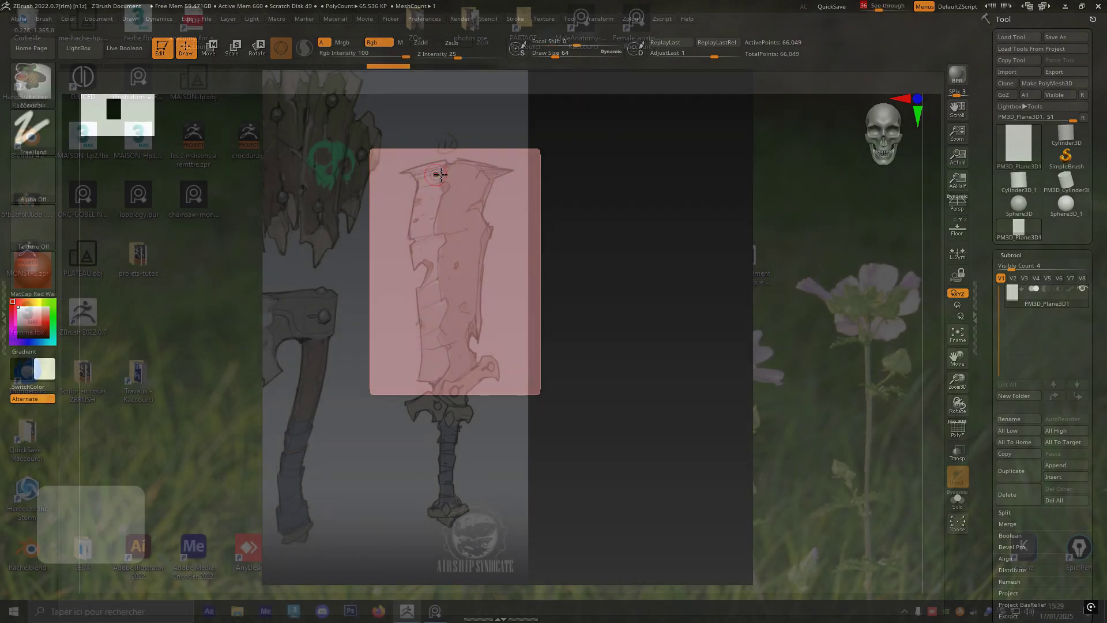
key(space)
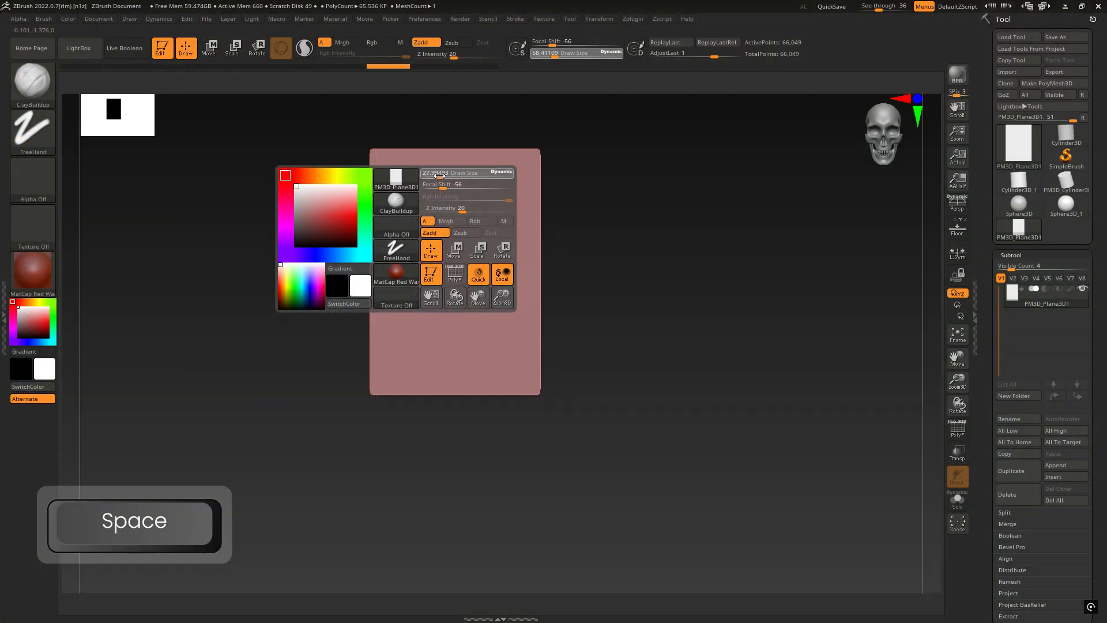
drag(447, 176, 448, 176)
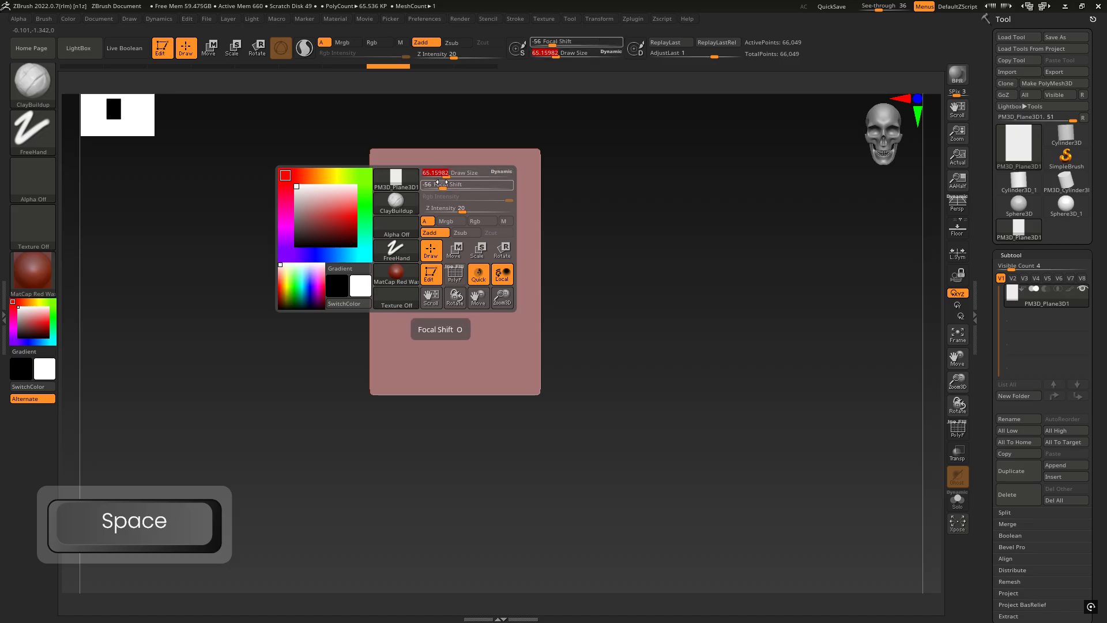
drag(445, 176, 440, 177)
key(ctrl)
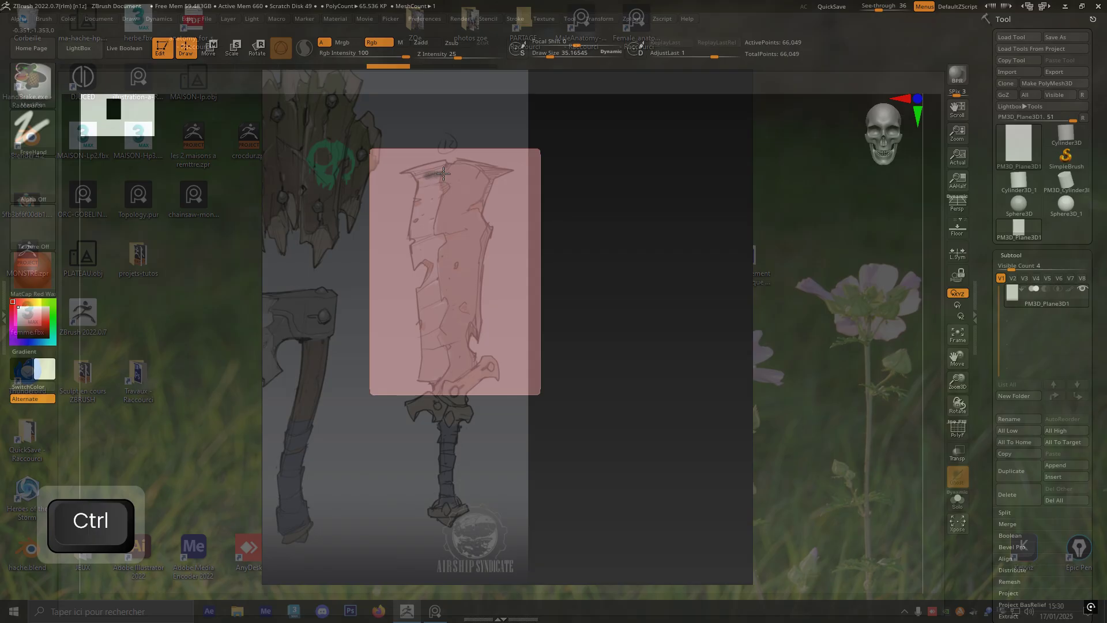
- Trace the blade's left and top edges on the plane with thin mask strokes, following the sword reference
mouse_move(447, 173)
ctrl+mouse_down()
mouse_move(420, 172)
mouse_move(450, 166)
ctrl+mouse_up()
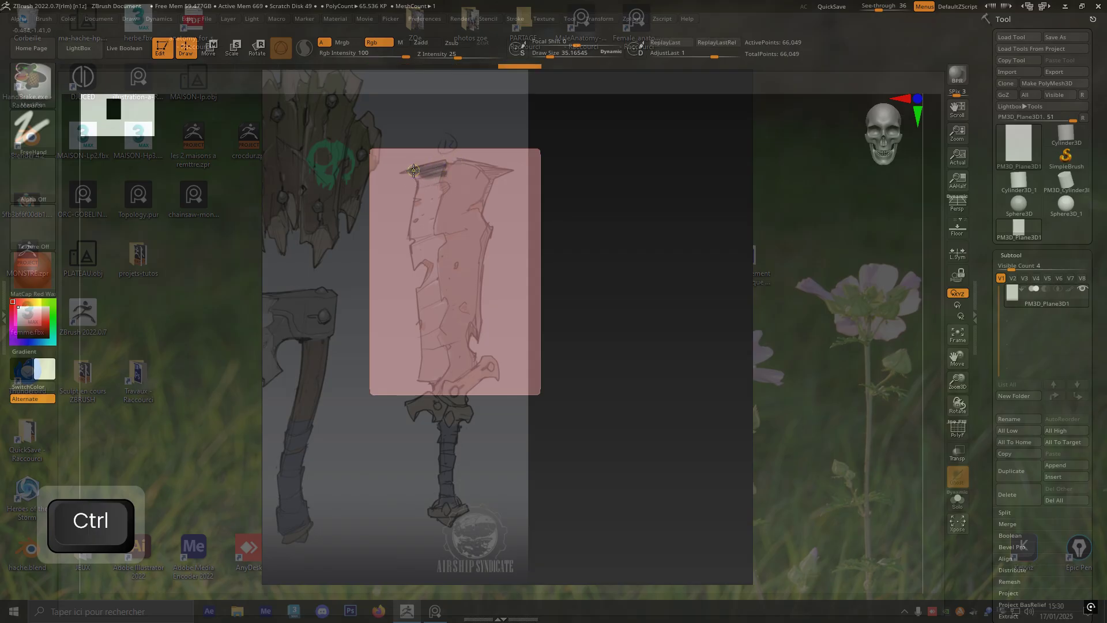
ctrl+drag(421, 207, 421, 196)
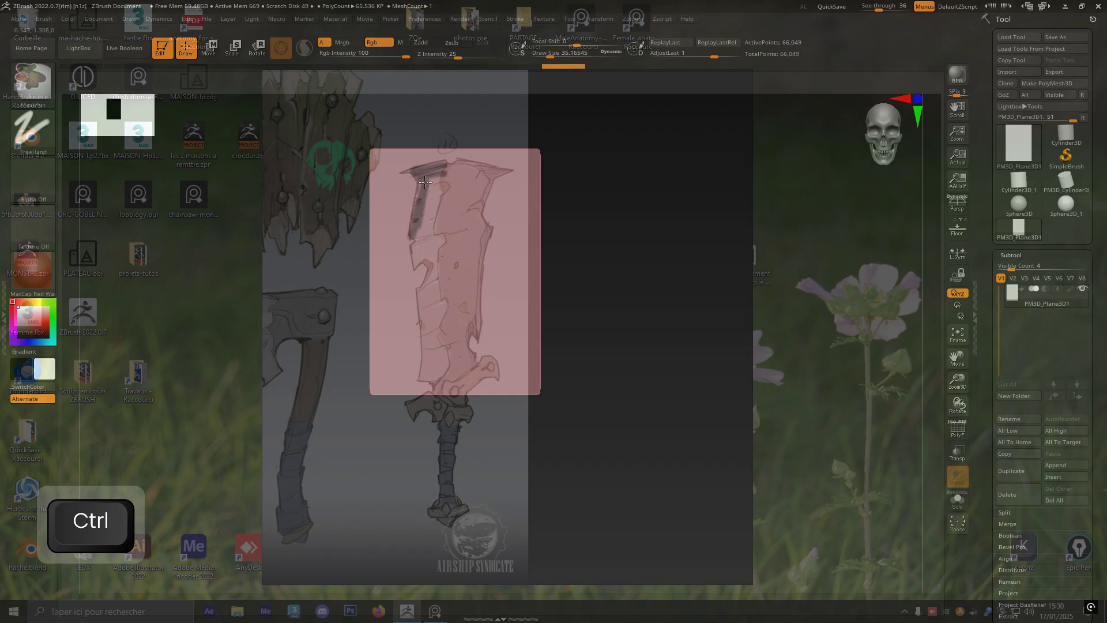
ctrl+drag(421, 229, 417, 270)
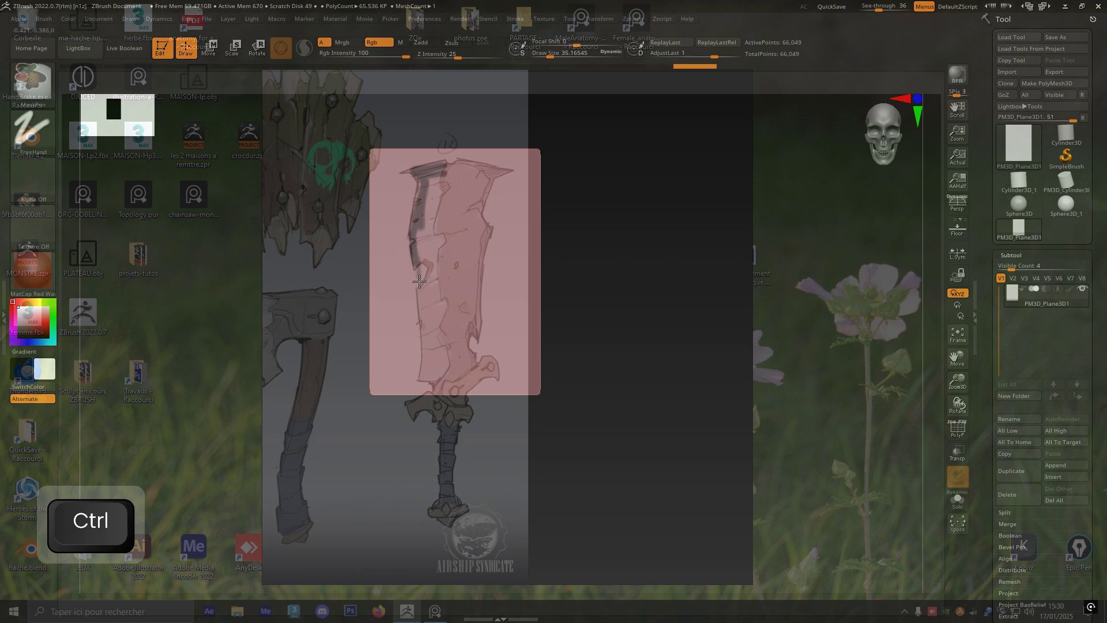
ctrl+click(422, 376)
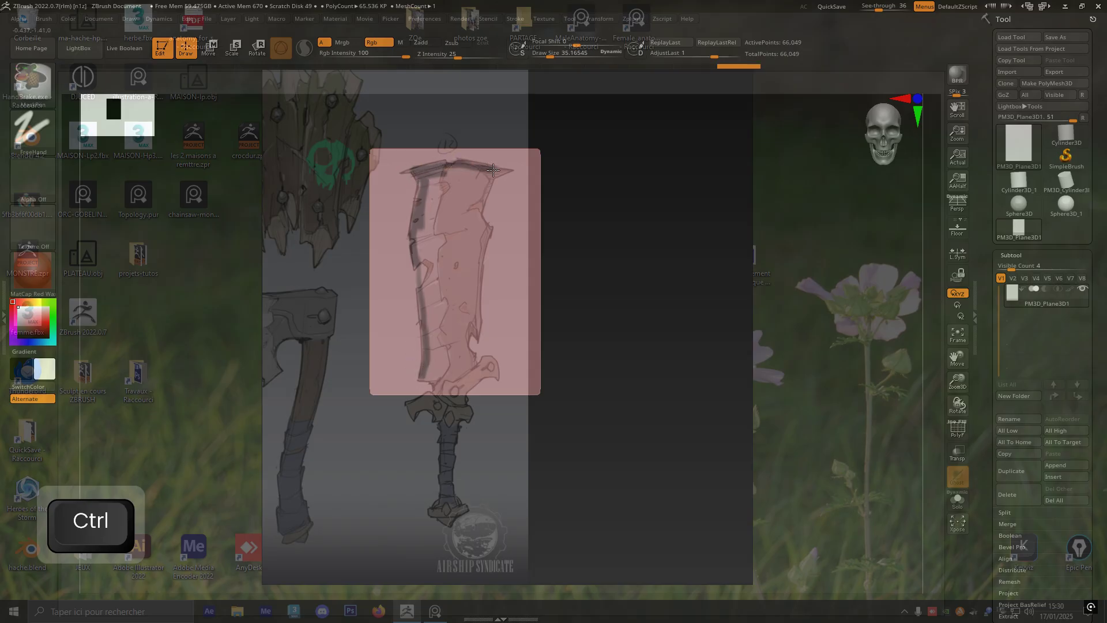
ctrl+click(461, 162)
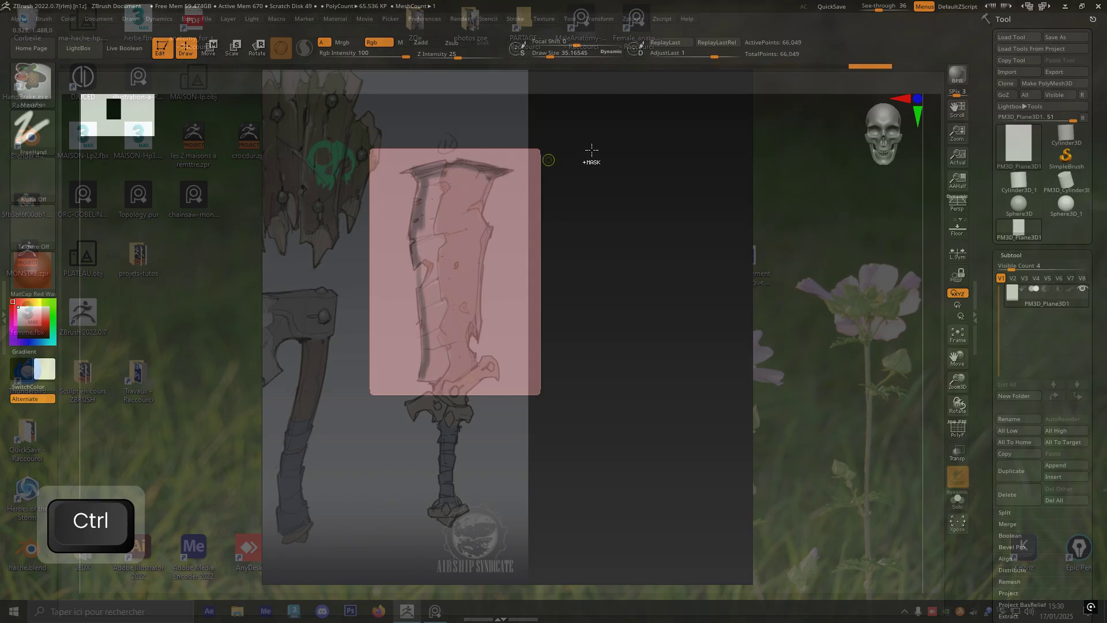
- Trace the blade's right edge and base with mask strokes, and add a few fill strokes inside the outline
key(ctrl+z)
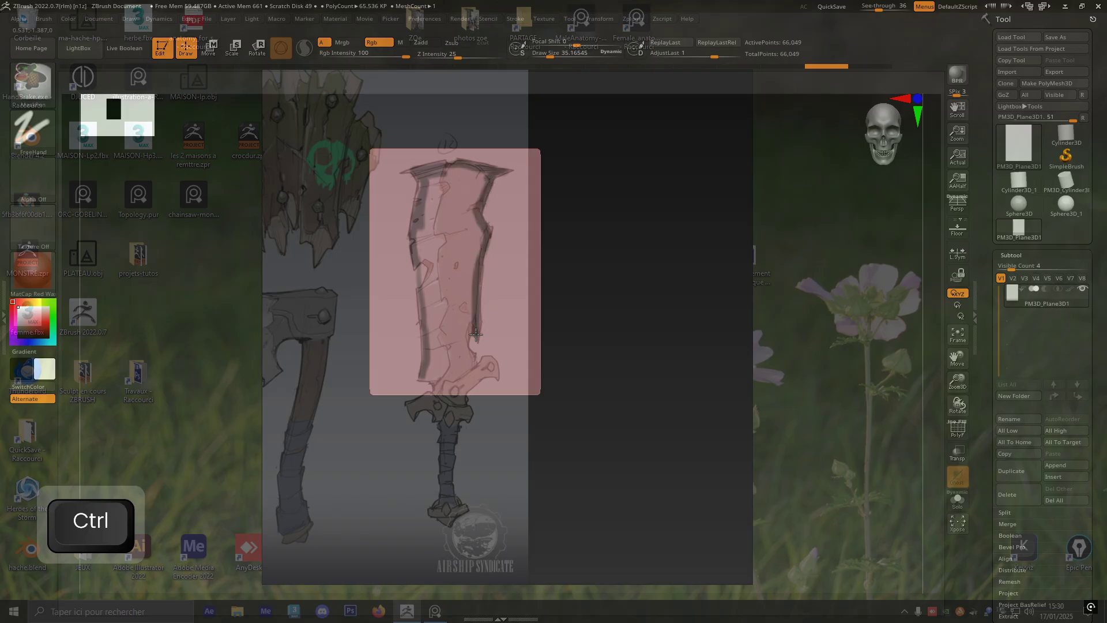
ctrl+drag(476, 335, 465, 372)
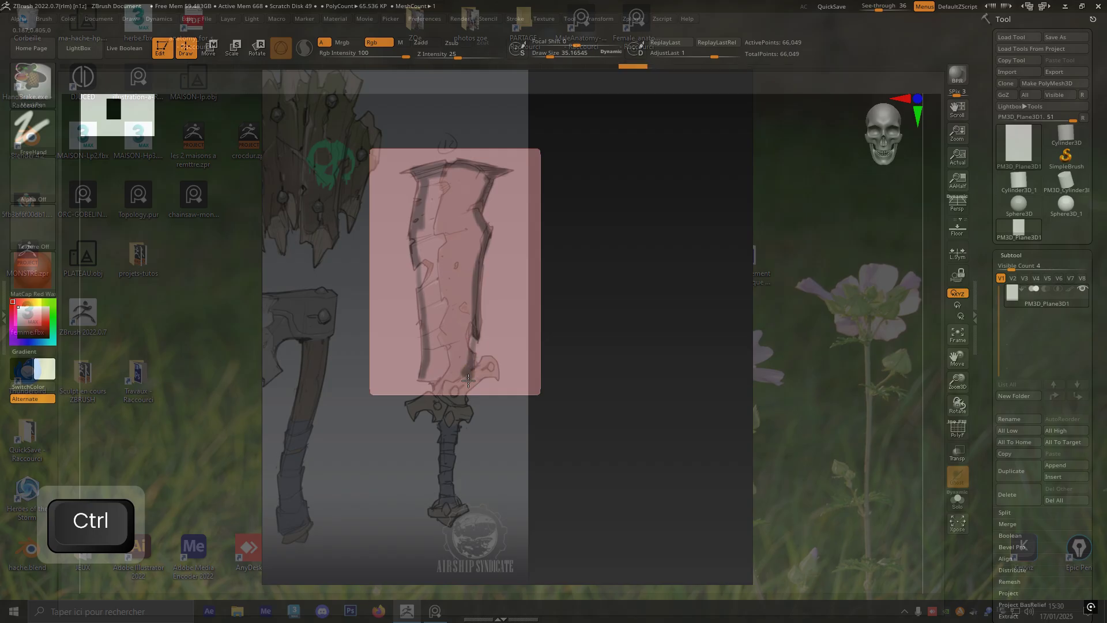
ctrl+click(444, 395)
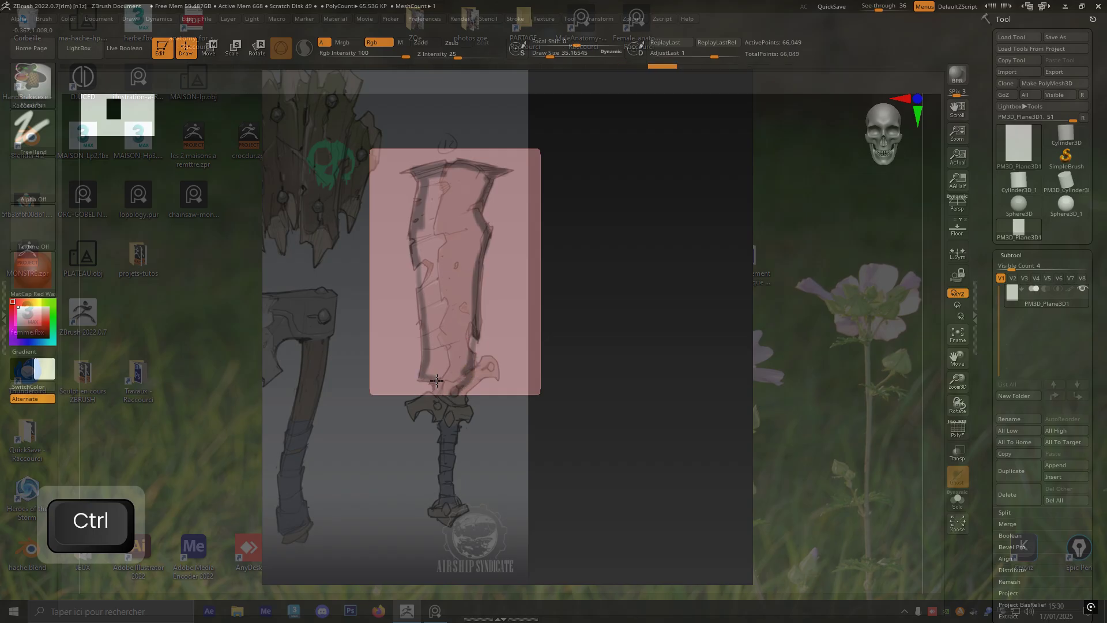
ctrl+drag(459, 406, 451, 388)
ctrl+click(445, 340)
ctrl+drag(419, 231, 444, 245)
- Increase the draw size to about 96 and mask a round area inside the upper part of the blade outline
key(space)
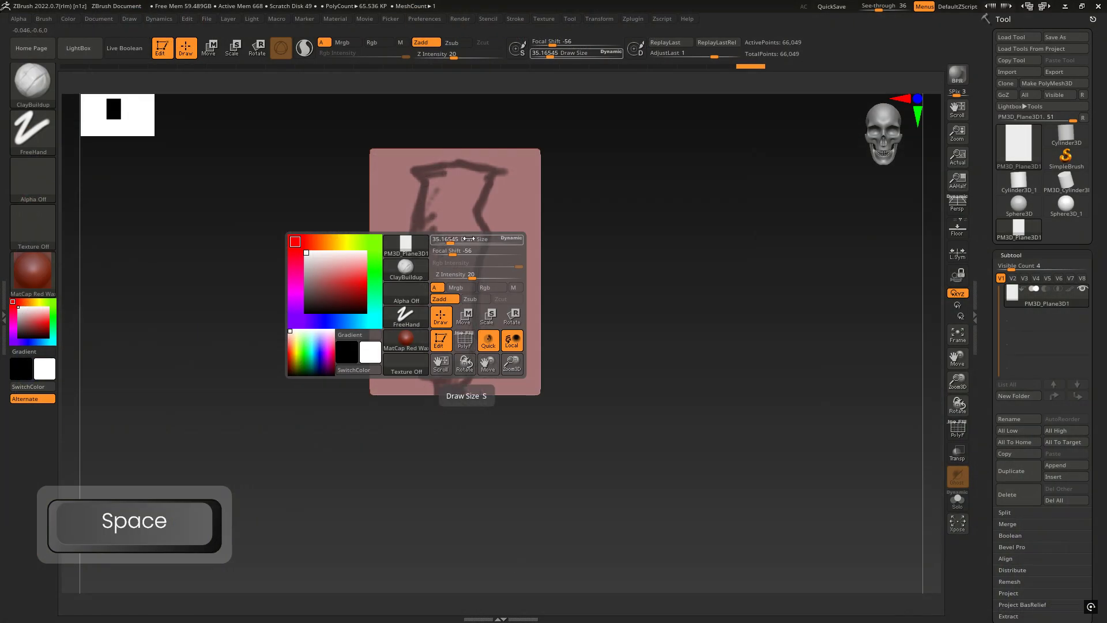
drag(451, 240, 456, 240)
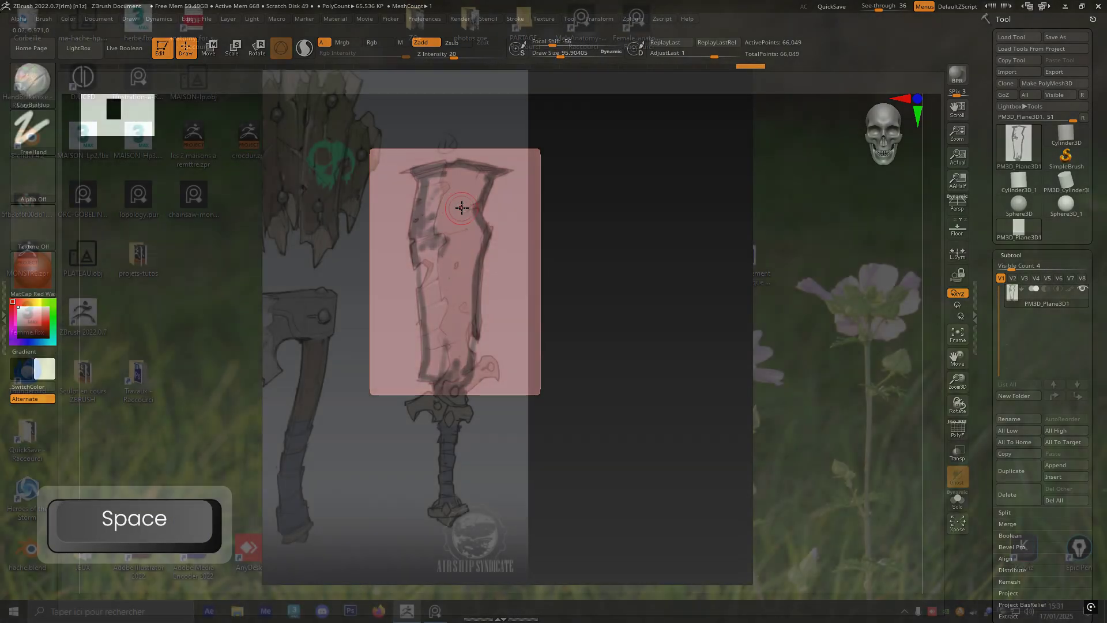
key(ctrl)
ctrl+drag(438, 208, 450, 213)
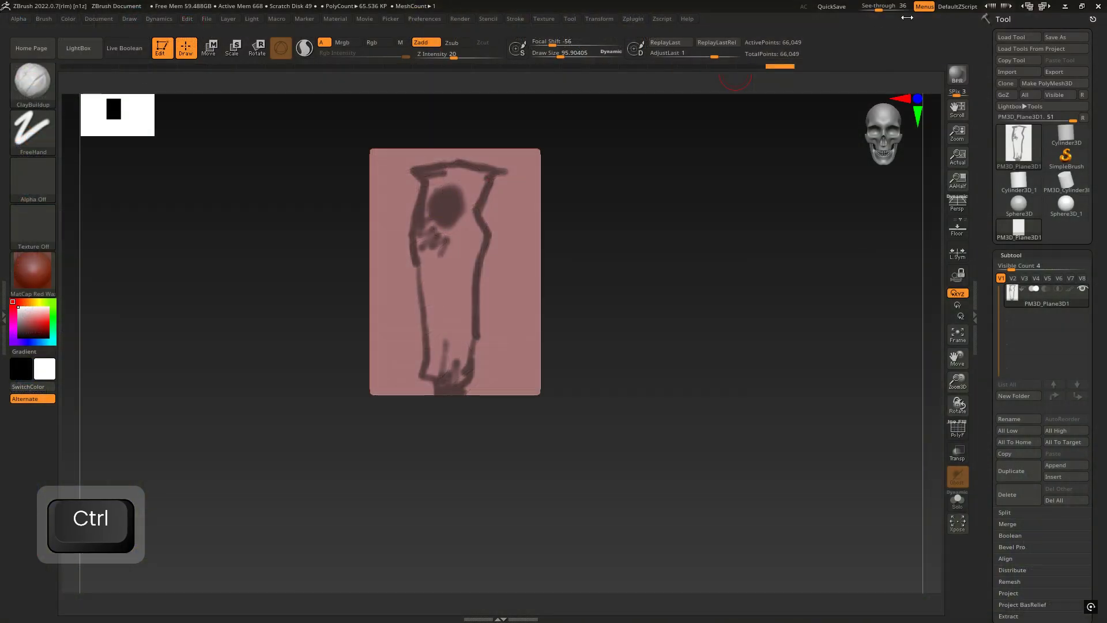
- Set See-through to 0 and fill the whole interior of the blade outline with mask
drag(883, 9, 856, 8)
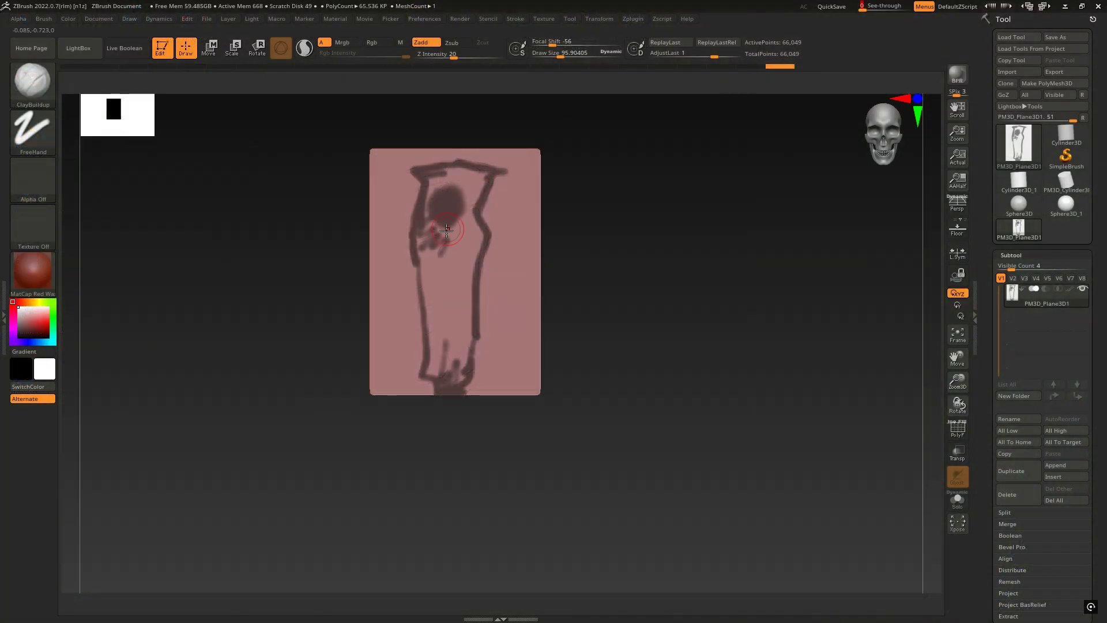
key(ctrl)
mouse_move(450, 184)
ctrl+mouse_down()
mouse_move(426, 238)
mouse_move(449, 374)
ctrl+mouse_up()
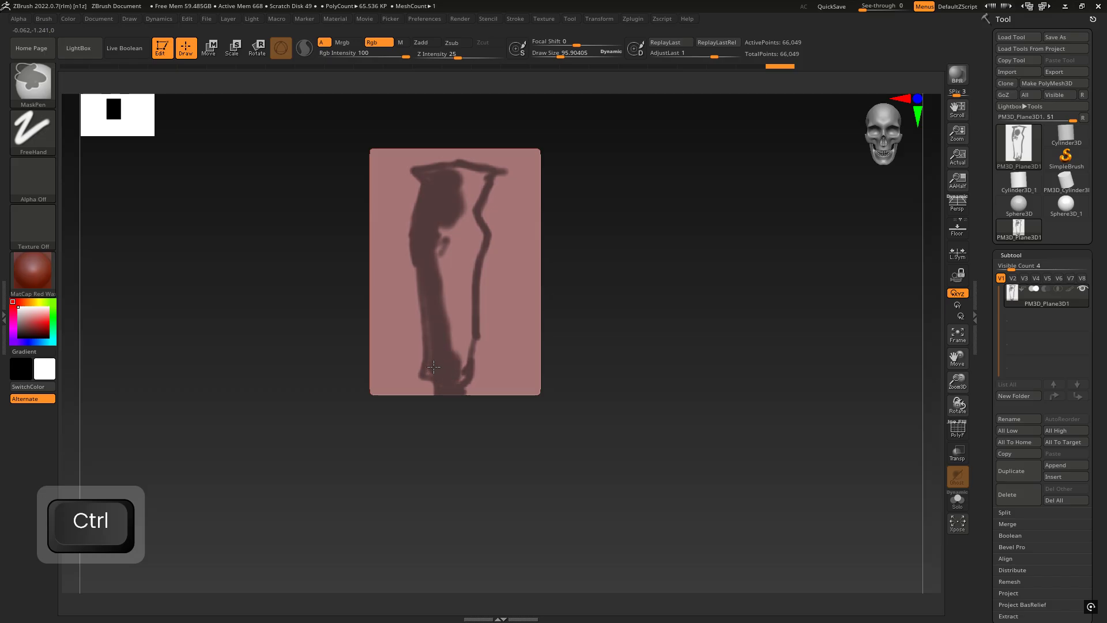
mouse_move(434, 280)
ctrl+mouse_down()
mouse_move(442, 184)
mouse_move(479, 176)
mouse_move(456, 202)
mouse_move(469, 216)
mouse_move(449, 241)
mouse_move(447, 218)
mouse_move(461, 214)
mouse_move(475, 238)
mouse_move(461, 353)
mouse_move(459, 233)
ctrl+mouse_up()
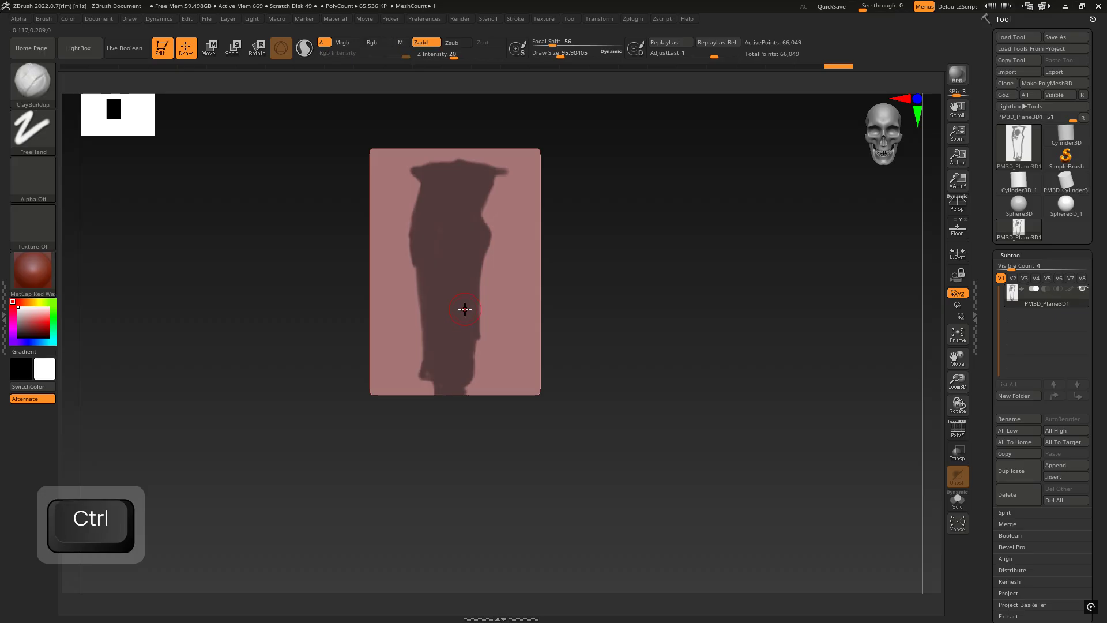
- Reduce the draw size to about 72 and touch up the blade mask, stepping back and forth through the last strokes
key(space)
key(ctrl)
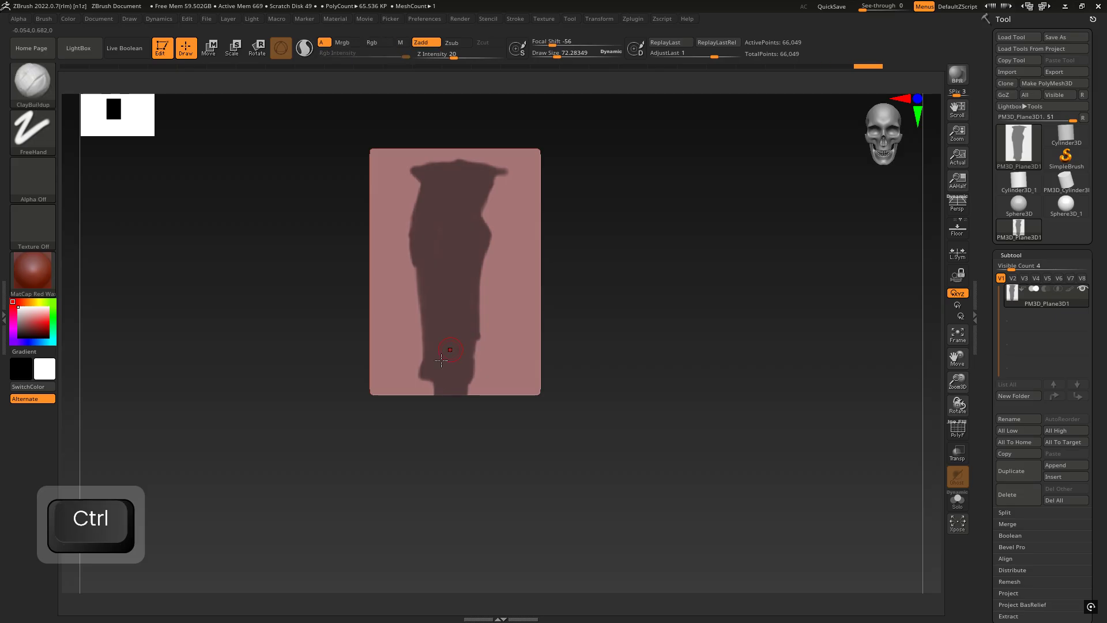
key(ctrl+z)
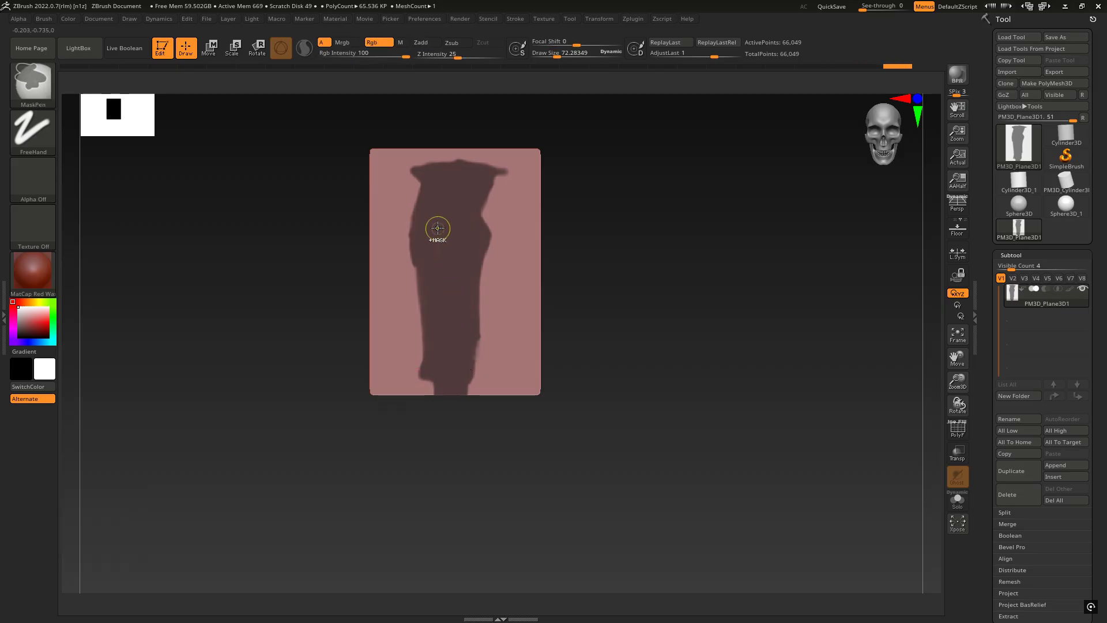
key(ctrl+z)
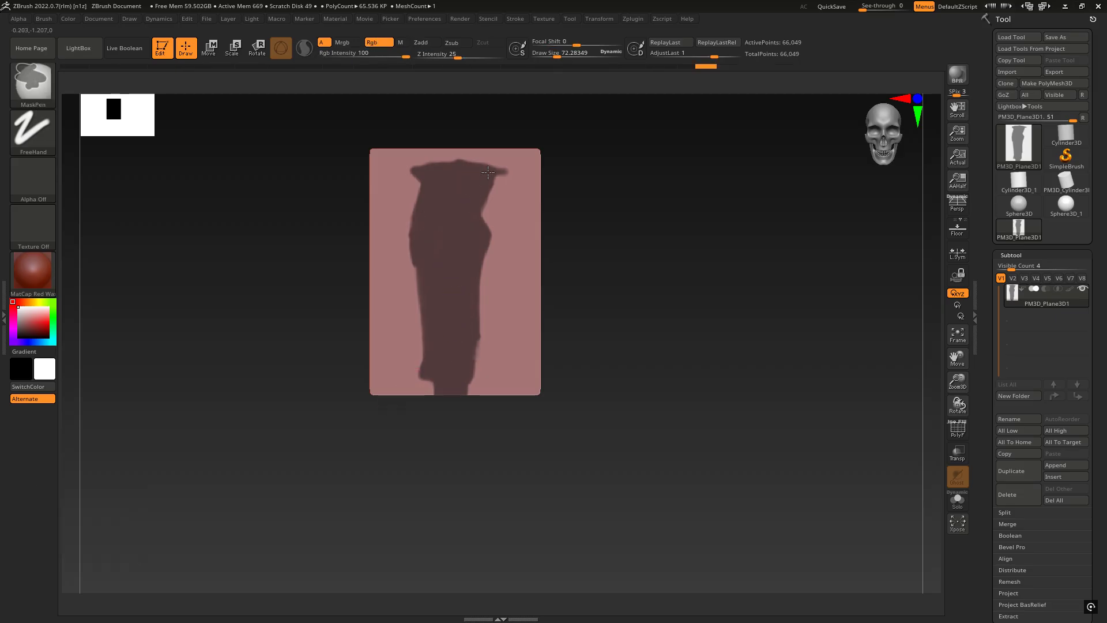
key(ctrl+shift+z)
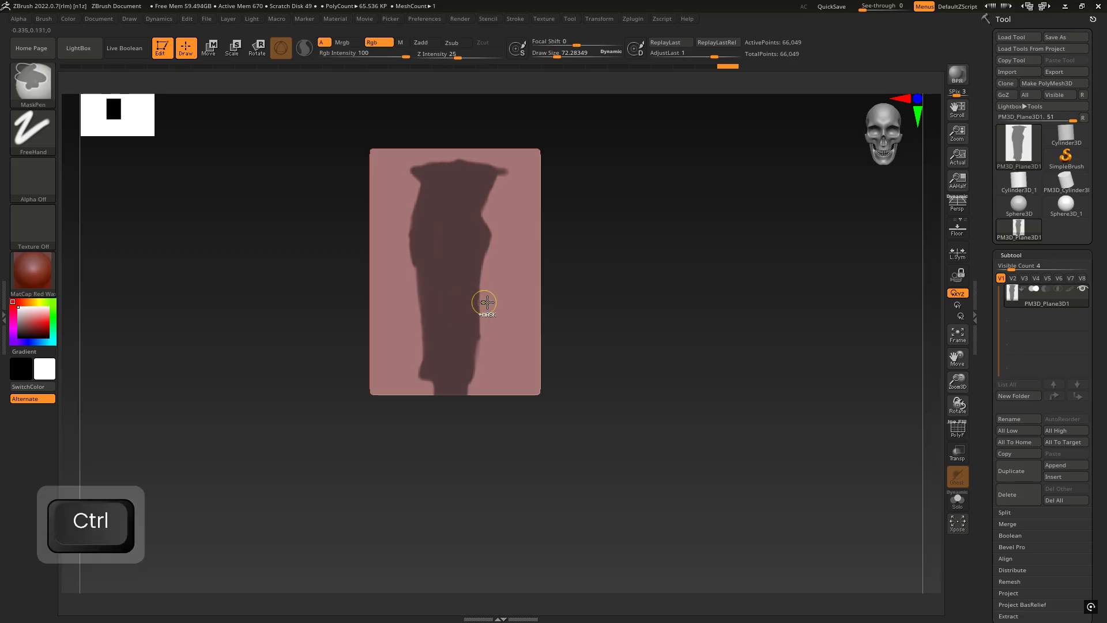
- Erase a notch from the mask's right edge and undo it, and check the mask against the see-through sword reference
ctrl+alt+drag(478, 299, 485, 303)
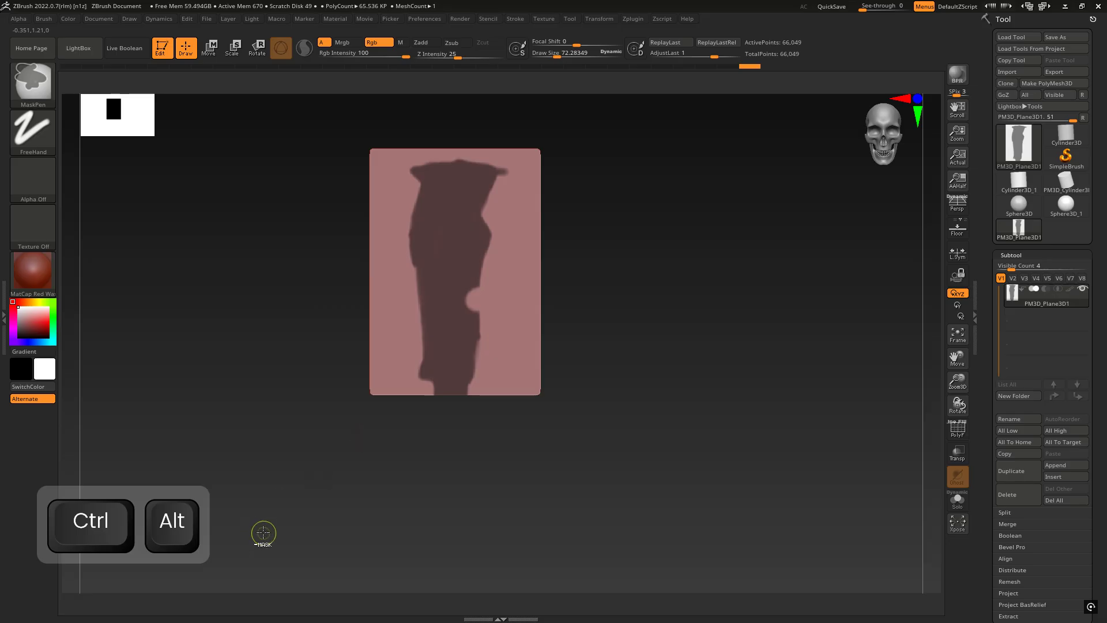
key(ctrl+z)
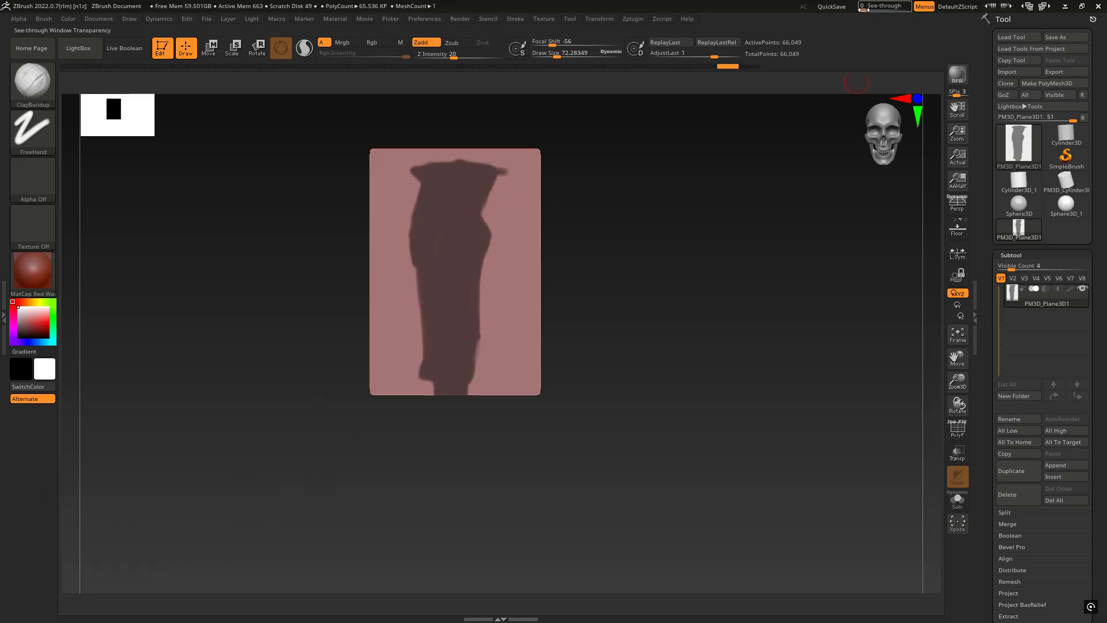
drag(862, 7, 881, 7)
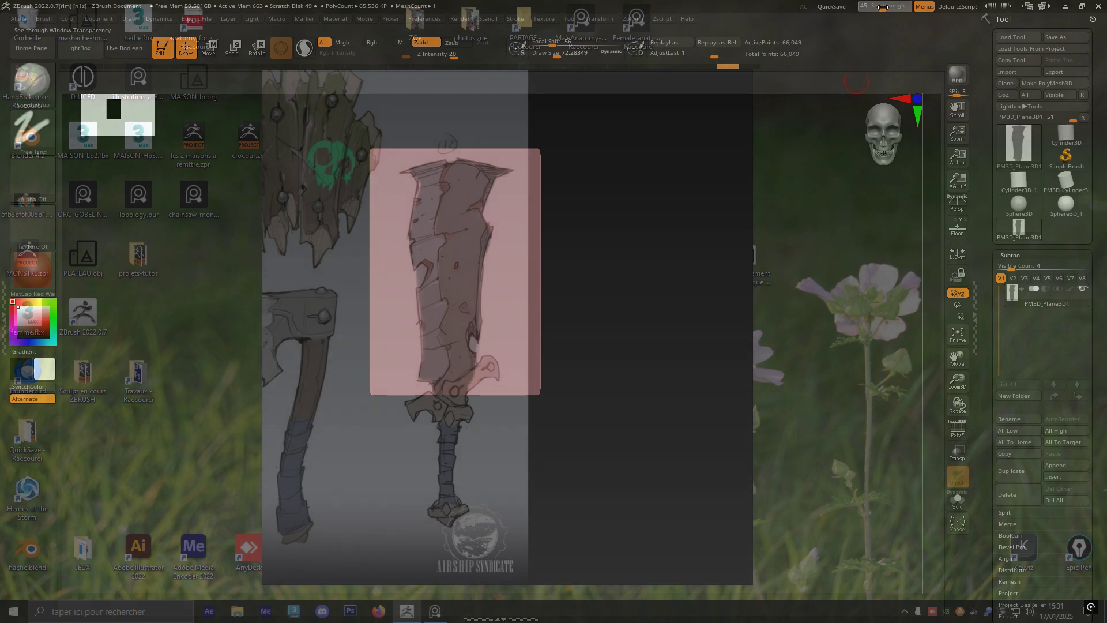
drag(882, 6, 863, 6)
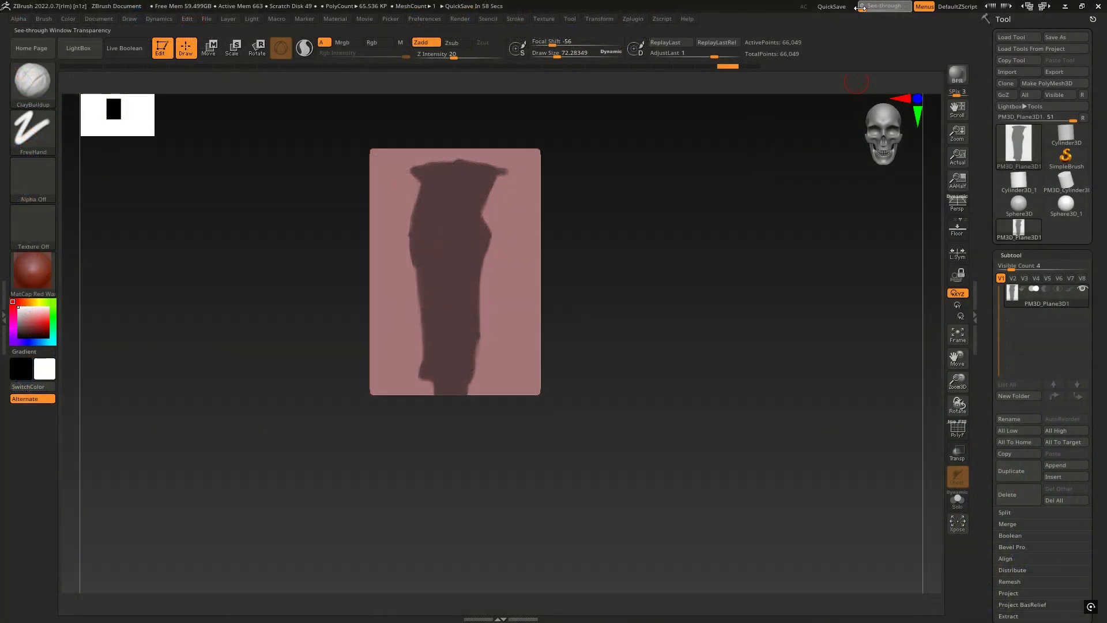
- Reduce the draw size to about 38 and extend the mask at the sword outline's upper-left tip
key(space)
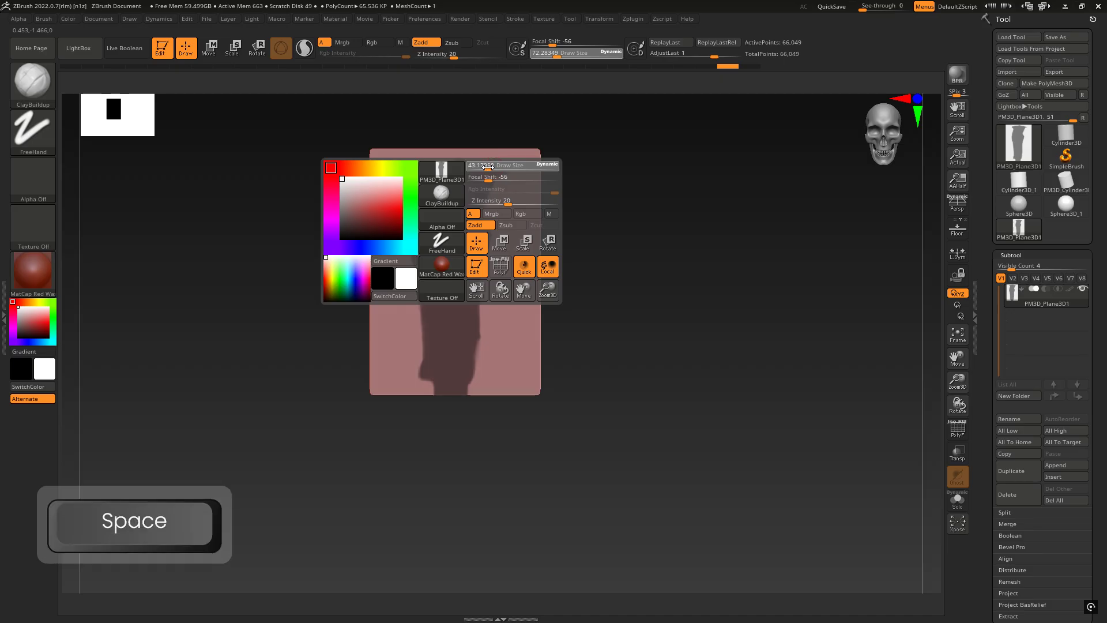
drag(500, 168, 495, 171)
key(ctrl)
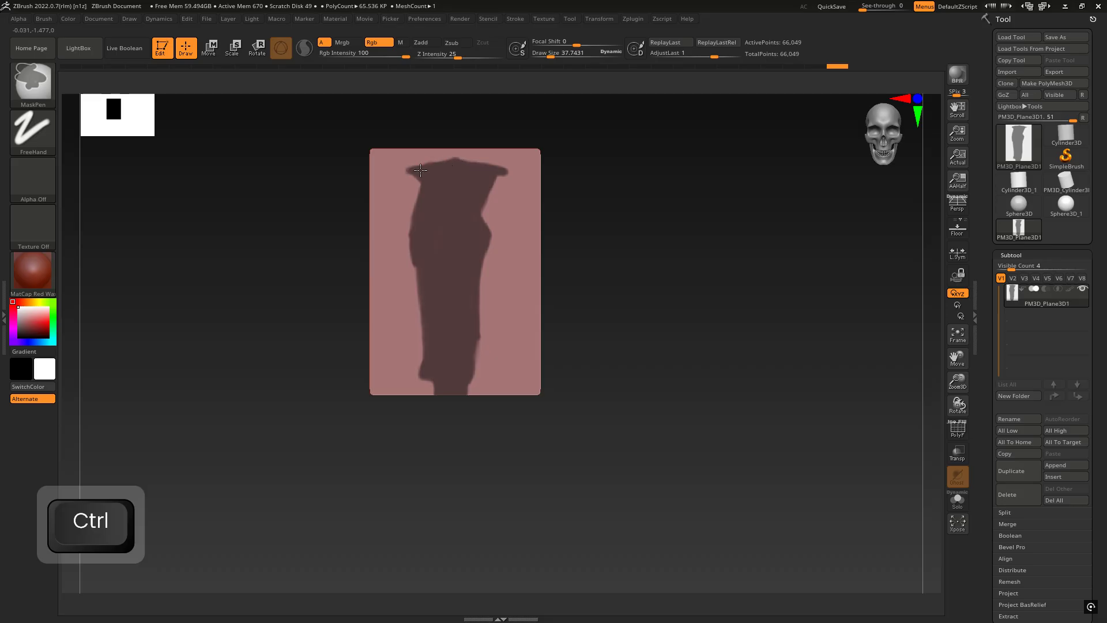
ctrl+drag(420, 170, 449, 171)
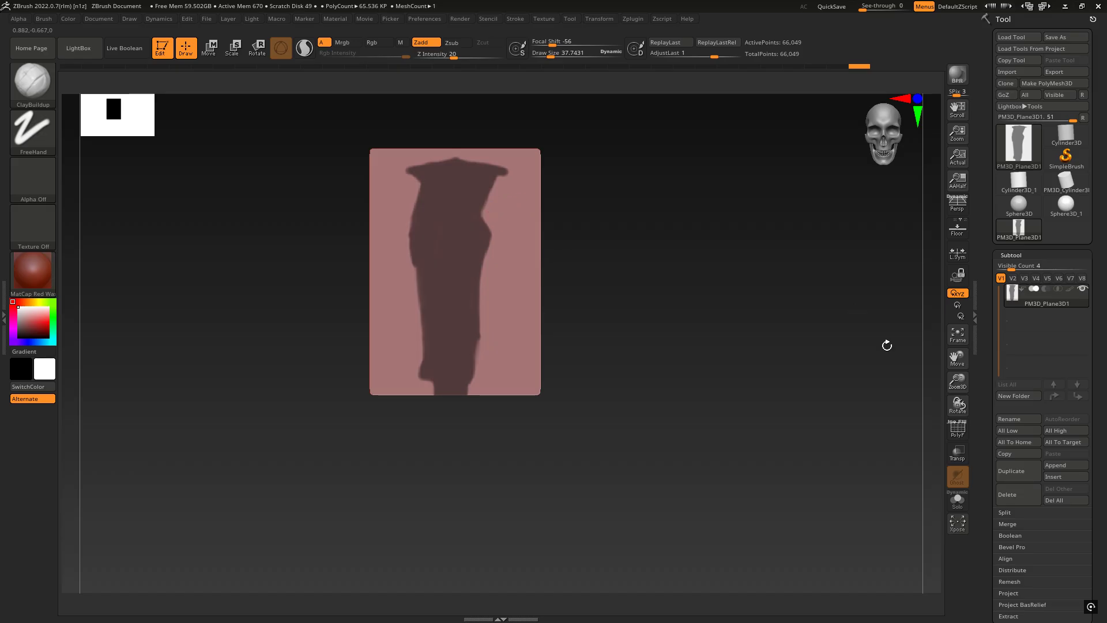
- Try sharpening the blade mask from inside the silhouette and step back through the undo history
drag(957, 381, 962, 404)
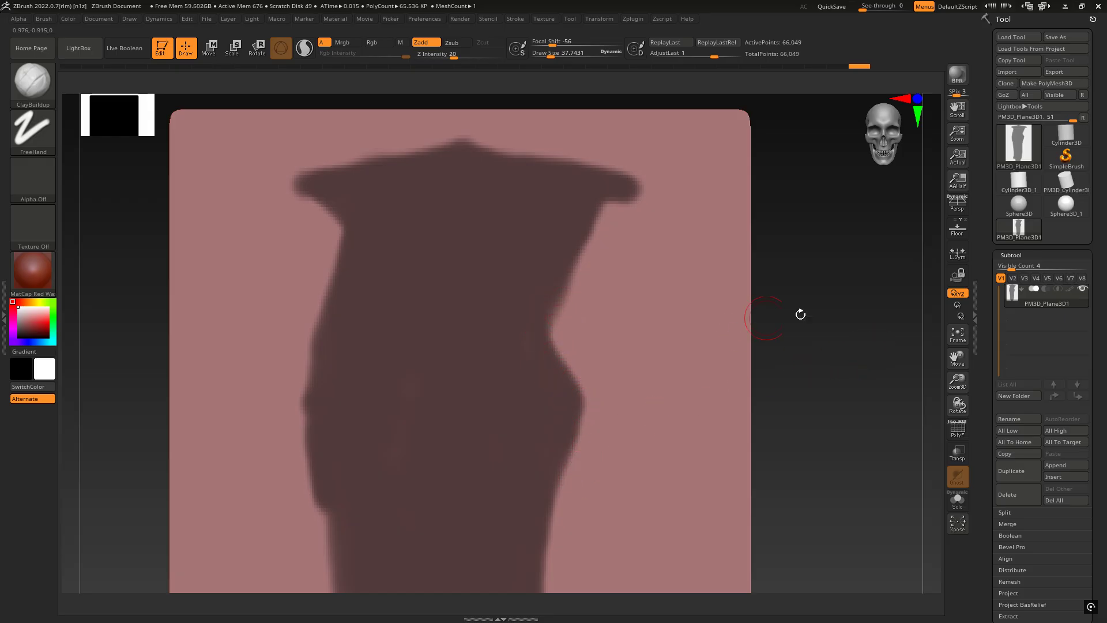
drag(956, 381, 944, 347)
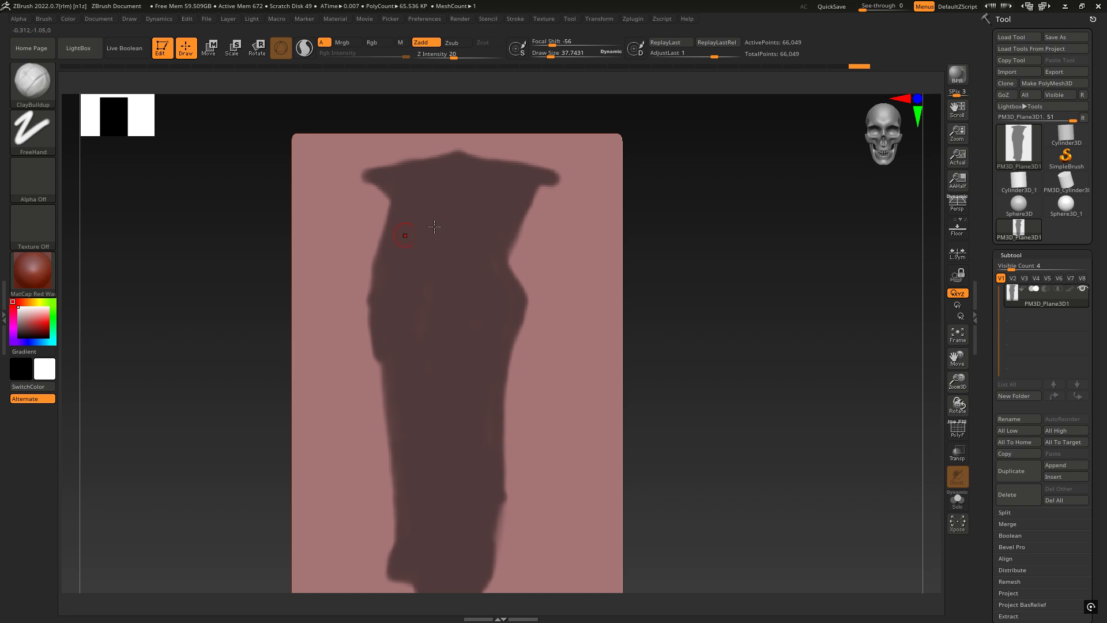
key(ctrl+alt)
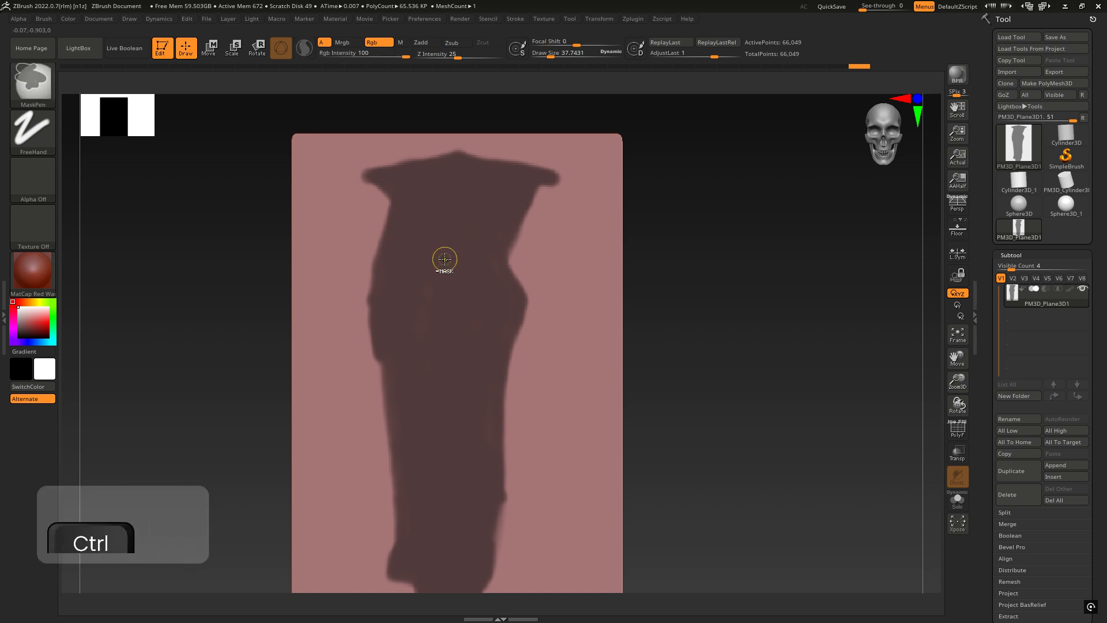
ctrl+alt+click(450, 347)
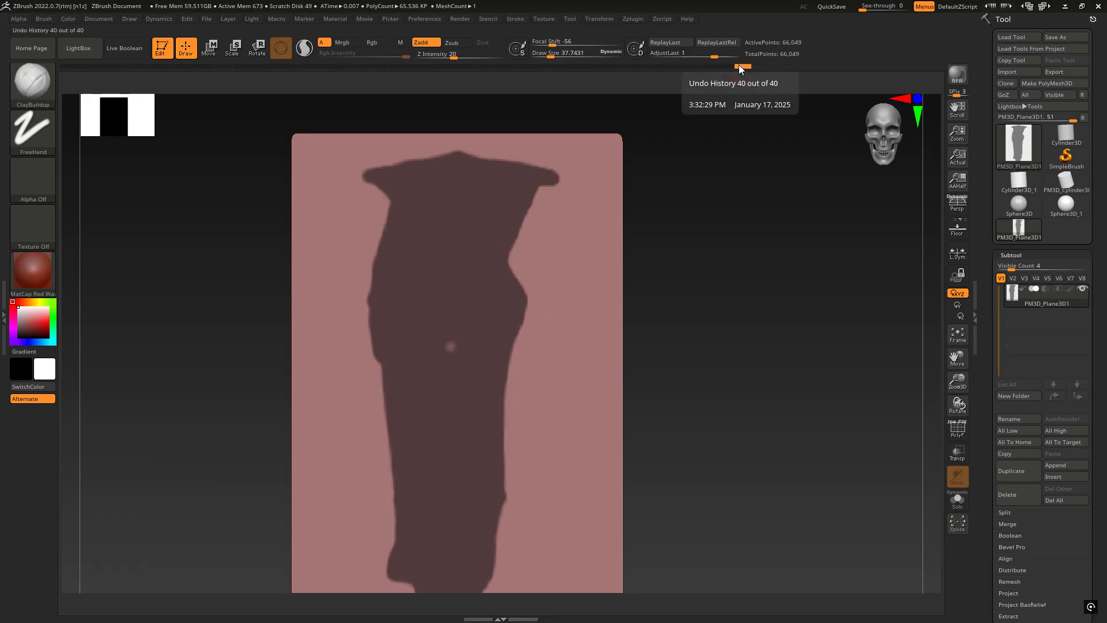
drag(735, 64, 718, 64)
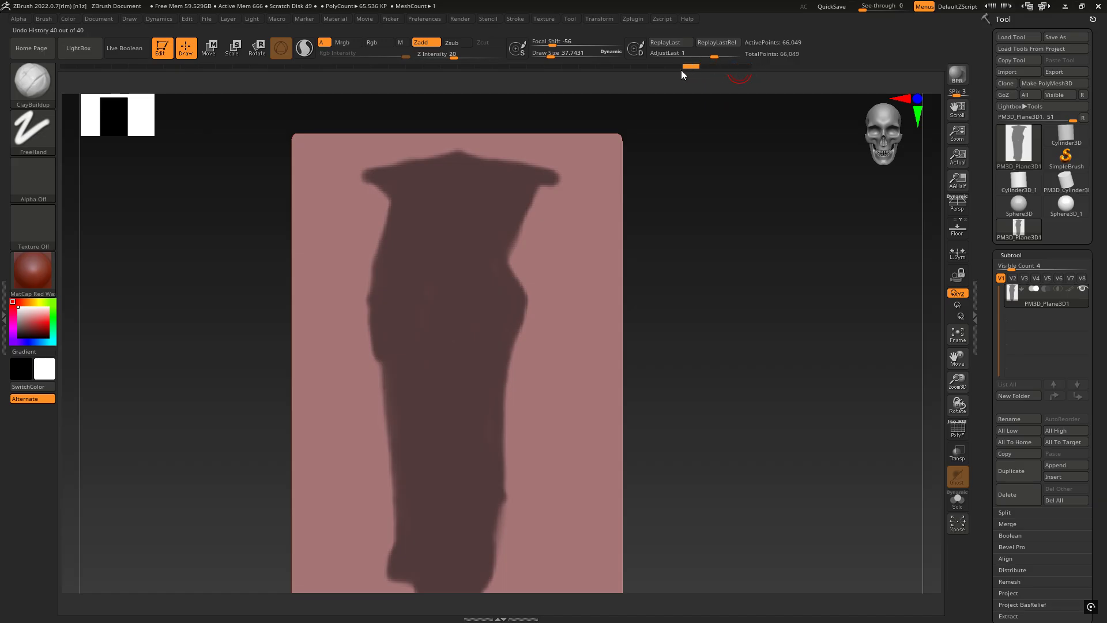
mouse_move(681, 71)
mouse_down()
mouse_move(662, 70)
mouse_move(805, 65)
mouse_up()
- Even out the blotches inside the blade mask and sharpen its edges
key(ctrl)
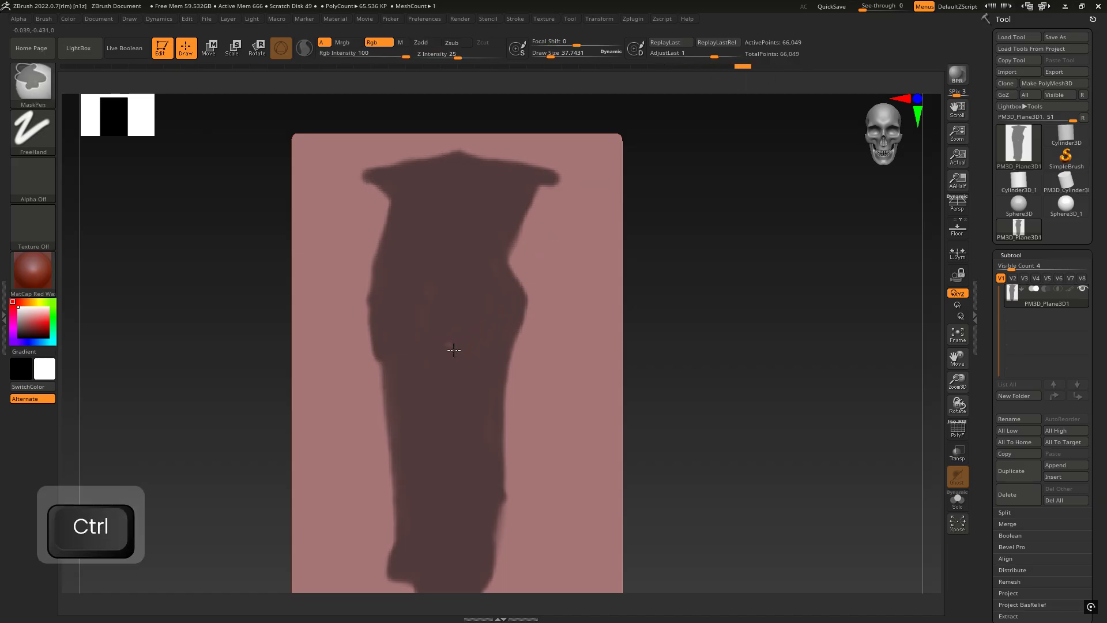
key(alt)
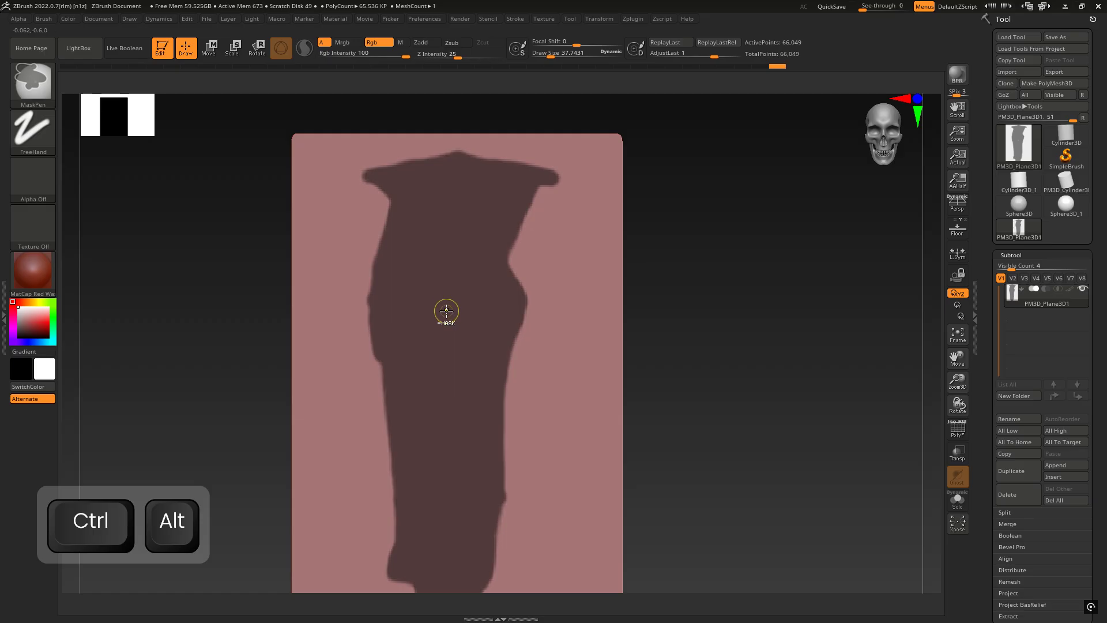
ctrl+alt+click(447, 310)
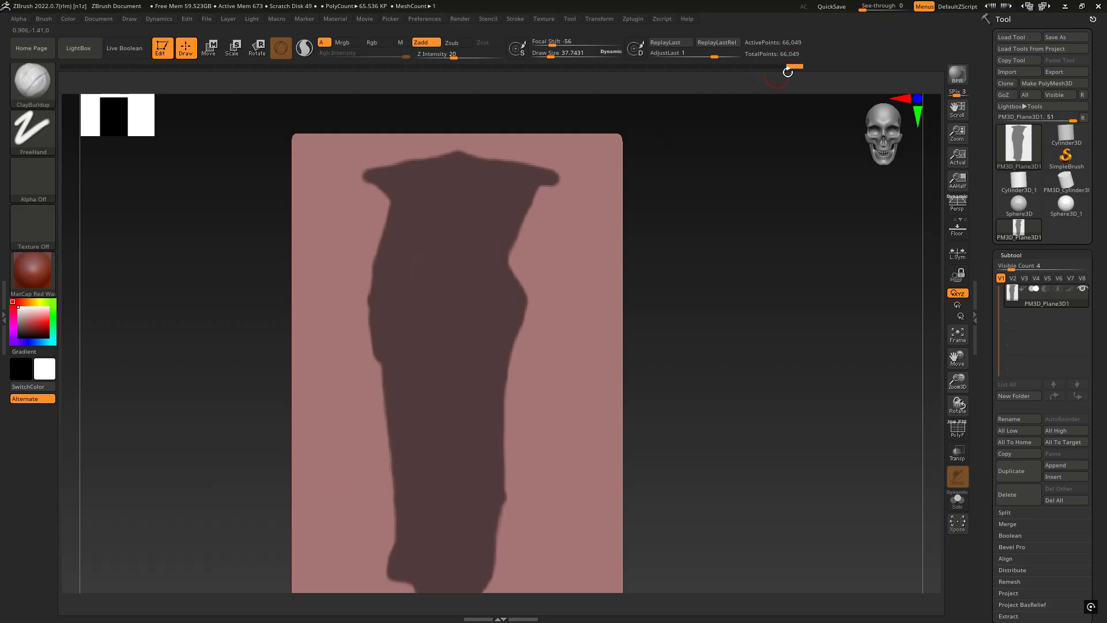
mouse_move(792, 65)
mouse_down()
mouse_move(777, 64)
mouse_move(793, 67)
mouse_up()
- Set the subtool Extract thickness to 0 and turn off the double-sided surface option
drag(957, 381, 702, 358)
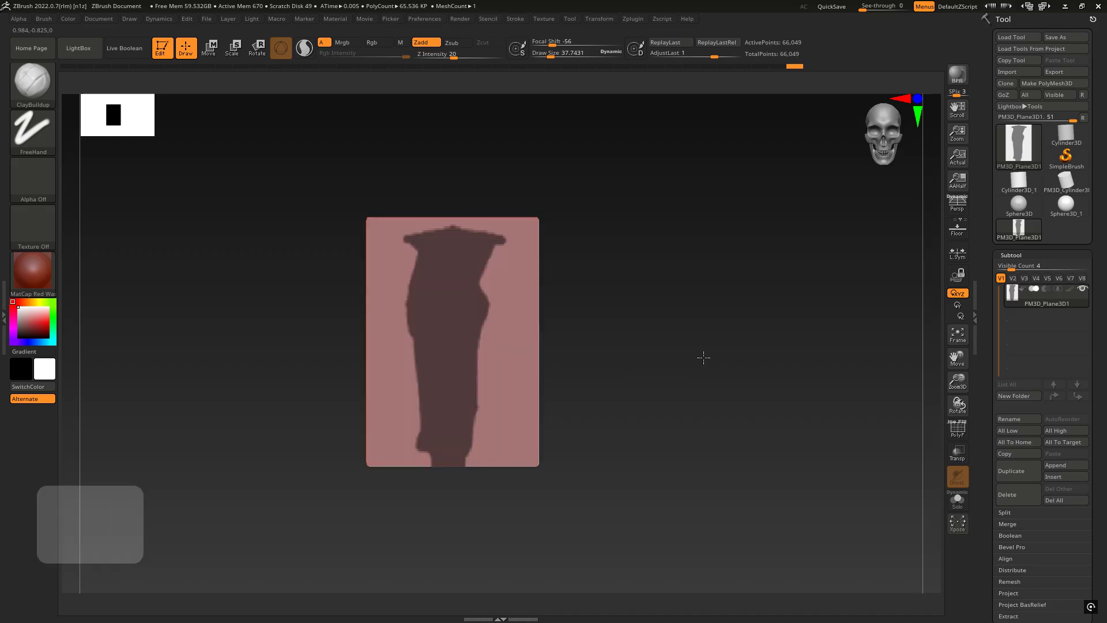
drag(958, 380, 957, 408)
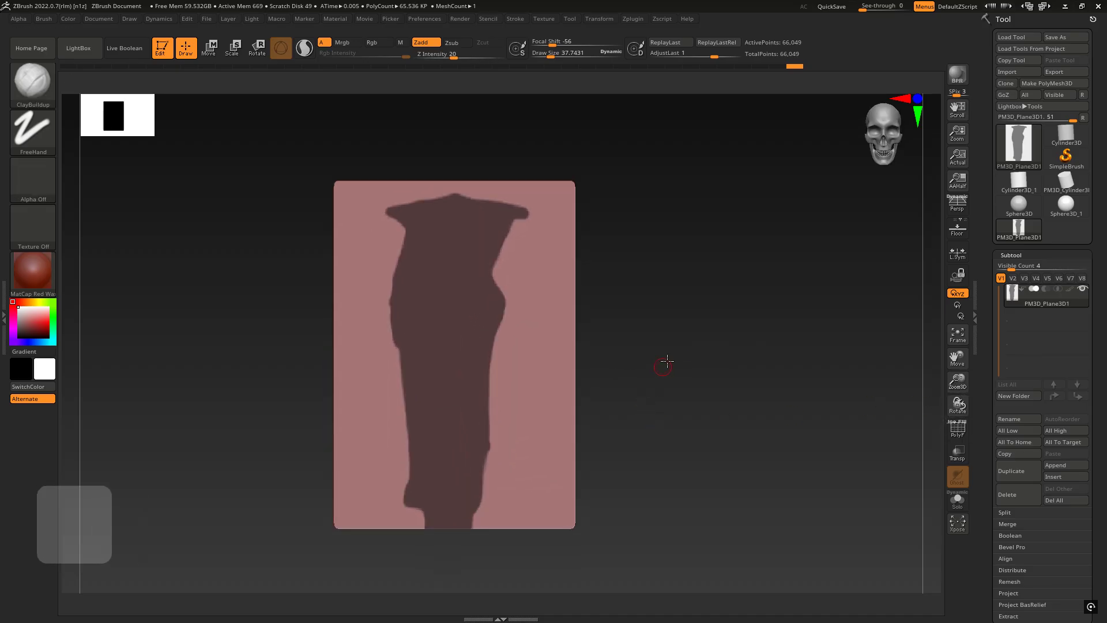
alt+drag(665, 367, 761, 316)
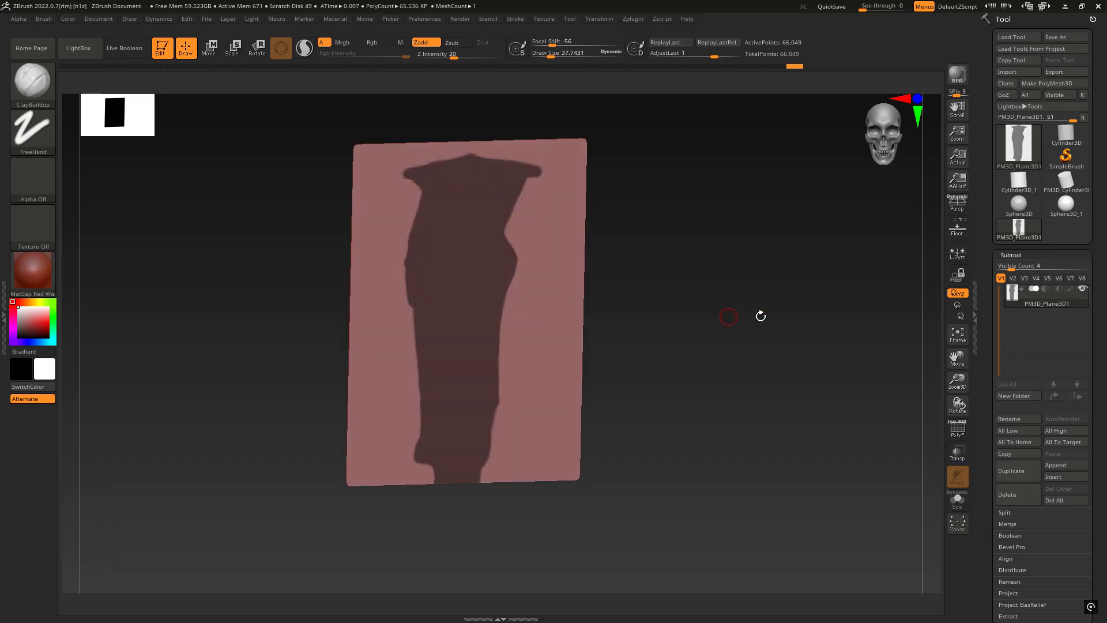
drag(1094, 362, 1100, 279)
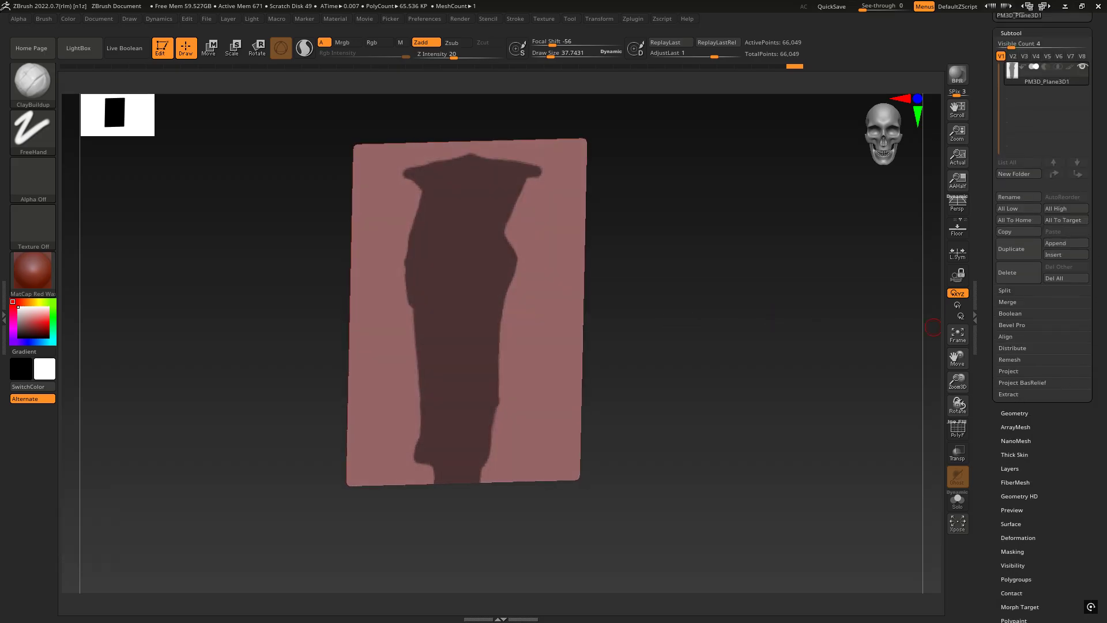
click(1009, 394)
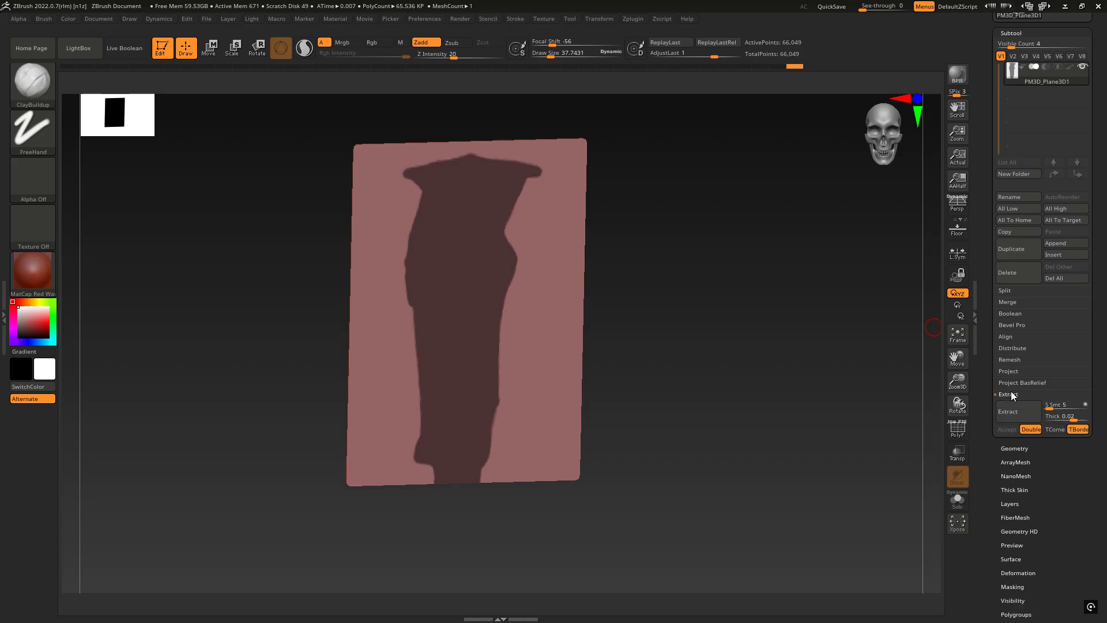
click(1058, 415)
text(0.)
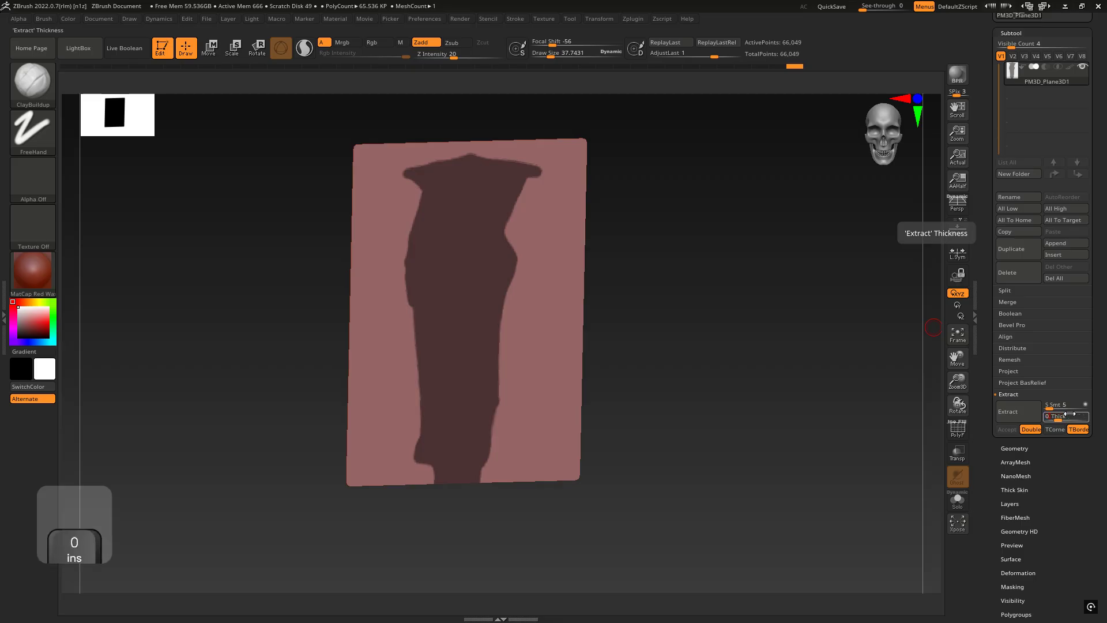
key(Return)
click(1031, 429)
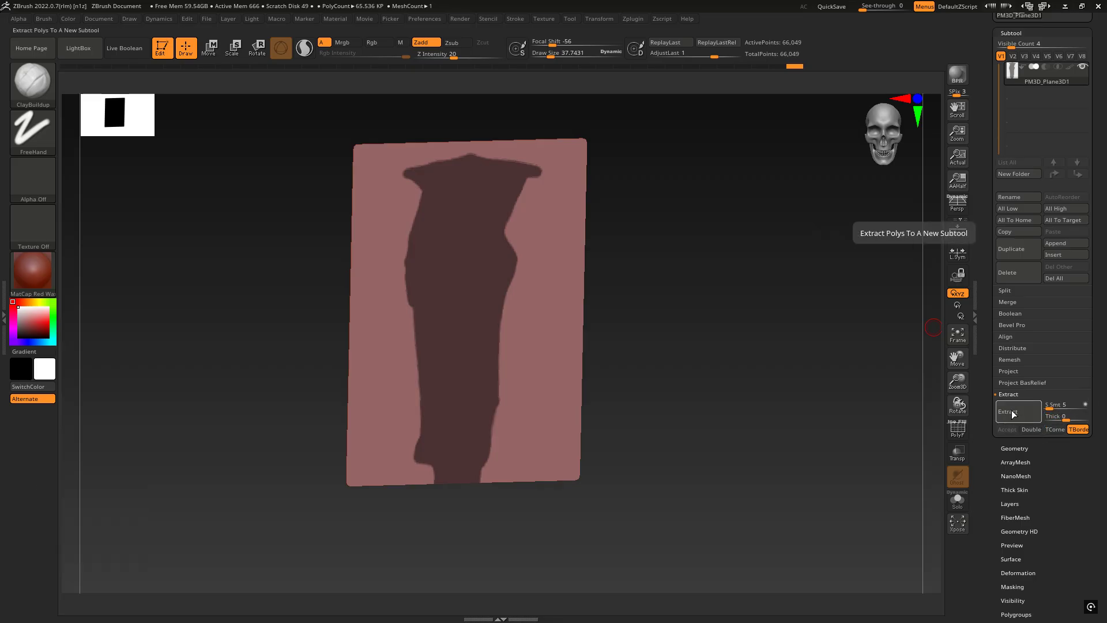
- Extract the masked blade silhouette and accept it as a new subtool
click(1015, 413)
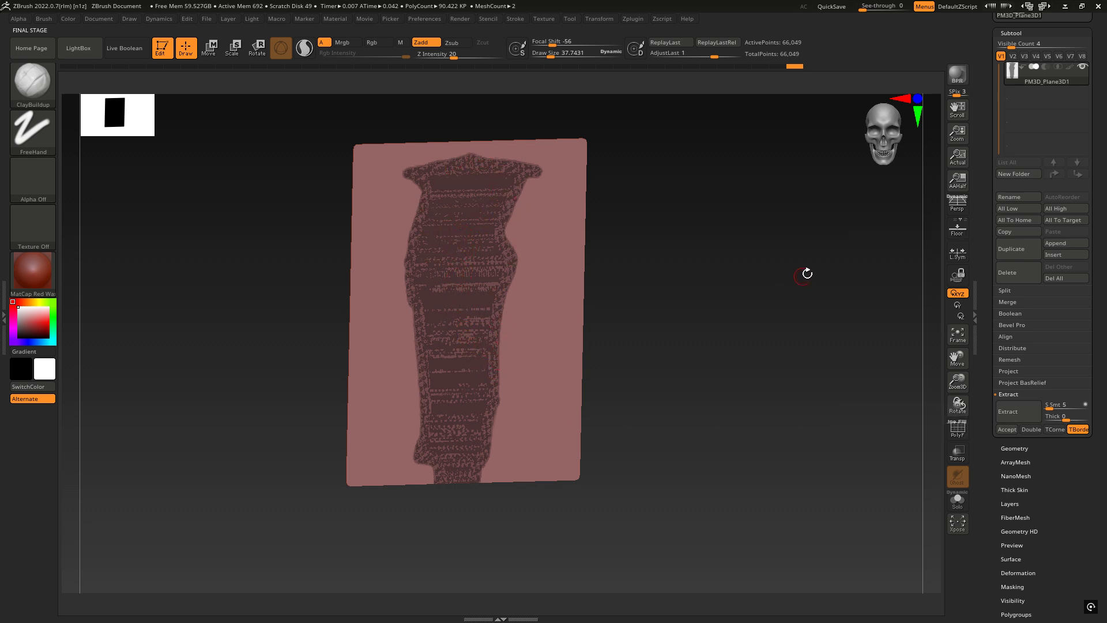
drag(732, 284, 926, 314)
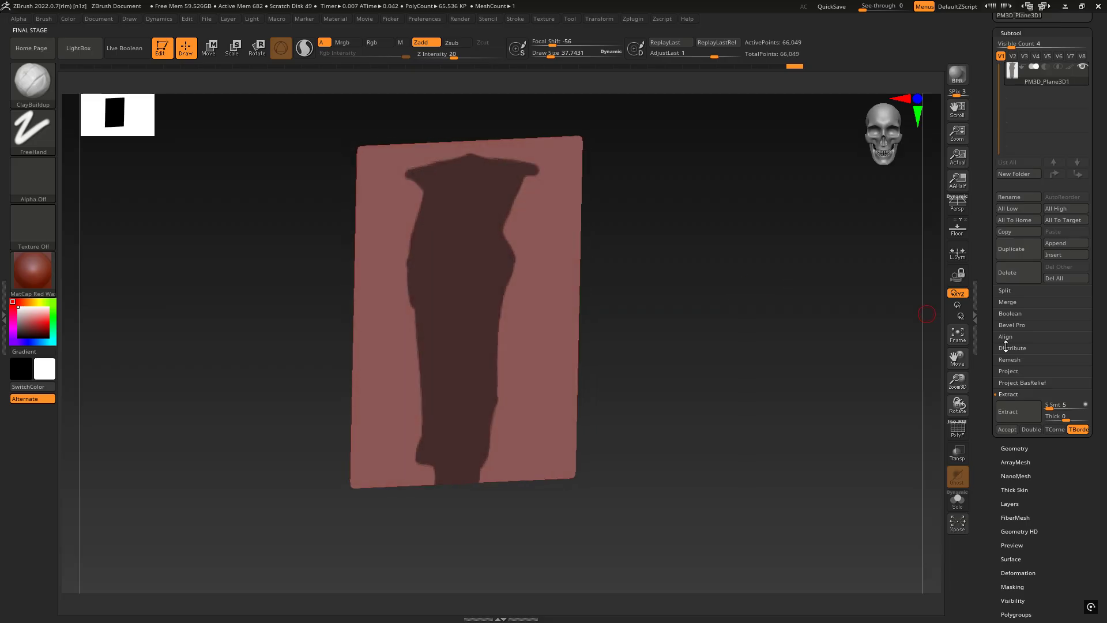
click(1016, 410)
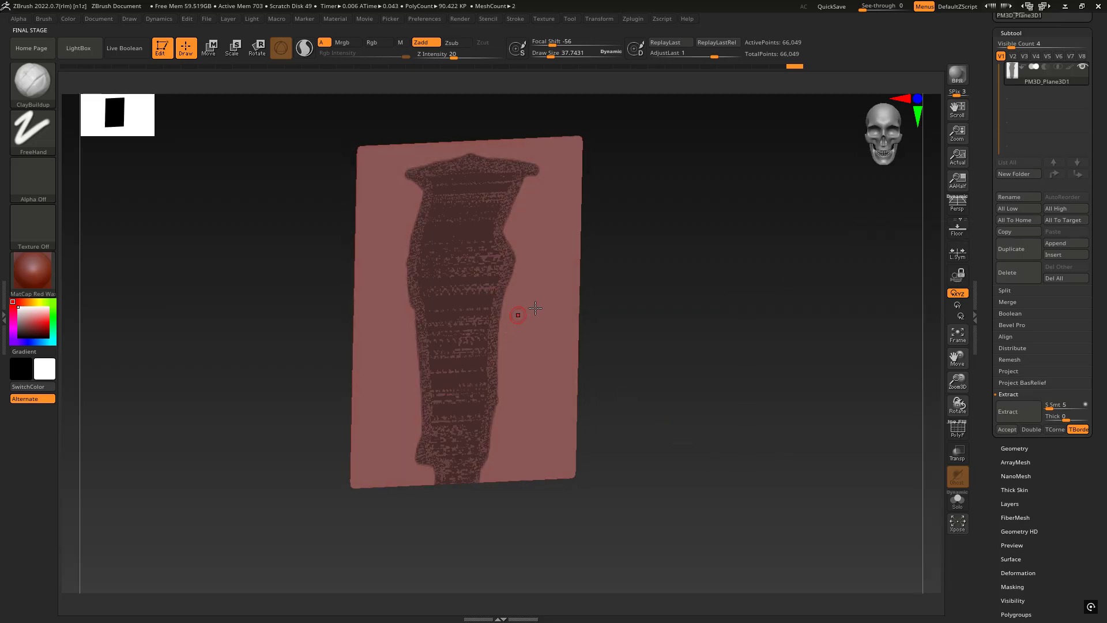
click(1007, 429)
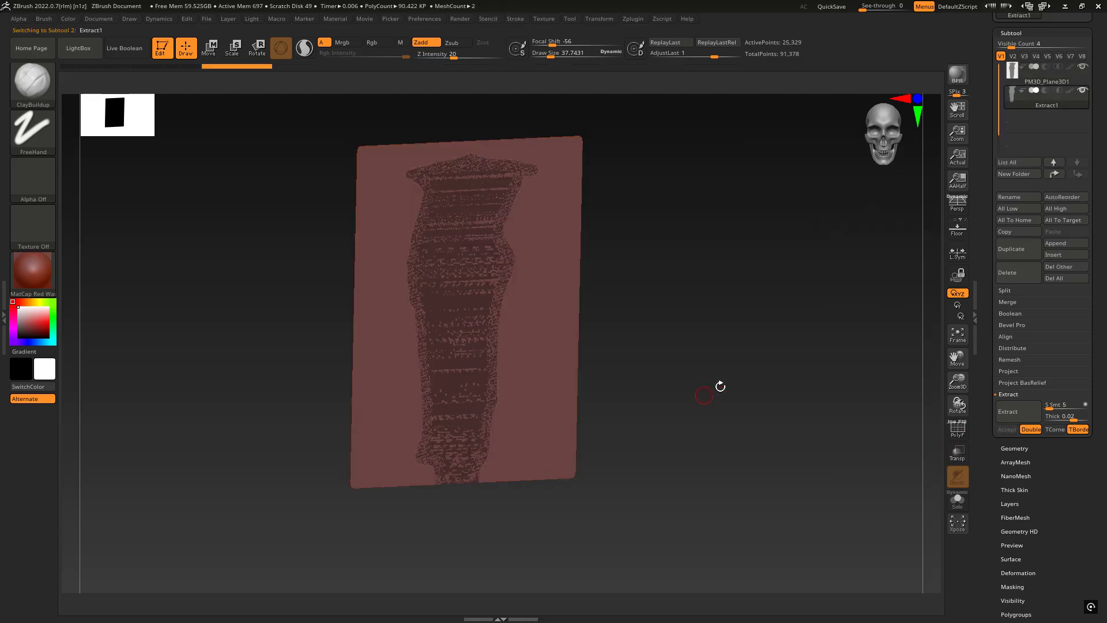
- Isolate the extracted blade subtool, clear its mask and display its polygon wireframe
click(957, 500)
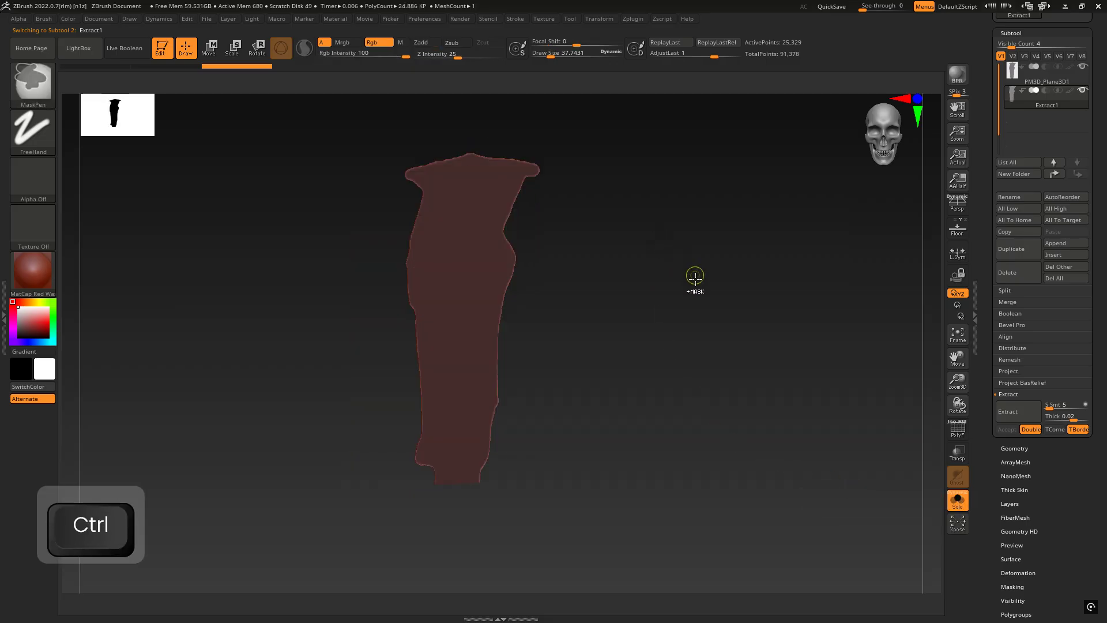
ctrl+drag(660, 260, 725, 364)
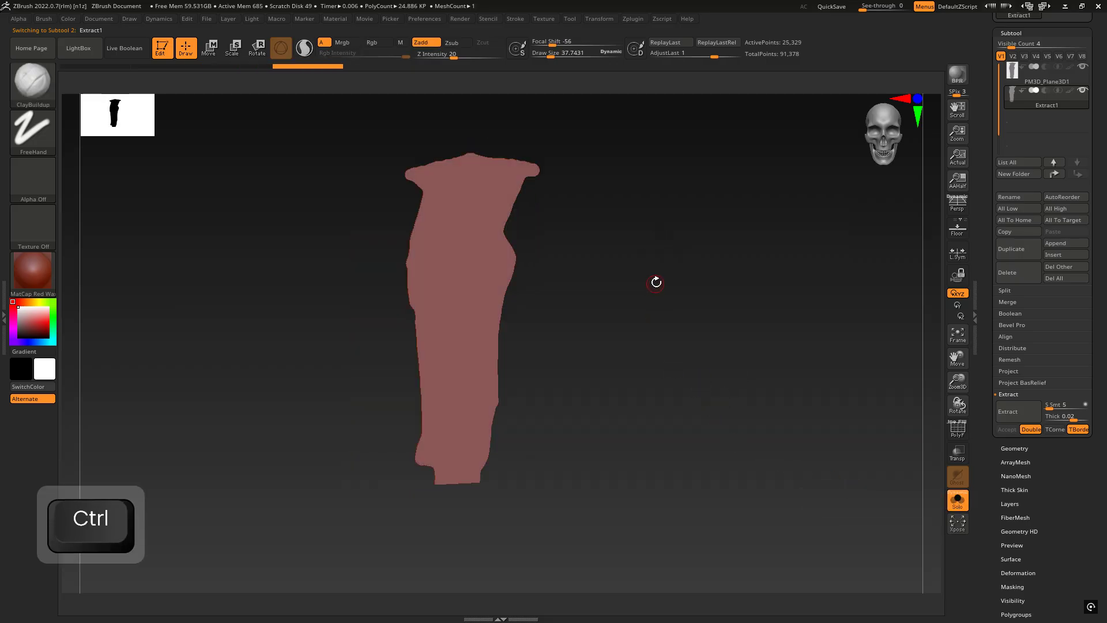
alt+drag(657, 282, 695, 326)
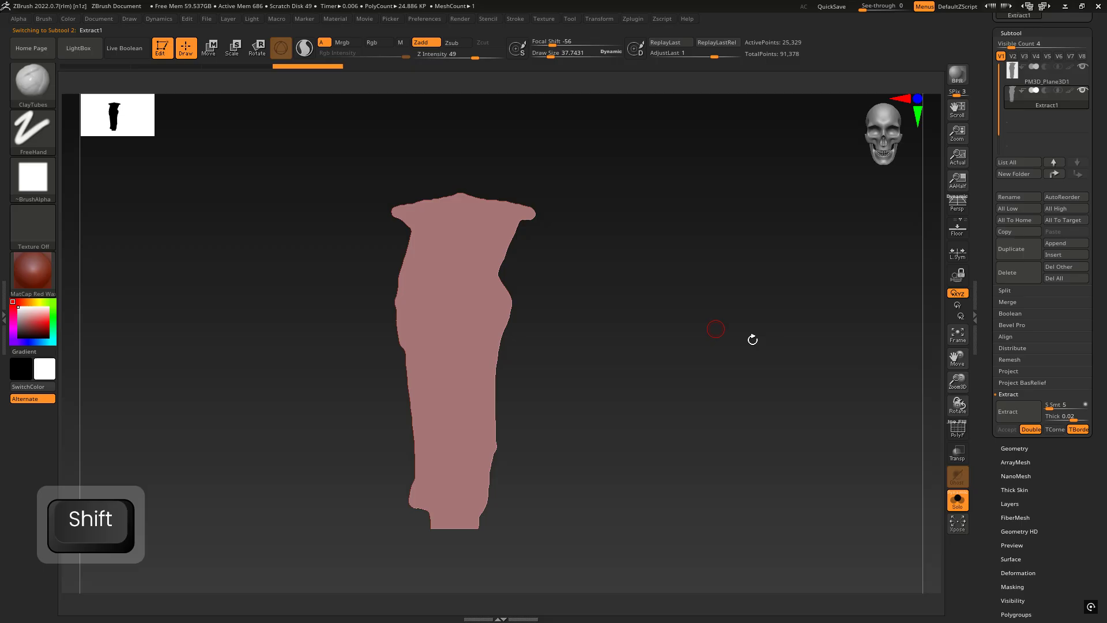
click(957, 429)
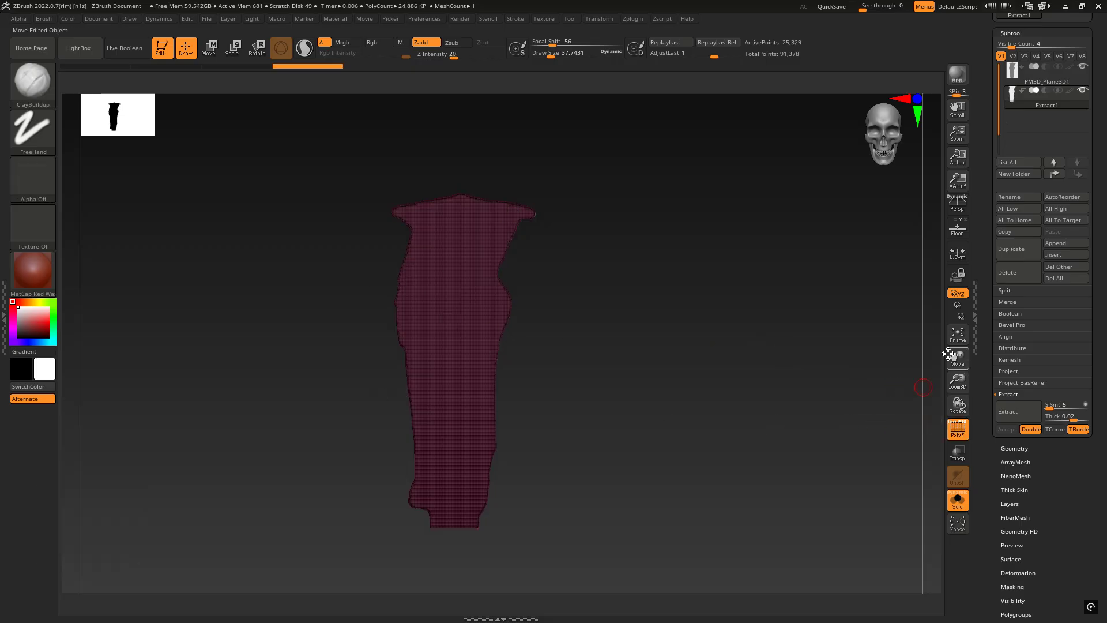
drag(957, 381, 715, 335)
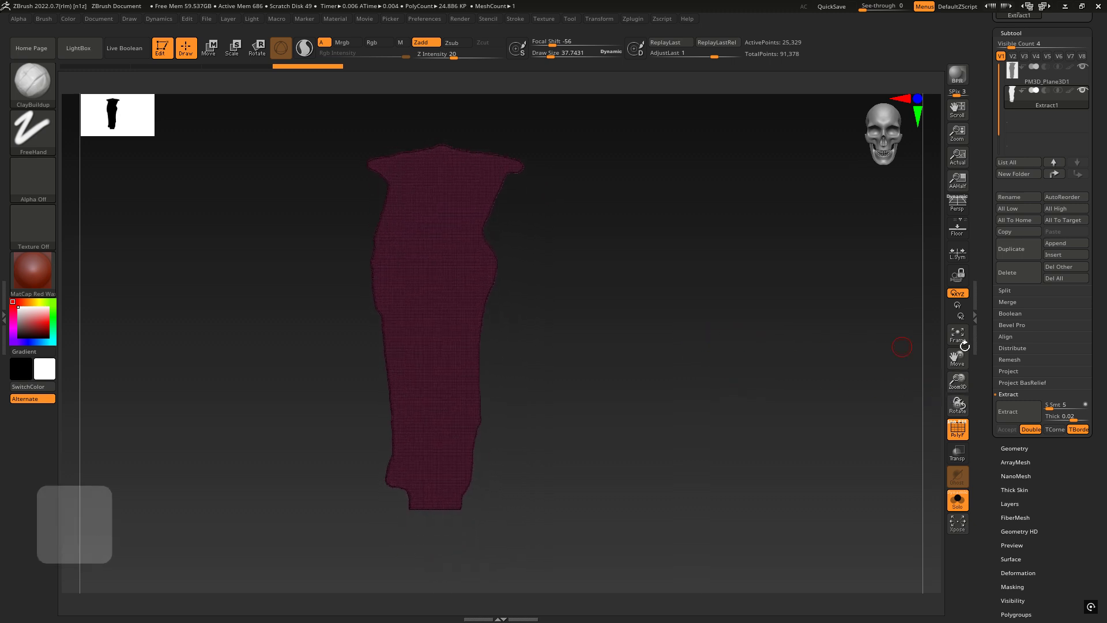
- Remesh the extracted blade with ZRemesher using a Target Polygons Count of 0.1
scroll(1099, 368, down, 5)
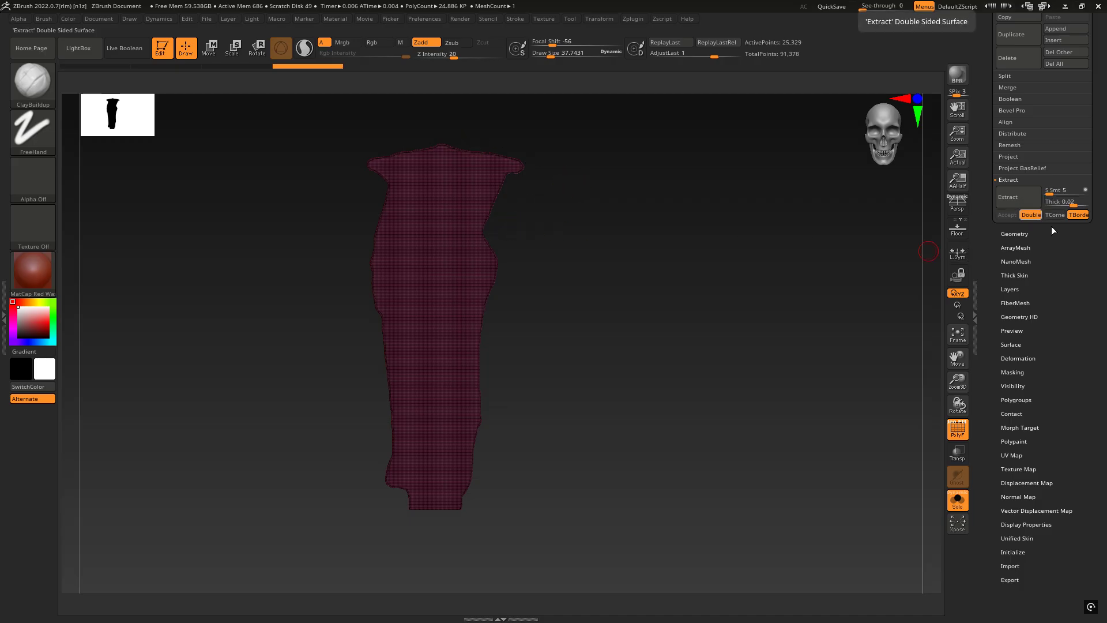
click(1015, 233)
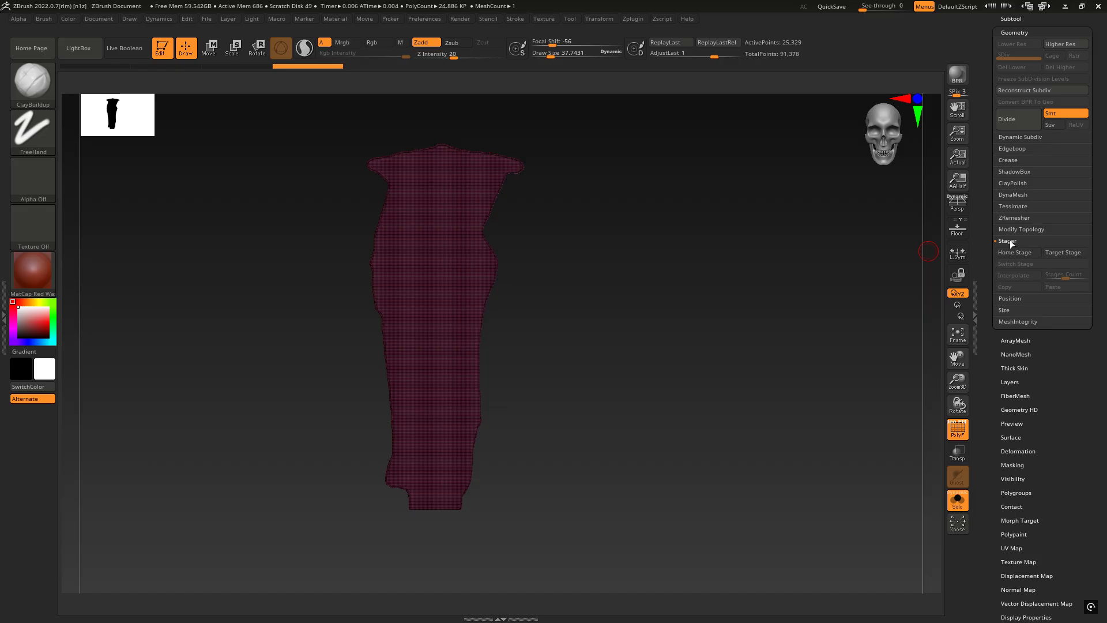
click(1010, 243)
drag(1099, 216, 1106, 278)
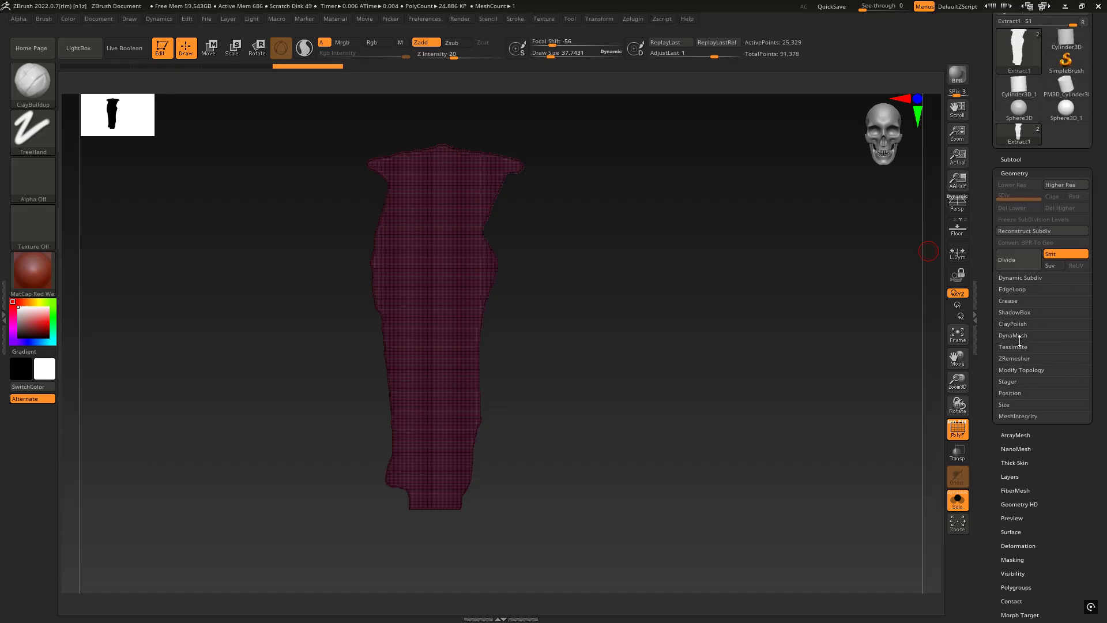
click(1017, 358)
drag(1097, 327, 1097, 178)
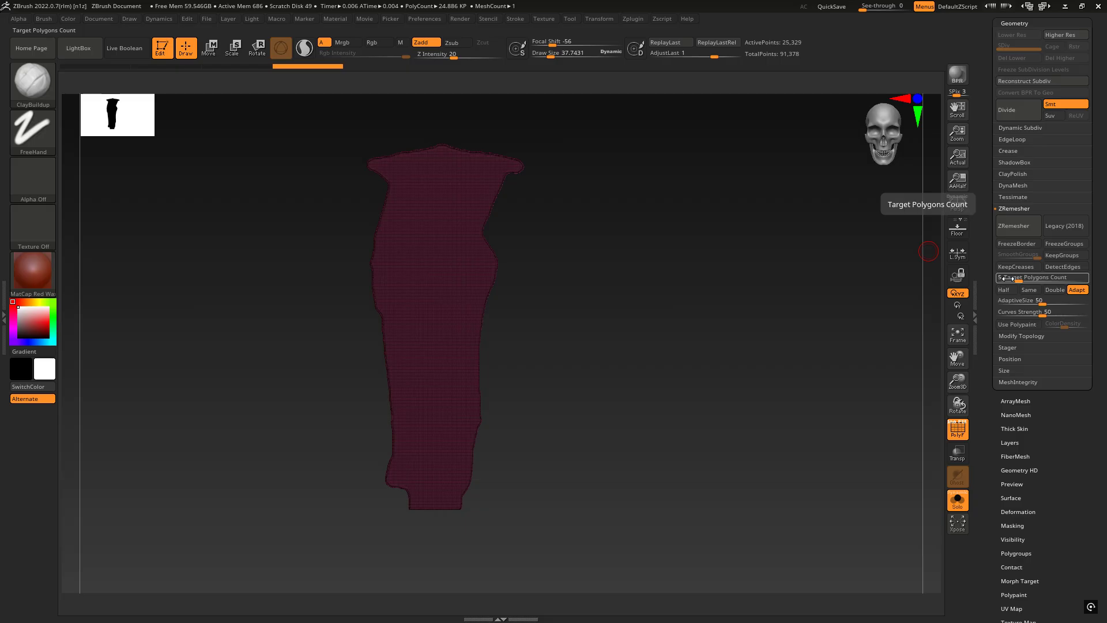
key(ctrl)
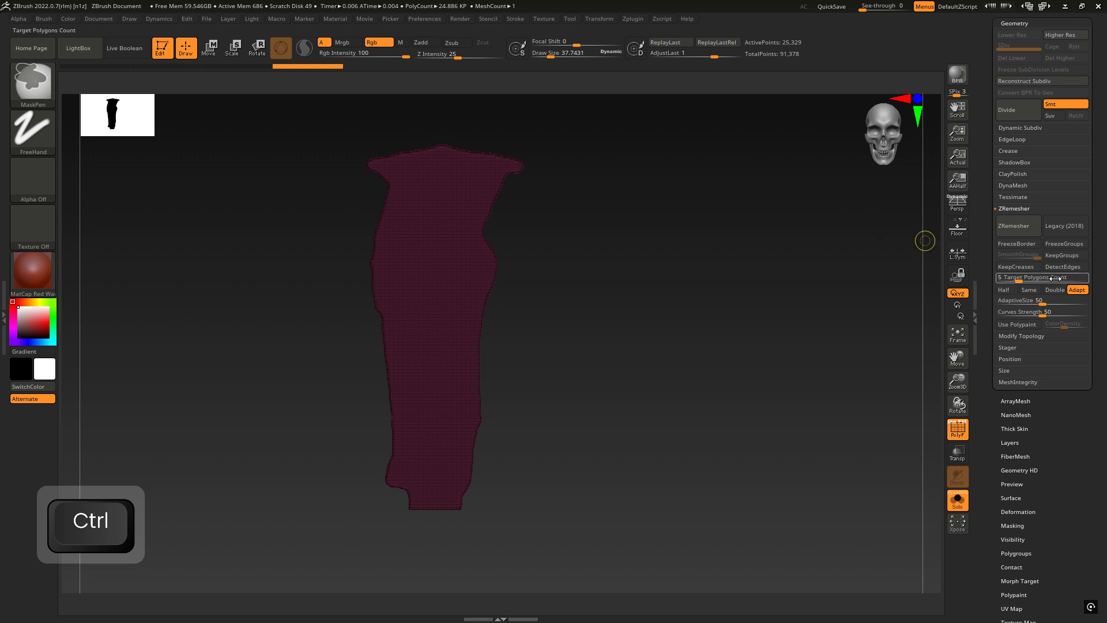
key(ctrl)
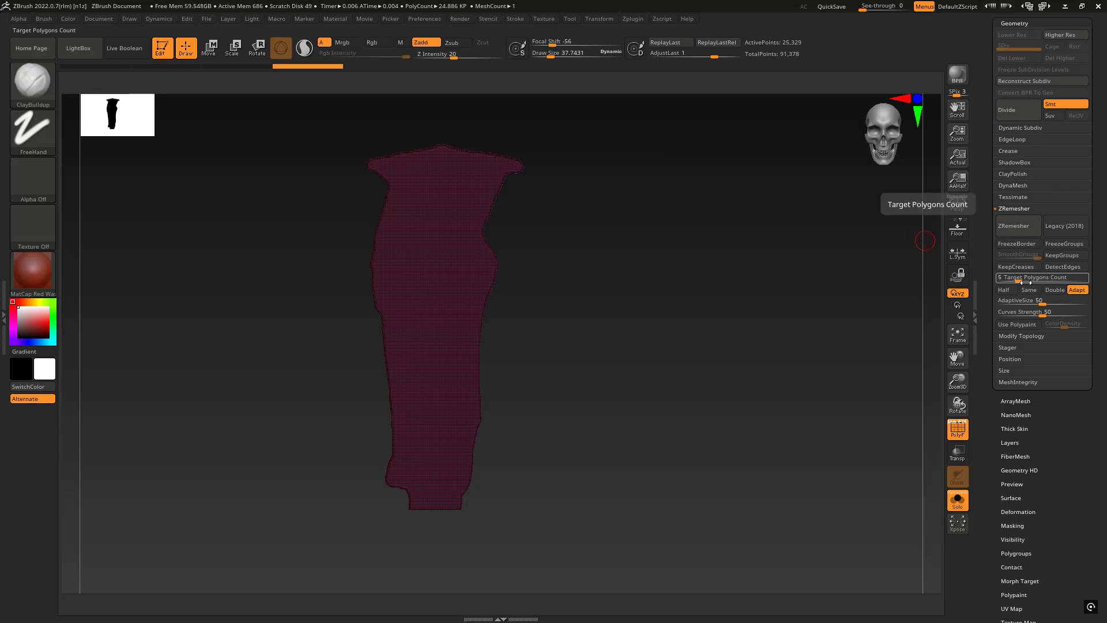
drag(1016, 280, 953, 286)
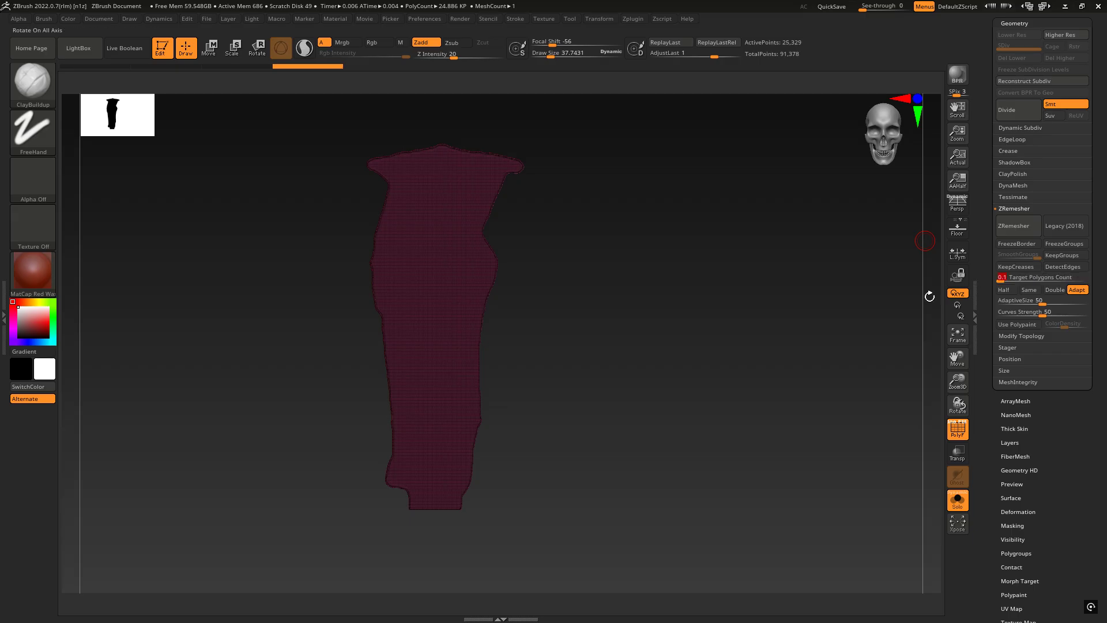
click(1017, 225)
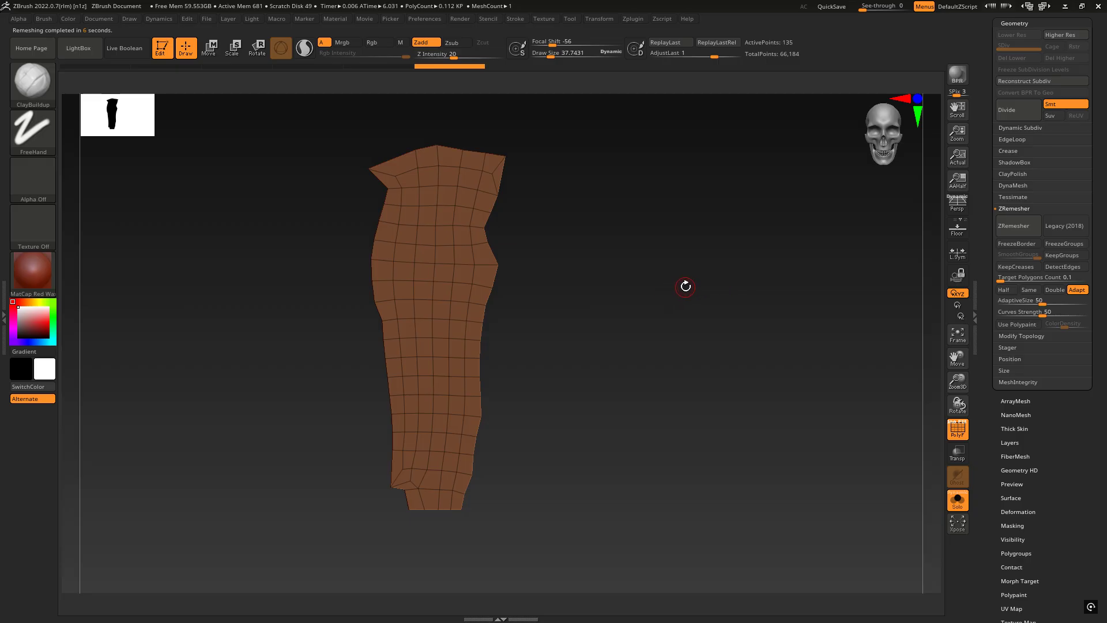
- Bring up the sword reference window and set its mode to Always on top
key(alt+Tab)
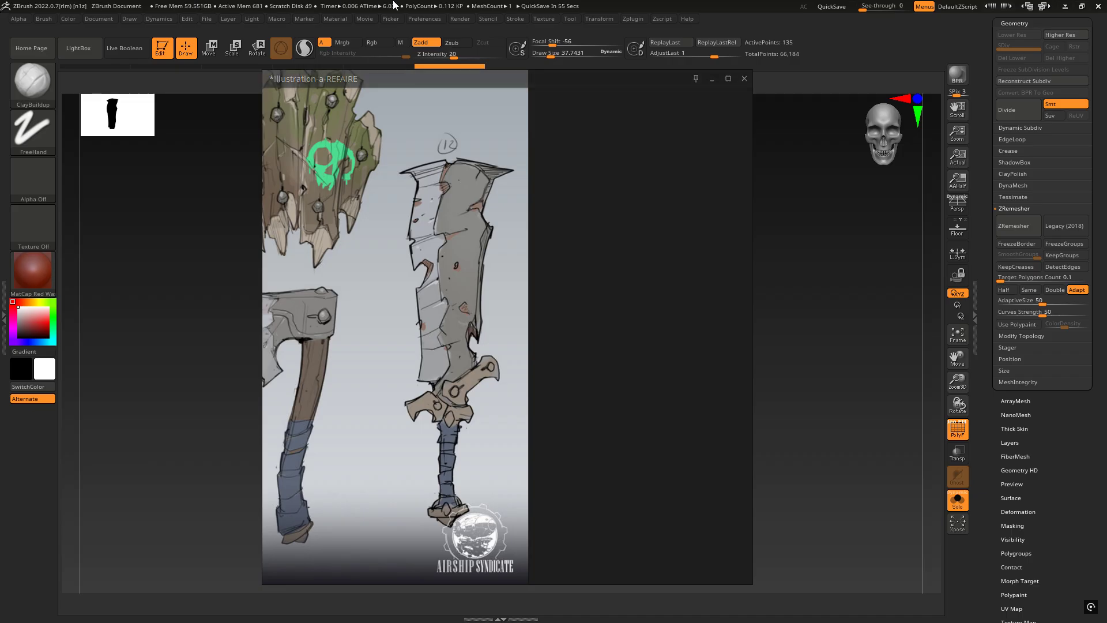
click(424, 5)
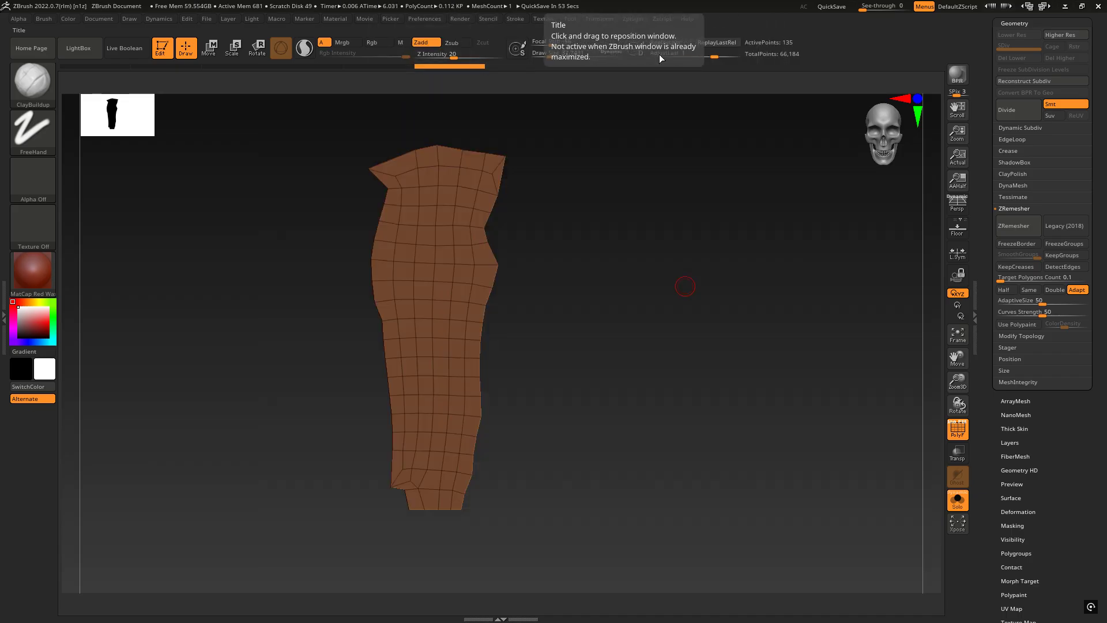
key(alt+Tab)
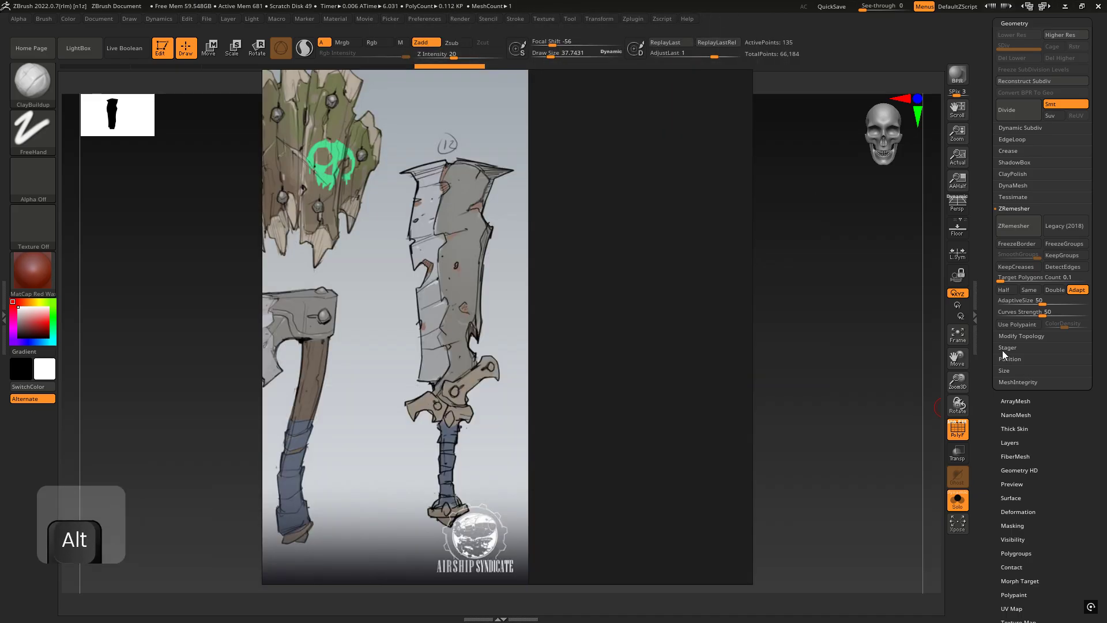
right_click(649, 286)
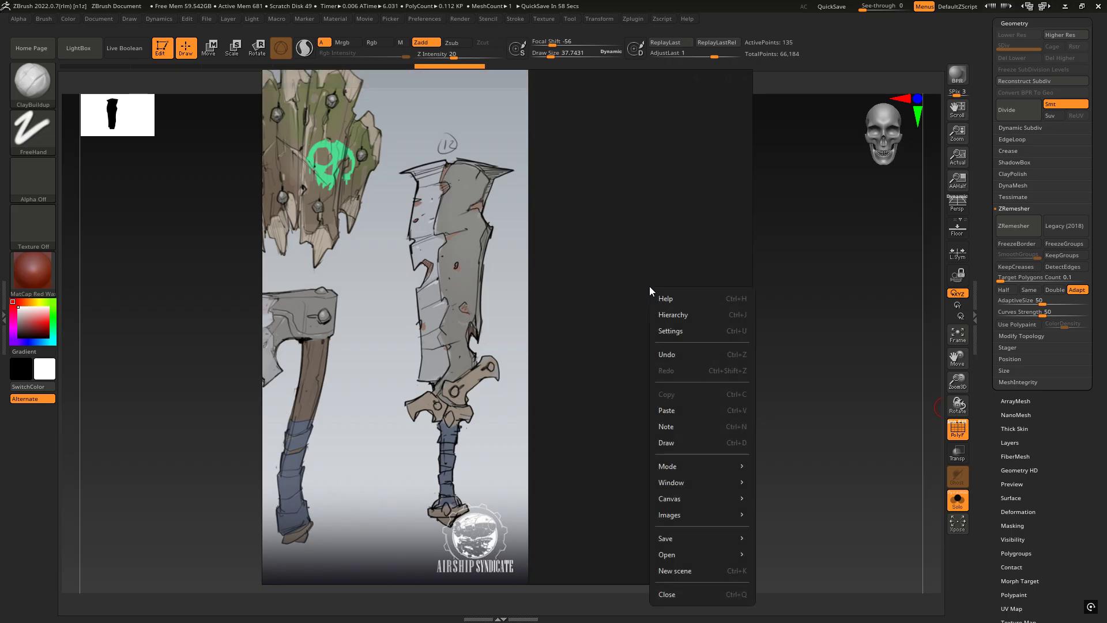
mouse_move(705, 465)
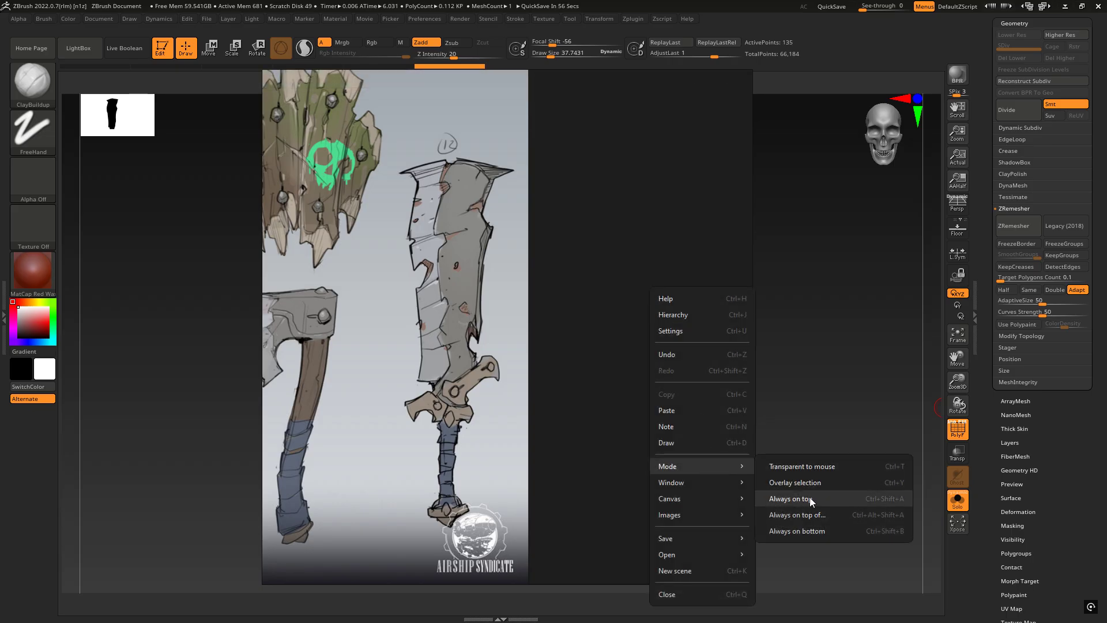
click(831, 498)
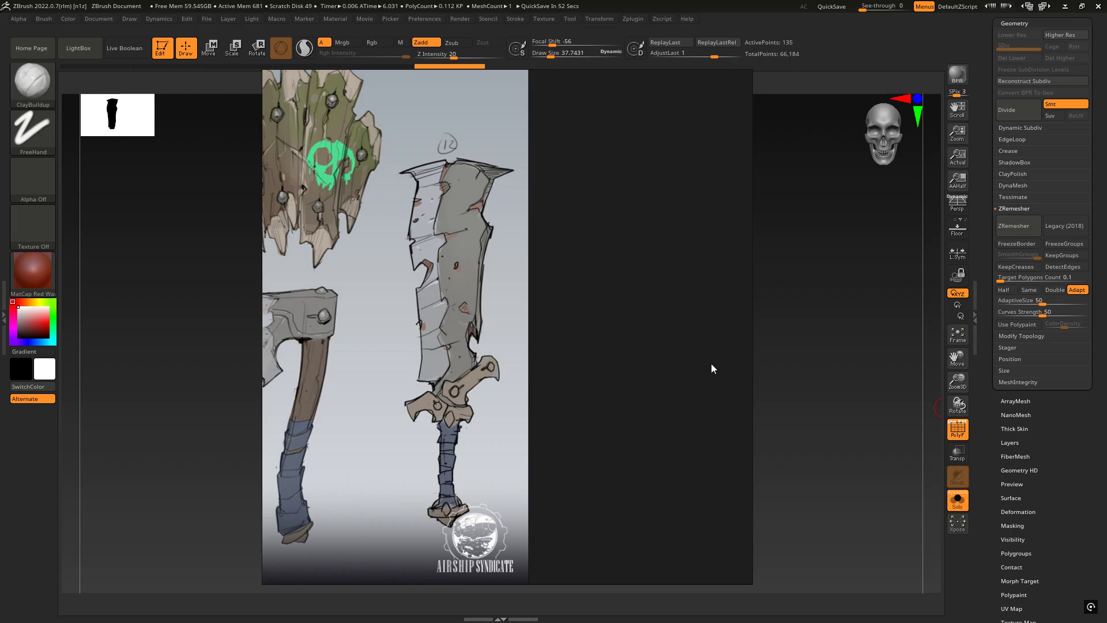
- Shrink the reference window to frame only the sword and place it beside the blade mesh
drag(750, 306, 518, 306)
drag(397, 580, 408, 530)
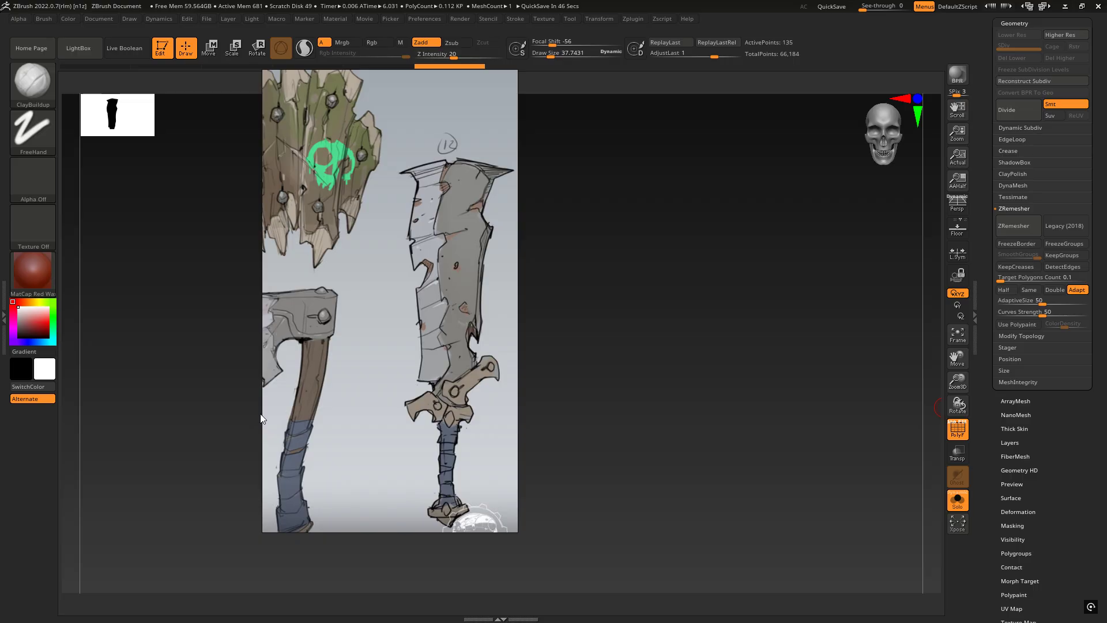
drag(262, 415, 377, 415)
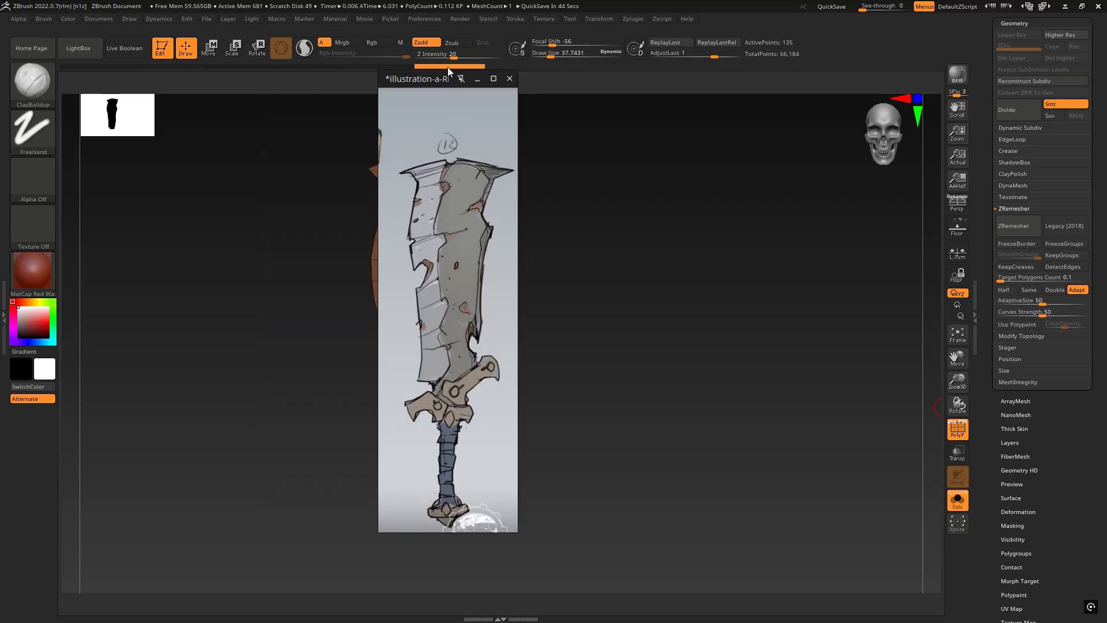
drag(440, 70, 127, 193)
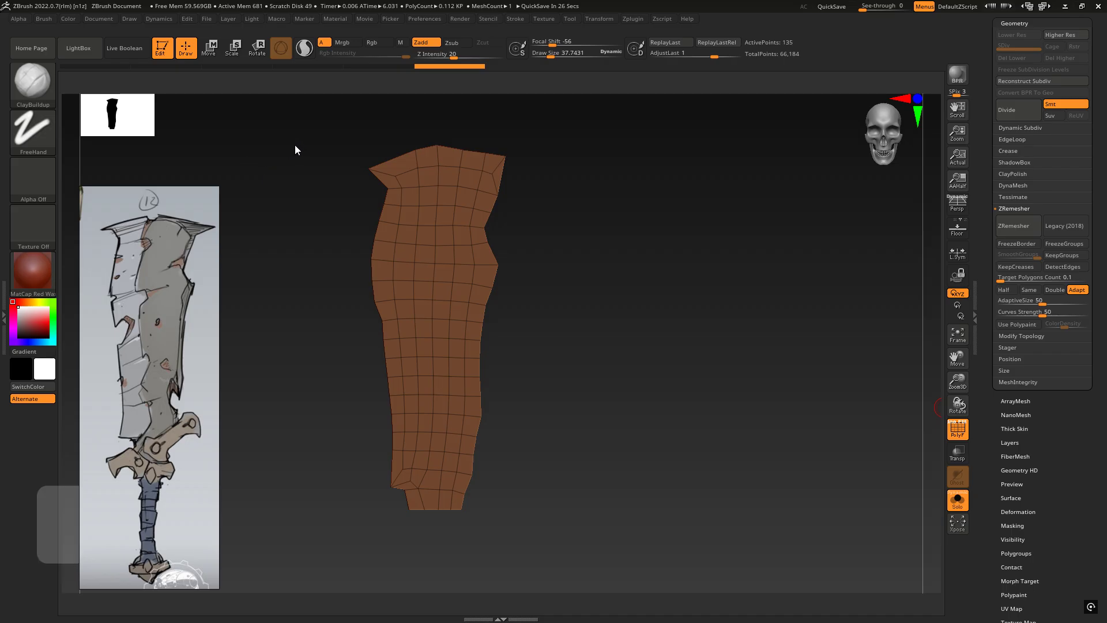
- Select the Move brush for adjusting the blade's silhouette
key(b)
key(m)
key(v)
drag(515, 222, 526, 227)
key(4)
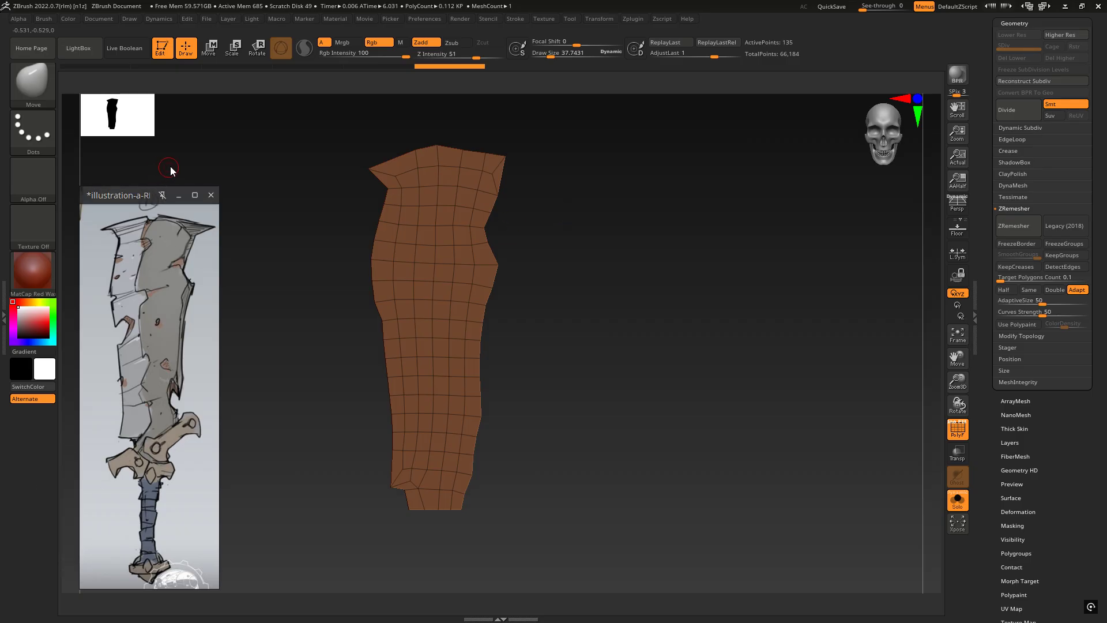
click(36, 85)
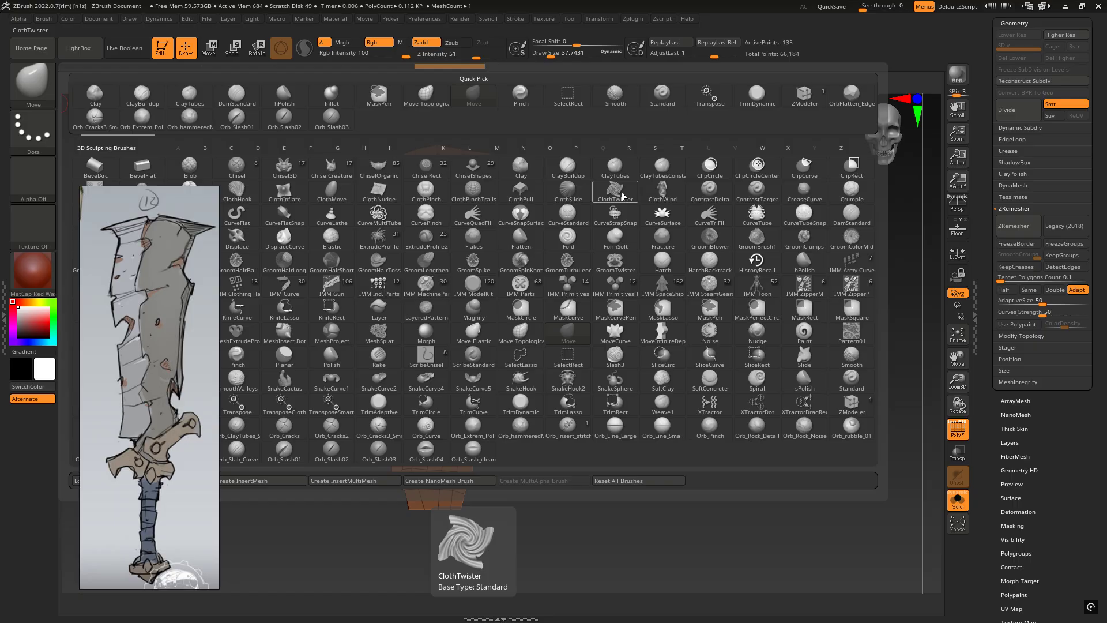
key(m)
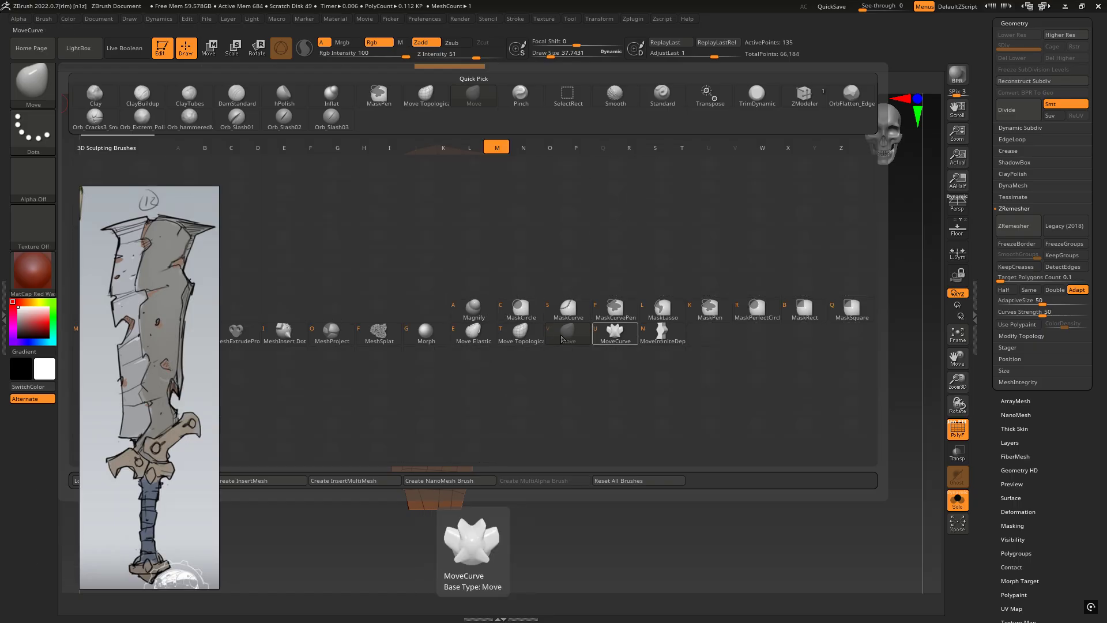
key(v)
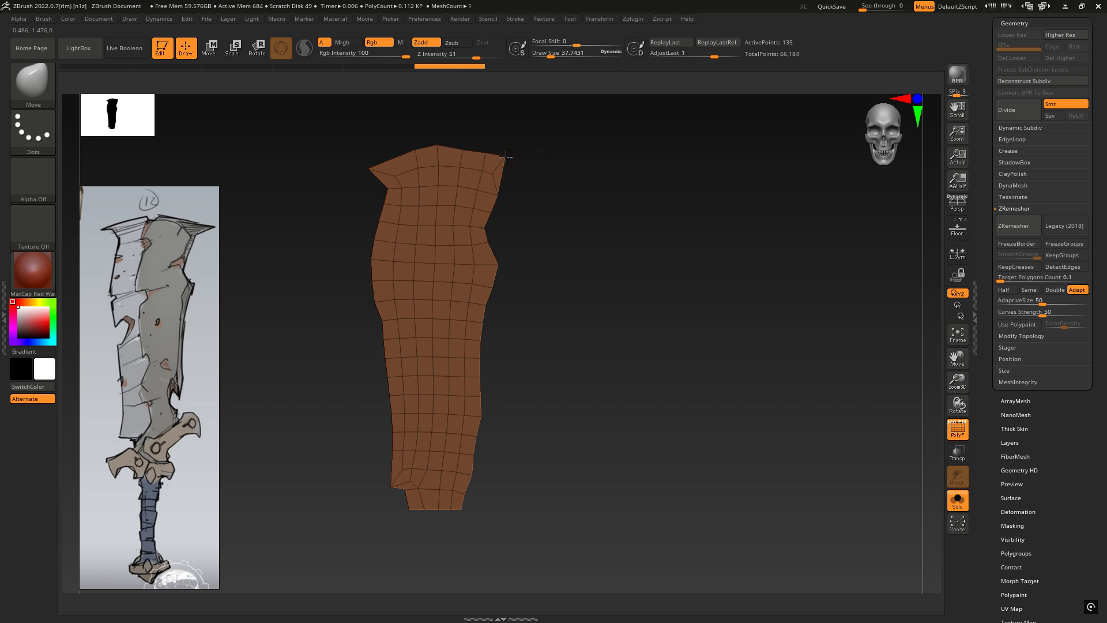
- Pull the blade's two upper corners outward into pointed tips matching the reference
drag(505, 157, 527, 168)
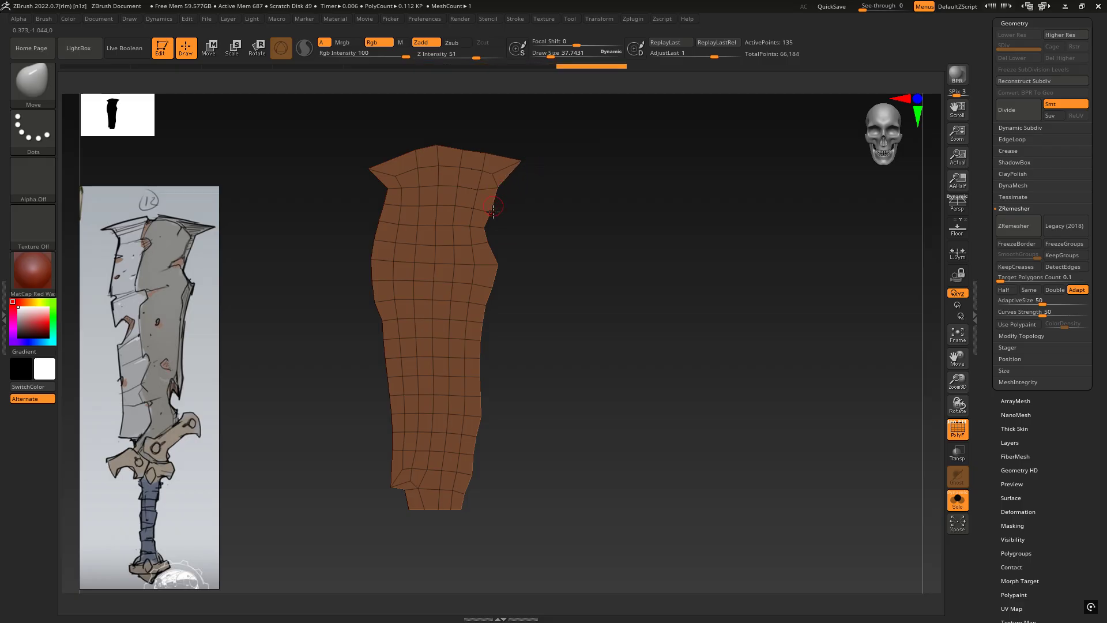
drag(483, 208, 483, 208)
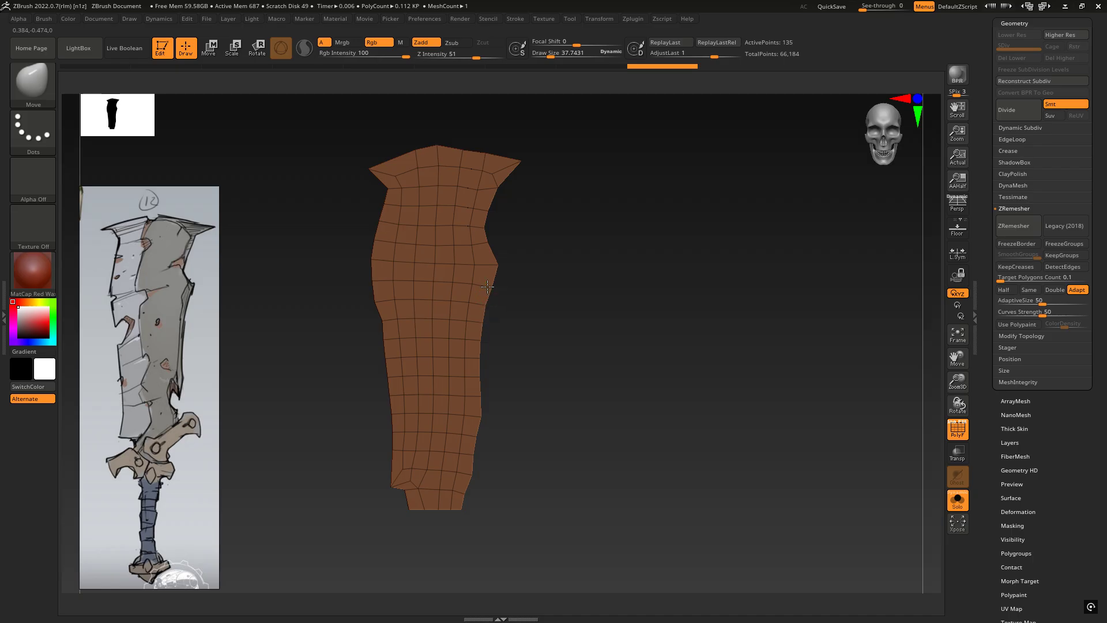
key(ctrl+z)
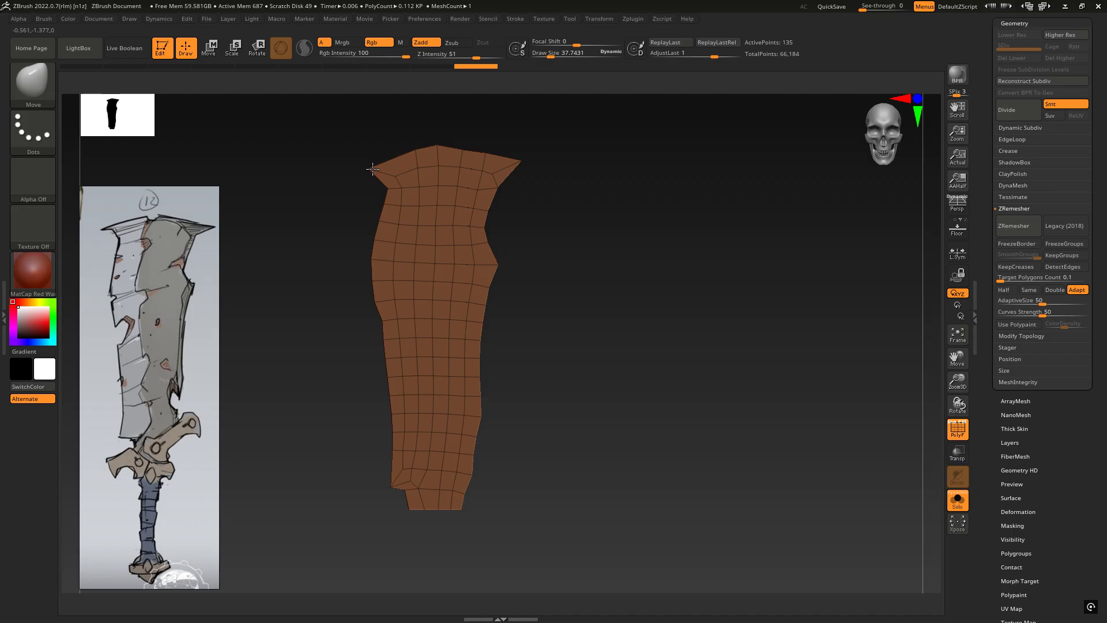
key(ctrl+shift+z)
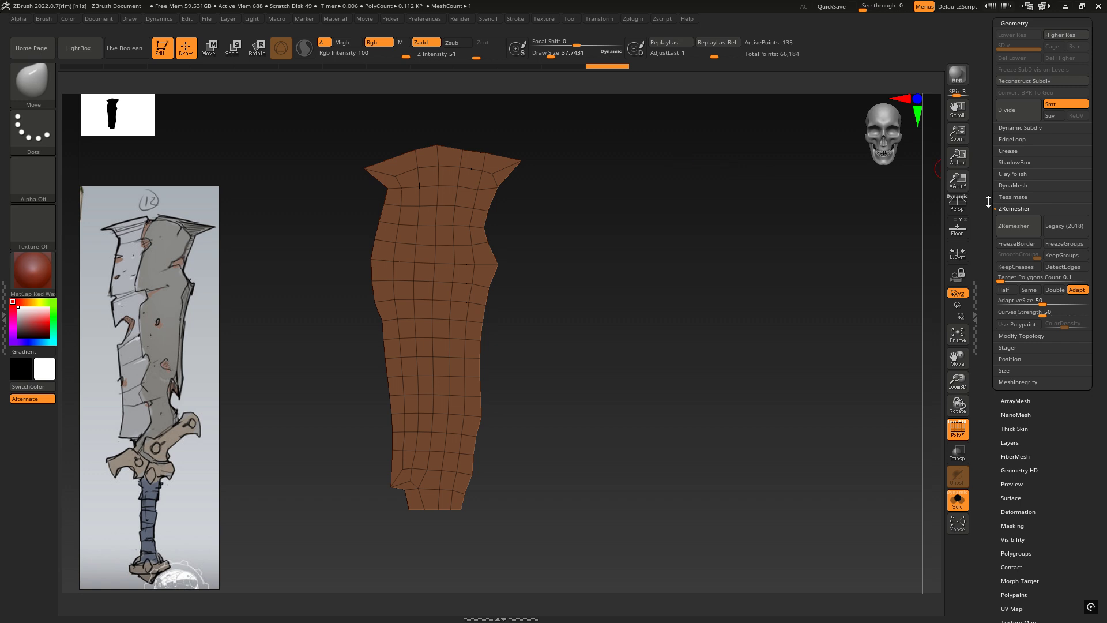
- Run ZRemesher repeatedly on the reshaped blade, keeping the Target Polygons Count at 0.1, to even out its topology
click(1021, 227)
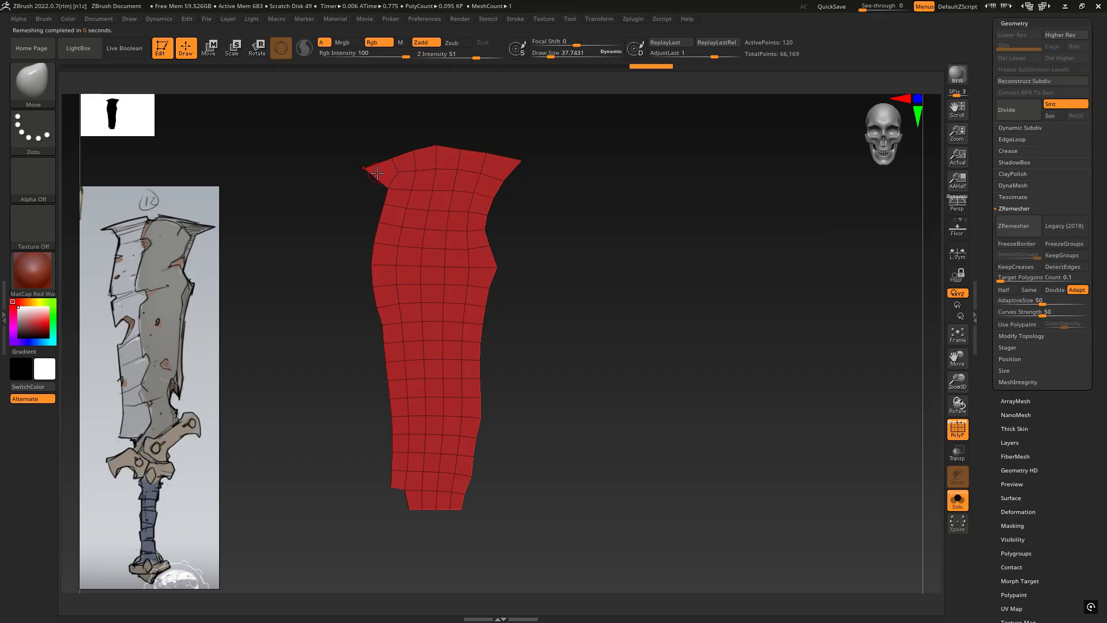
click(1025, 226)
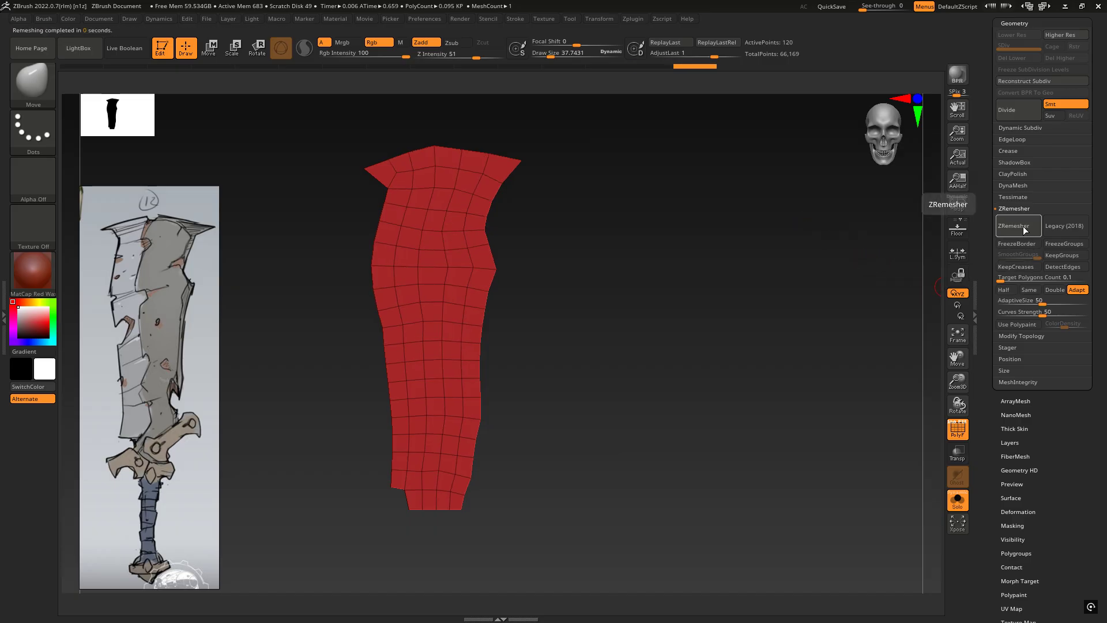
click(1021, 226)
click(1019, 227)
click(1017, 229)
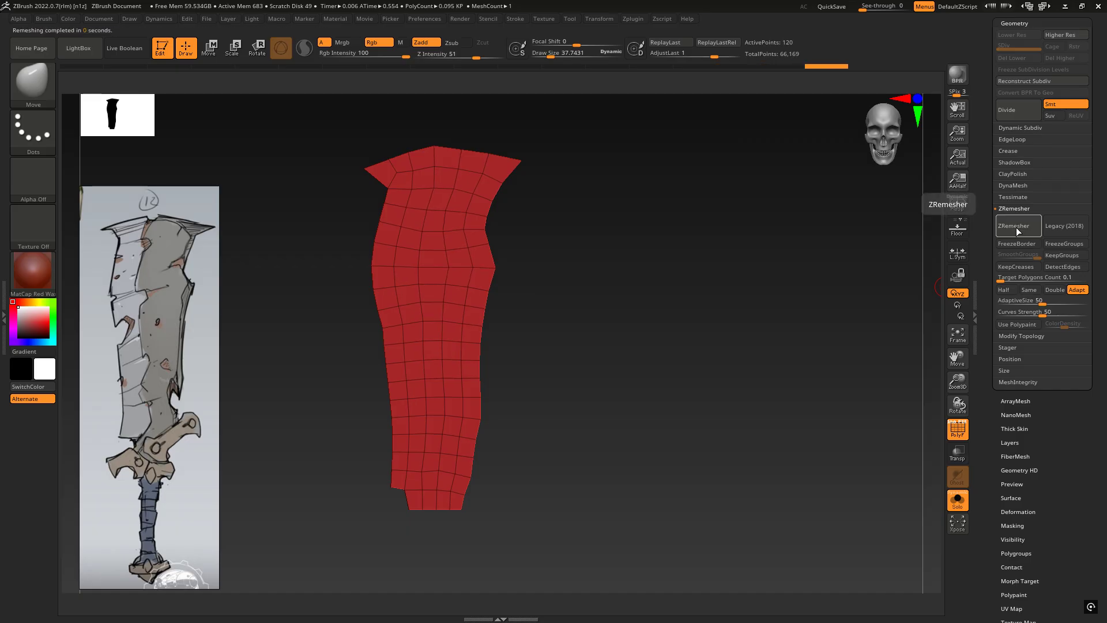
click(1016, 227)
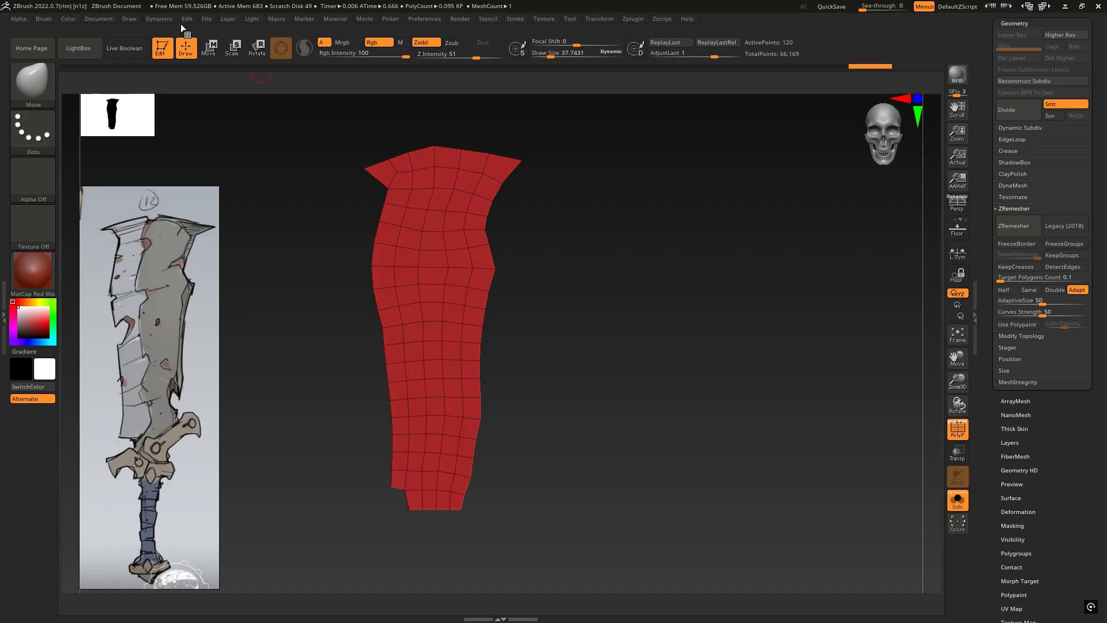
- Save the project to the desktop folder (Bureau) under the file name épée-2
click(199, 16)
mouse_move(206, 16)
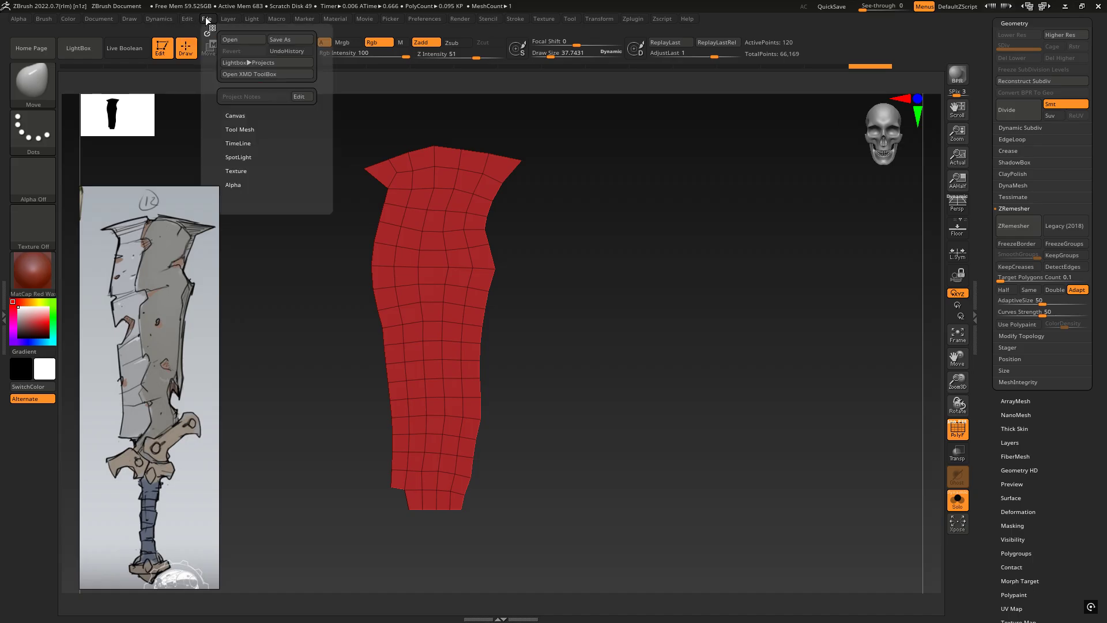
click(287, 39)
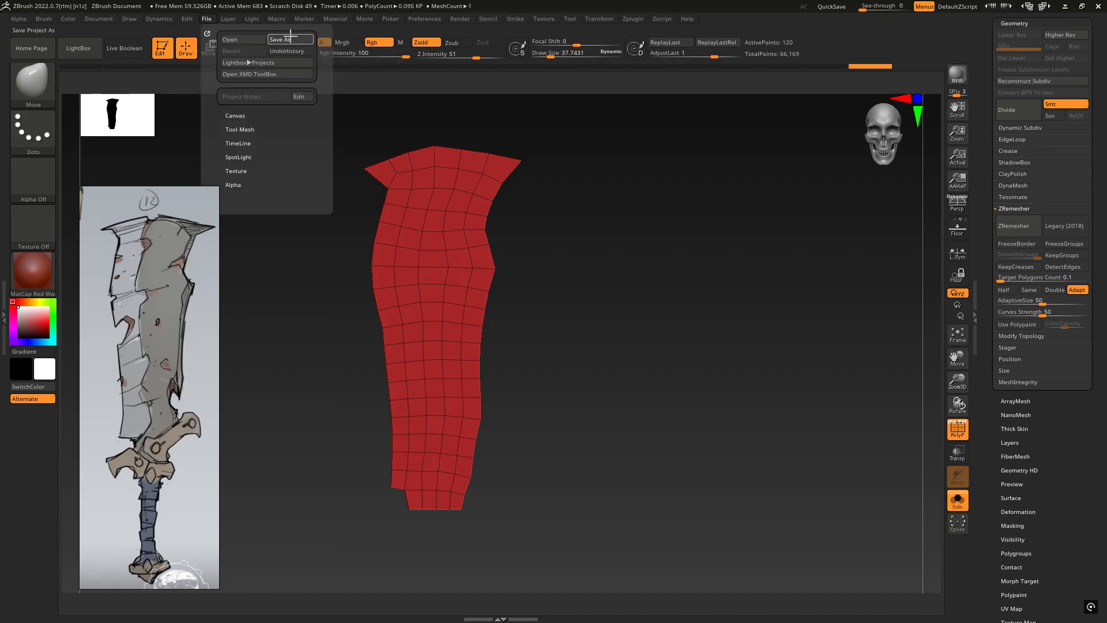
click(178, 166)
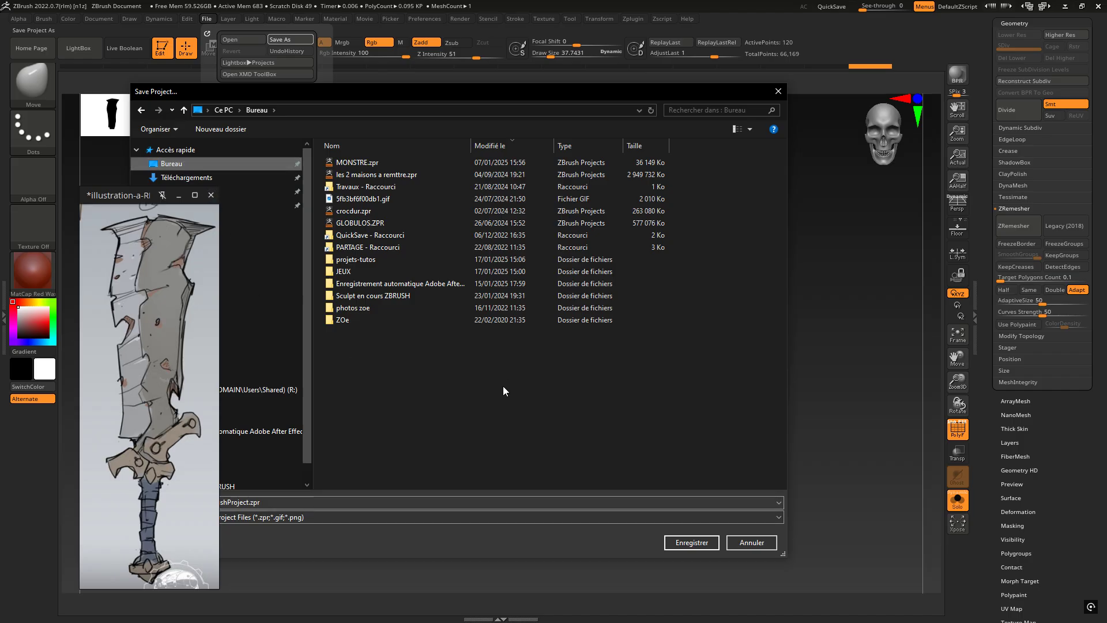
drag(368, 94, 524, 90)
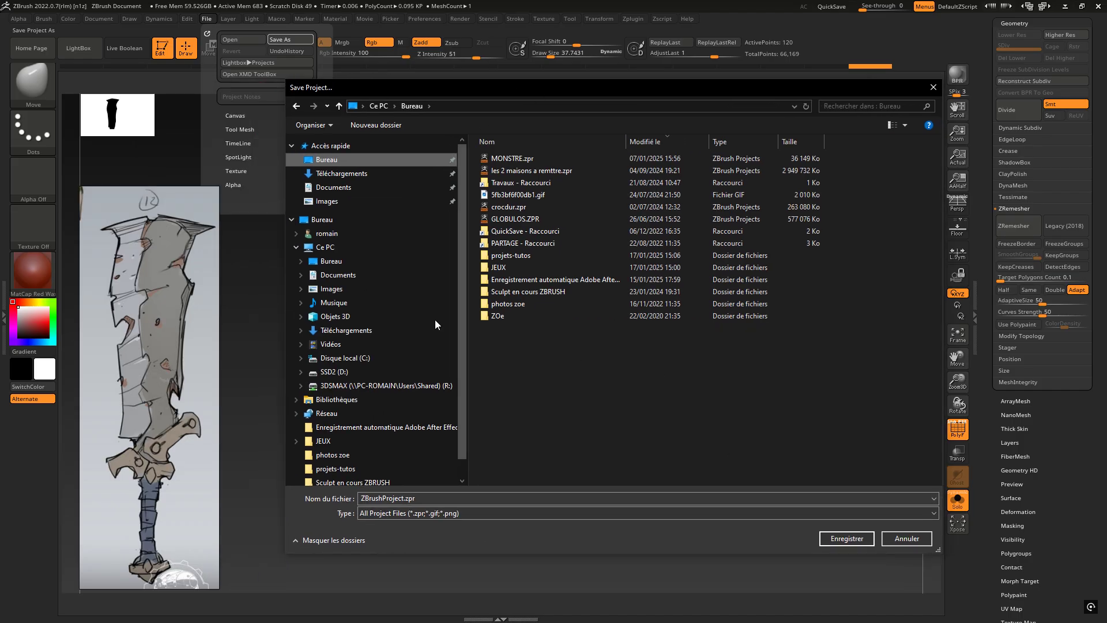
click(436, 500)
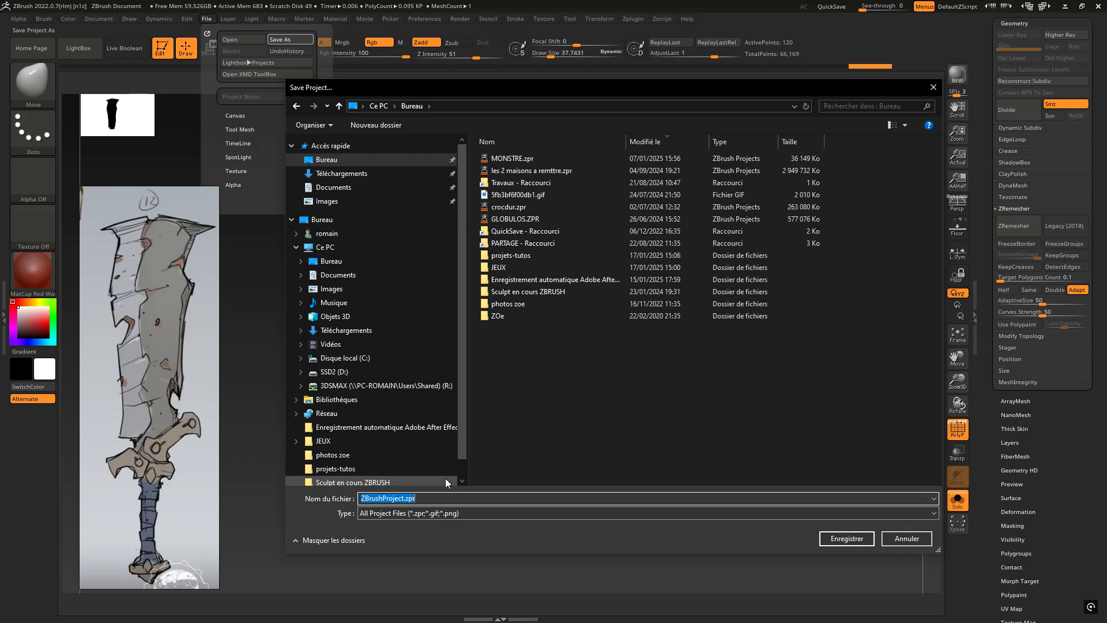
text(épée)
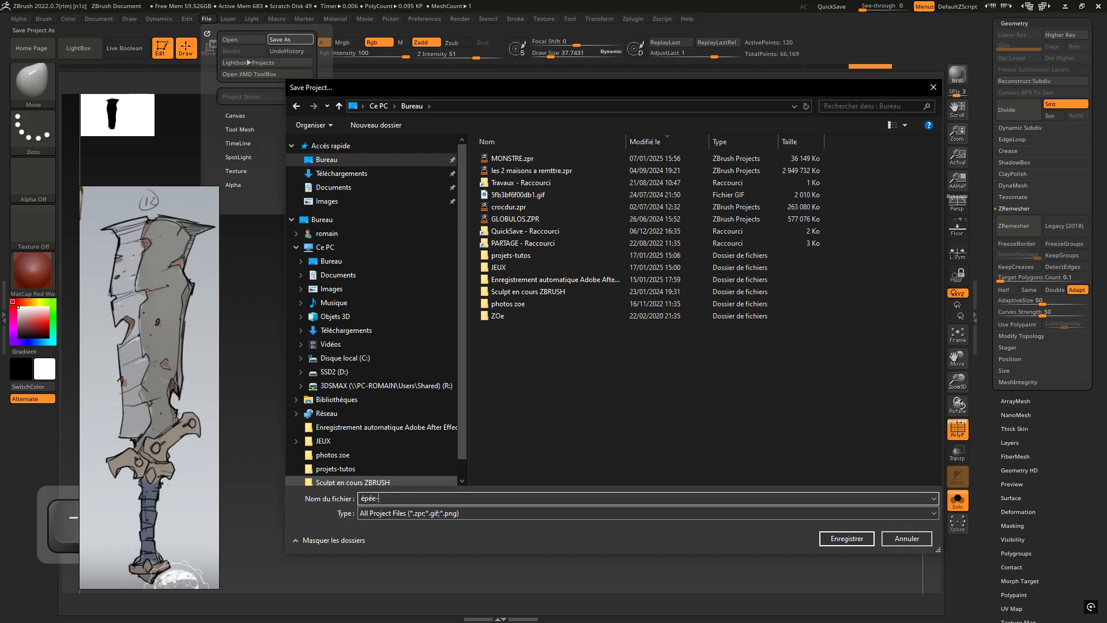
text(-2)
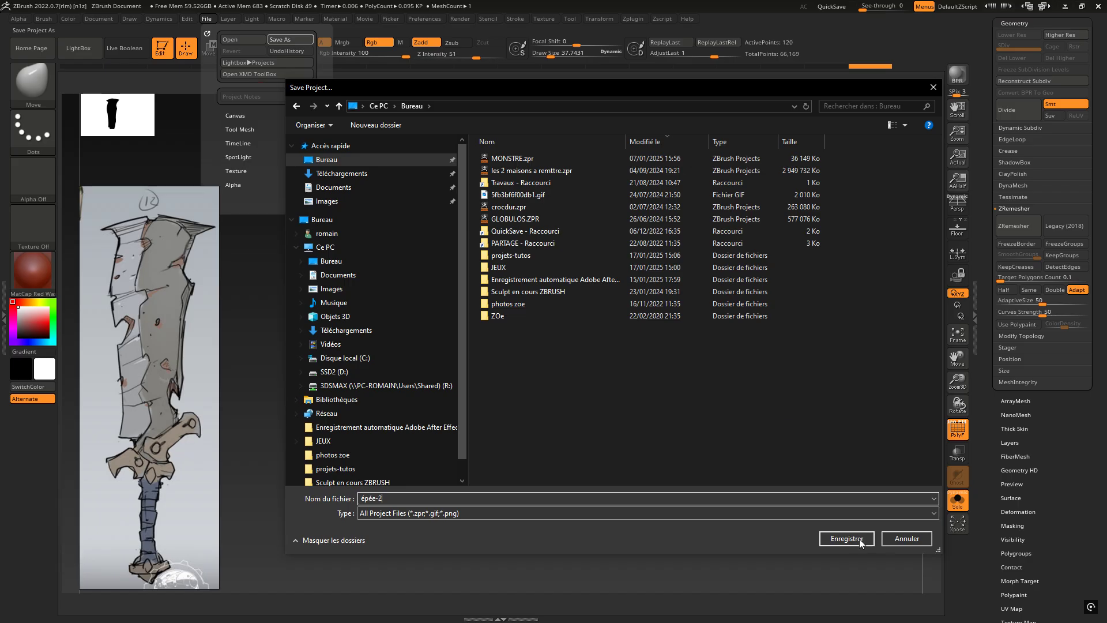
click(839, 538)
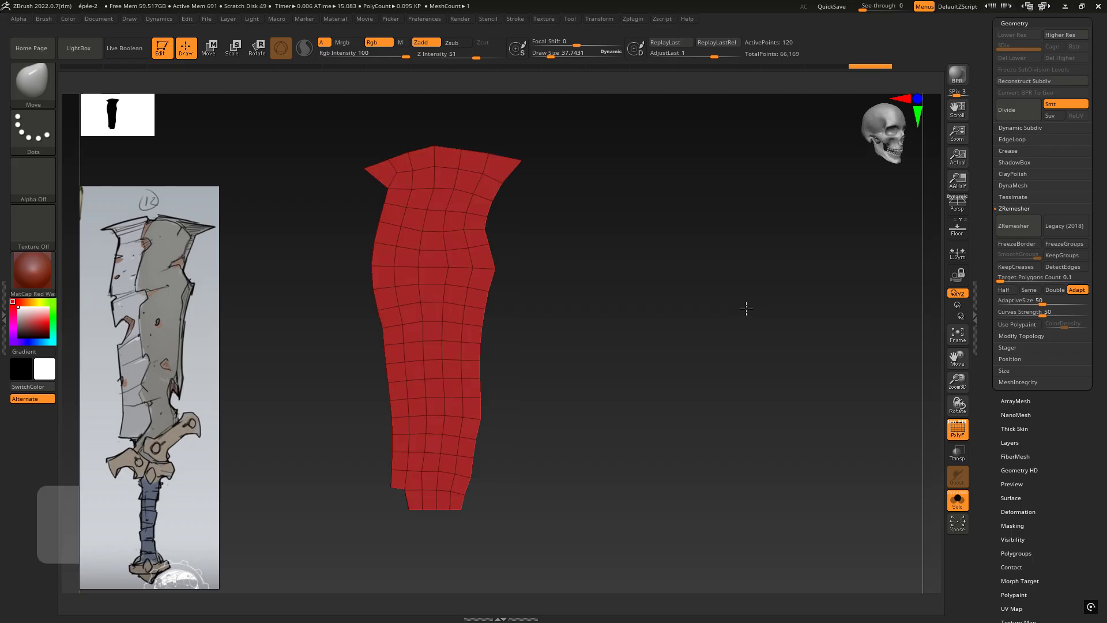
key(shift)
key(b)
key(m)
key(v)
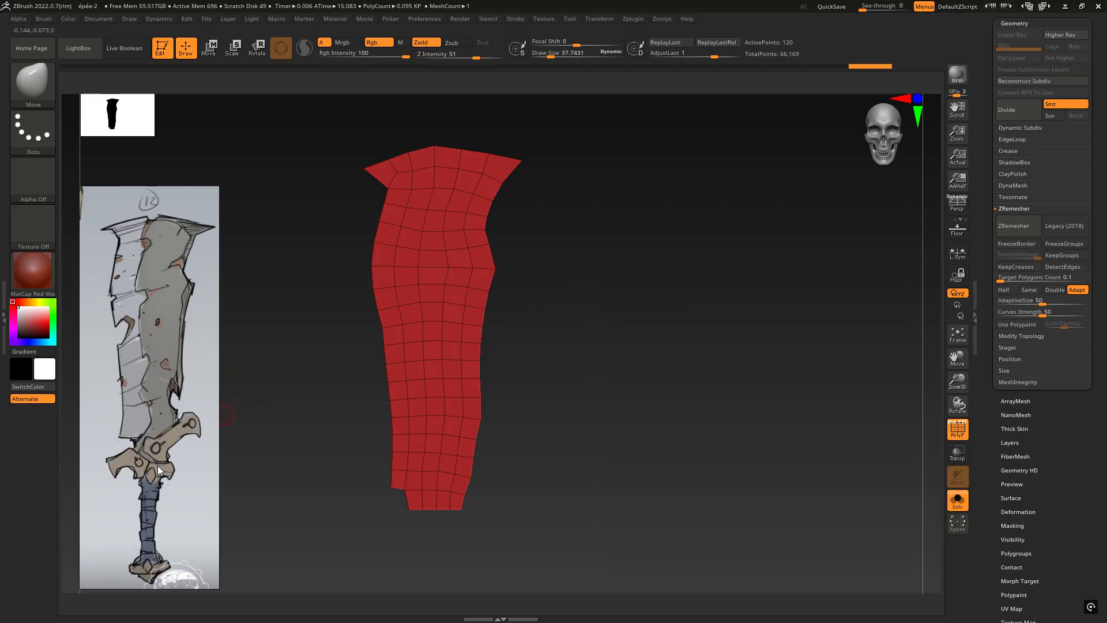
- Switch to the ZModeler brush for polygon editing of the remeshed blade
mouse_move(667, 303)
mouse_down()
mouse_move(556, 317)
mouse_move(670, 310)
mouse_move(648, 312)
mouse_up()
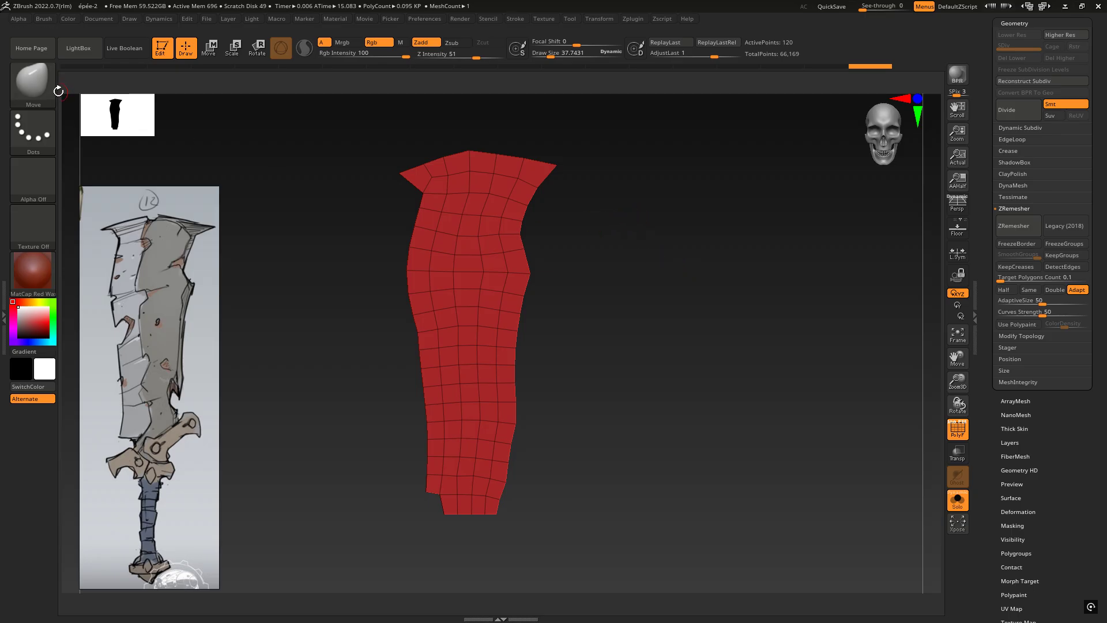
key(b)
key(z)
key(m)
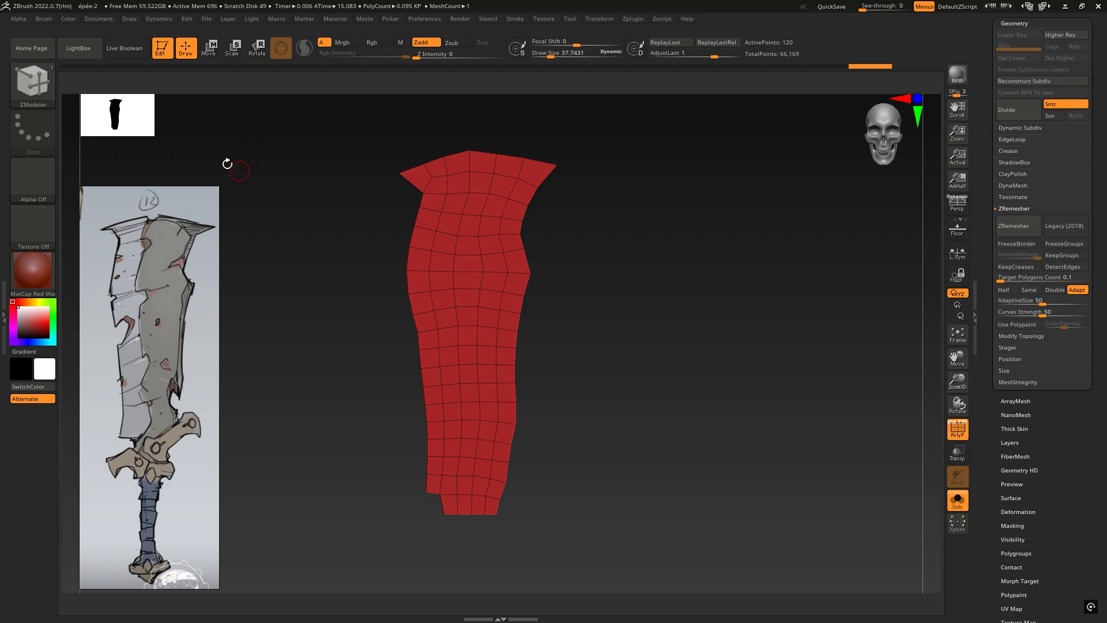
click(33, 86)
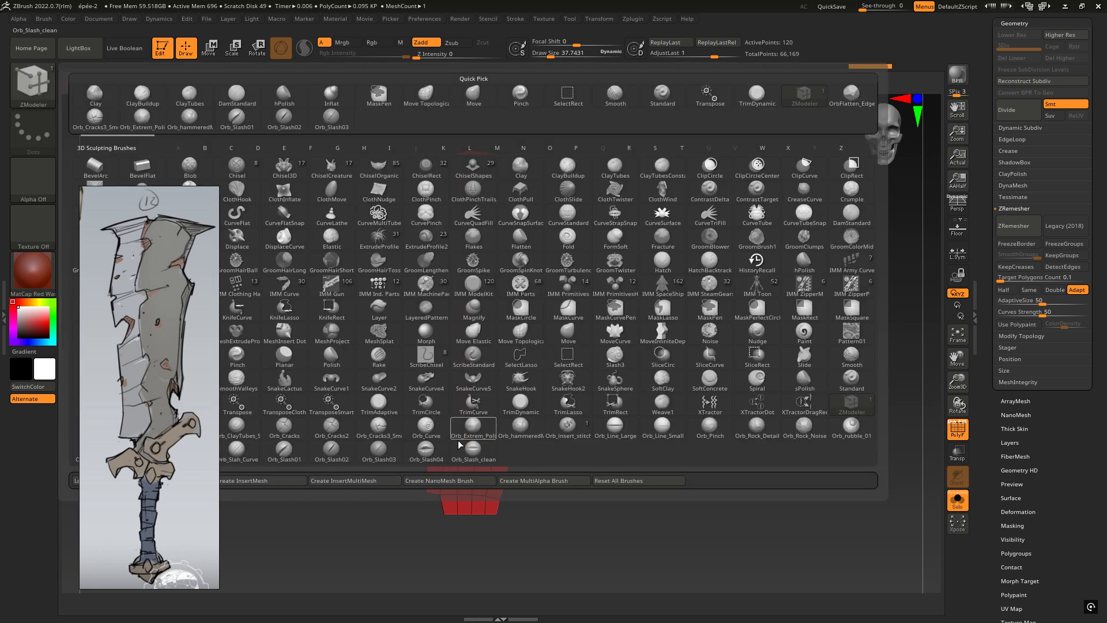
key(z)
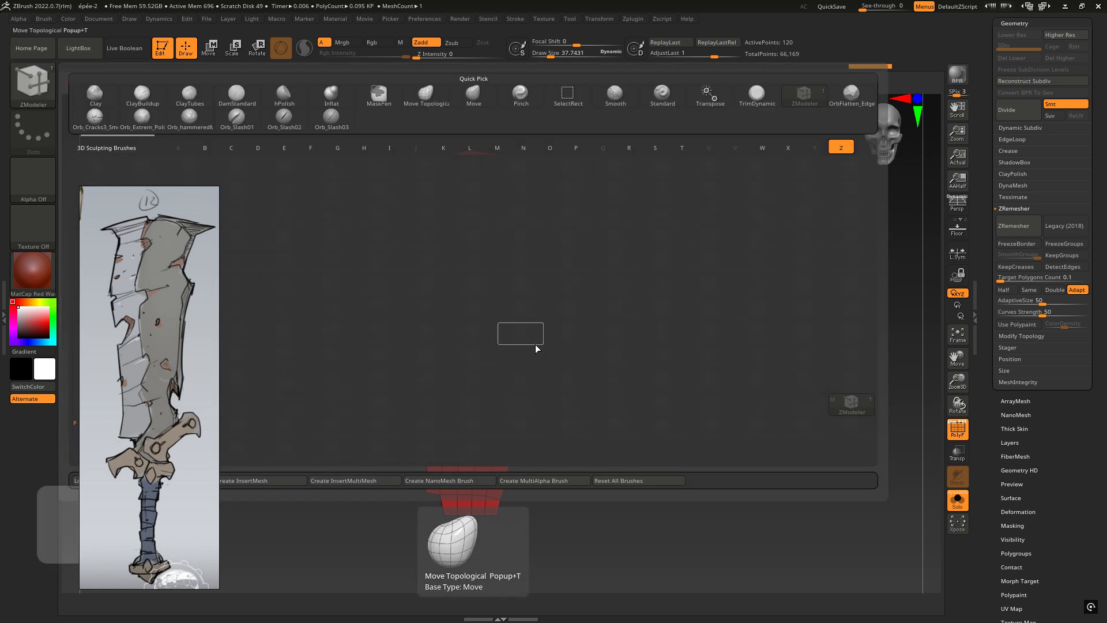
click(859, 412)
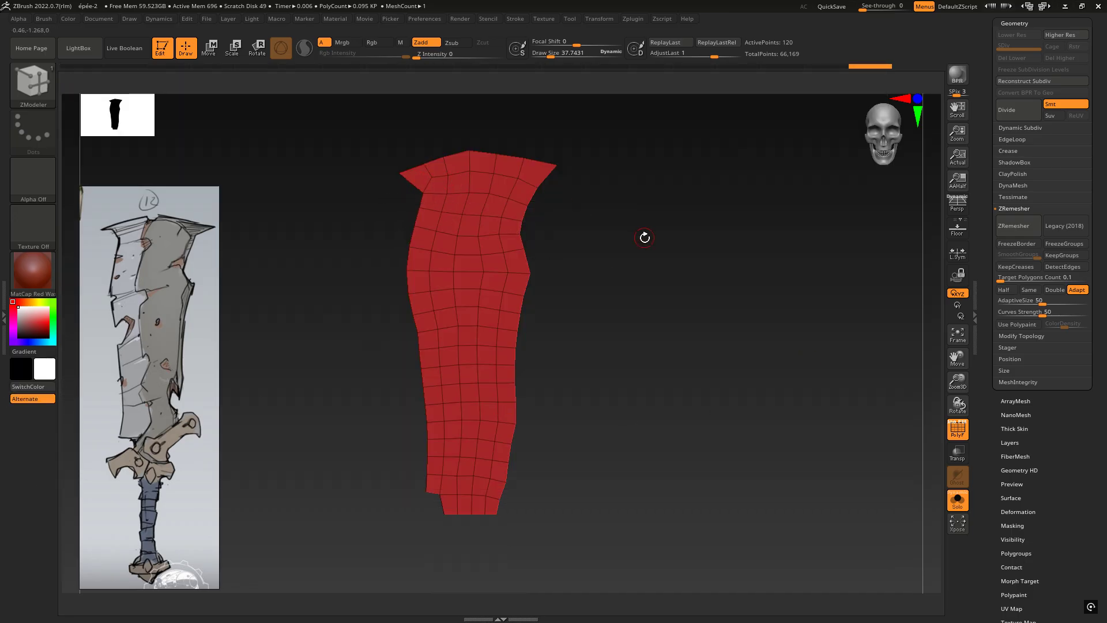
- Examine the ZModeler actions offered for the polygons, points and edges near the top of the flat blade
drag(628, 249, 639, 251)
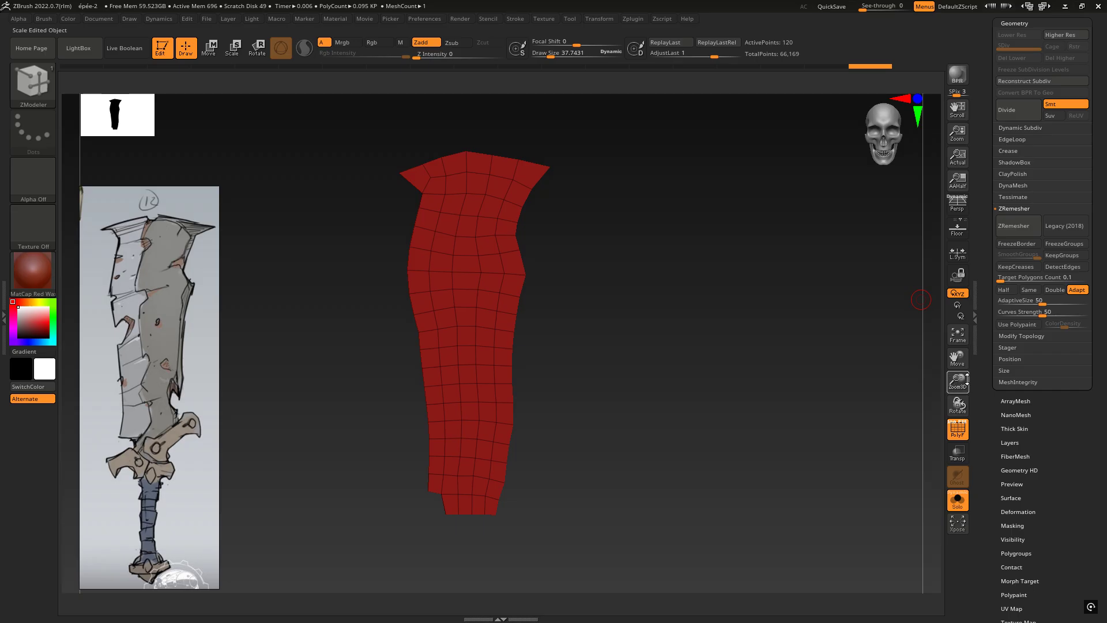
drag(967, 378, 966, 361)
drag(586, 232, 617, 234)
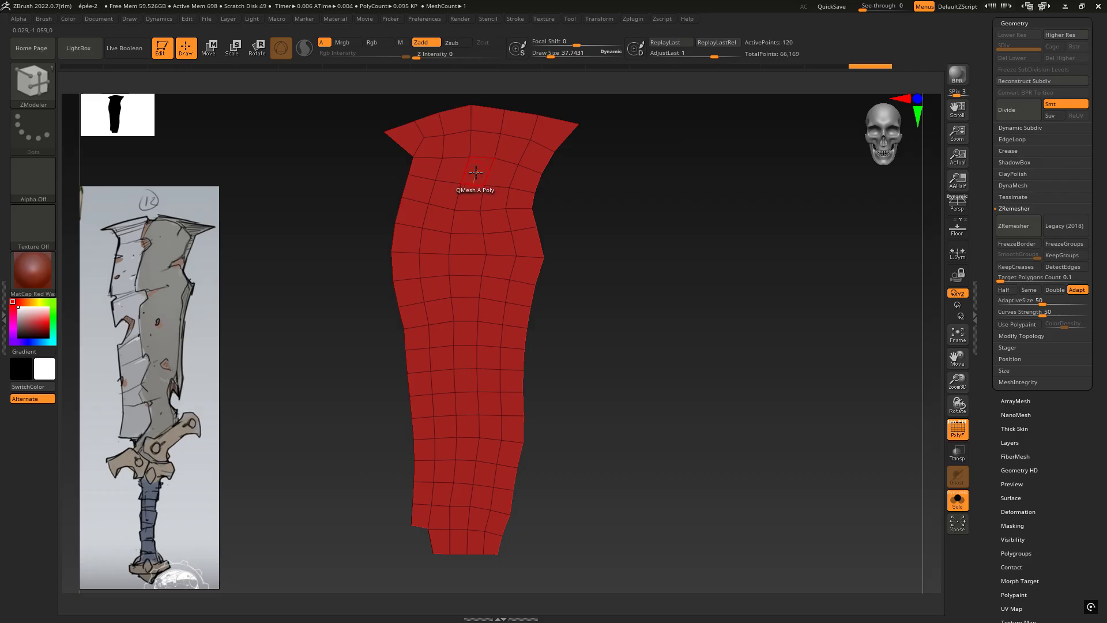
alt+drag(600, 176, 628, 188)
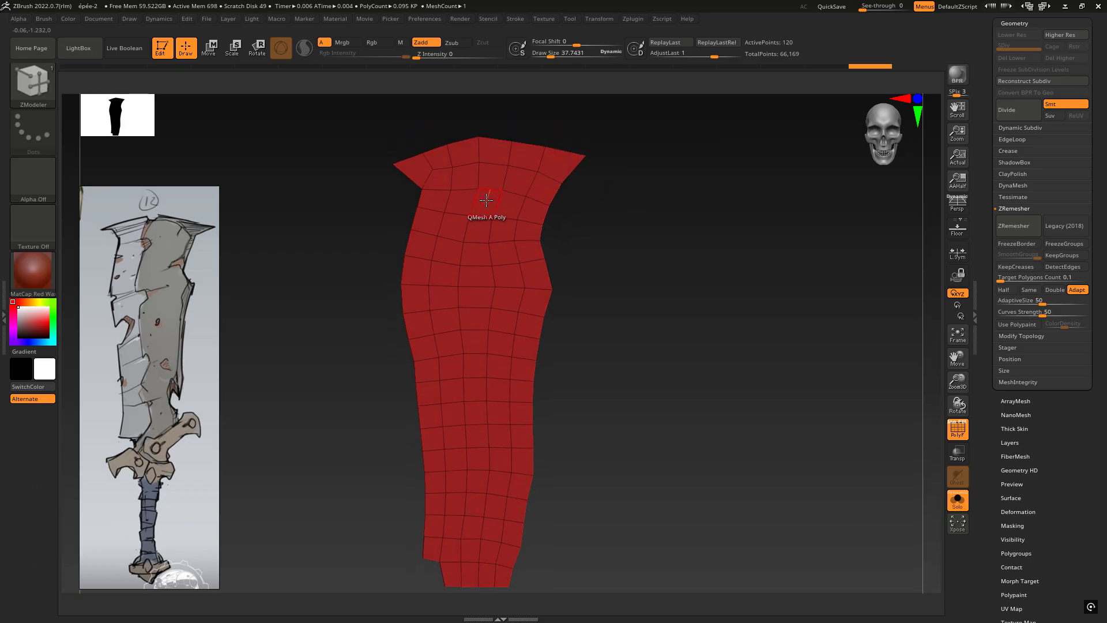
key(space)
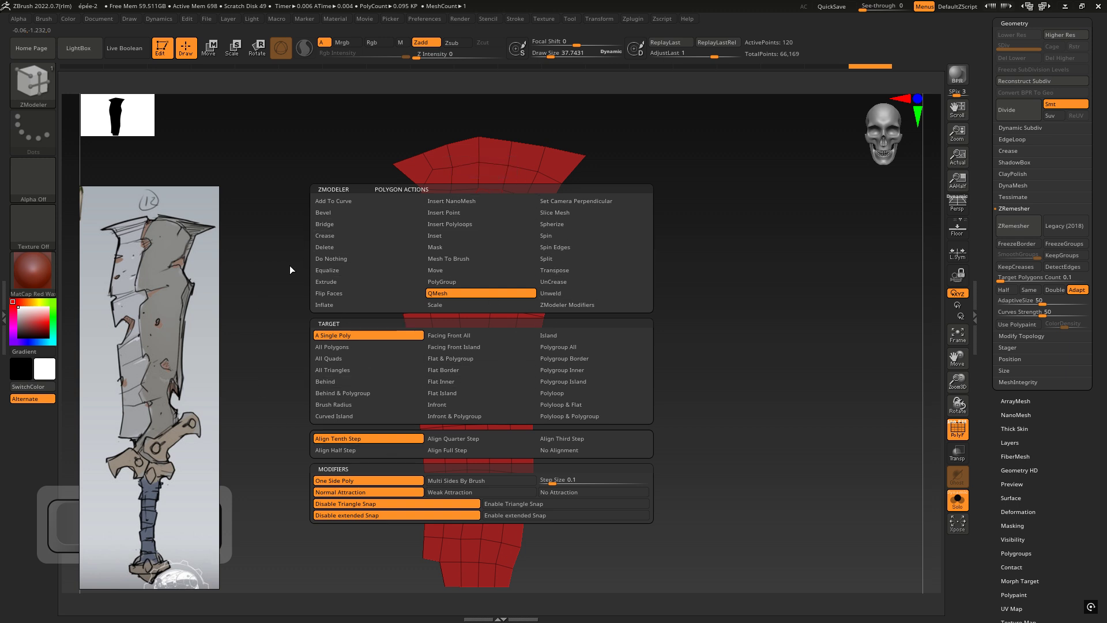
click(383, 404)
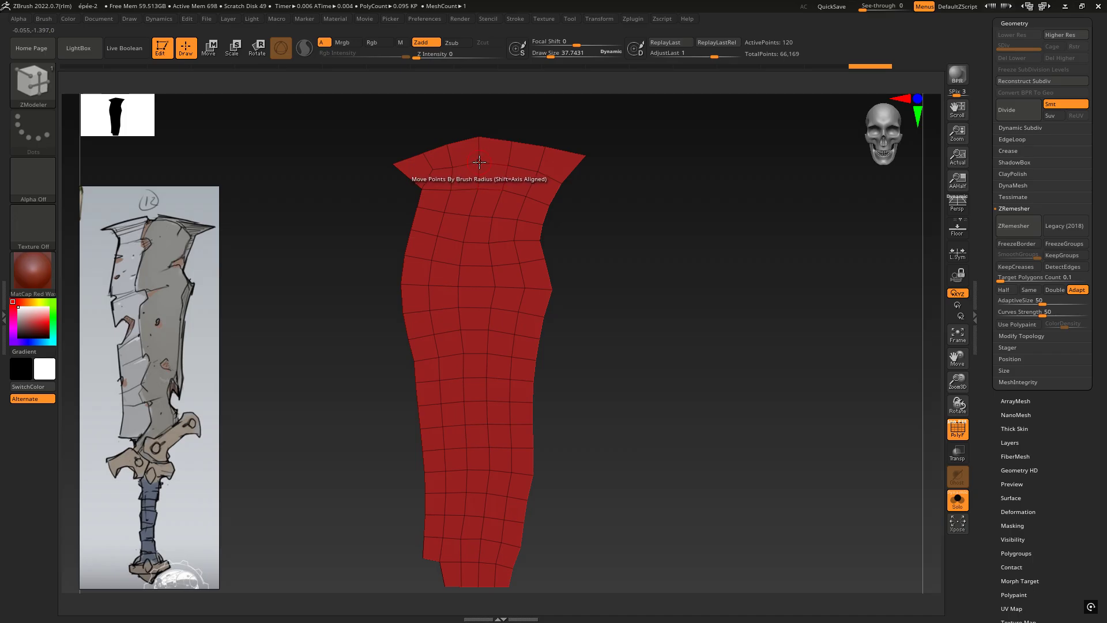
key(space)
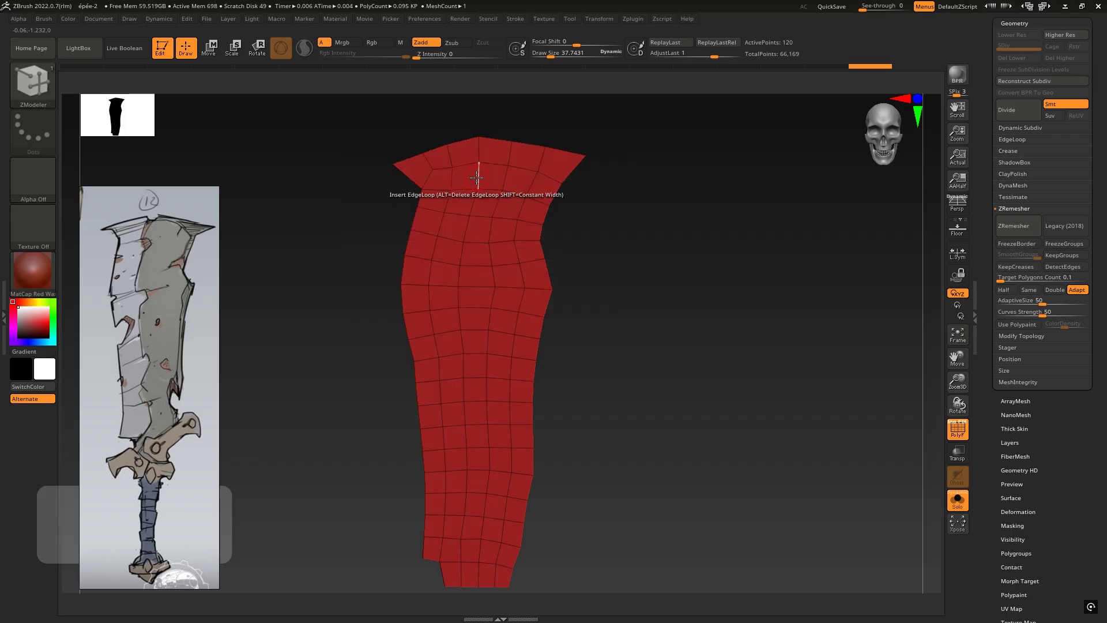
key(space)
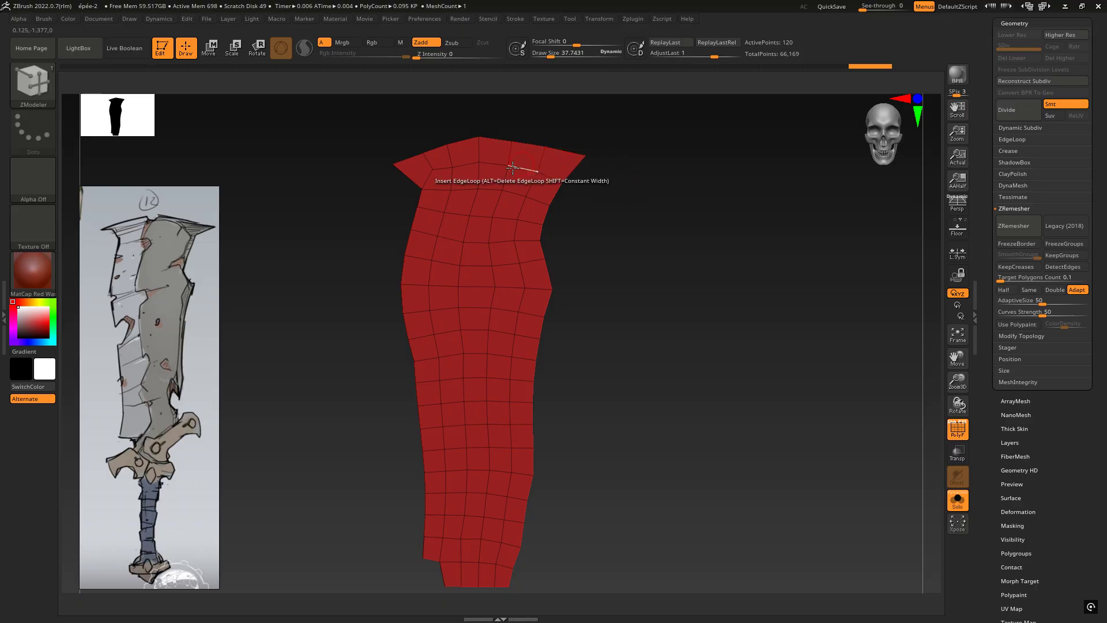
- Set the ZModeler polygon action to Extrude with target All Polygons and extrude the flat blade to give it thickness
key(space)
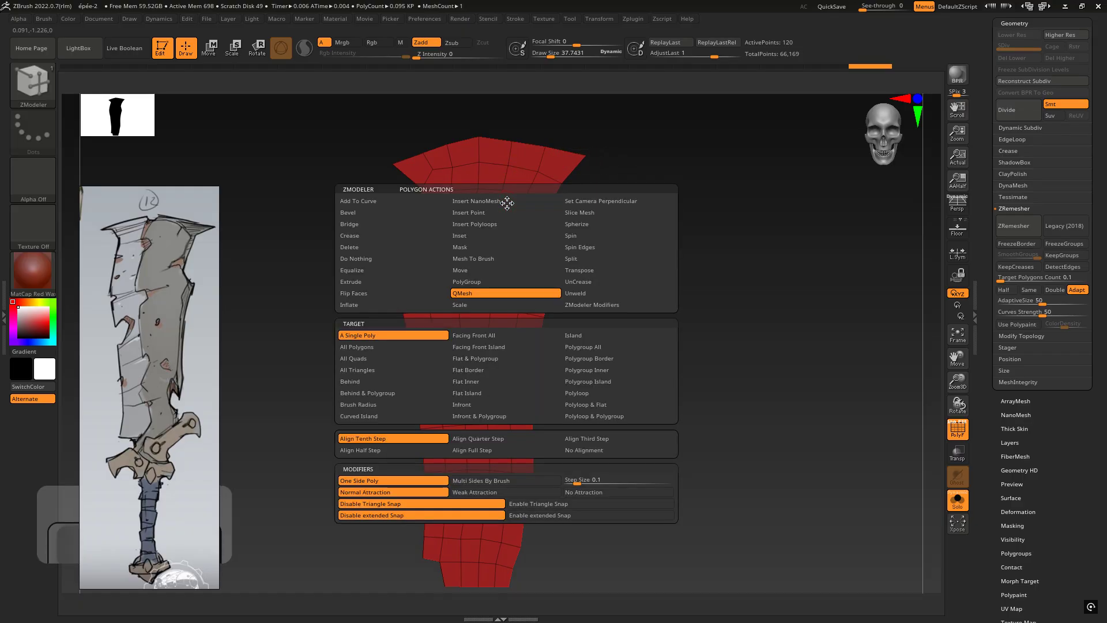
click(355, 282)
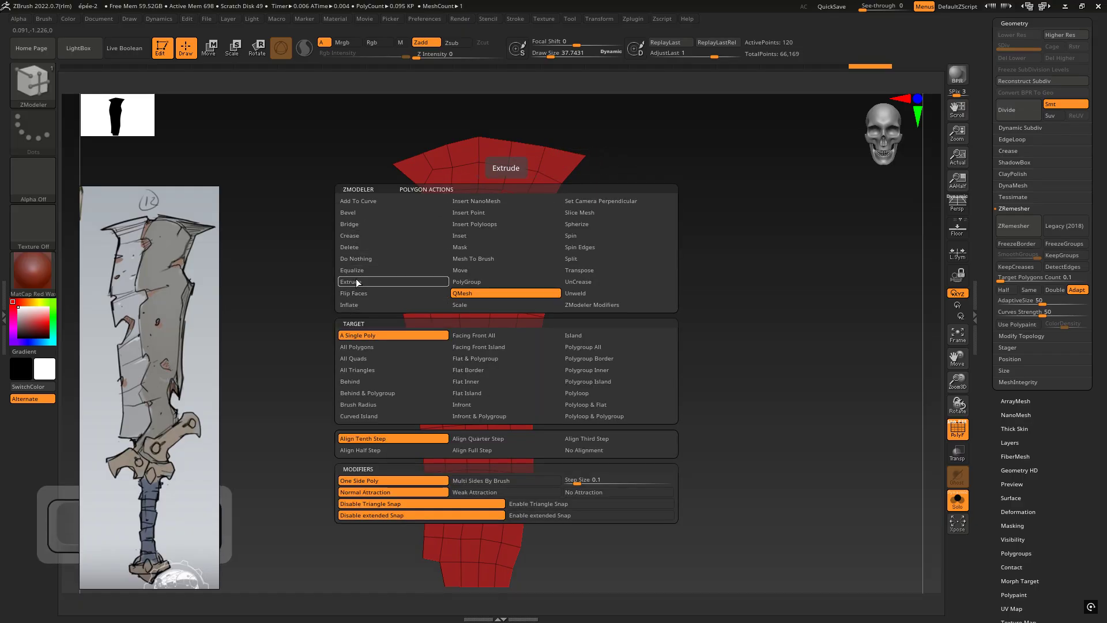
click(358, 347)
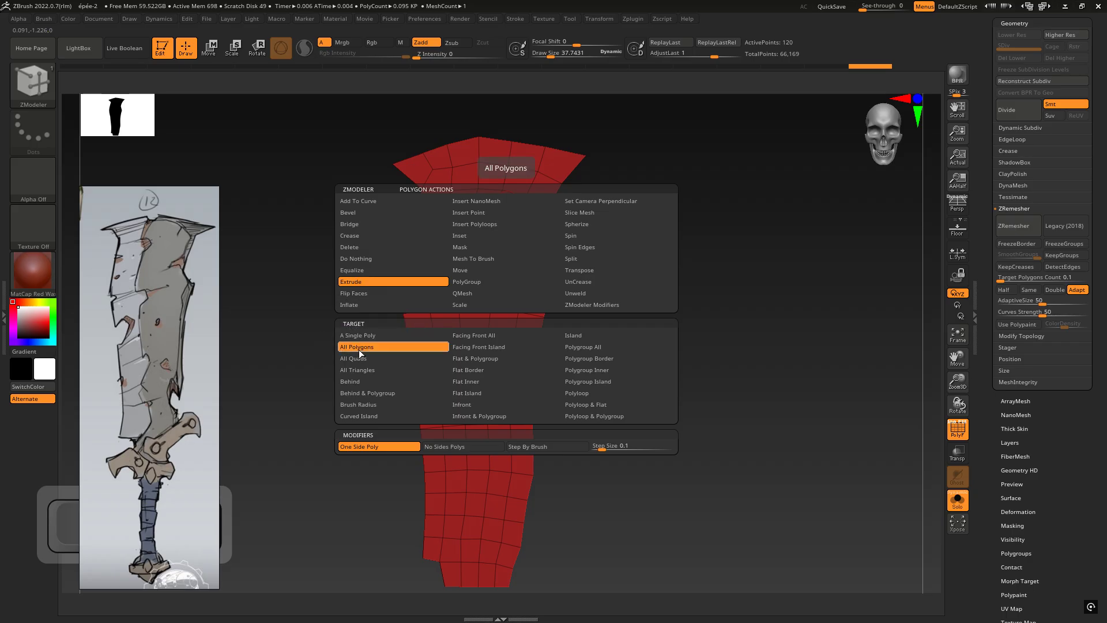
mouse_move(512, 205)
mouse_down()
mouse_move(196, 276)
mouse_move(288, 171)
mouse_move(306, 433)
mouse_move(690, 319)
mouse_move(108, 352)
mouse_move(783, 317)
mouse_move(55, 335)
mouse_move(824, 303)
mouse_move(231, 323)
mouse_up()
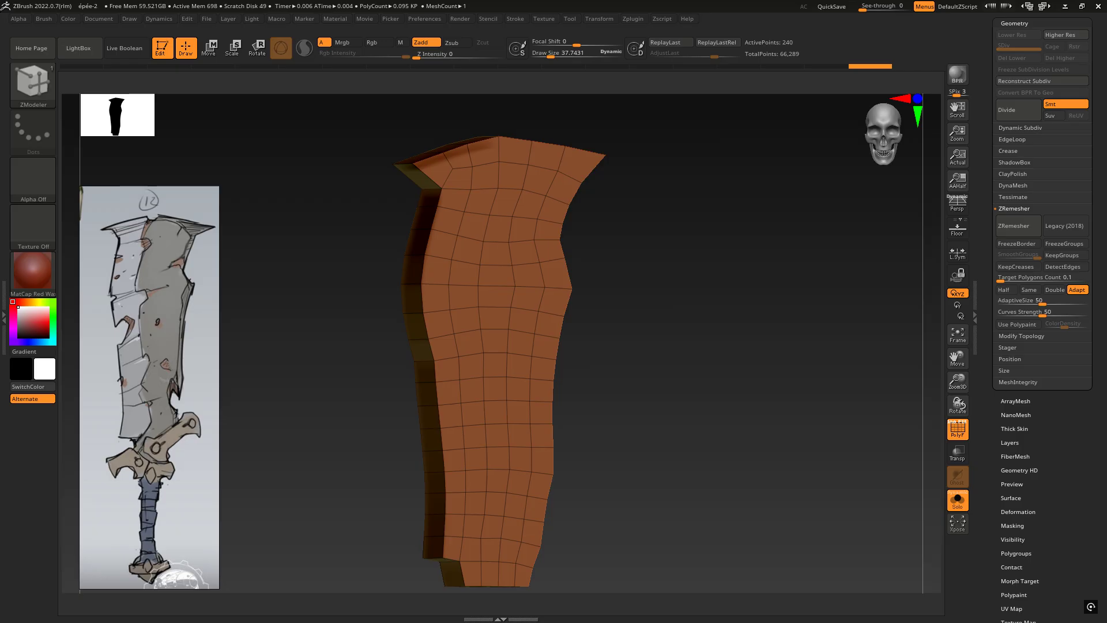
drag(231, 323, 1087, 316)
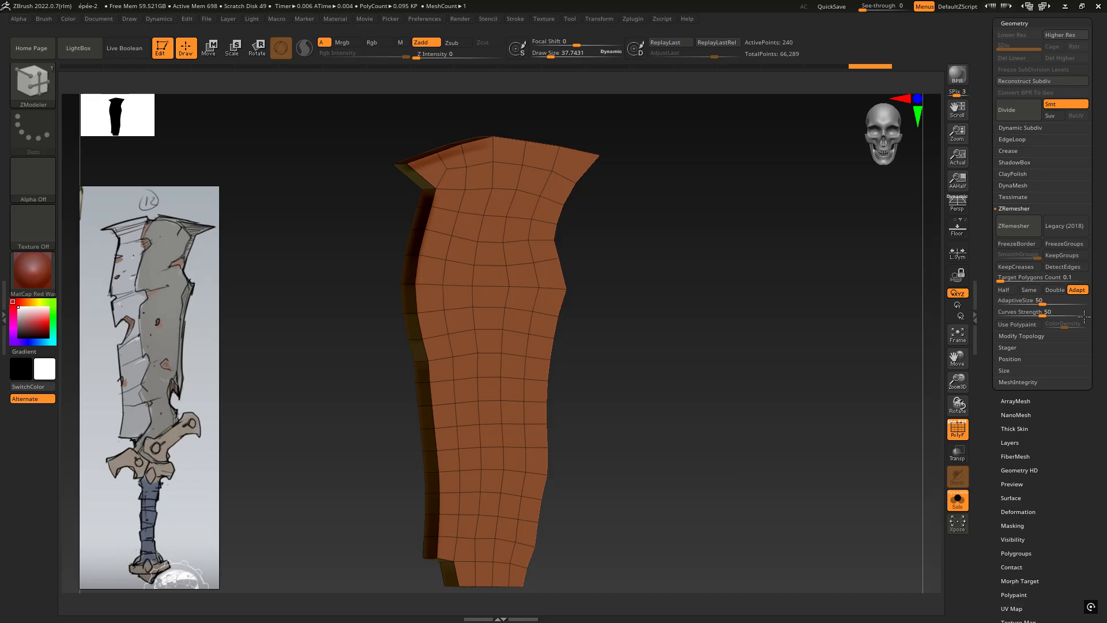
drag(1082, 315, 1105, 297)
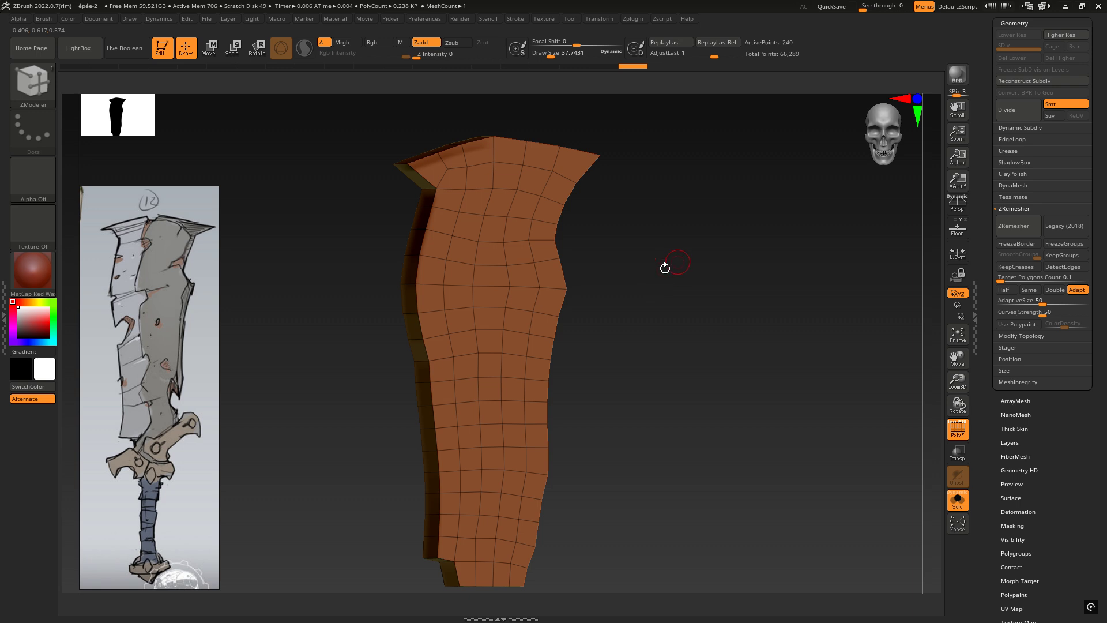
- Undo the blade's extrusion and extrude all polygons again with a thinner depth
drag(631, 278, 620, 254)
key(ctrl+z)
drag(477, 252, 692, 289)
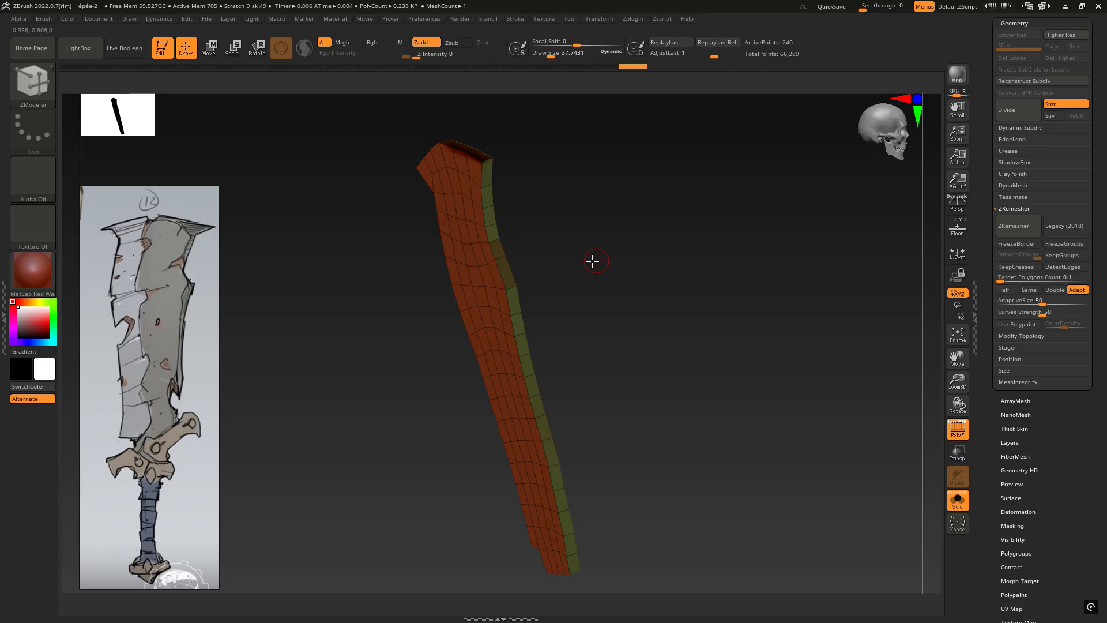
drag(596, 260, 538, 269)
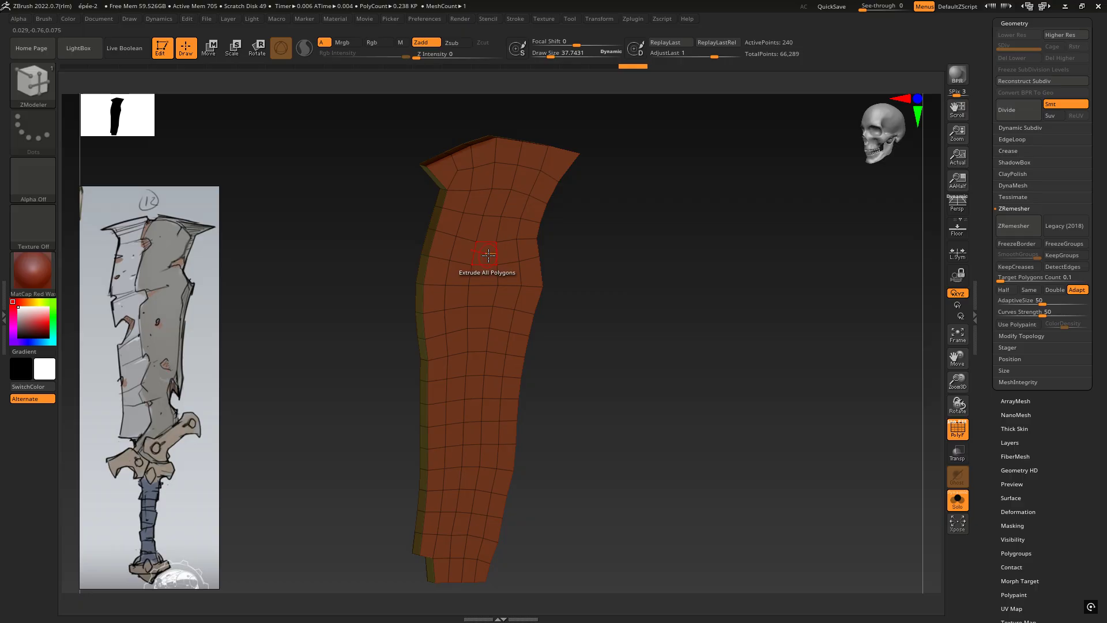
- Flip the faces of all the extruded blade's polygons using the ZModeler Flip Faces action with target All Polygons
key(space)
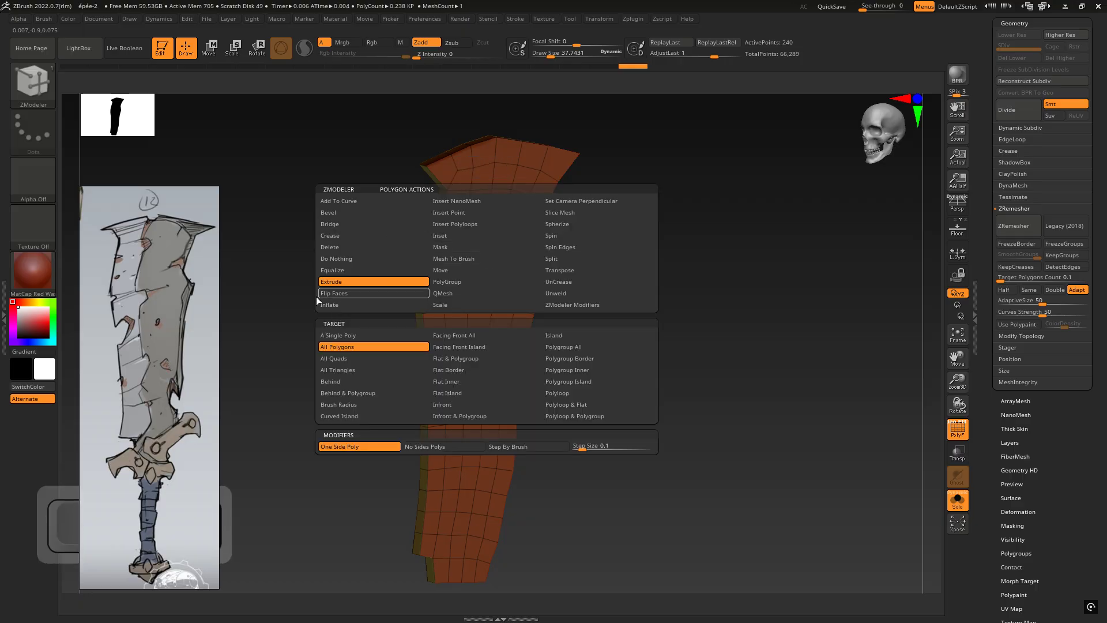
click(338, 294)
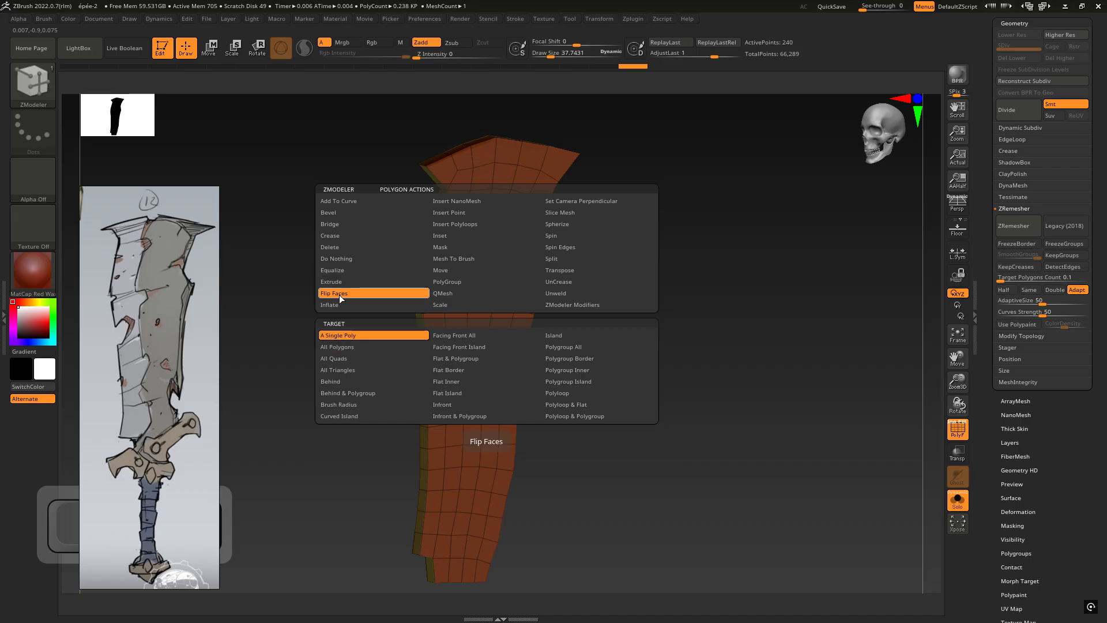
click(329, 346)
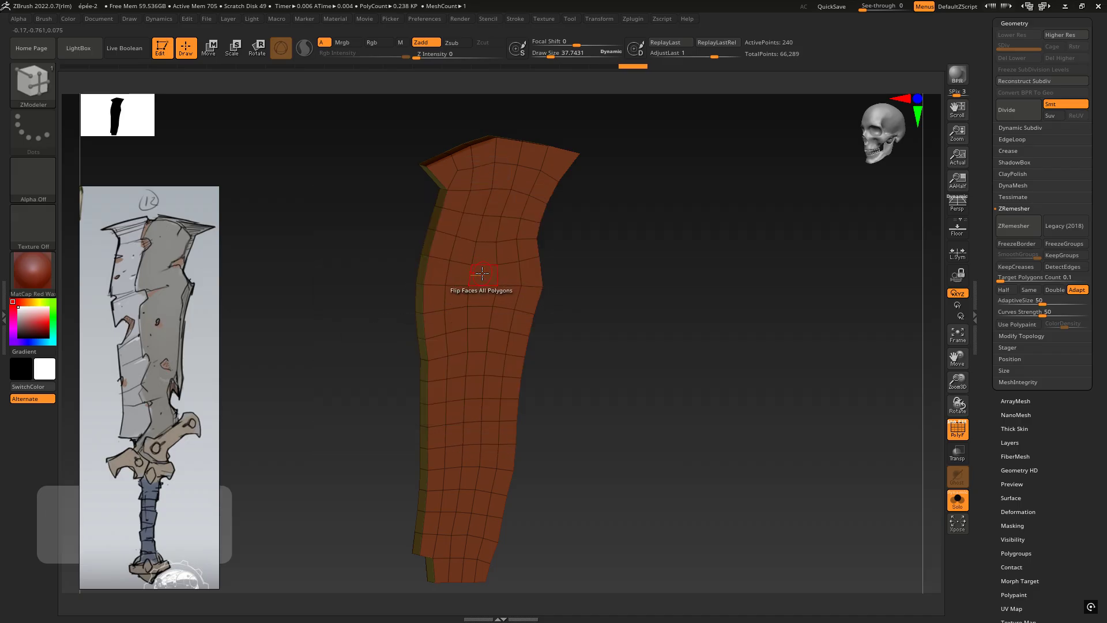
click(478, 271)
mouse_move(664, 285)
shift+mouse_down()
mouse_move(568, 292)
mouse_move(751, 296)
mouse_move(587, 308)
mouse_move(684, 297)
mouse_move(633, 292)
mouse_move(666, 327)
mouse_move(613, 323)
mouse_move(655, 326)
mouse_move(659, 302)
shift+mouse_up()
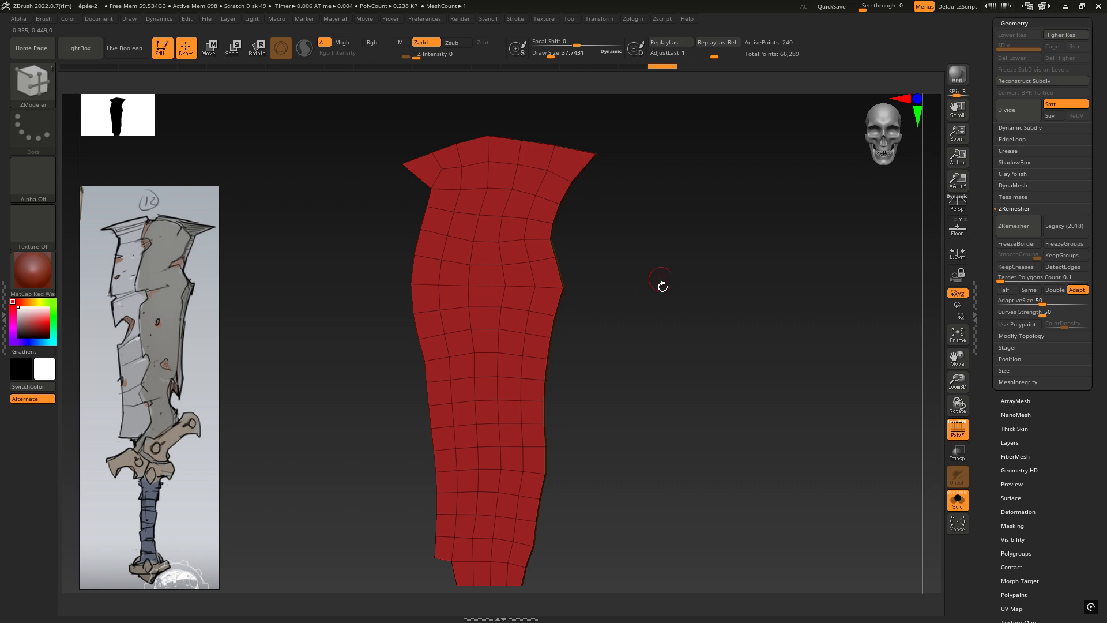
- Examine the extruded blade's shape and thickness from front, angled and side views
alt+drag(640, 344, 613, 318)
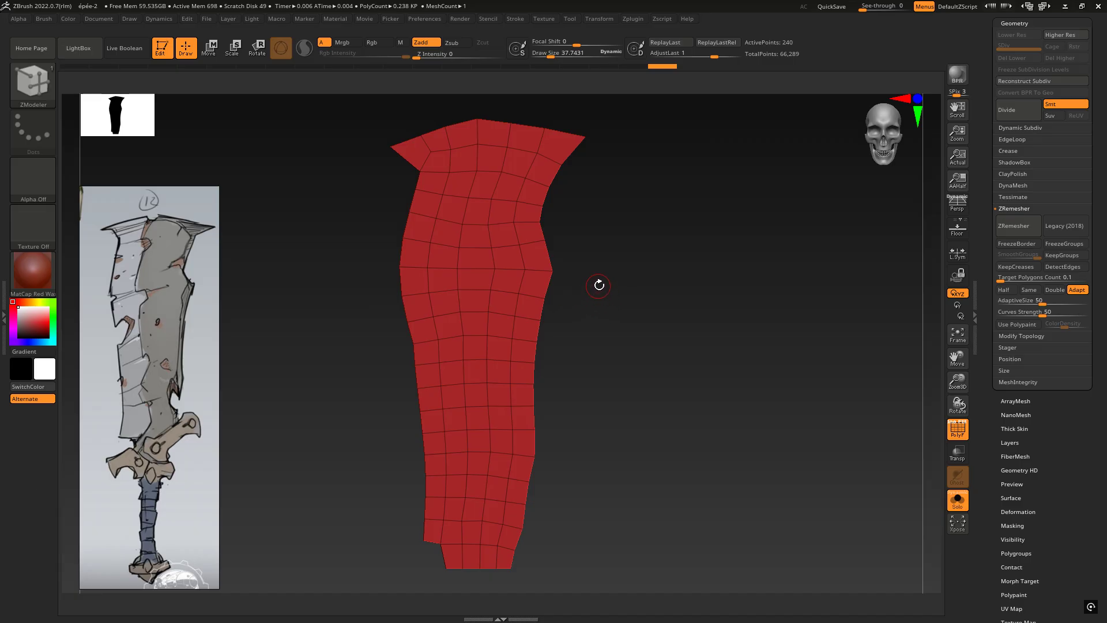
key(alt)
alt+drag(635, 392, 570, 268)
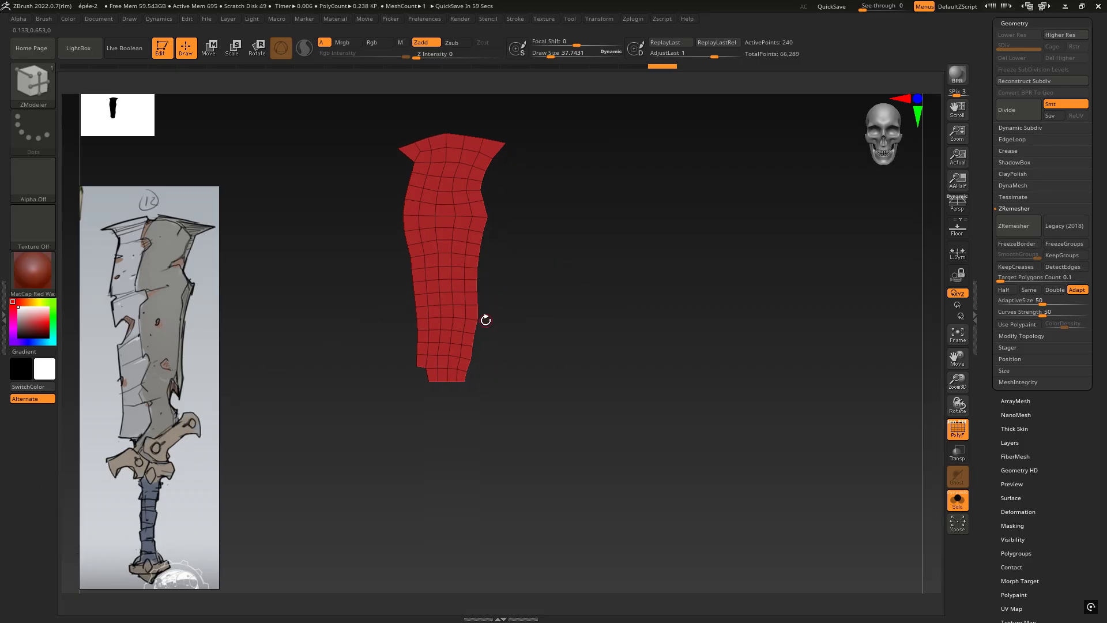
drag(537, 318, 513, 330)
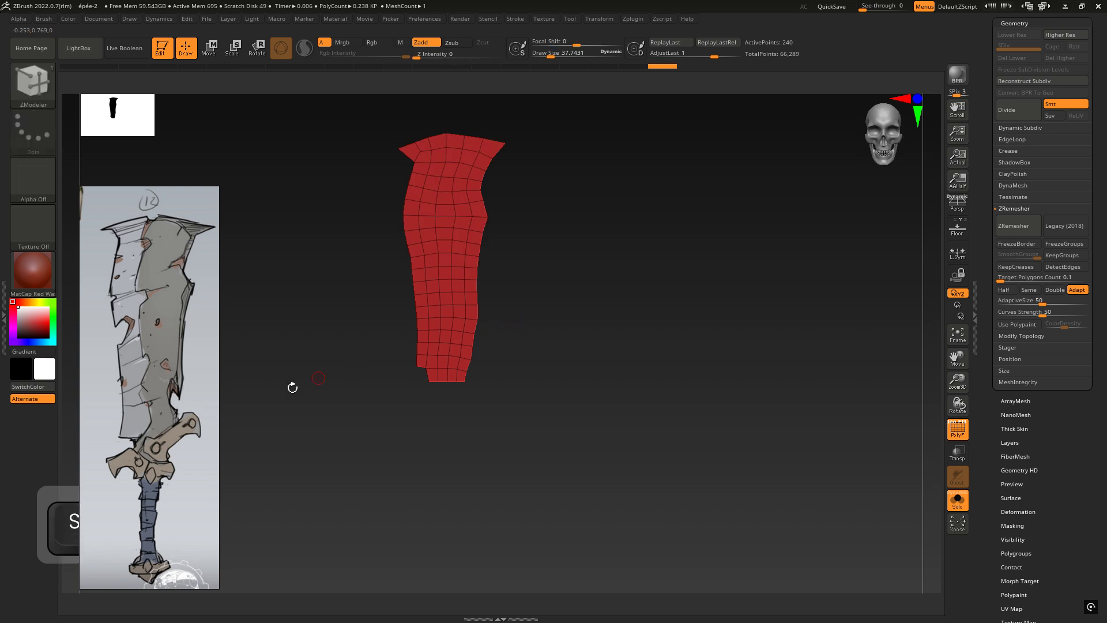
alt+drag(548, 296, 521, 315)
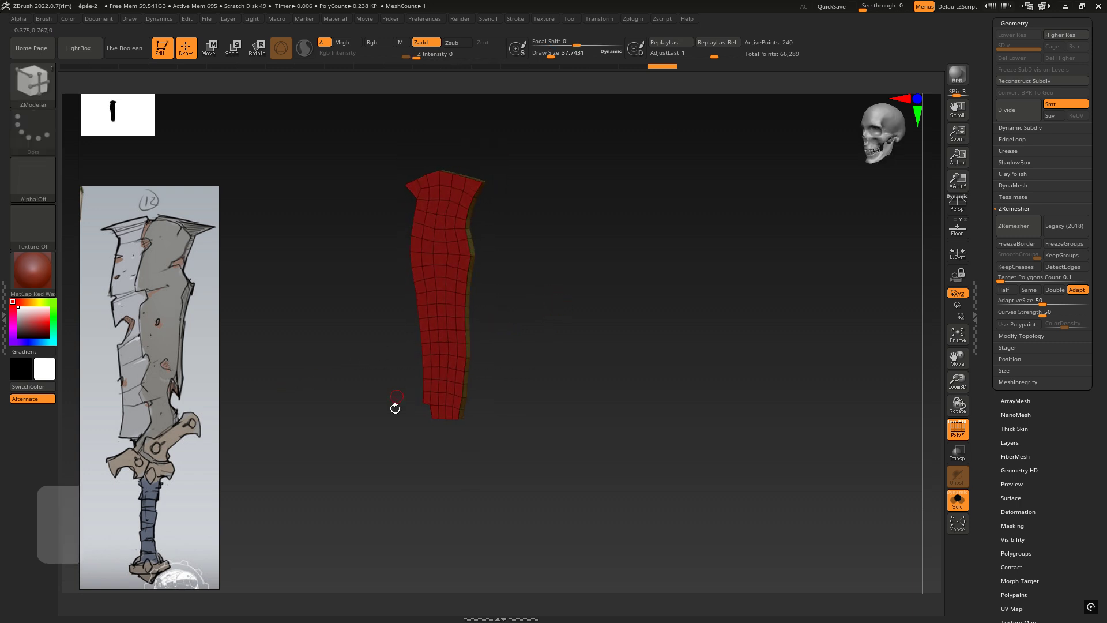
drag(563, 354, 541, 294)
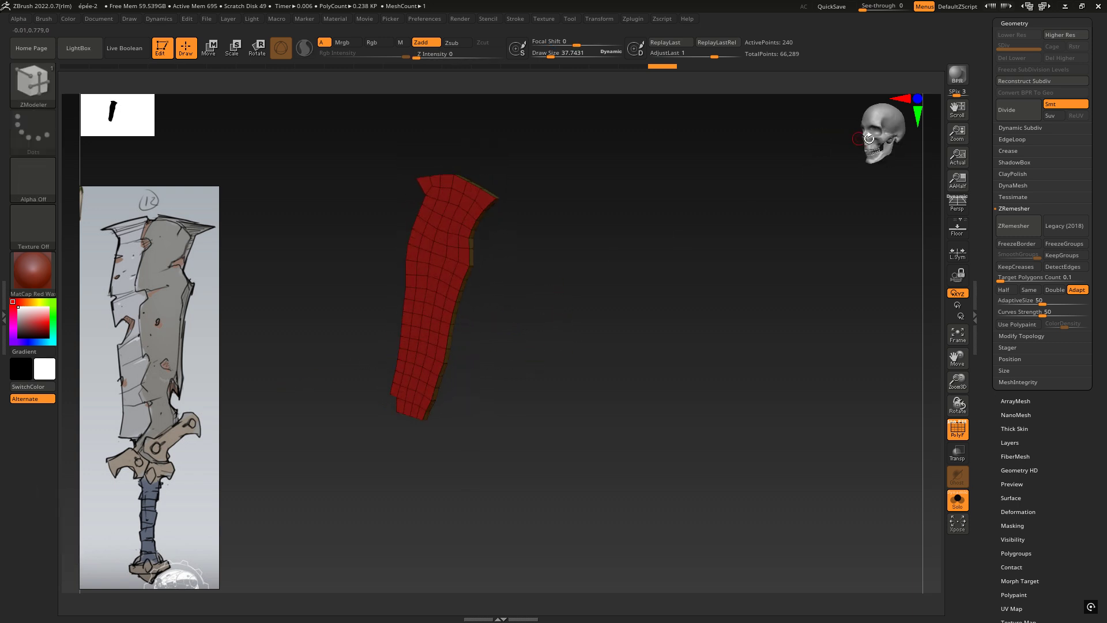
click(886, 136)
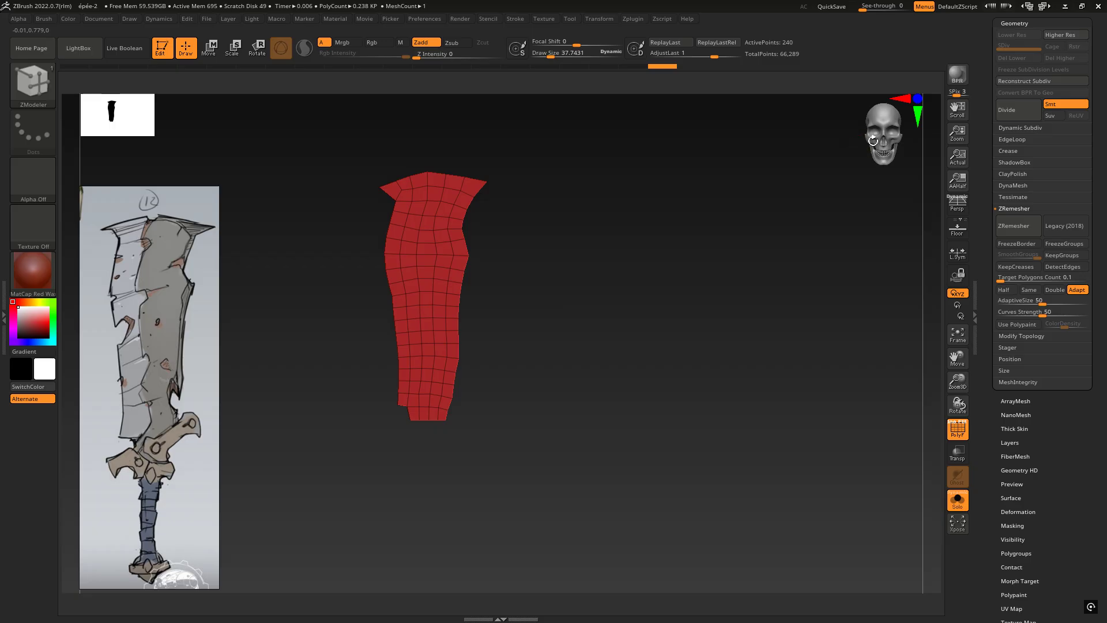
mouse_move(877, 140)
mouse_down()
mouse_move(855, 142)
mouse_move(883, 142)
mouse_move(903, 129)
mouse_move(893, 126)
mouse_up()
click(878, 144)
drag(538, 279, 572, 286)
shift+drag(571, 285, 555, 165)
mouse_move(545, 280)
shift+mouse_down()
mouse_move(516, 286)
mouse_move(680, 284)
mouse_move(365, 301)
mouse_move(698, 291)
mouse_move(442, 302)
mouse_move(621, 296)
mouse_move(593, 291)
shift+mouse_up()
key(b)
key(c)
key(t)
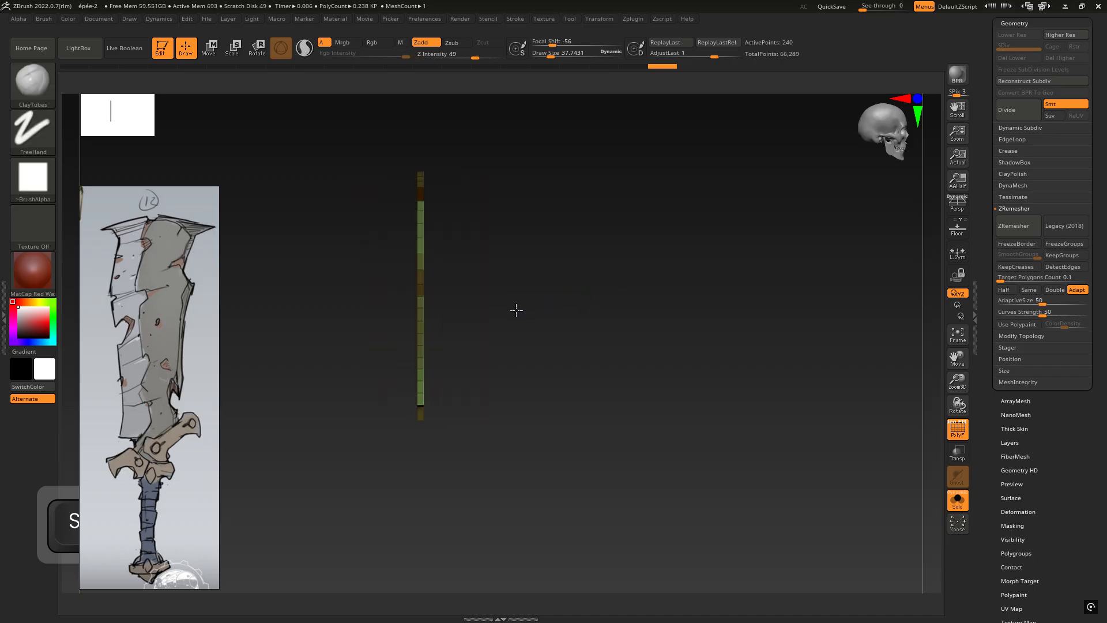
drag(472, 321, 616, 282)
key(b)
key(z)
key(m)
- Delete the masked plane subtool PM3D_Plane3D1, keeping only Extract1, and turn off Solo mode
mouse_move(514, 321)
mouse_down()
mouse_move(507, 257)
mouse_move(545, 242)
mouse_move(522, 267)
mouse_move(542, 358)
mouse_move(543, 295)
mouse_move(569, 342)
mouse_up()
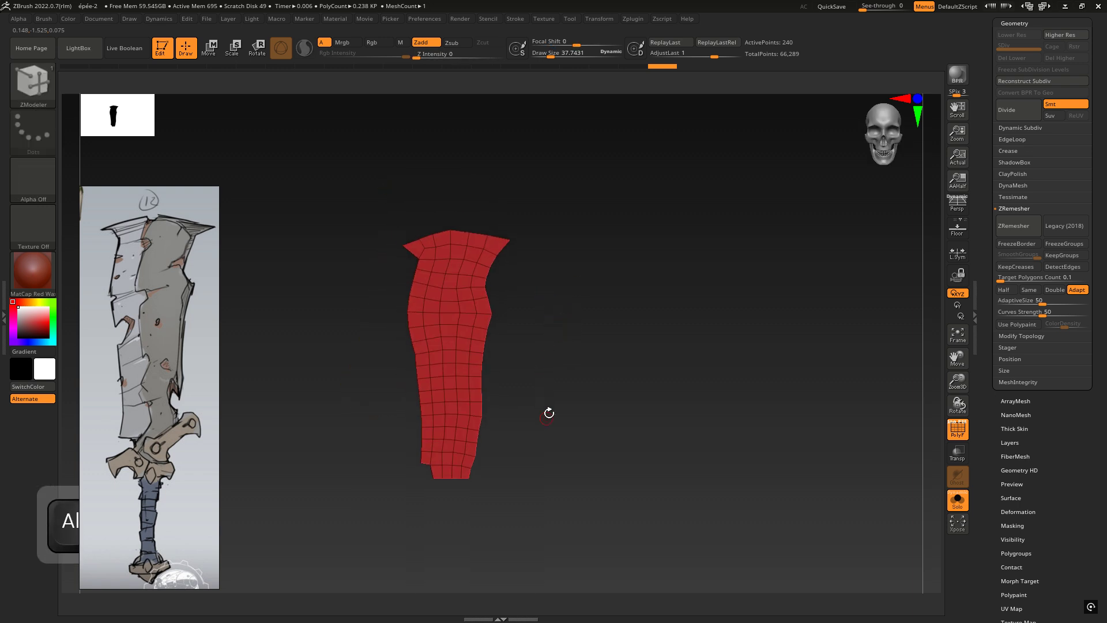
alt+drag(549, 413, 573, 329)
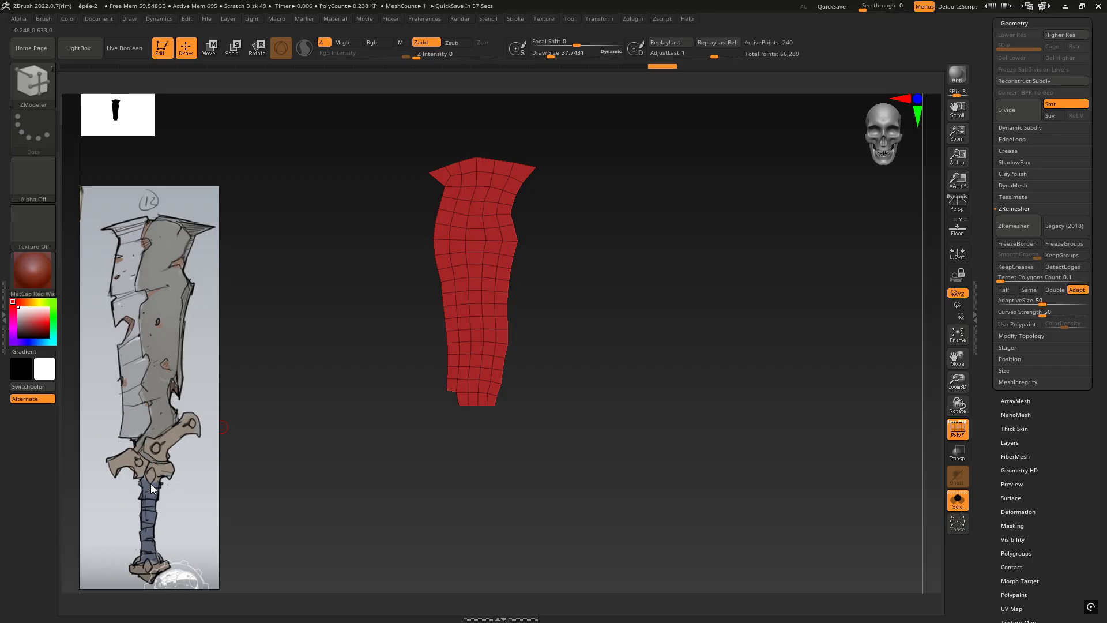
drag(1103, 174, 1078, 275)
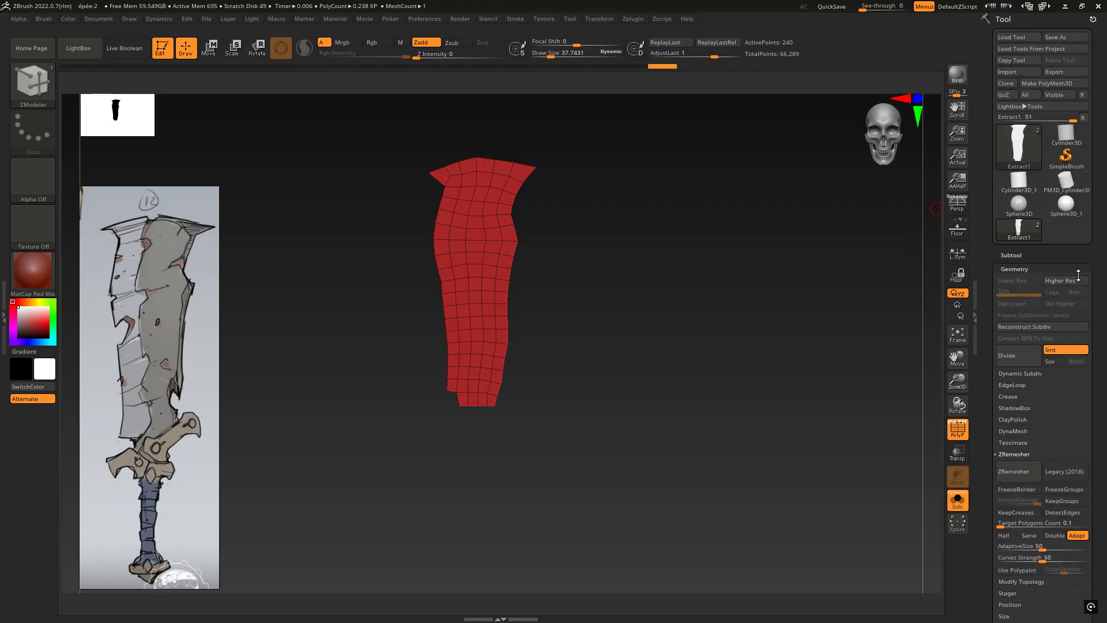
click(1012, 255)
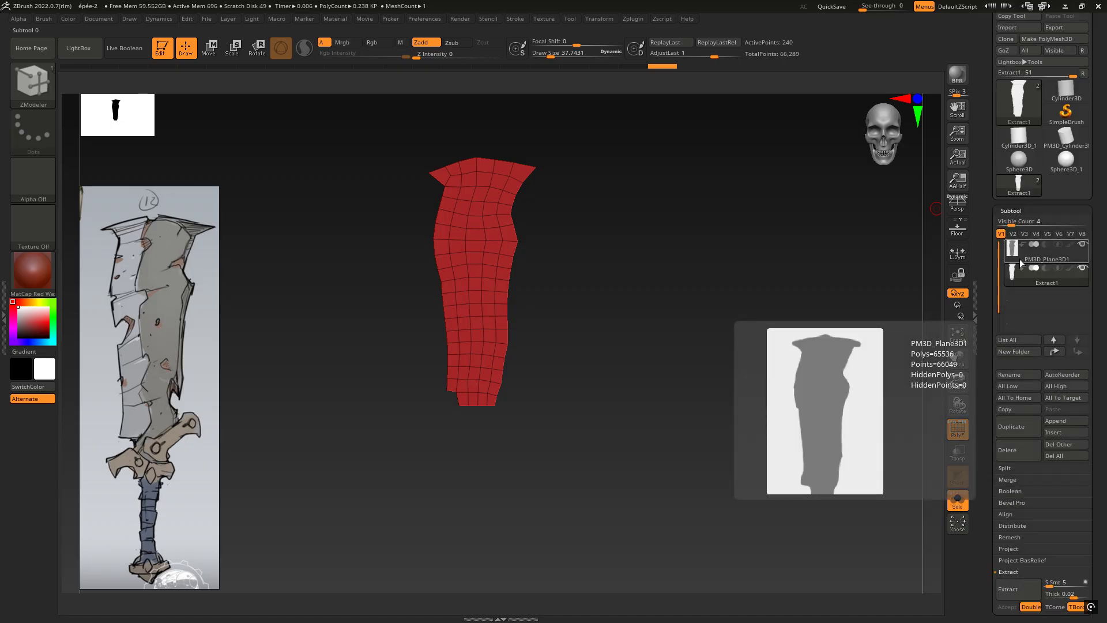
scroll(1021, 230, down, 2)
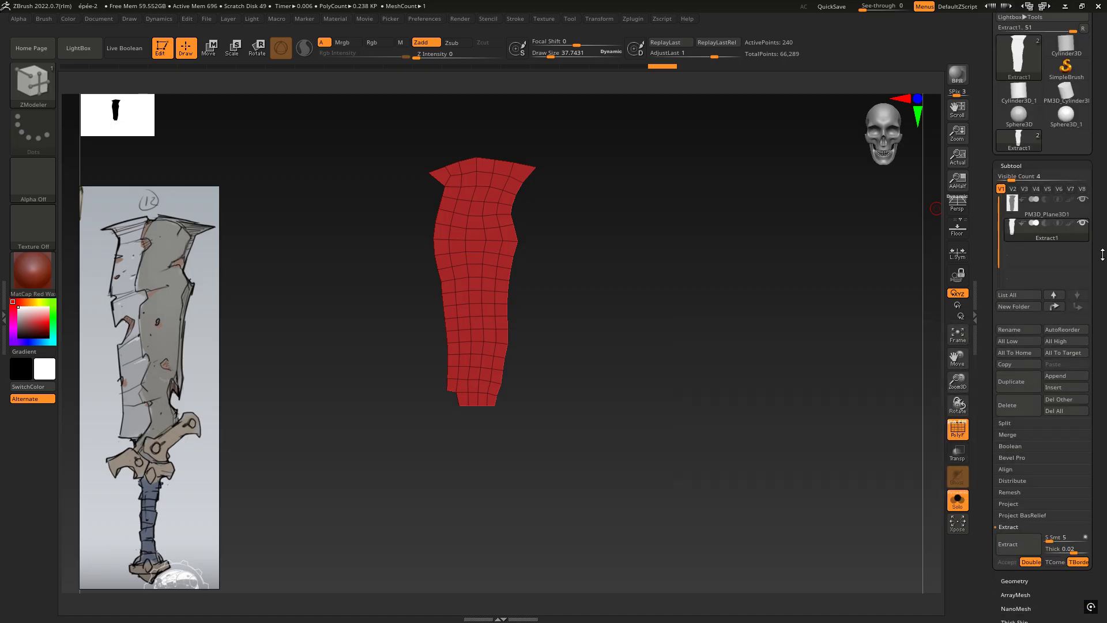
click(1030, 201)
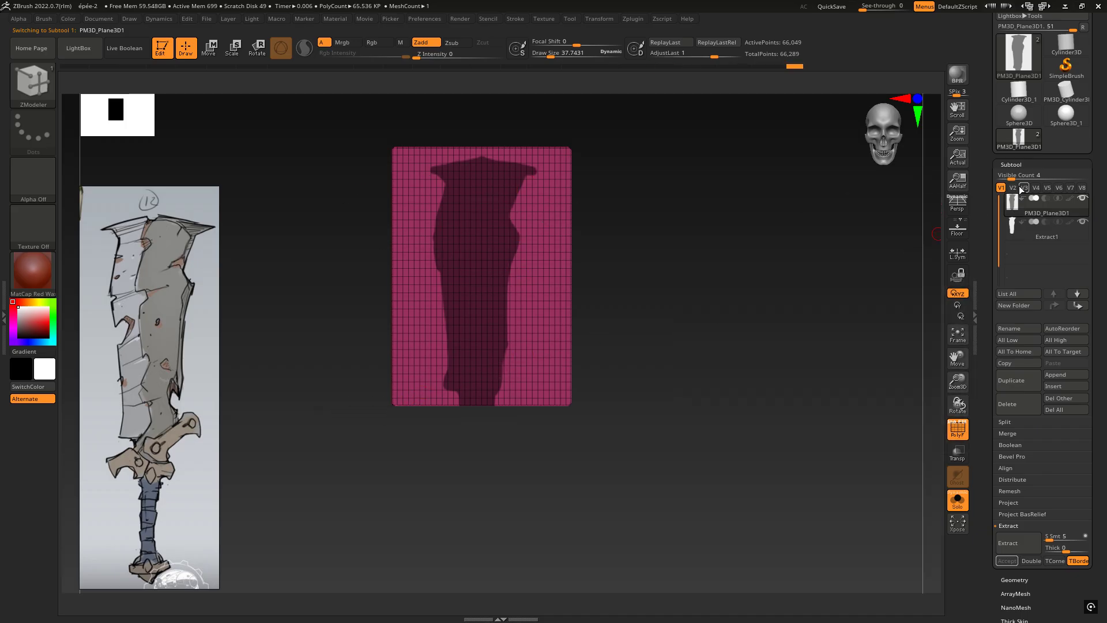
click(1013, 409)
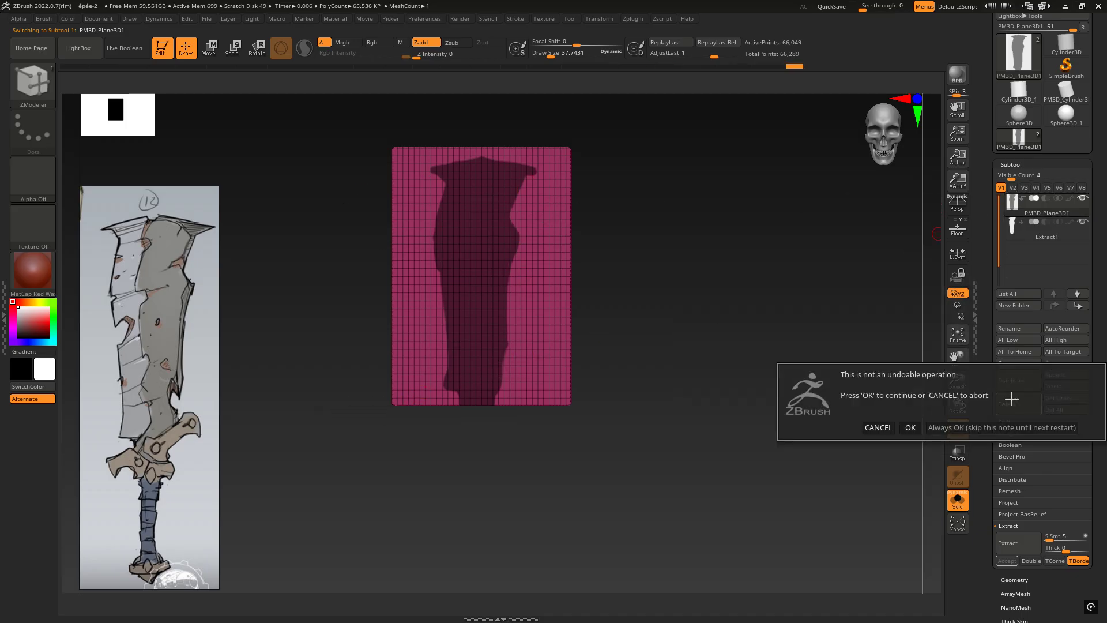
click(910, 427)
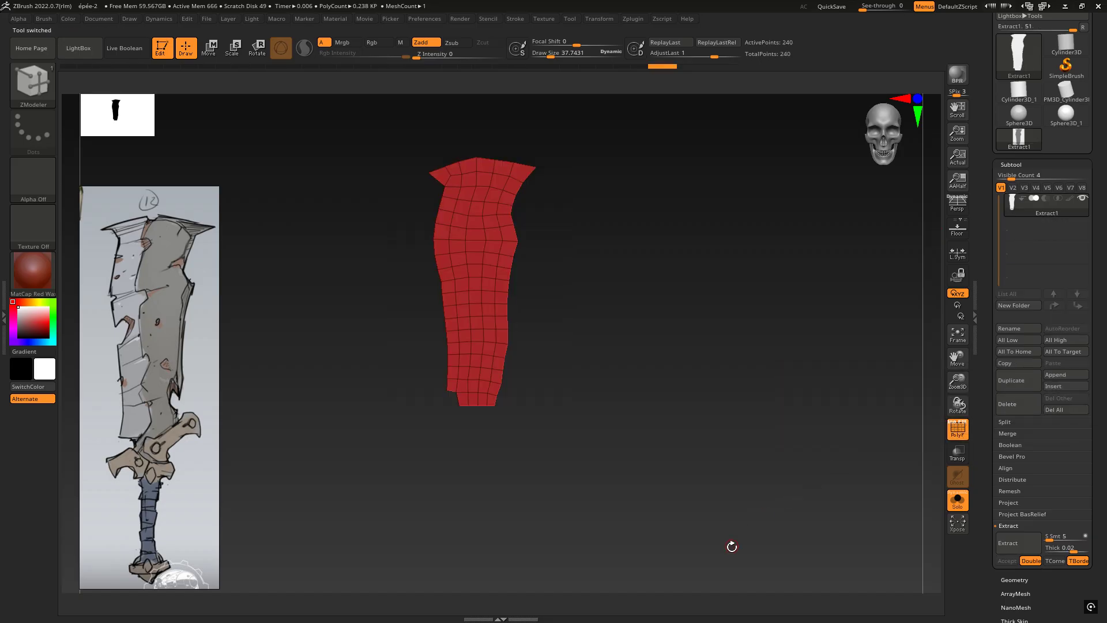
click(957, 506)
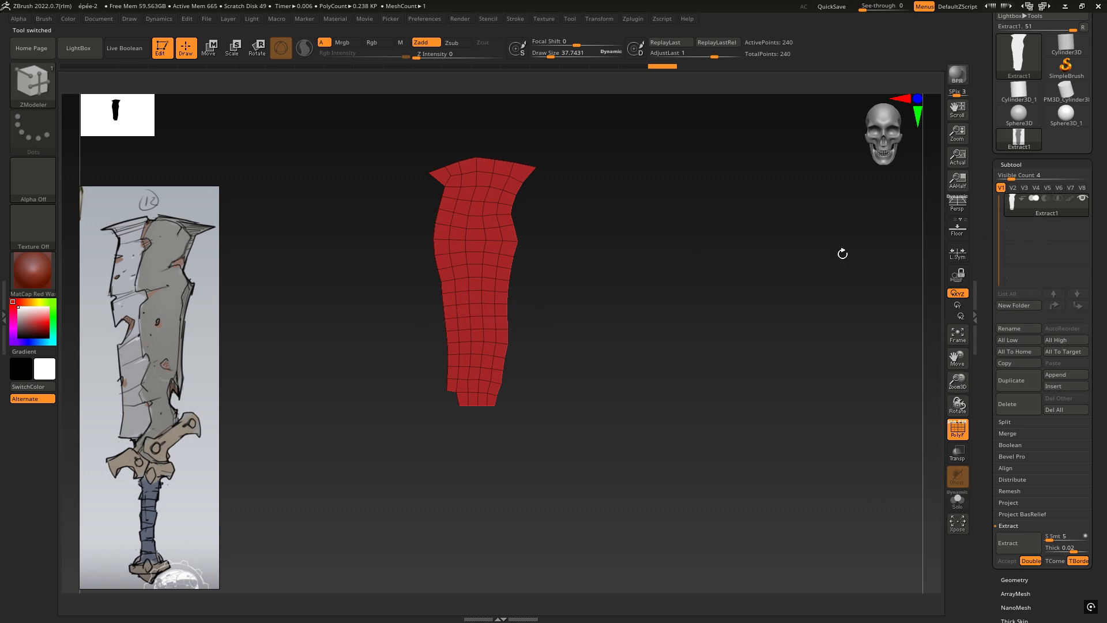
- Insert a Cylinder3D_1 mesh as a new subtool directly below the Extract1 blade
key(shift)
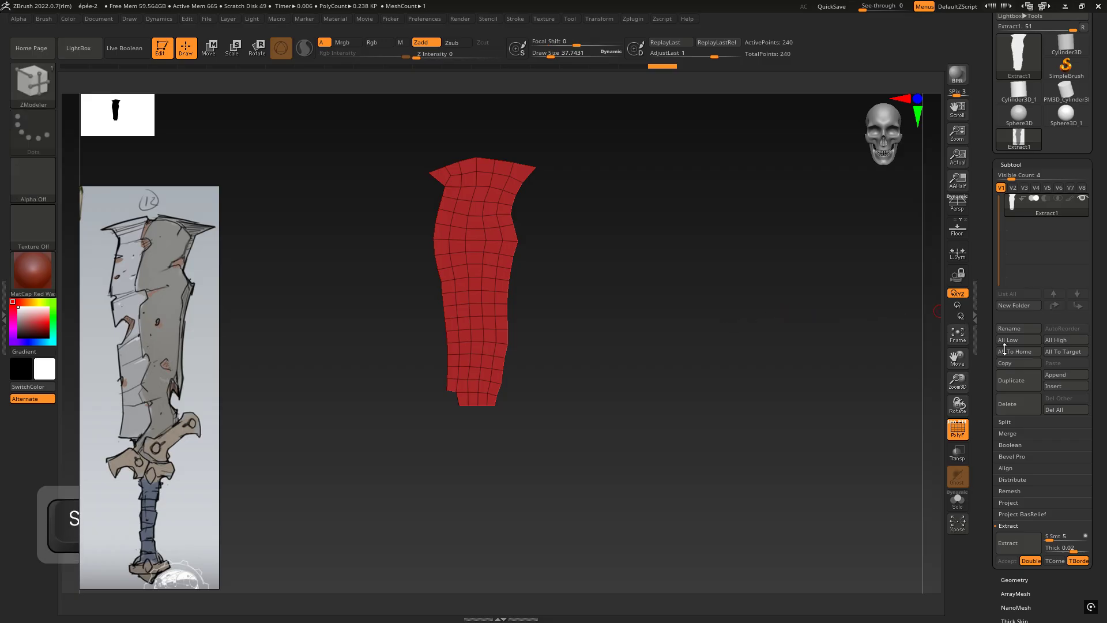
click(1059, 384)
mouse_move(895, 396)
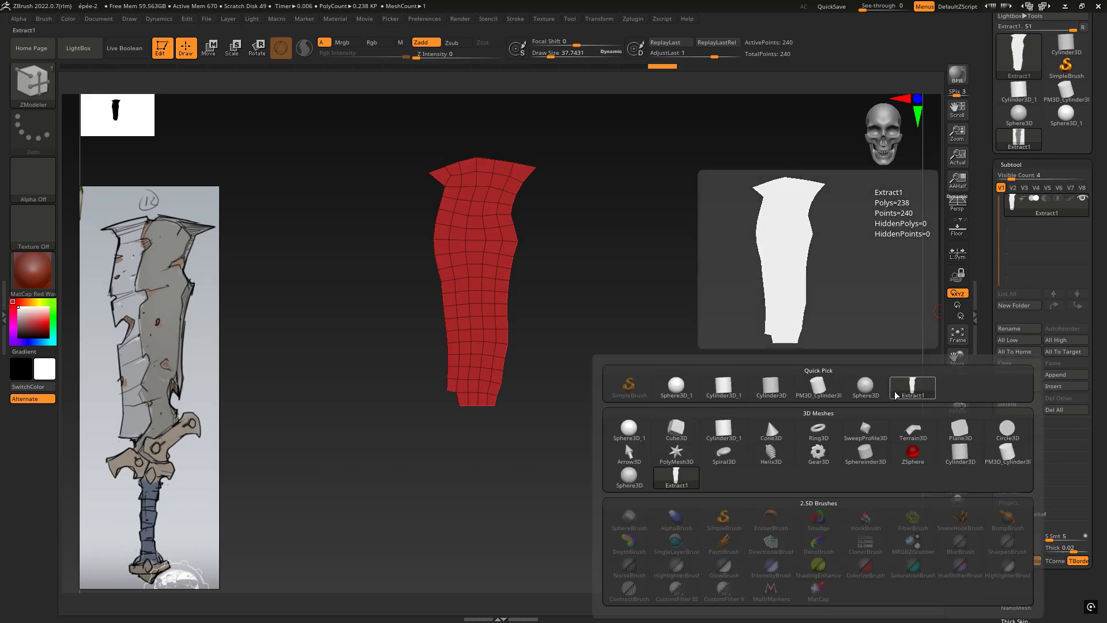
click(728, 395)
alt+drag(618, 389, 655, 349)
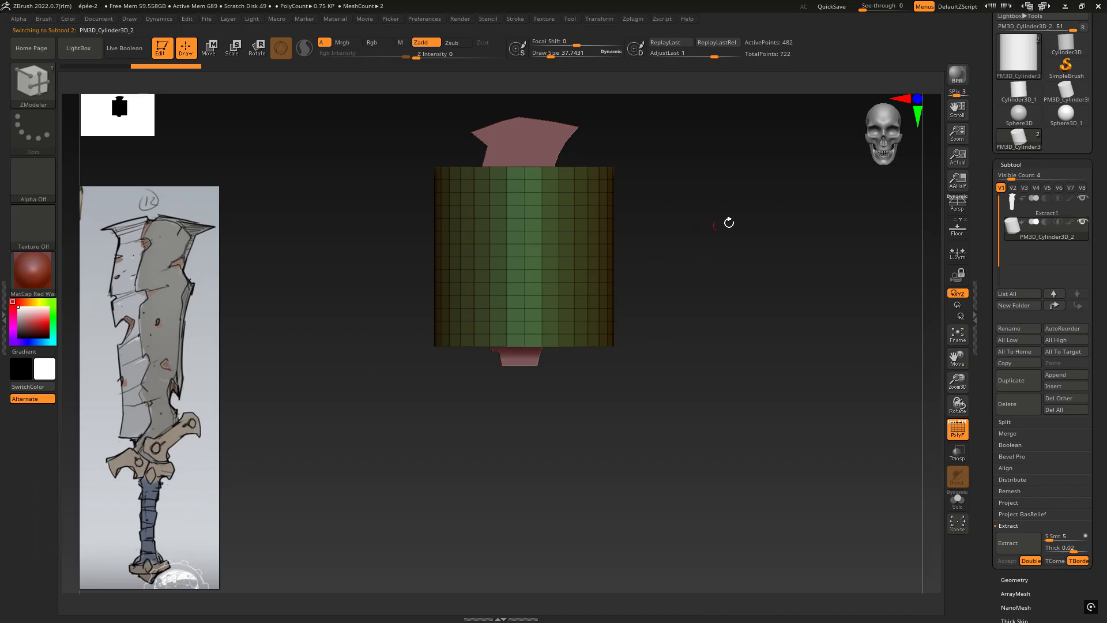
- Select the blade subtool Extract1 and rename it, entering "Lam" as the start of its title
click(1045, 214)
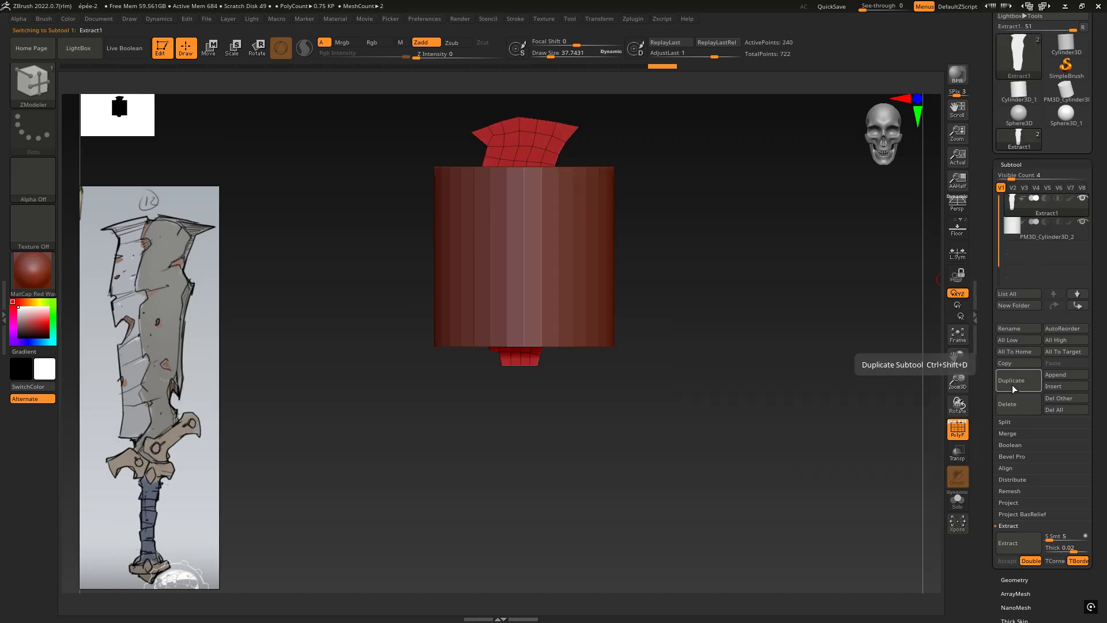
click(1018, 328)
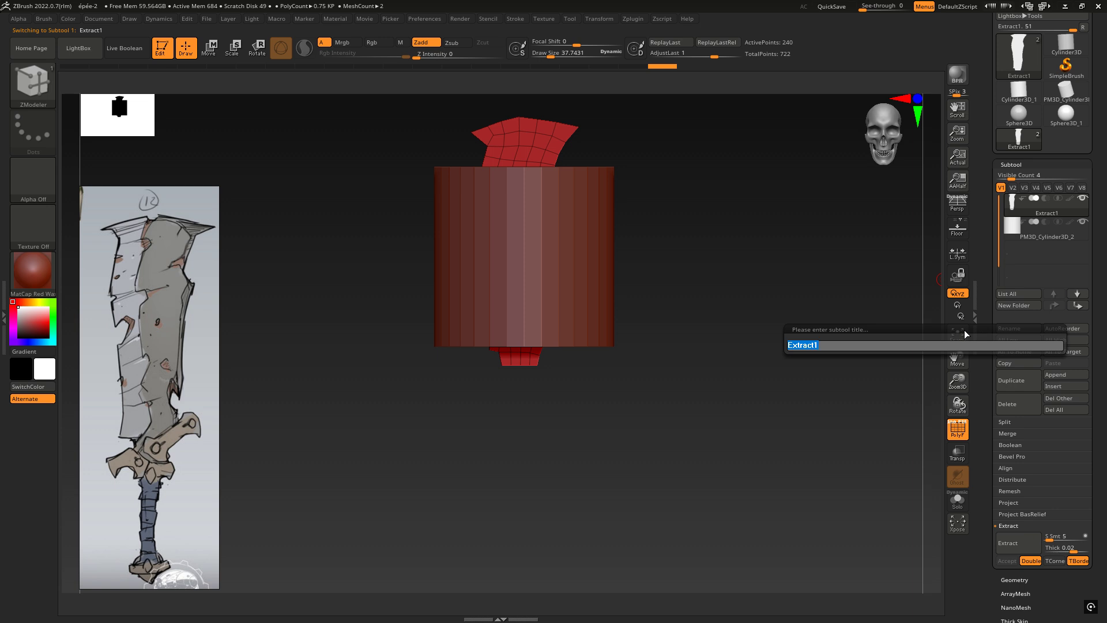
text(Lam)
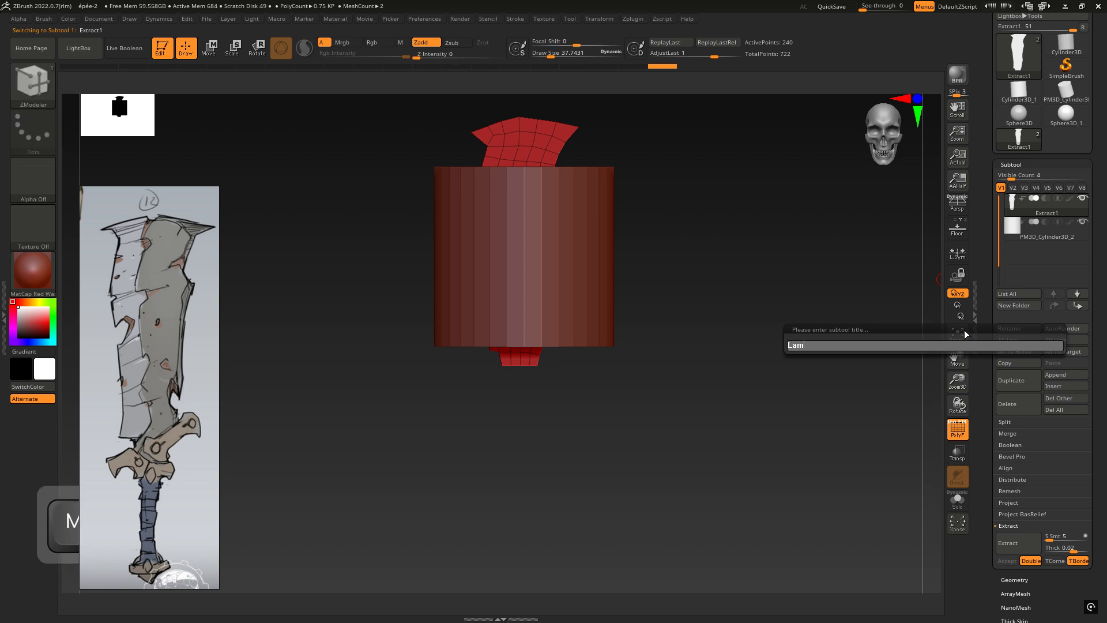
- Rename the blade subtool as Lame and the cylinder subtool as Manche
text(e)
key(Return)
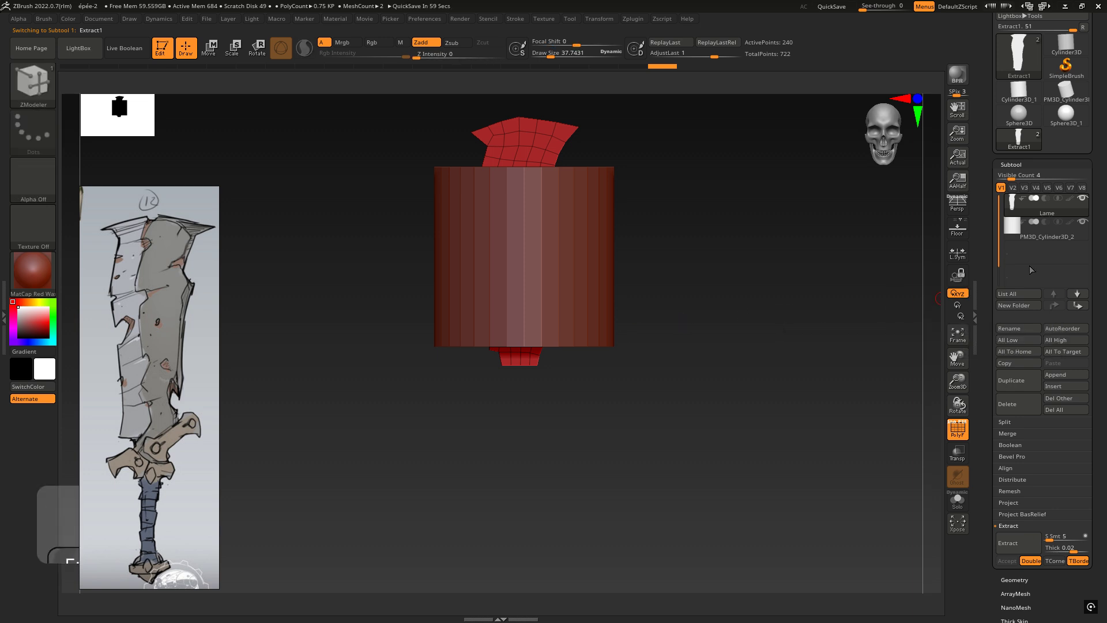
click(1043, 228)
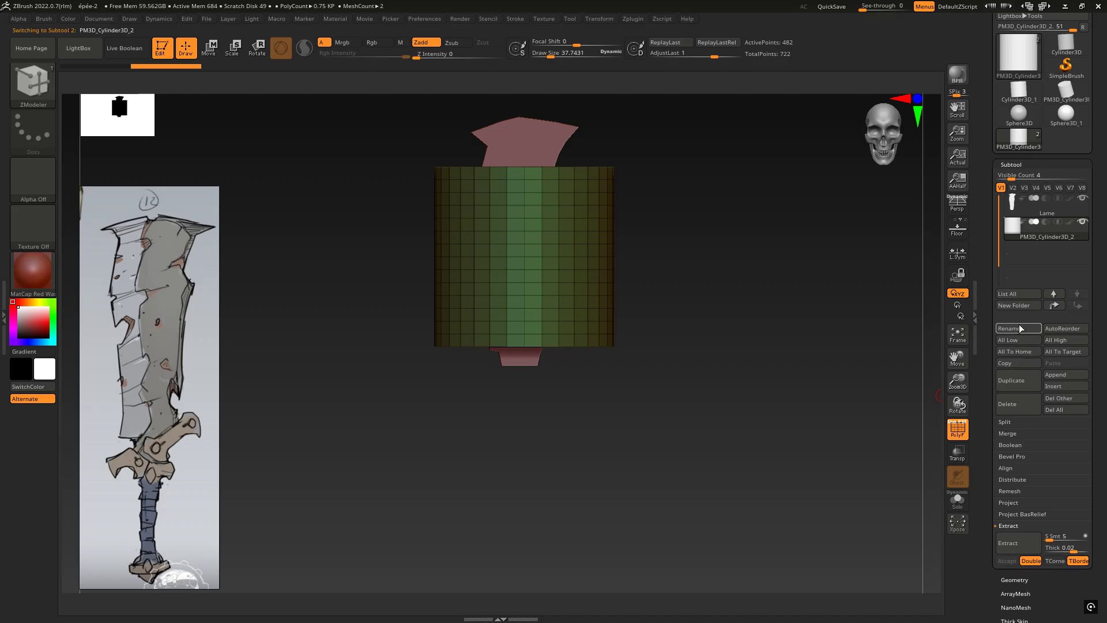
click(1020, 328)
text(M)
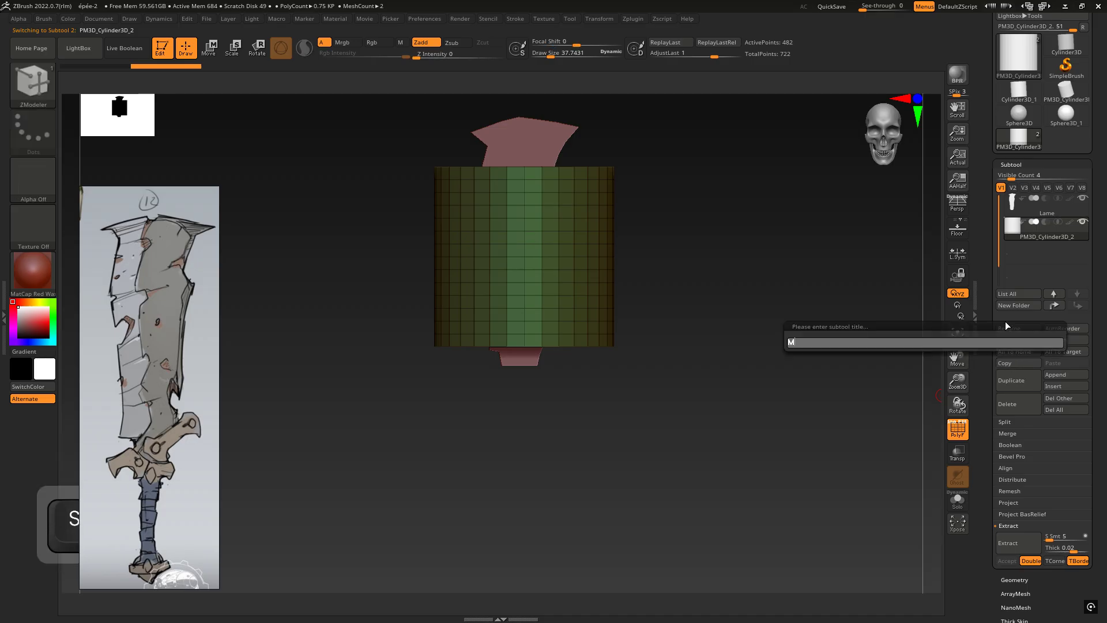
text(anche)
key(Return)
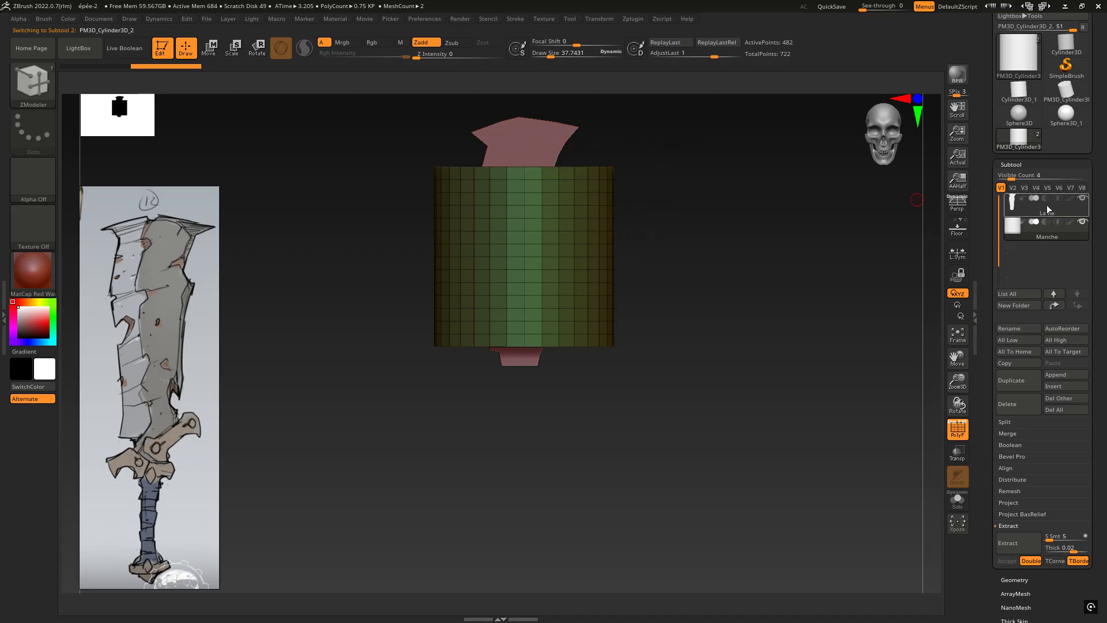
- Make the Lame subtool active and choose the ClayBuildup brush
click(1012, 205)
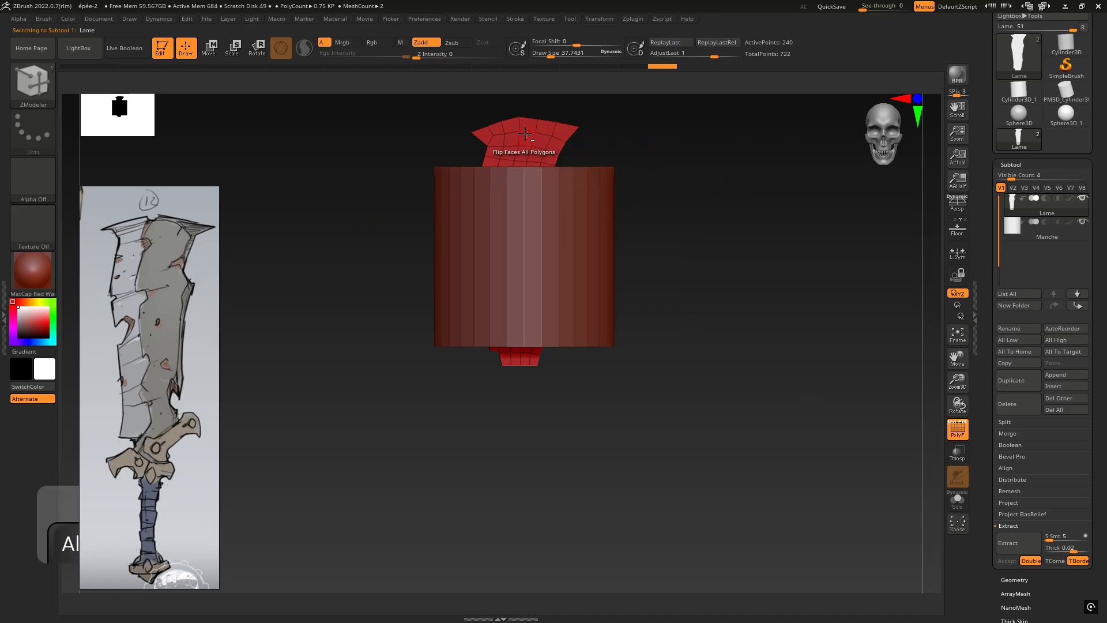
key(ctrl)
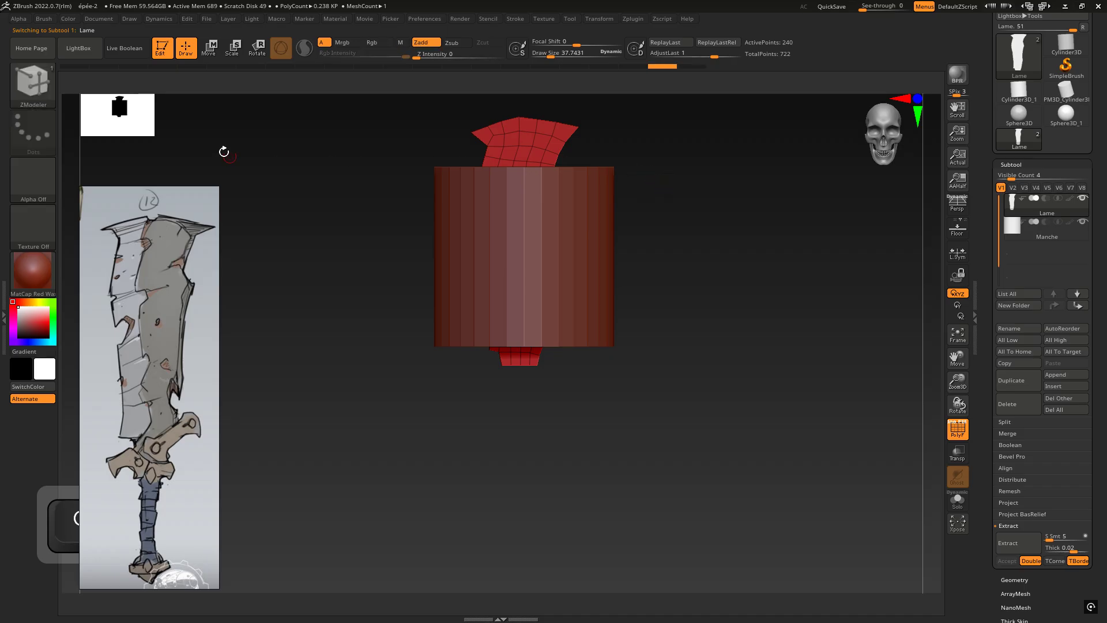
click(34, 90)
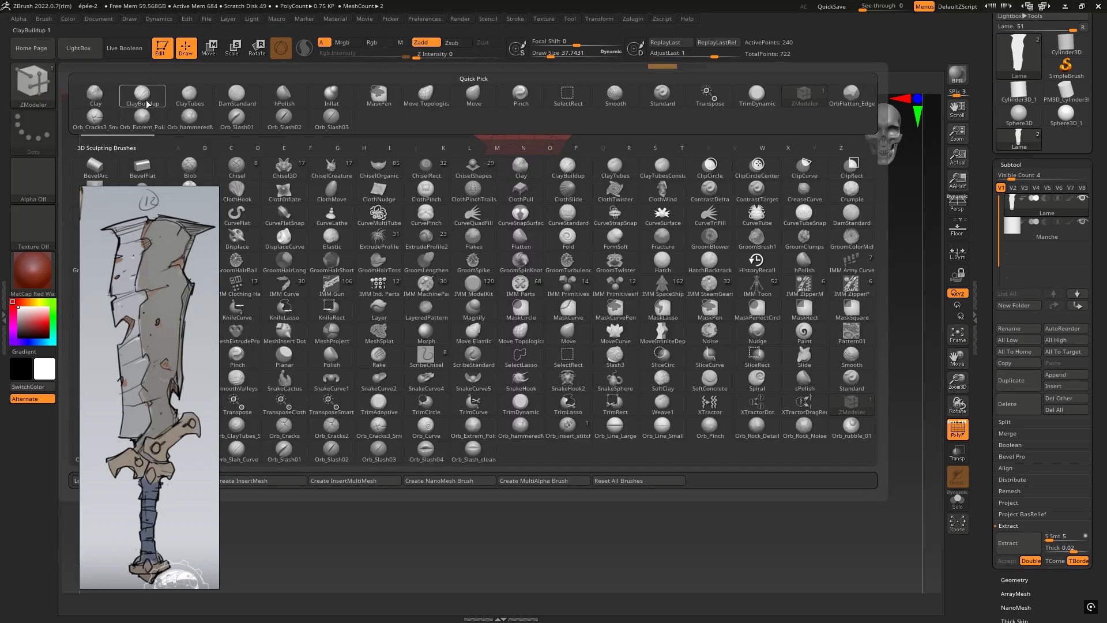
click(149, 104)
- Switch between the blade and the cylinder directly in the viewport, finishing on the Manche cylinder, and turn off the polyframe display
key(alt)
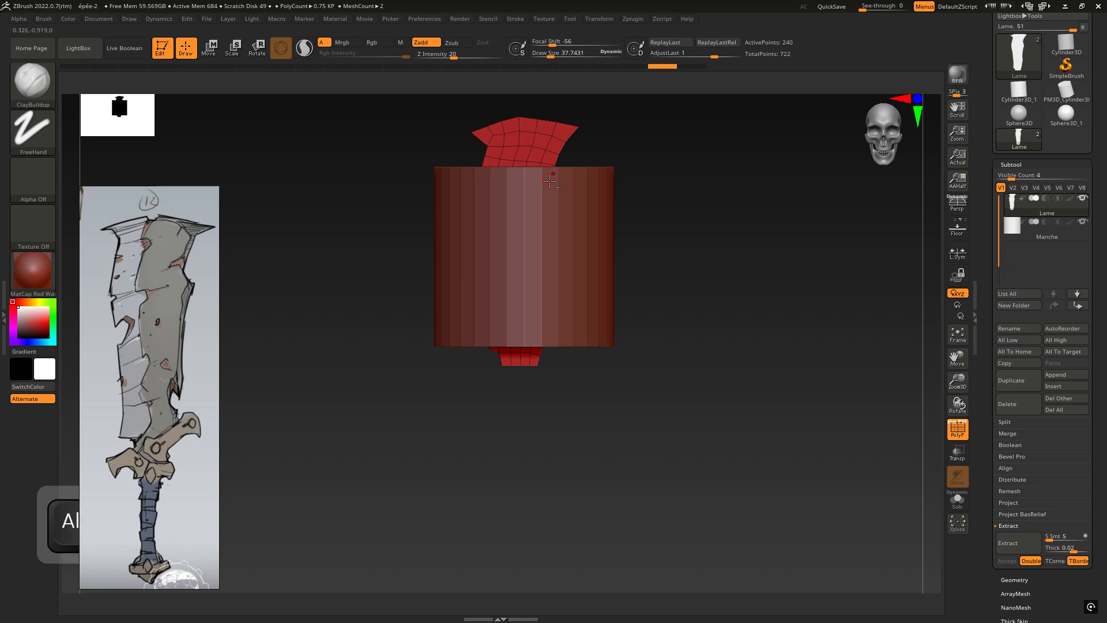
alt+click(532, 278)
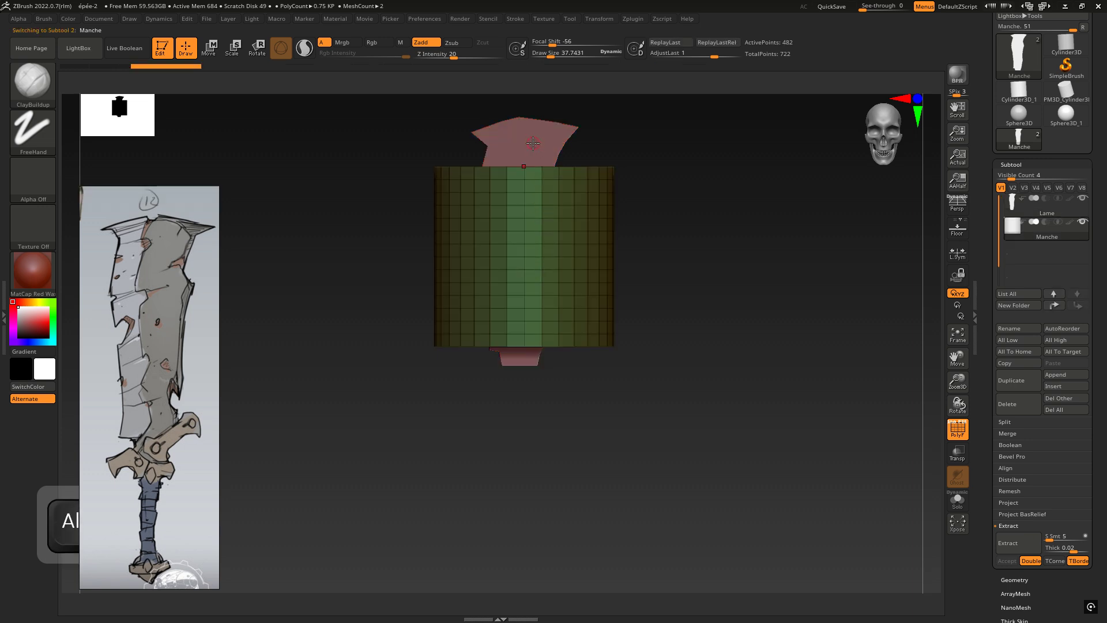
alt+click(533, 143)
alt+click(541, 240)
alt+click(540, 173)
alt+click(545, 199)
alt+click(542, 244)
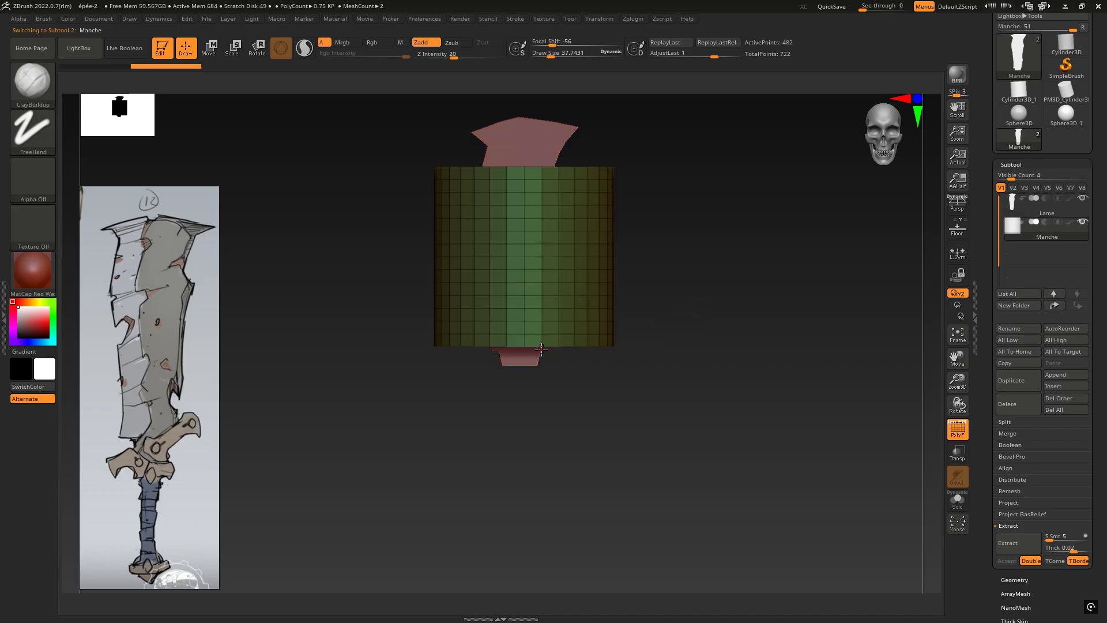
click(957, 429)
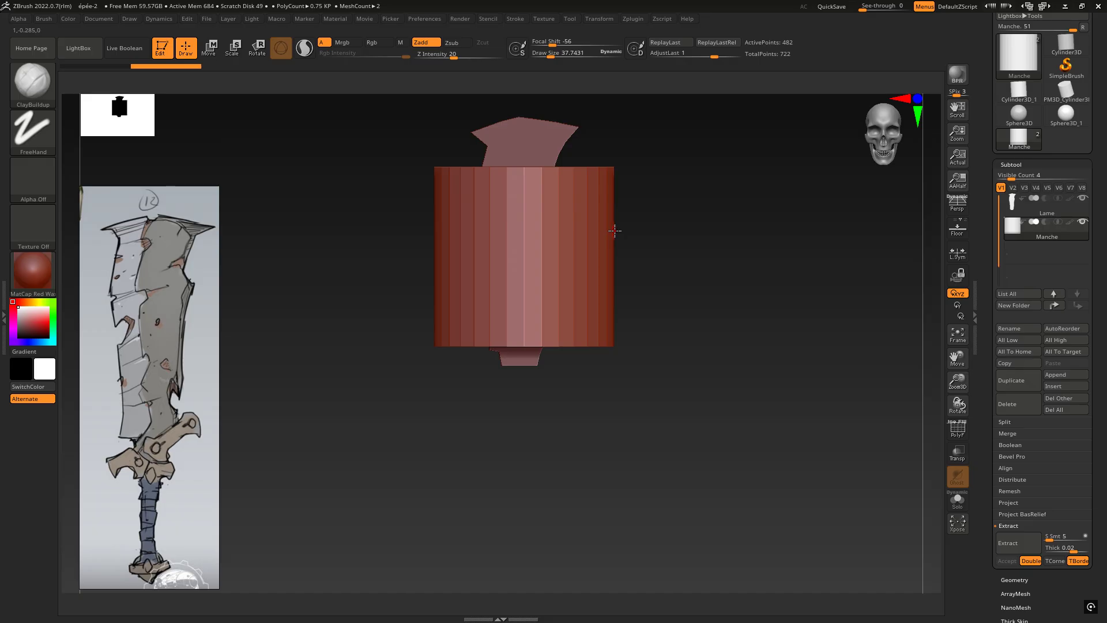
- Move the Manche cylinder straight down along Y until it sits below the blade
key(w)
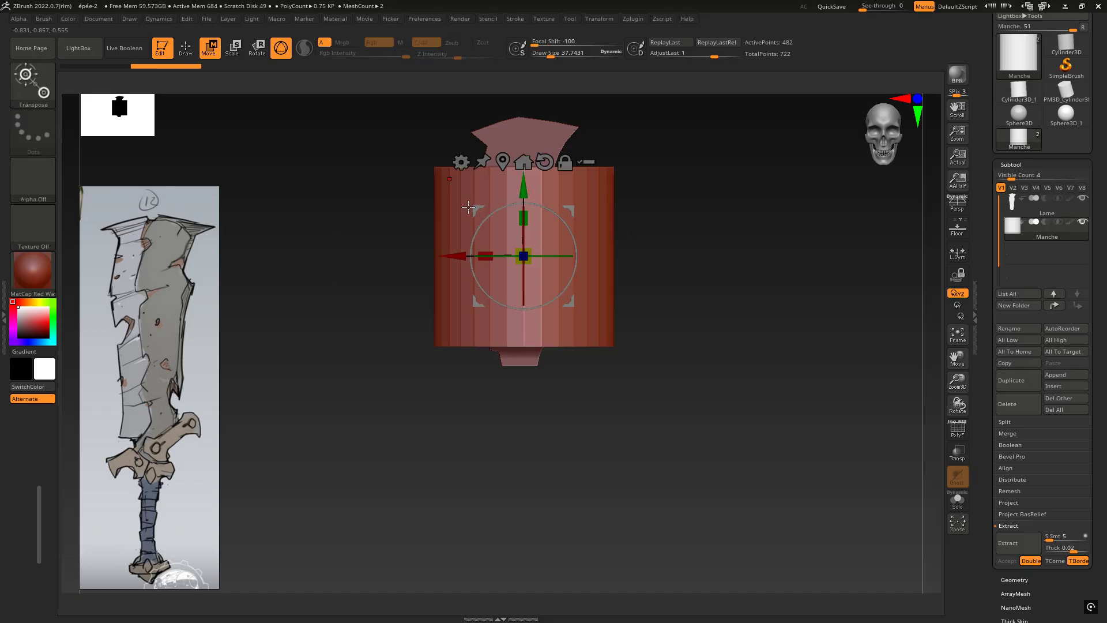
drag(531, 188, 531, 381)
drag(957, 386, 957, 331)
alt+drag(738, 403, 731, 261)
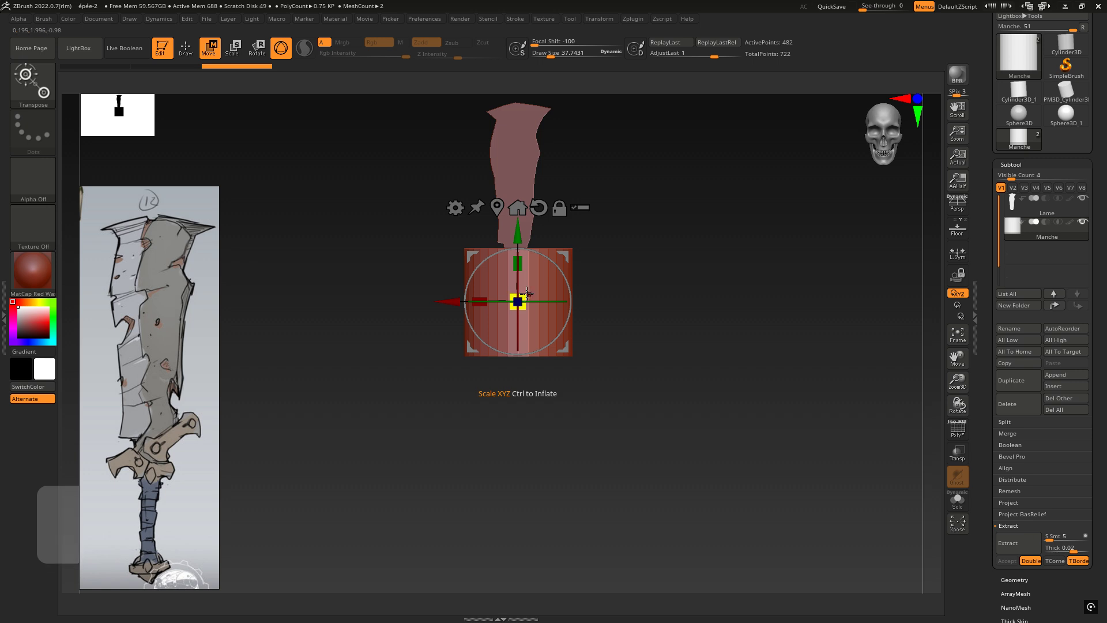
- Scale the cylinder down uniformly, stretch it along Y into a handle shape, and keep it below the blade
drag(523, 296, 510, 304)
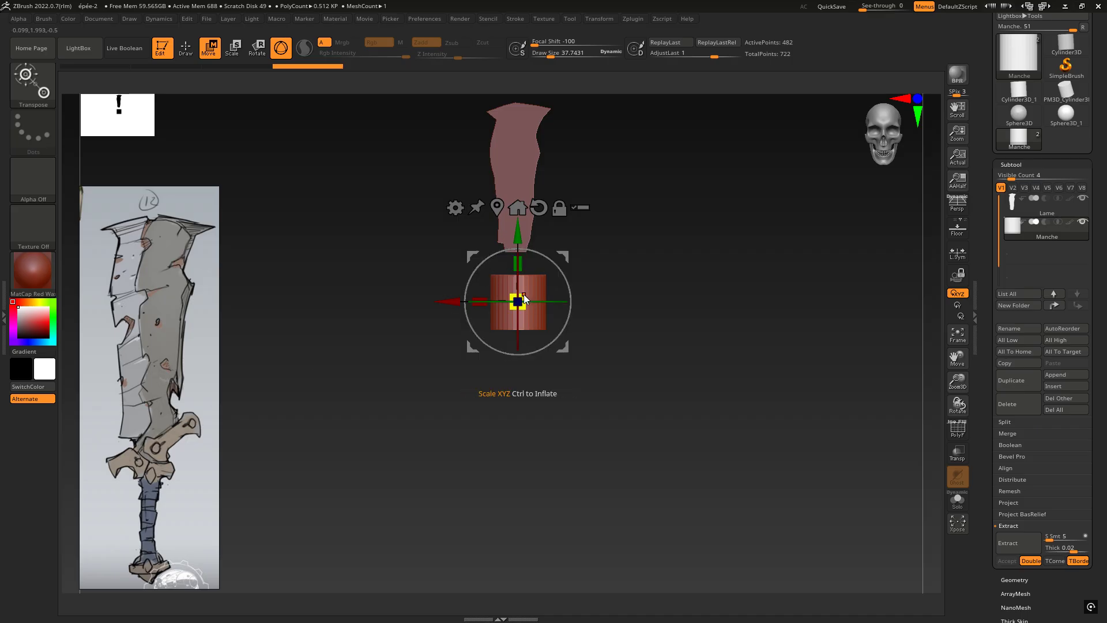
drag(518, 299, 516, 301)
drag(516, 233, 526, 262)
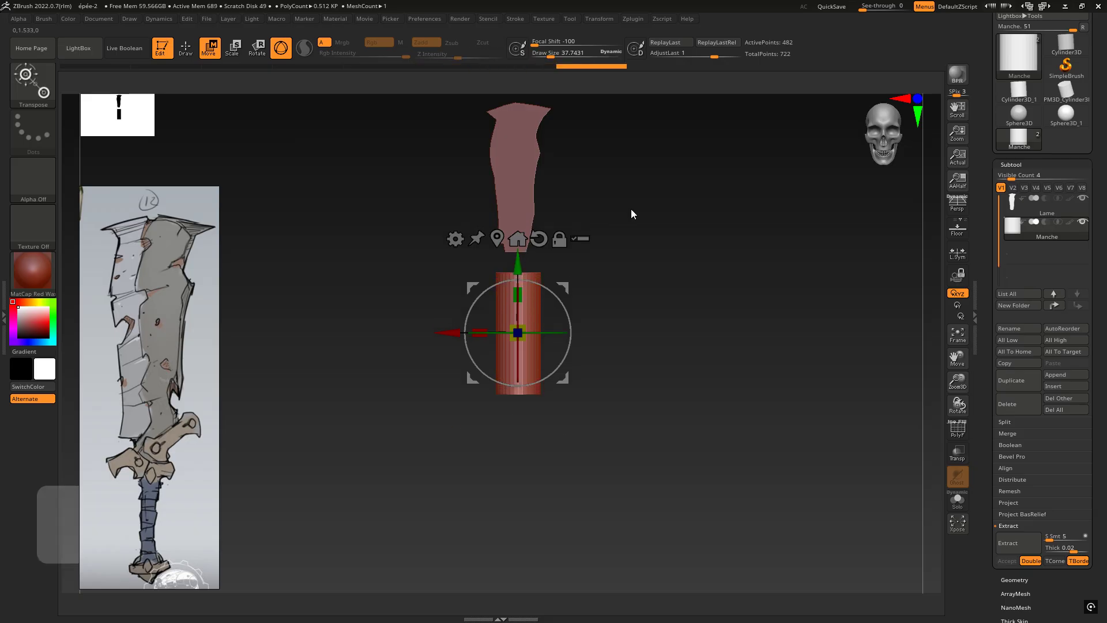
- Bring the sword beside the reference drawing and scale the handle down uniformly so it is clearly thinner than the blade
alt+drag(632, 213, 392, 337)
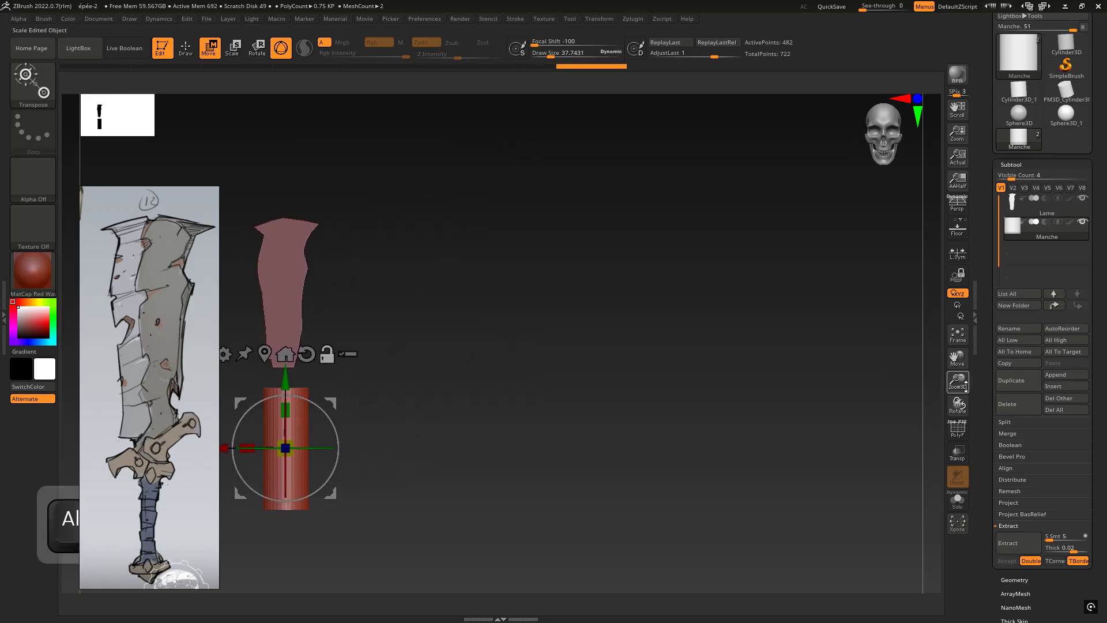
drag(958, 383, 945, 395)
alt+drag(513, 338, 512, 369)
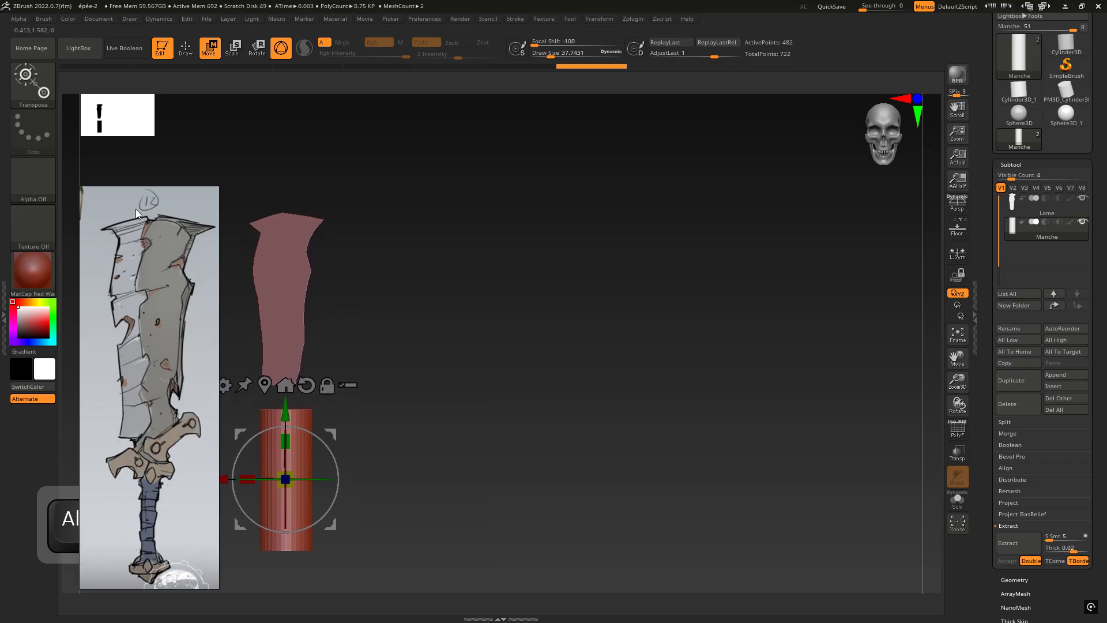
key(space)
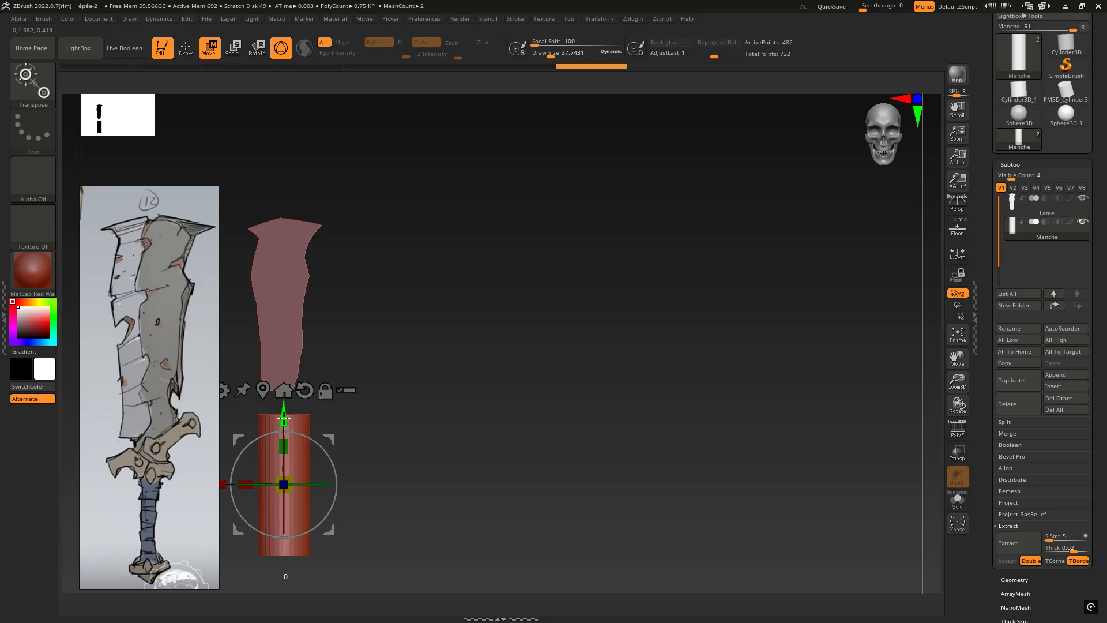
drag(283, 484, 269, 501)
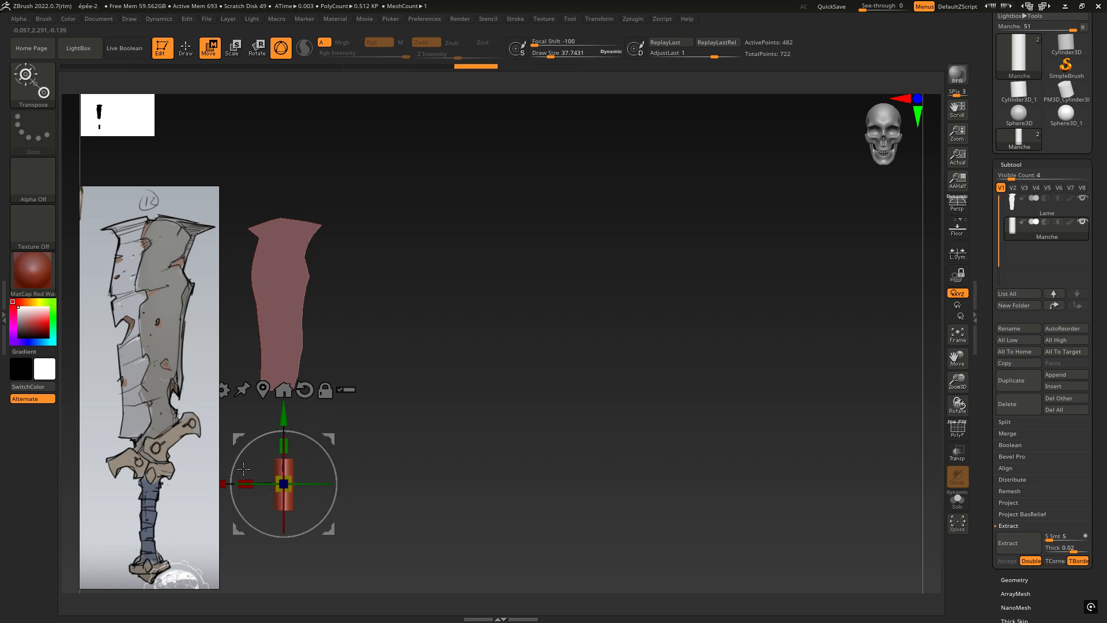
- Shift the handle slightly sideways under the blade and lower it along Y to the level of the reference grip
drag(332, 439, 327, 438)
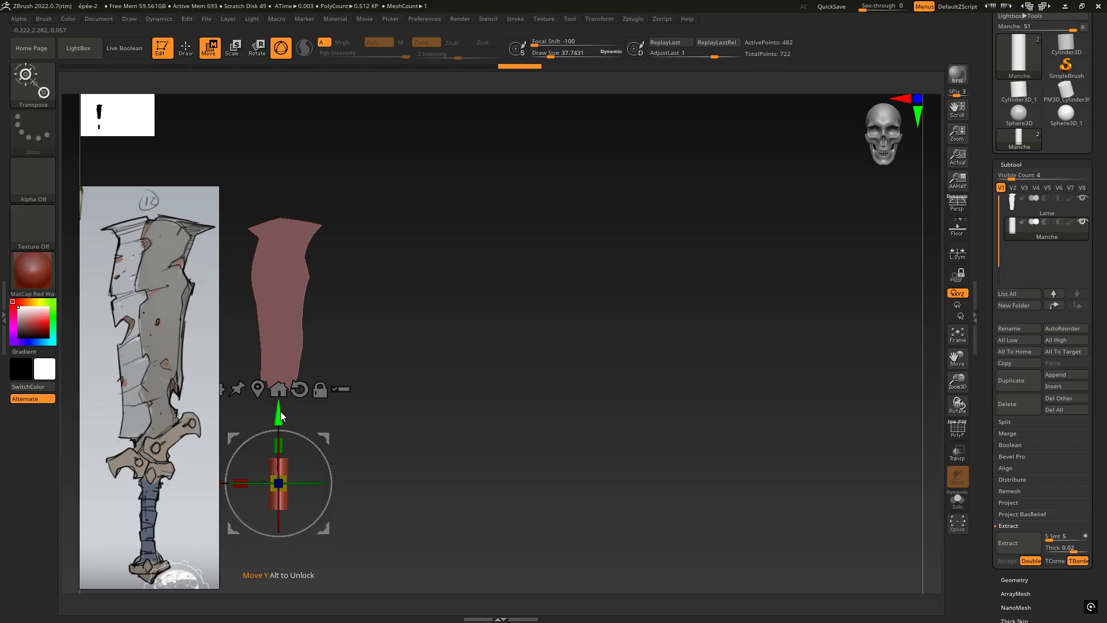
drag(281, 415, 272, 453)
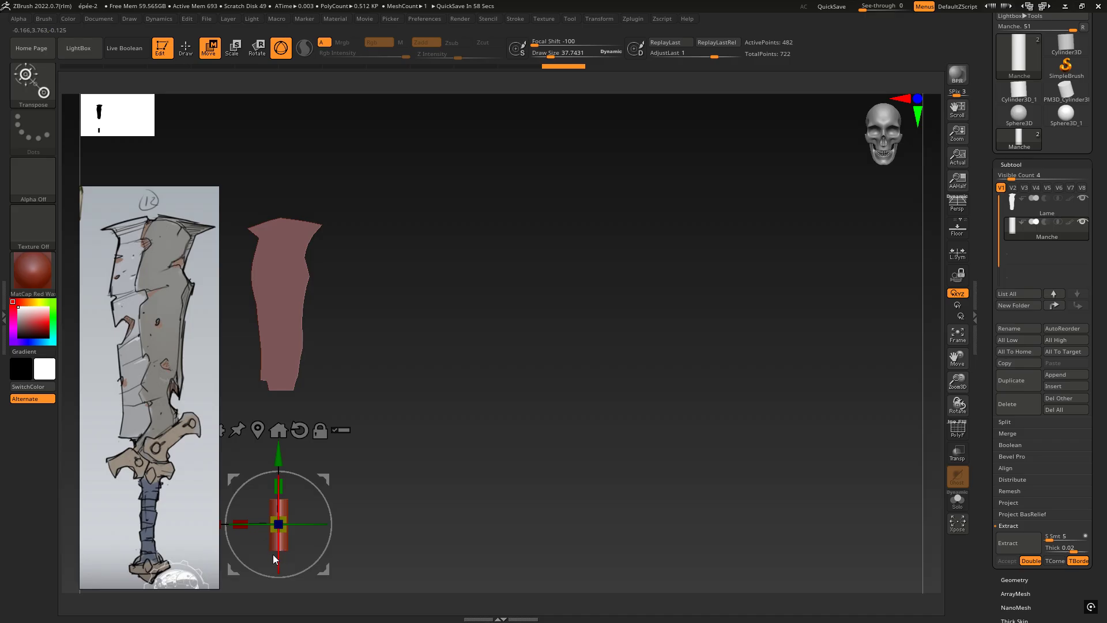
drag(281, 457, 280, 460)
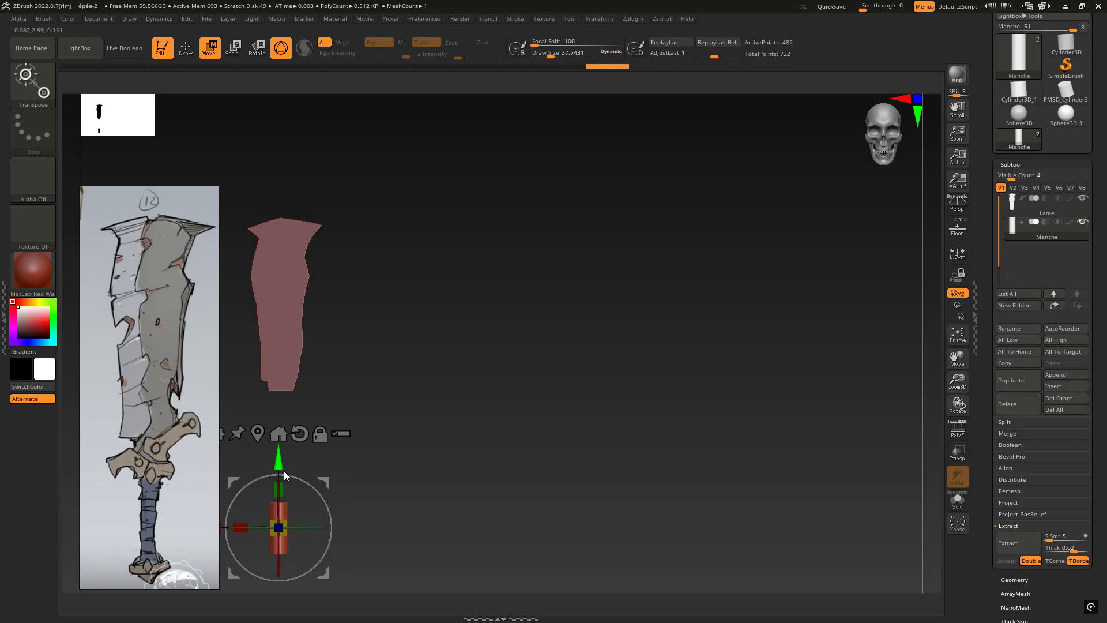
- Relocate the gizmo pivot to the handle's lower end and lengthen the handle upward along Y
alt+drag(280, 455, 288, 491)
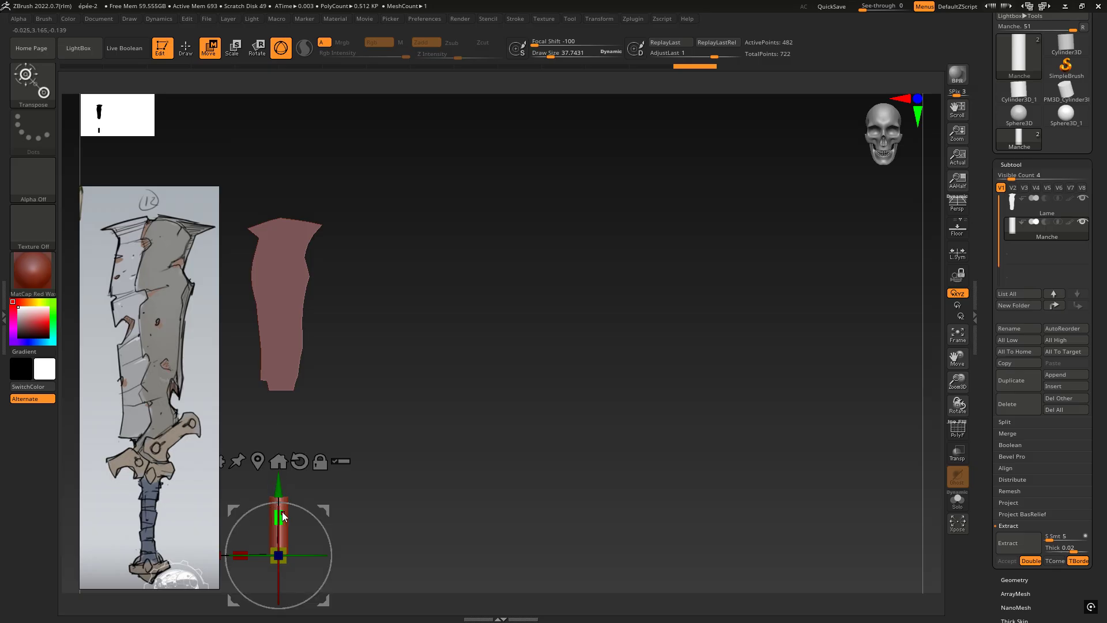
drag(282, 512, 281, 491)
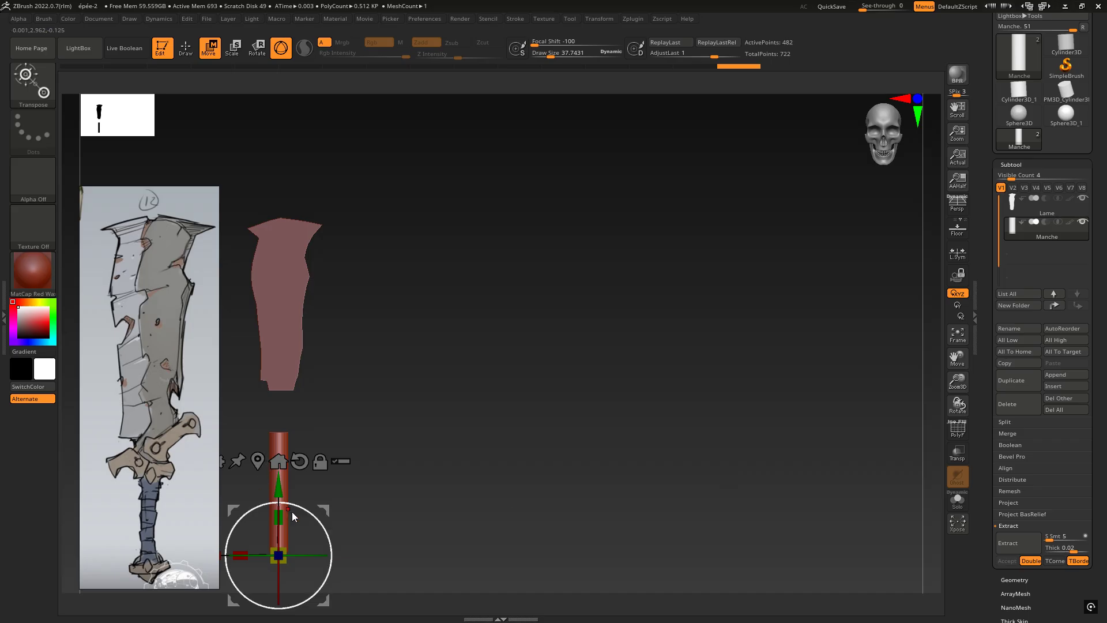
drag(279, 514, 283, 522)
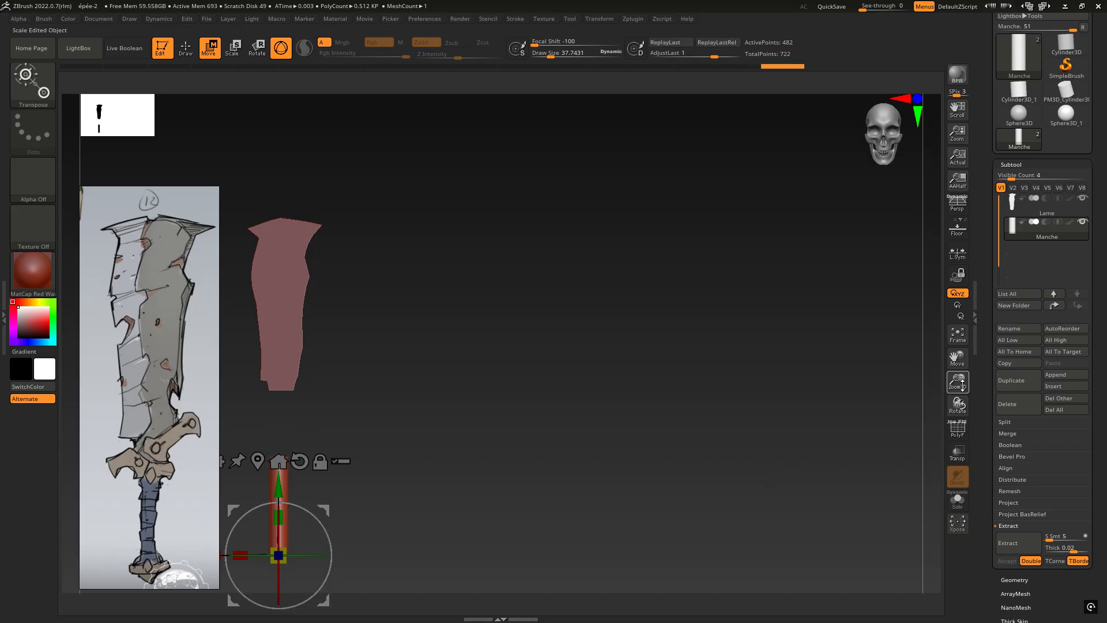
- Compare the blade with the reference drawing and raise the handle along Y until its top meets the blade's base
drag(958, 382, 963, 392)
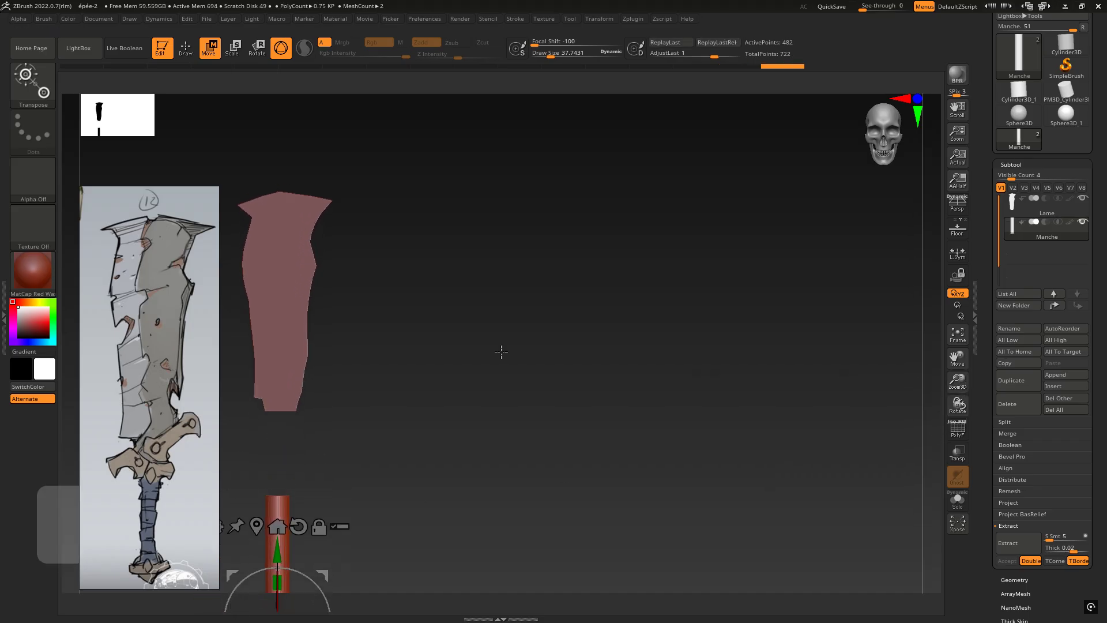
alt+drag(425, 351, 432, 373)
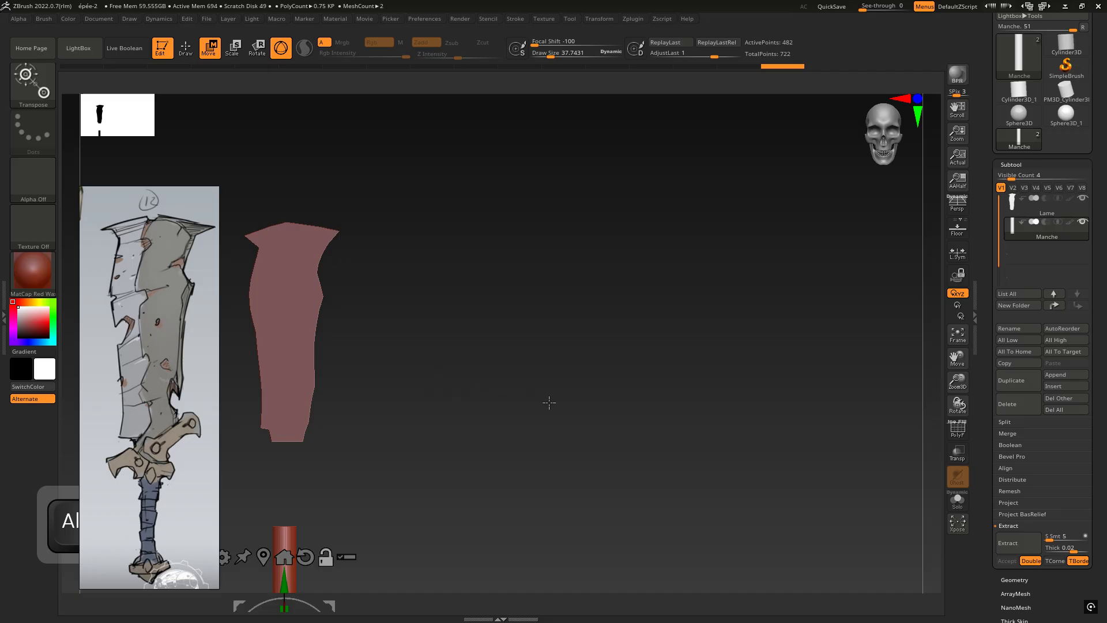
drag(958, 383, 959, 390)
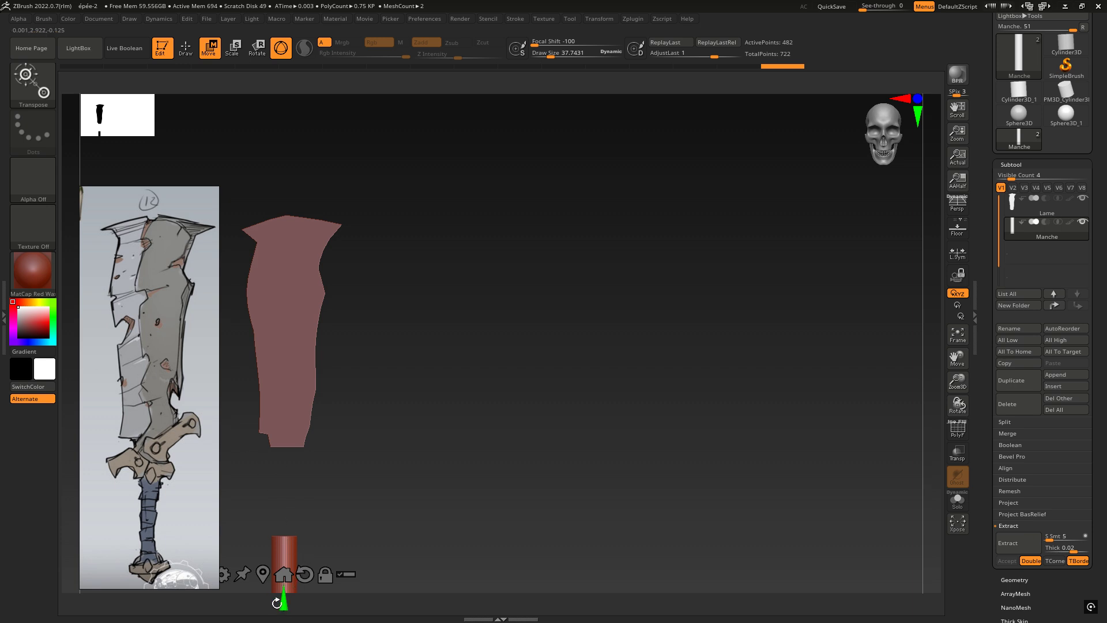
mouse_move(284, 603)
mouse_down()
mouse_move(291, 462)
mouse_move(284, 557)
mouse_move(288, 517)
mouse_up()
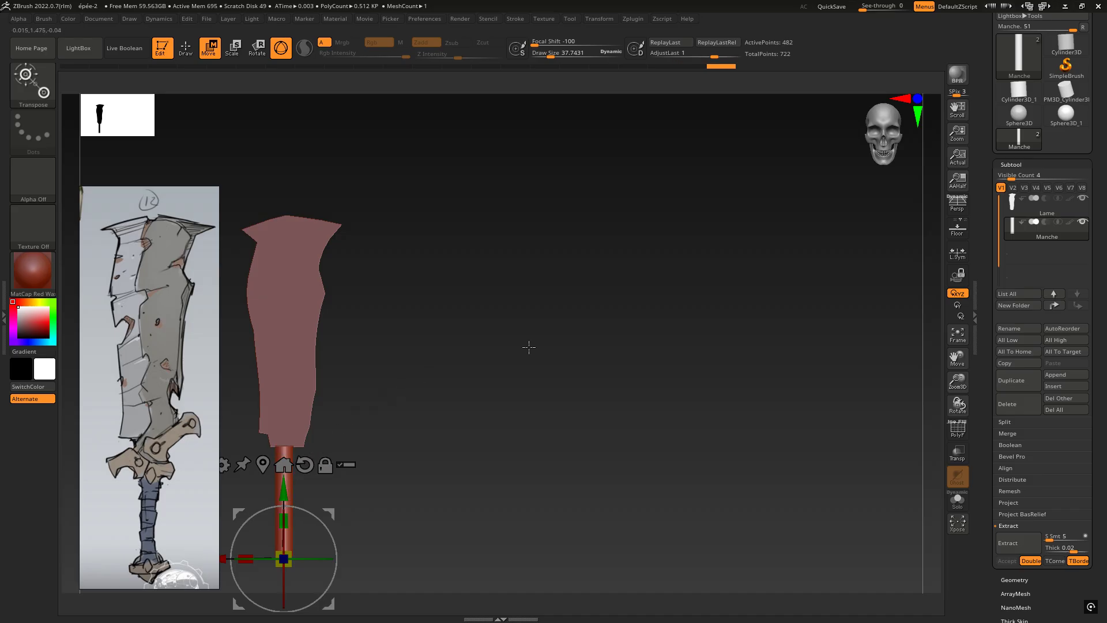
- From the side view, shift the handle along Z to centre it on the blade's thickness, and return to the front view
drag(545, 358, 482, 366)
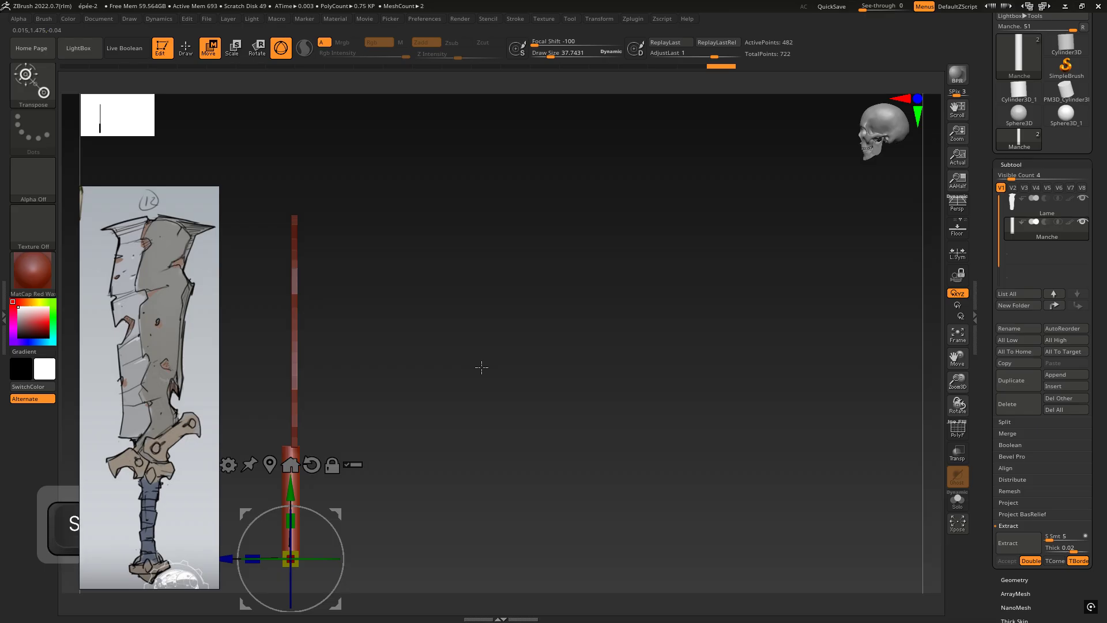
alt+drag(368, 454, 568, 348)
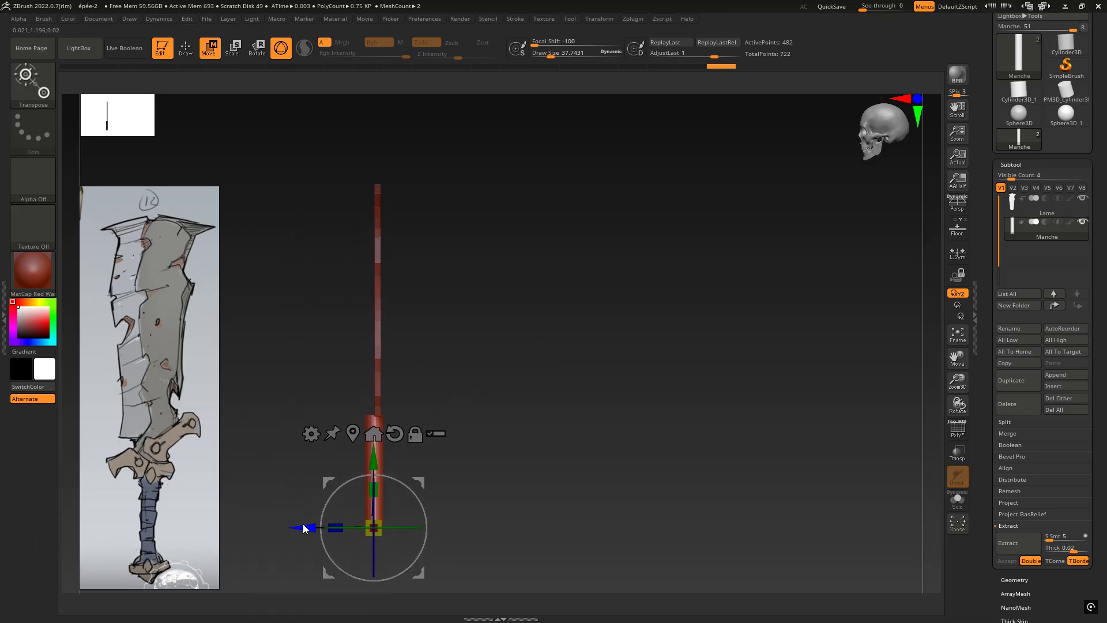
drag(304, 529, 306, 529)
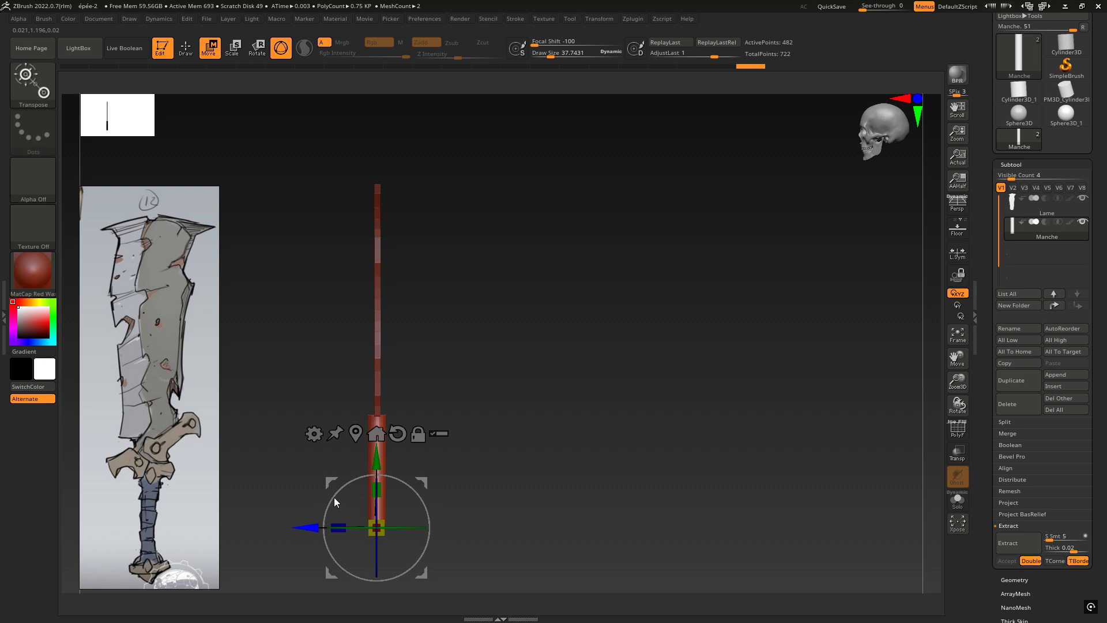
drag(479, 362, 534, 364)
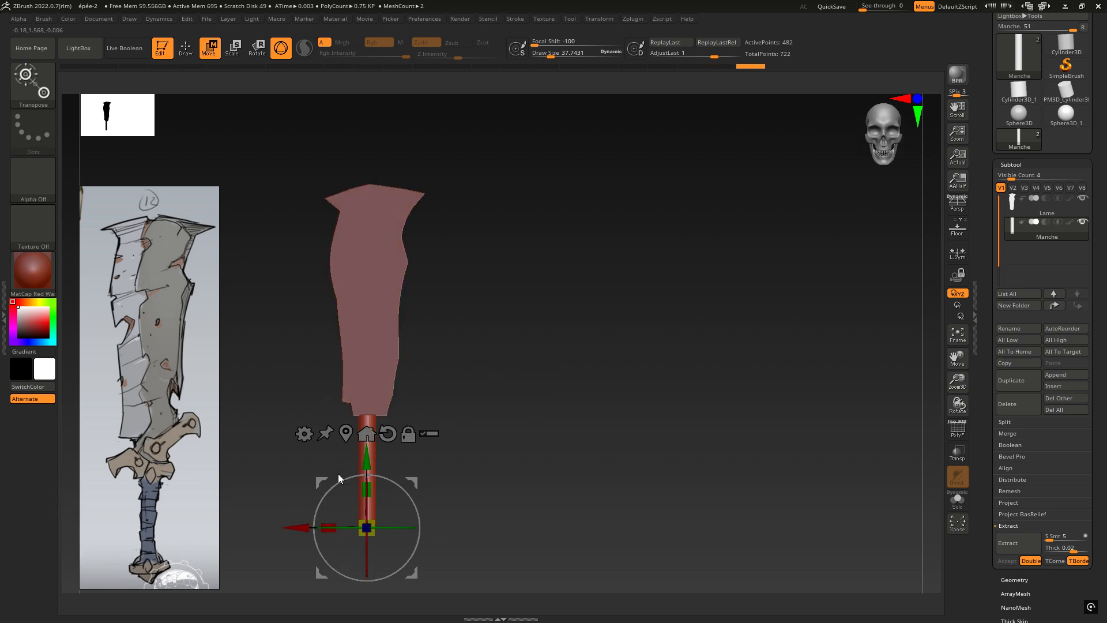
drag(484, 380, 404, 433)
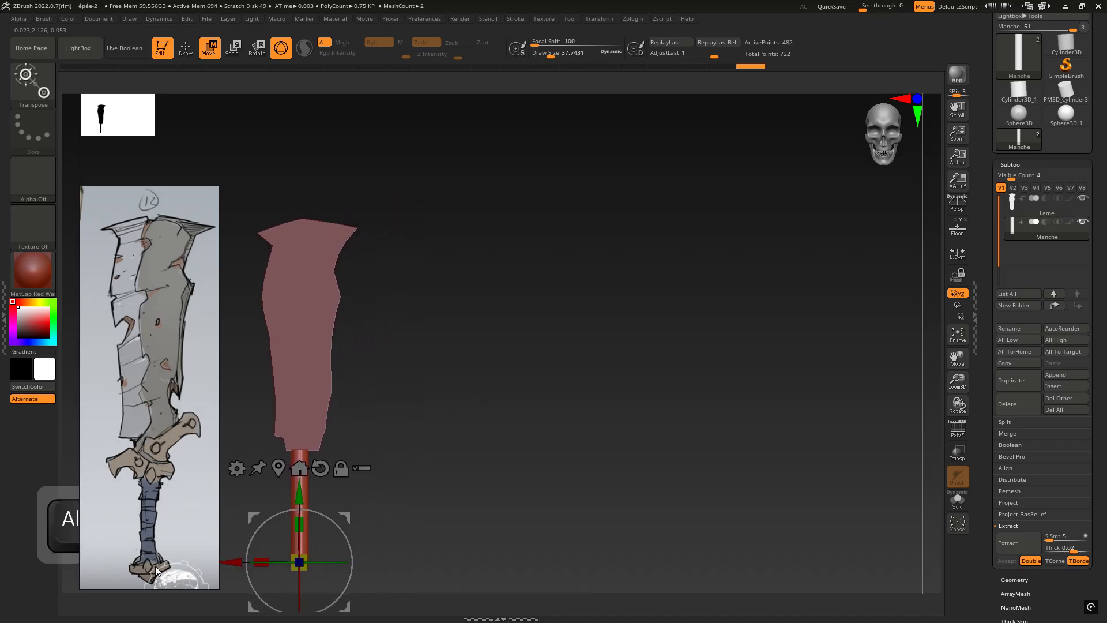
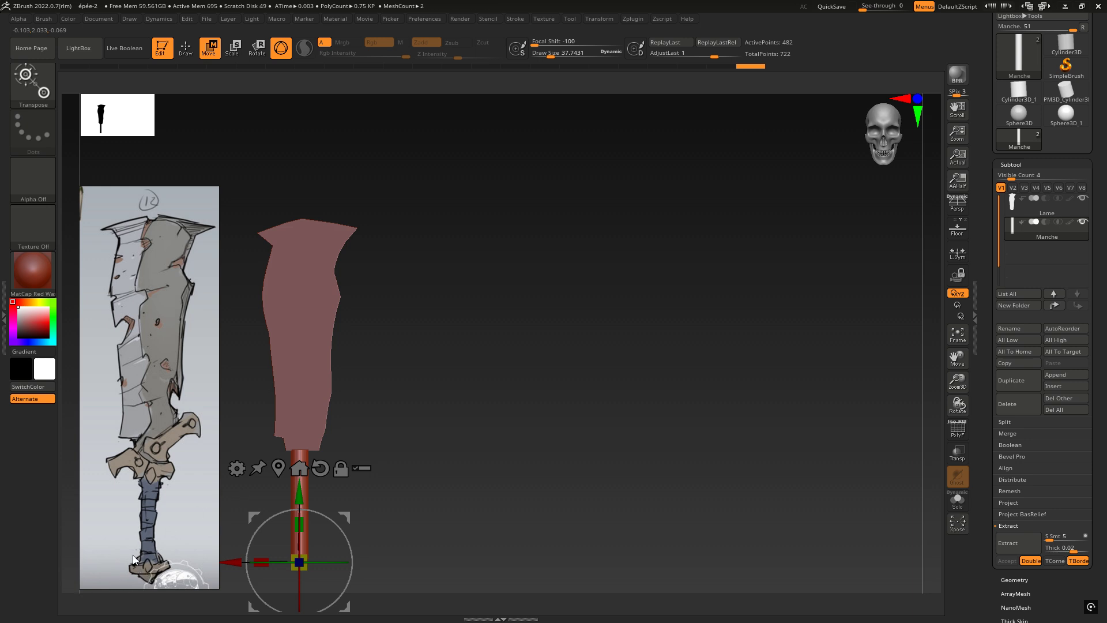
- Insert a Sphere3D subtool for the pommel and move it down along Y to the handle's lower end
alt+drag(444, 424, 631, 313)
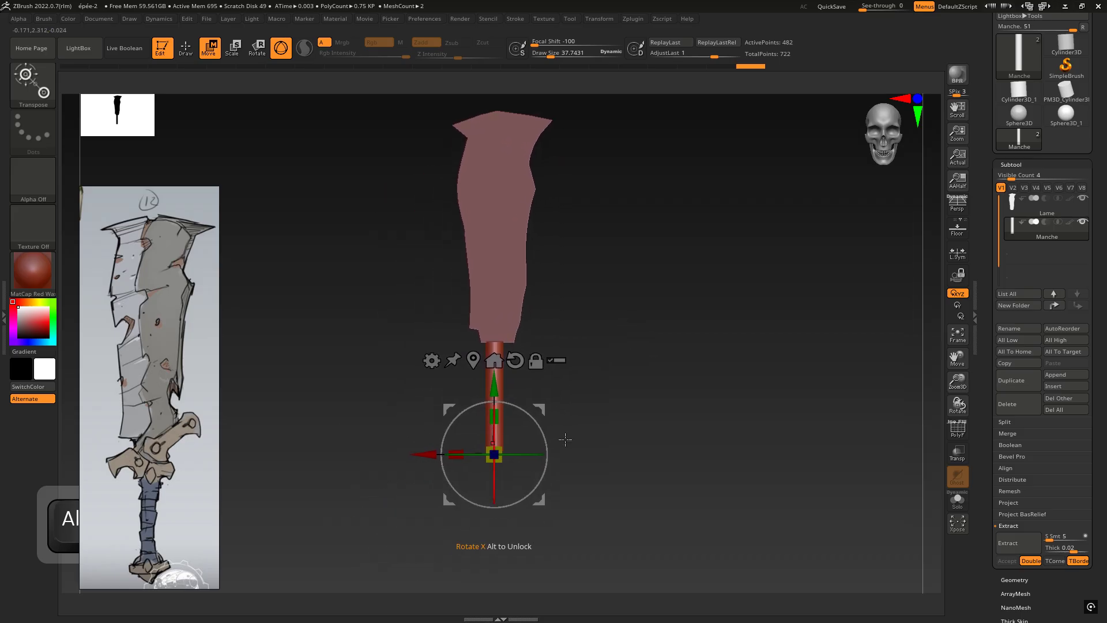
click(1060, 385)
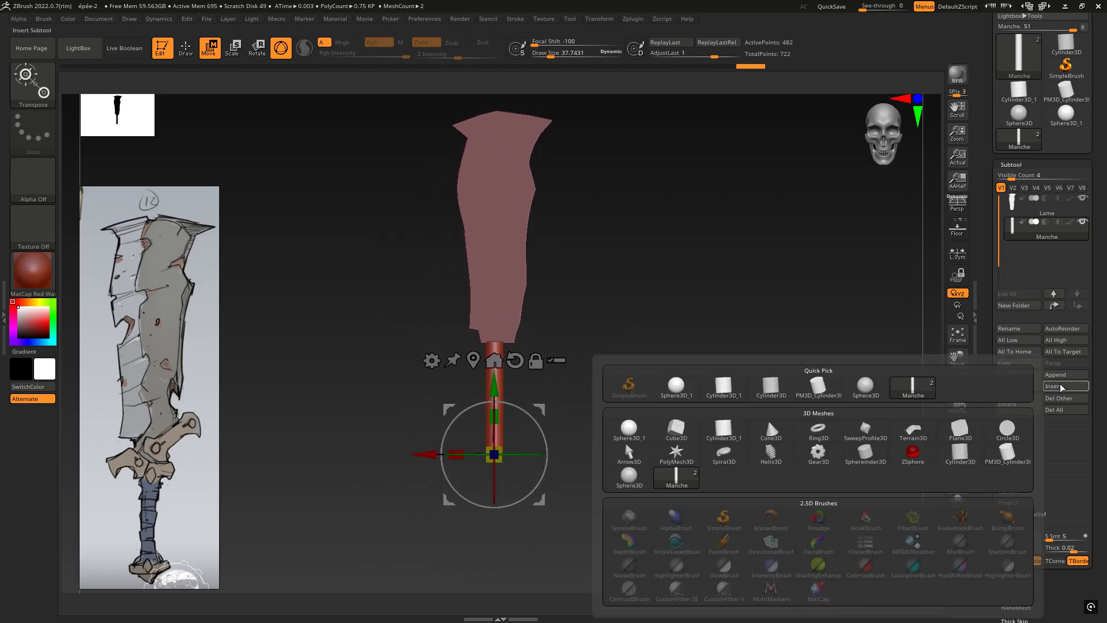
click(864, 387)
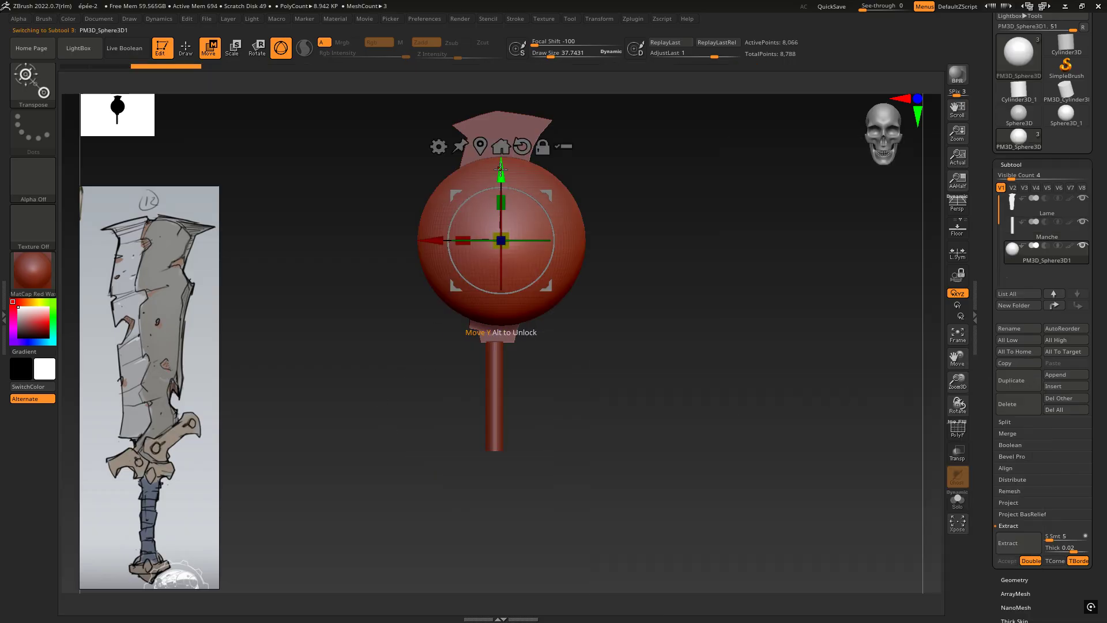
drag(501, 168, 468, 481)
- Scale the sphere down uniformly to pommel size, matching the reference drawing
drag(503, 384, 502, 390)
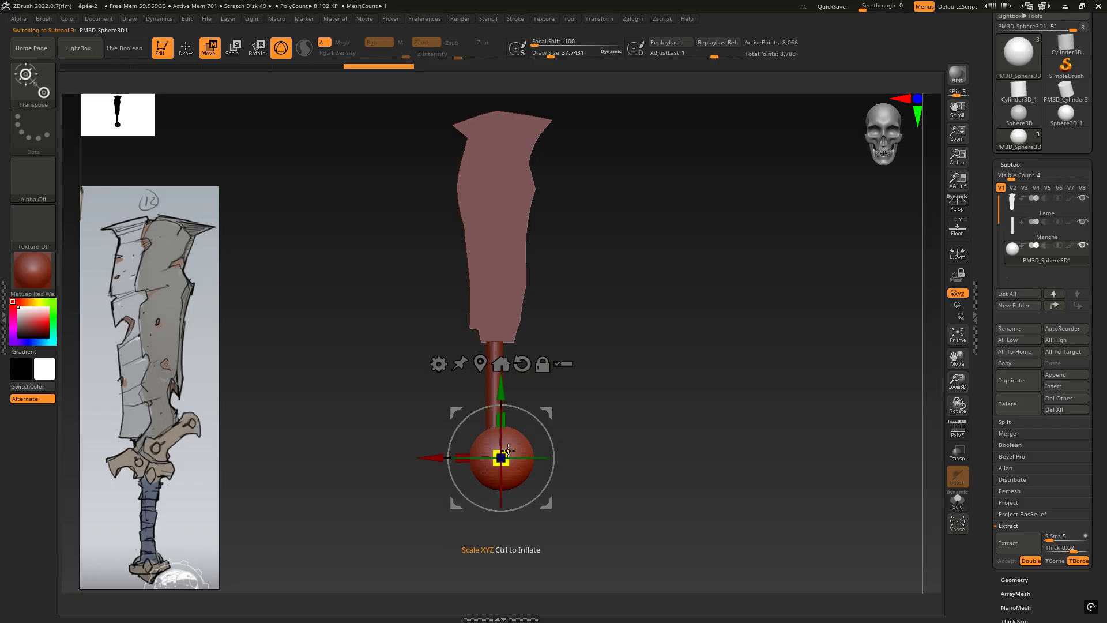
drag(508, 452, 540, 378)
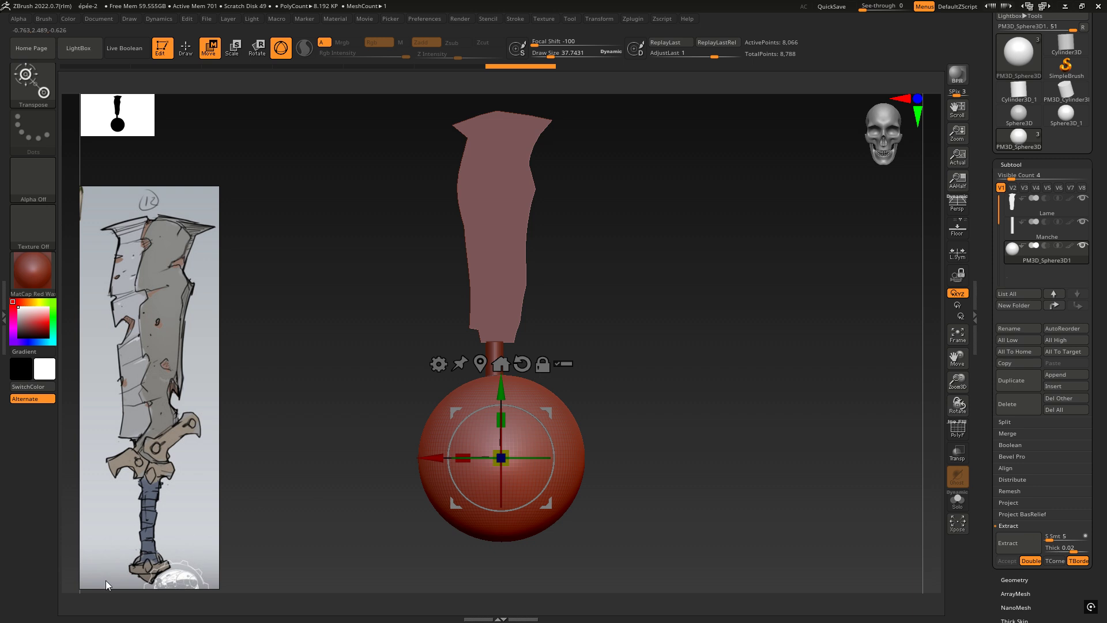
drag(507, 453, 468, 483)
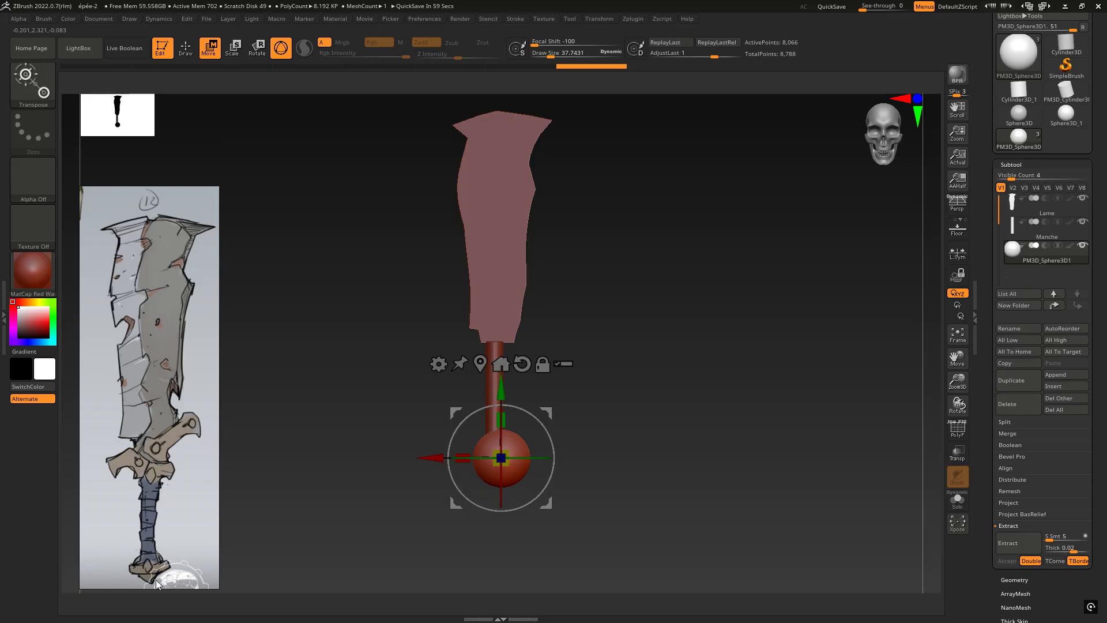
- Convert the pommel sphere to DynaMesh at a resolution of 64 and check its polygon wireframe
mouse_move(664, 372)
mouse_down()
mouse_move(601, 376)
mouse_move(664, 377)
mouse_up()
mouse_move(620, 432)
mouse_down()
mouse_move(630, 376)
mouse_move(631, 421)
mouse_up()
drag(967, 375, 964, 358)
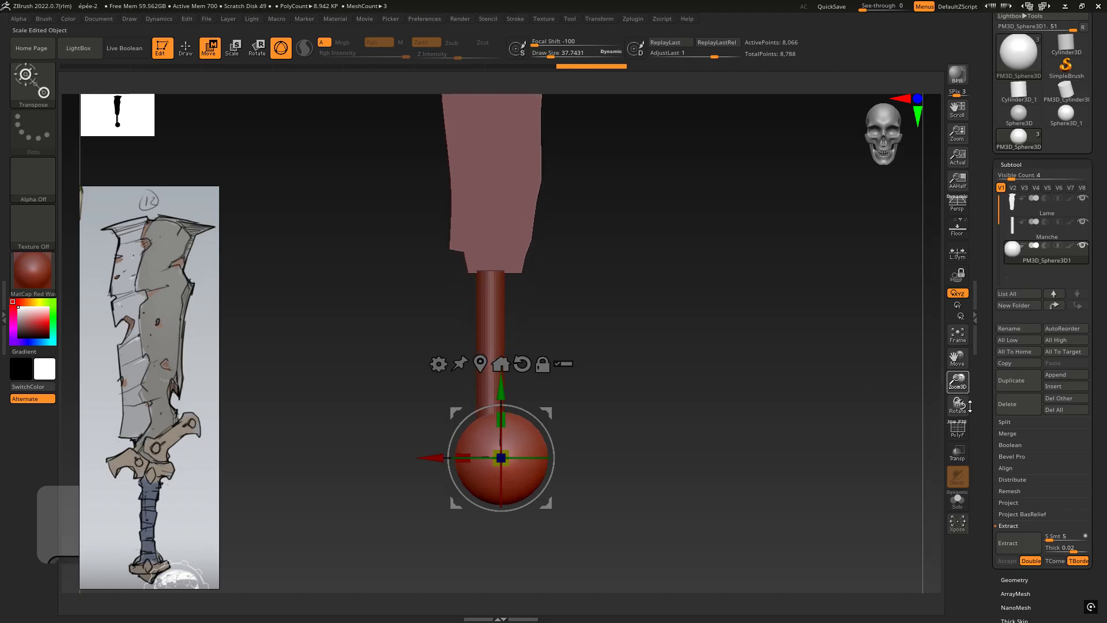
alt+drag(732, 434, 713, 349)
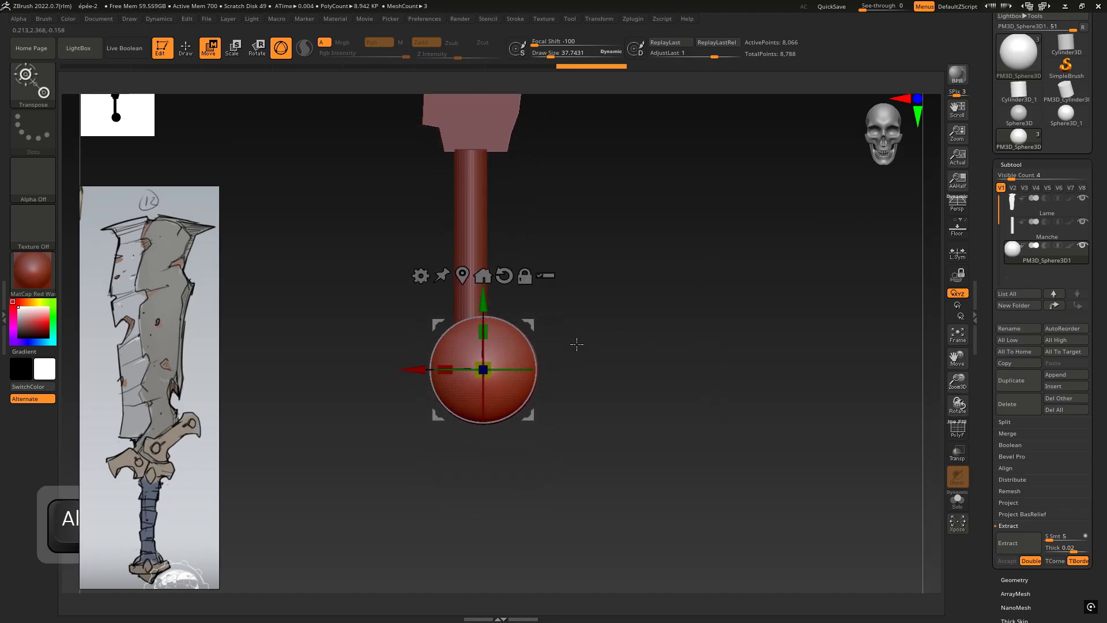
scroll(1105, 271, down, 5)
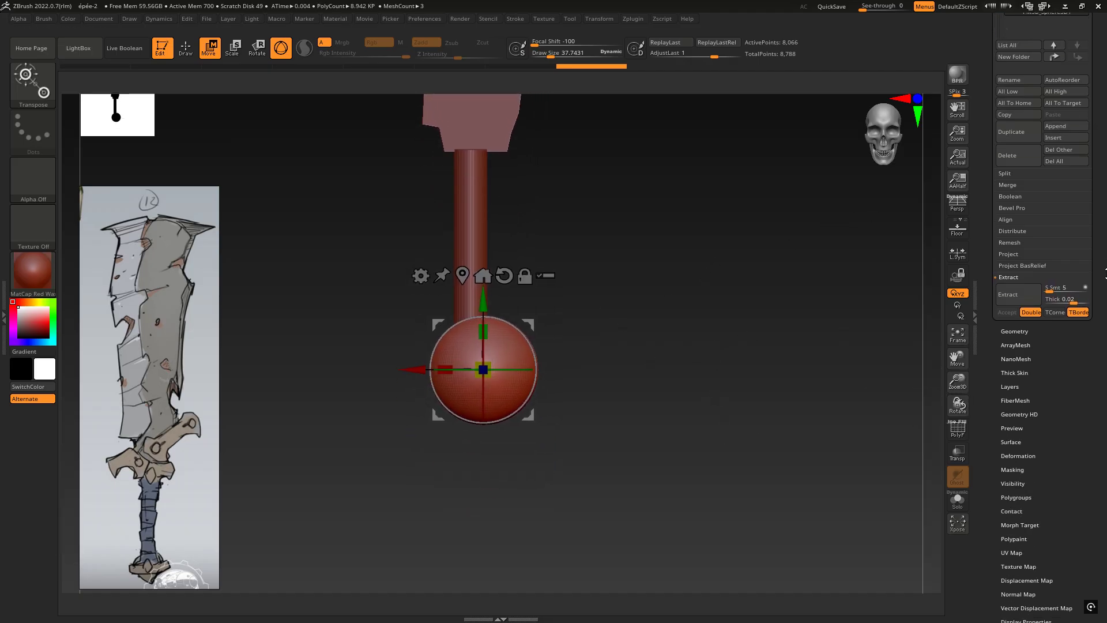
scroll(1105, 271, down, 2)
click(1020, 234)
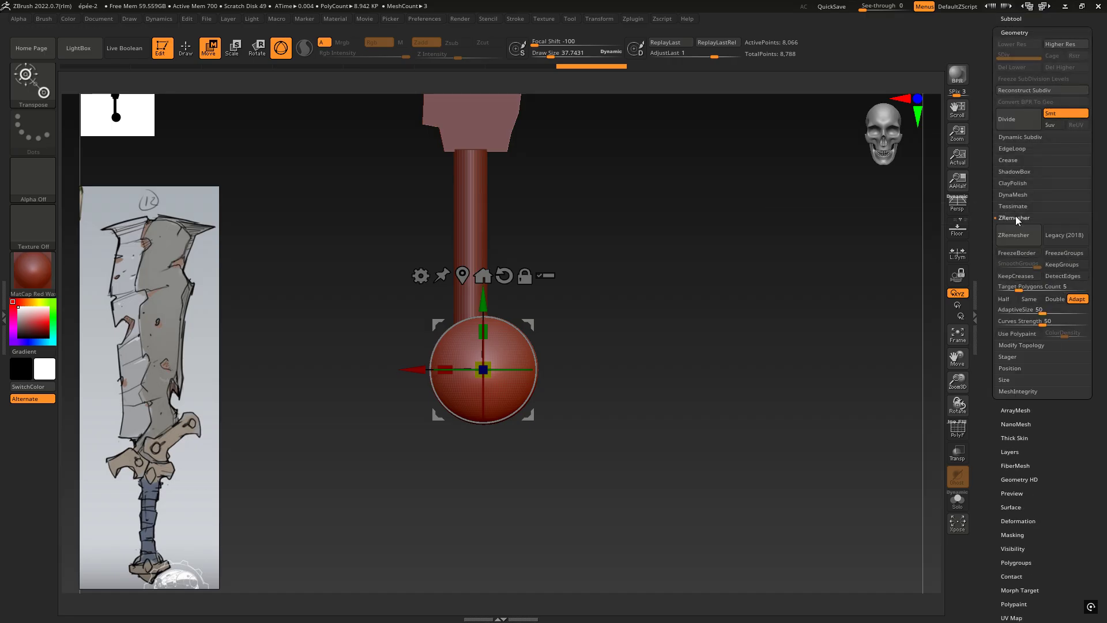
click(1015, 217)
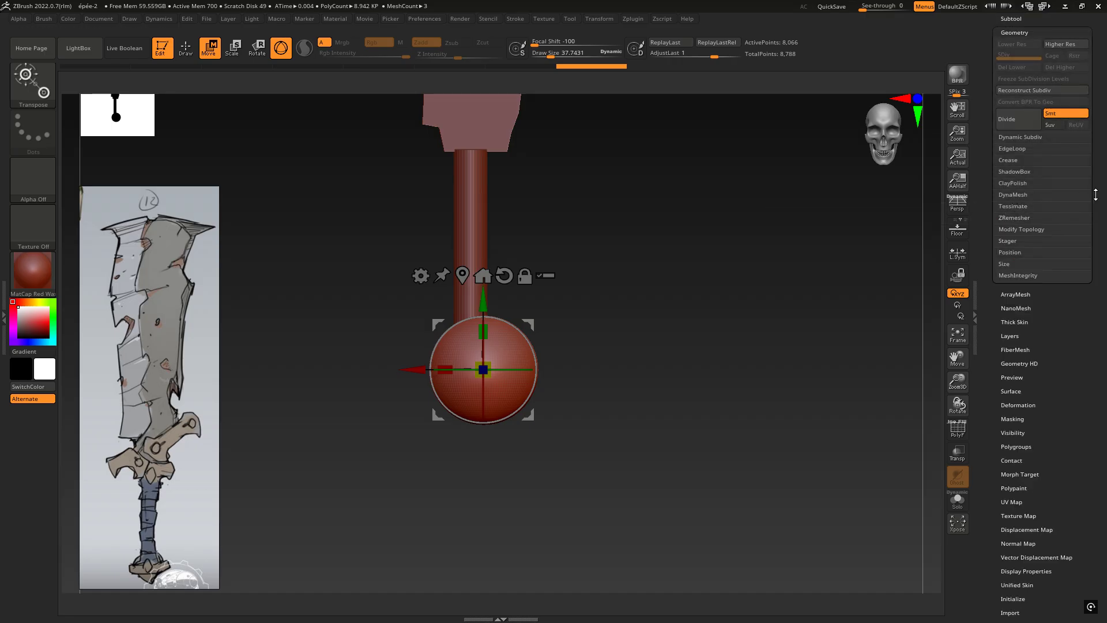
drag(1096, 192, 1102, 219)
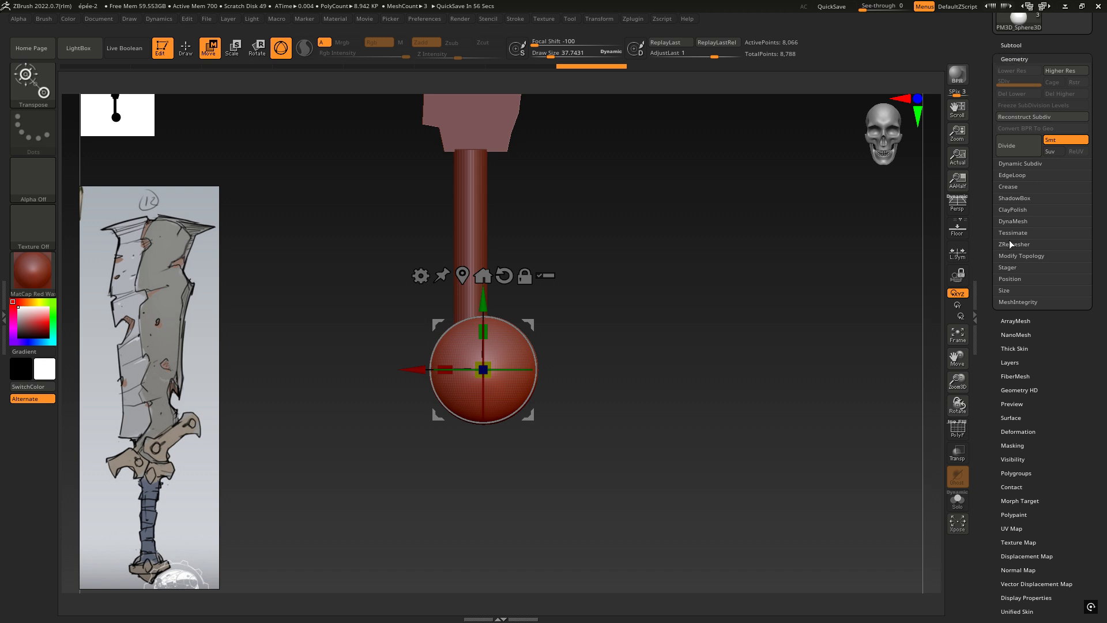
click(1013, 221)
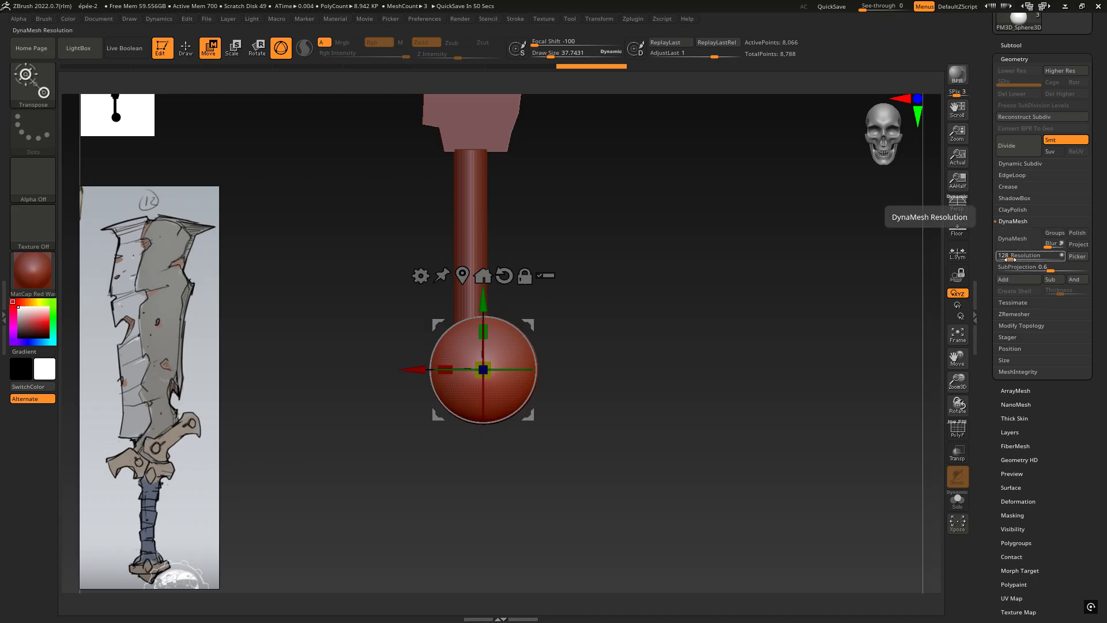
drag(1010, 259, 1009, 259)
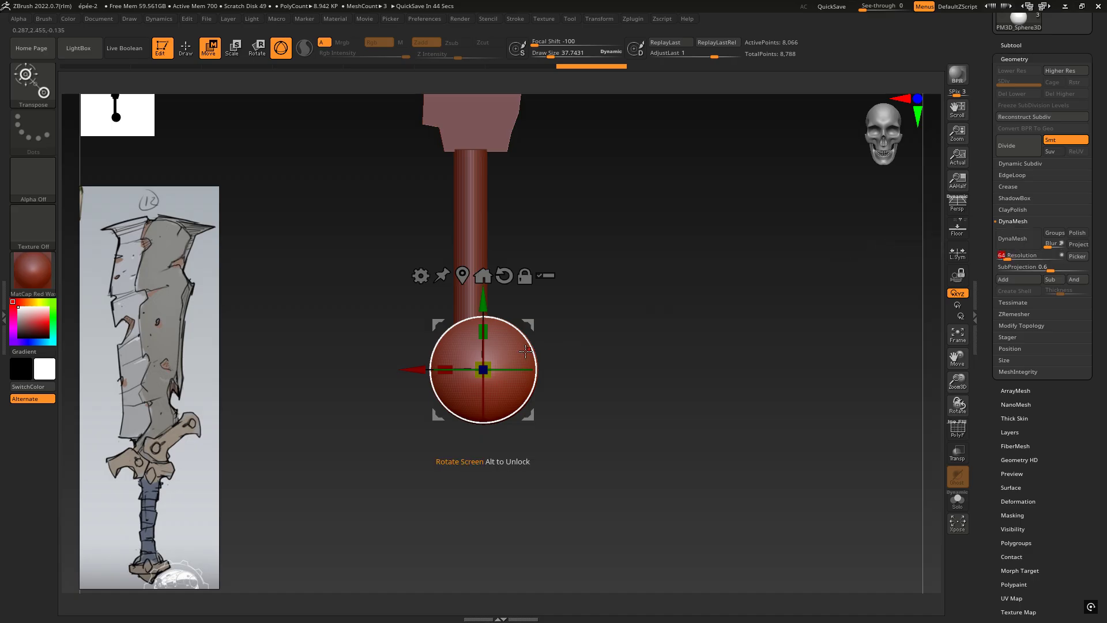
click(1020, 240)
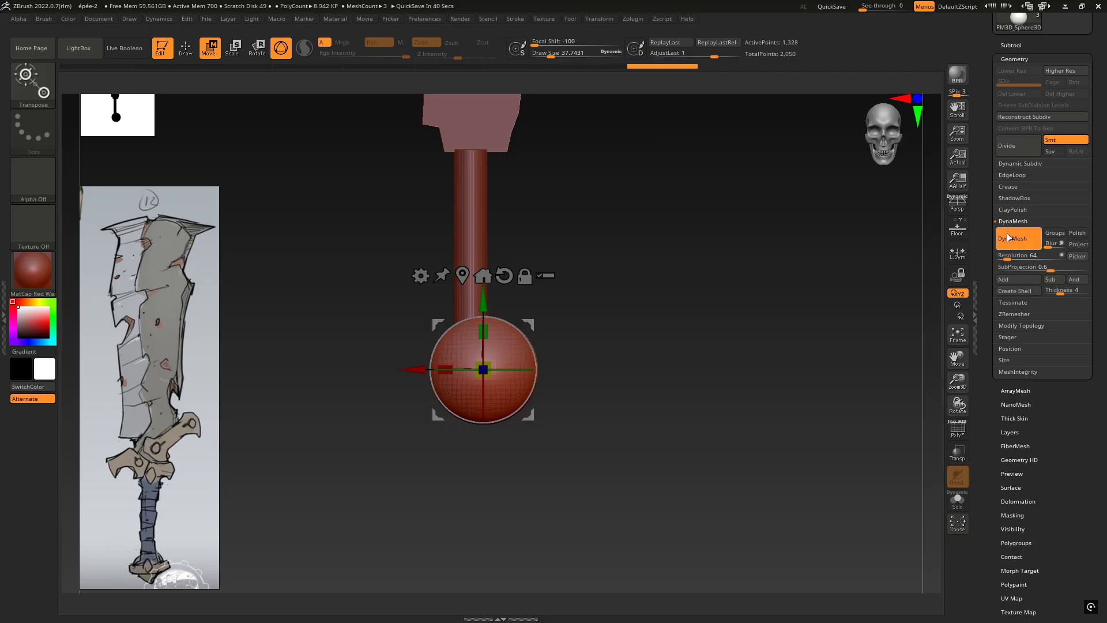
click(957, 428)
click(957, 428)
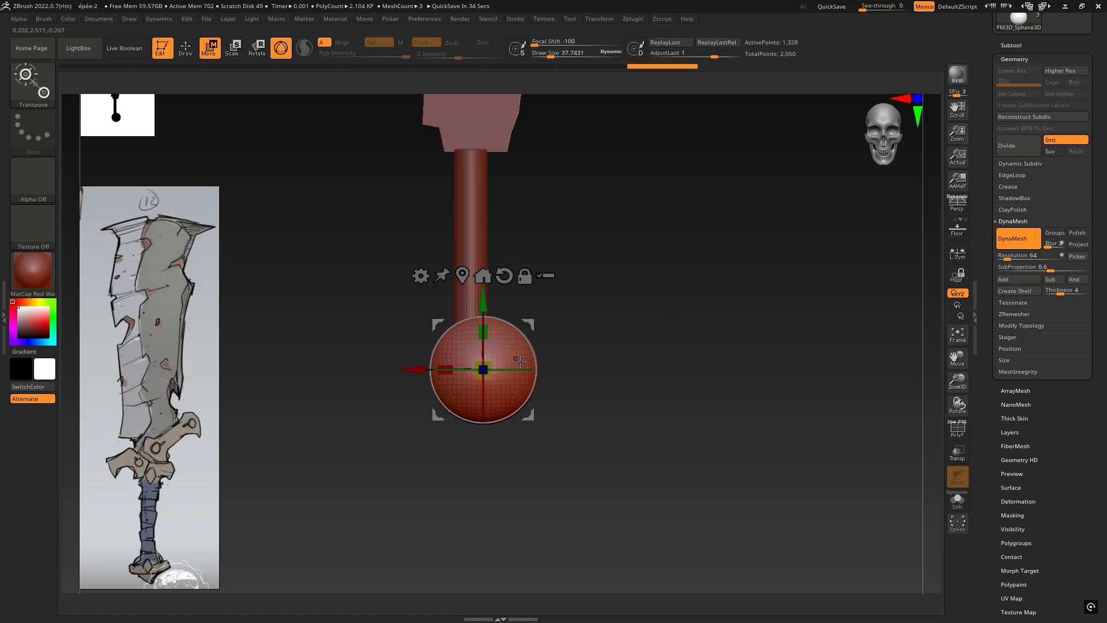
- Switch to the Move brush and enlarge its draw size to about 96
key(1)
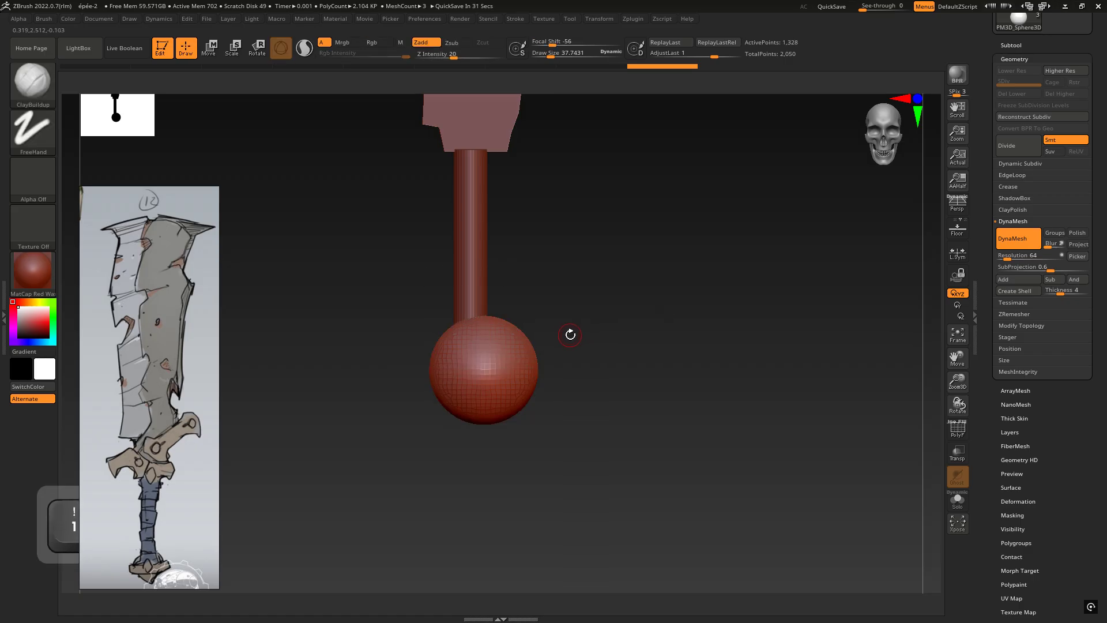
key(4)
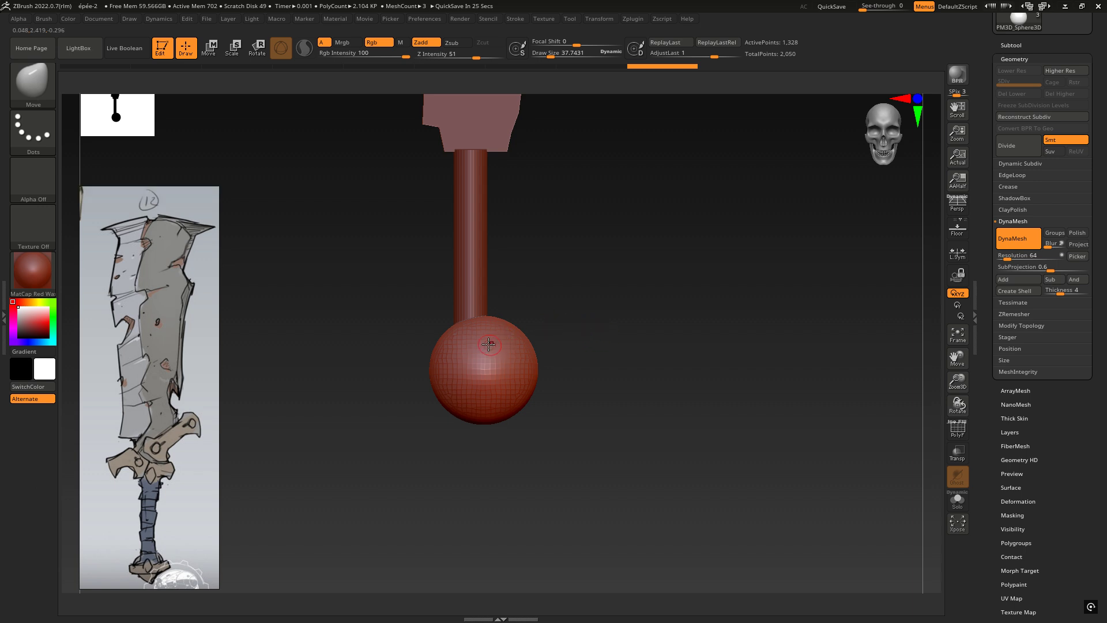
key(space)
drag(597, 316, 607, 316)
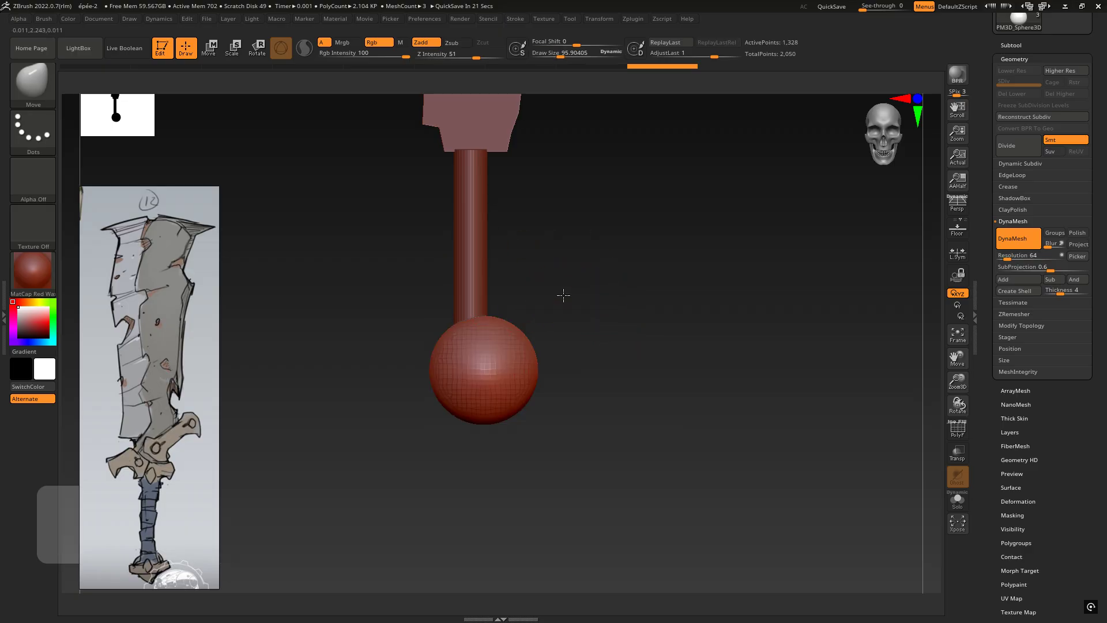
key(shift)
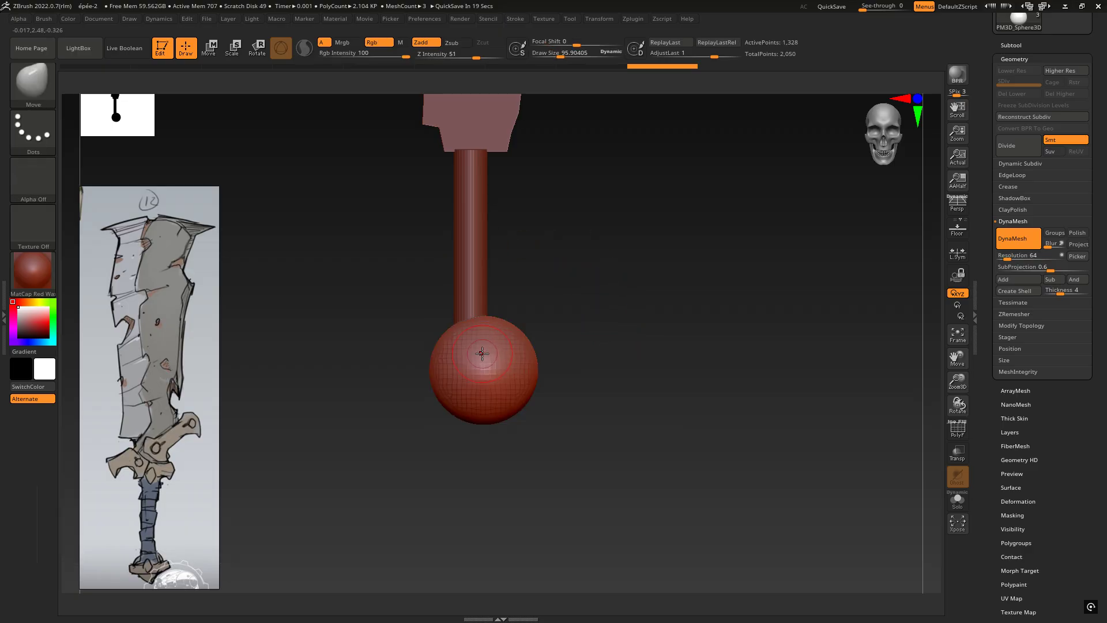
- Reposition the reference drawing window closer to the handle and pommel
key(x)
drag(122, 197, 202, 195)
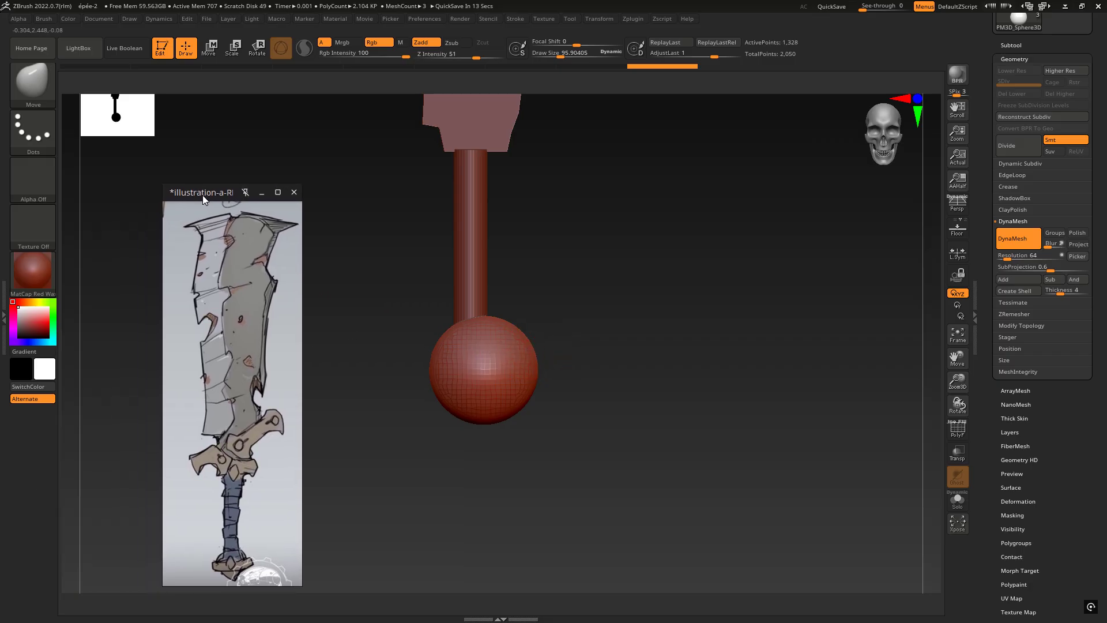
key(x)
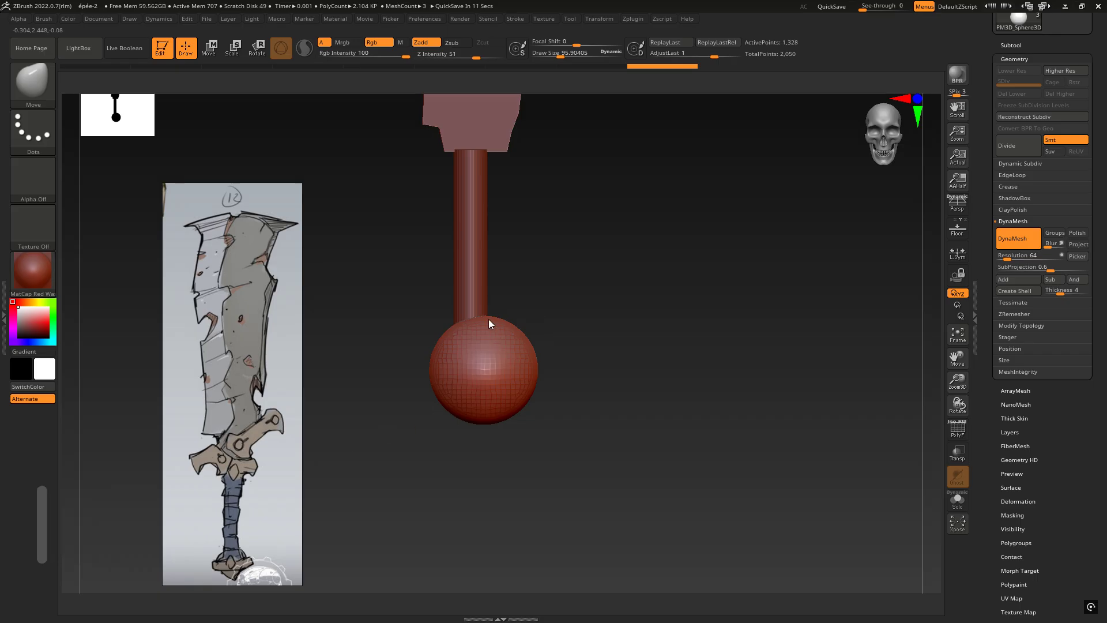
- Try toggling X symmetry for the Move brush over the pommel sphere
key(Caps_Lock)
key(shift)
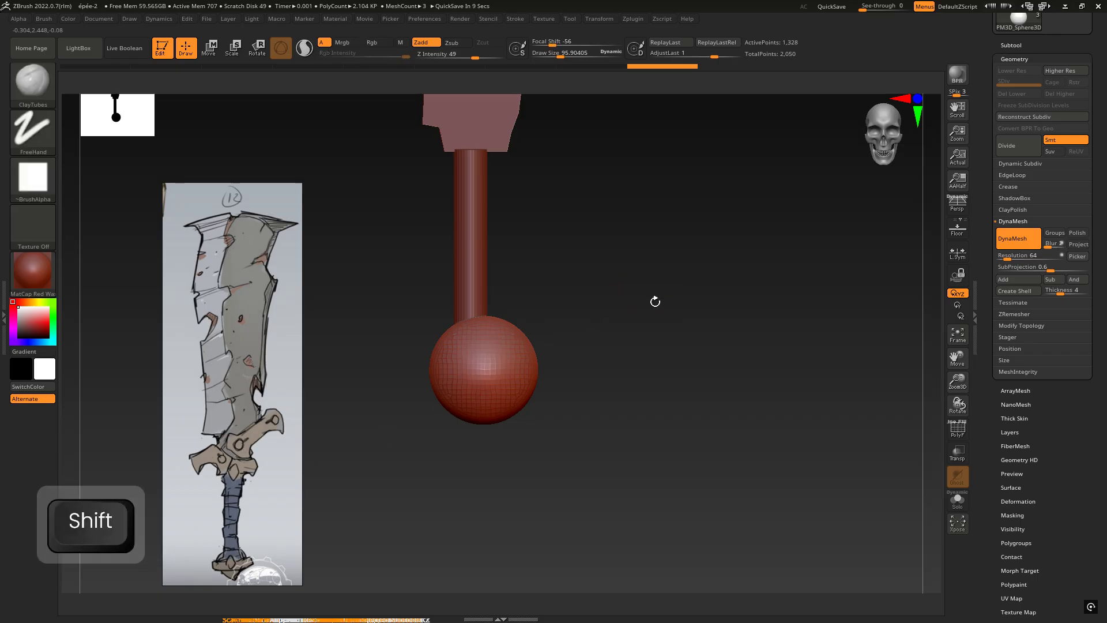
key(x)
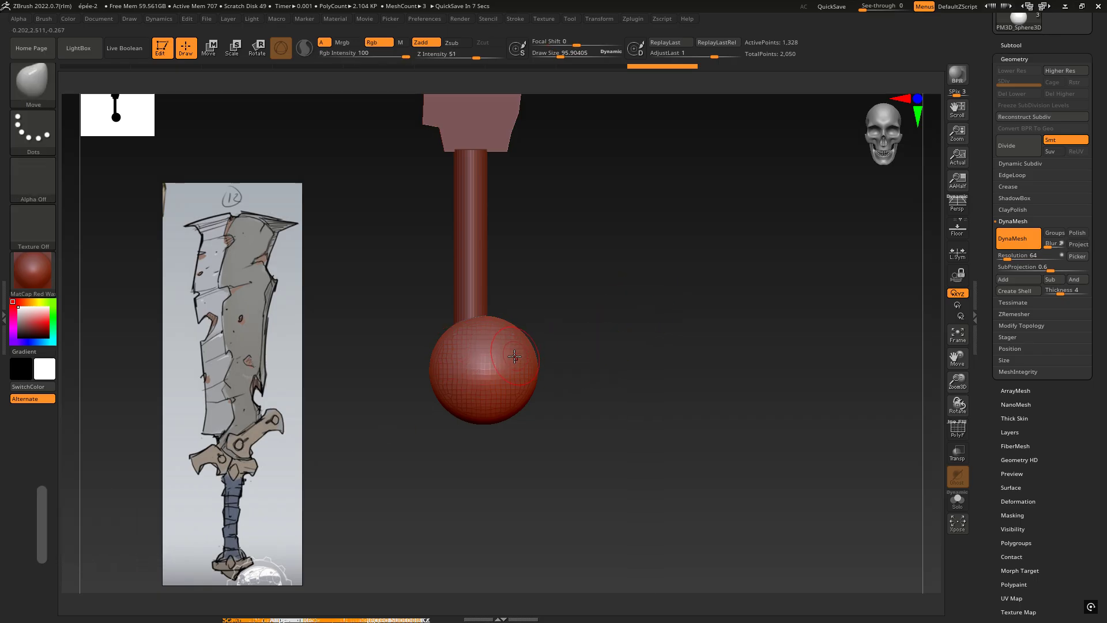
drag(561, 329, 510, 355)
shift+drag(557, 321, 506, 344)
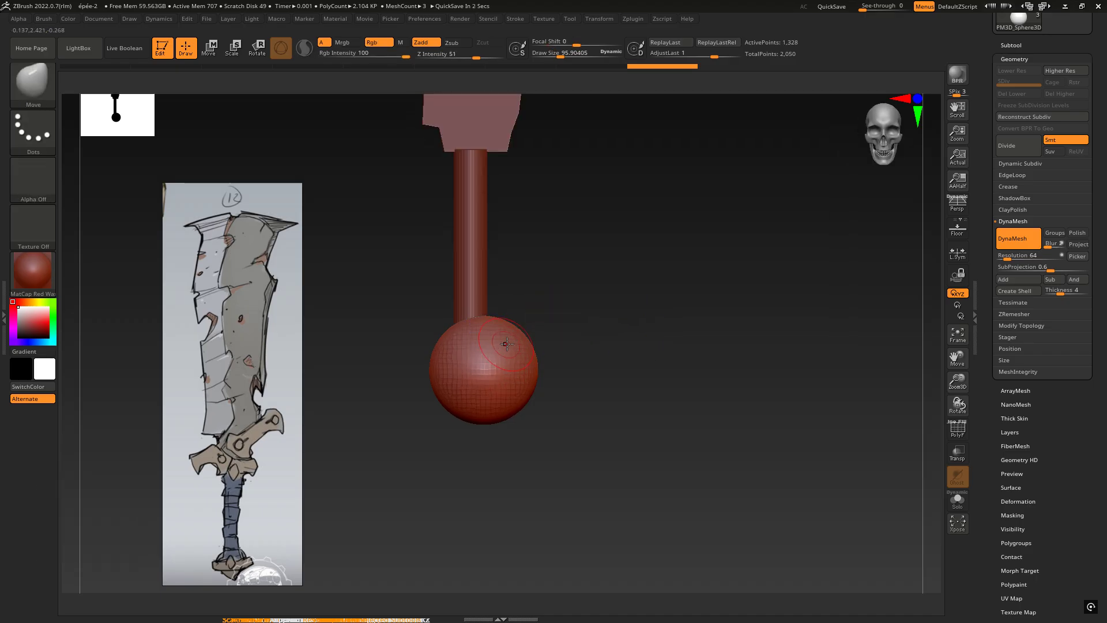
key(x)
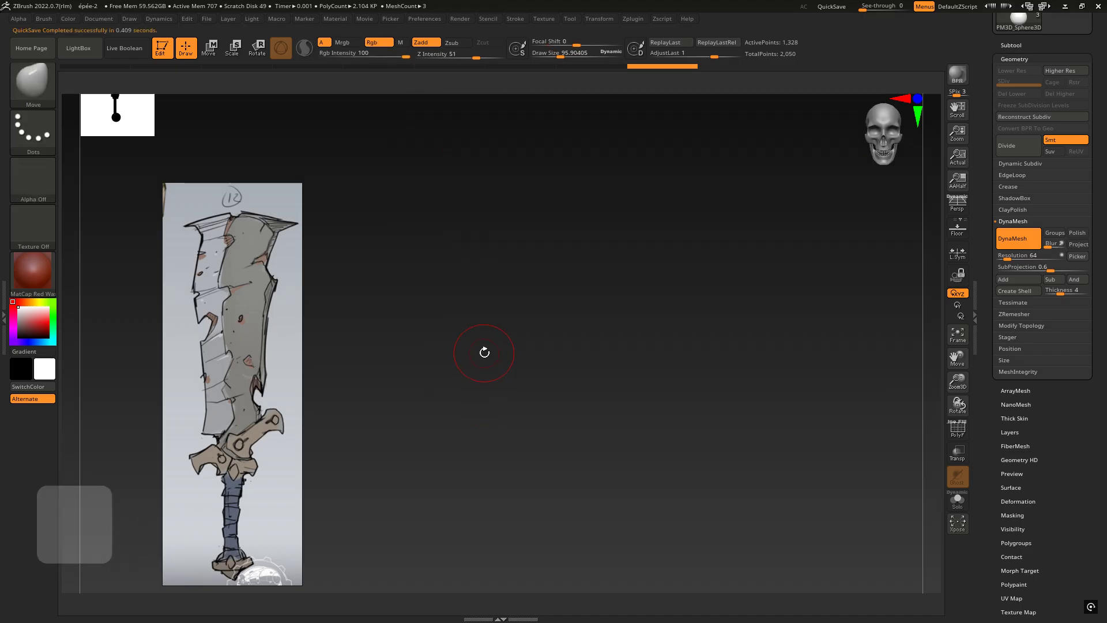
shift+drag(634, 327, 623, 333)
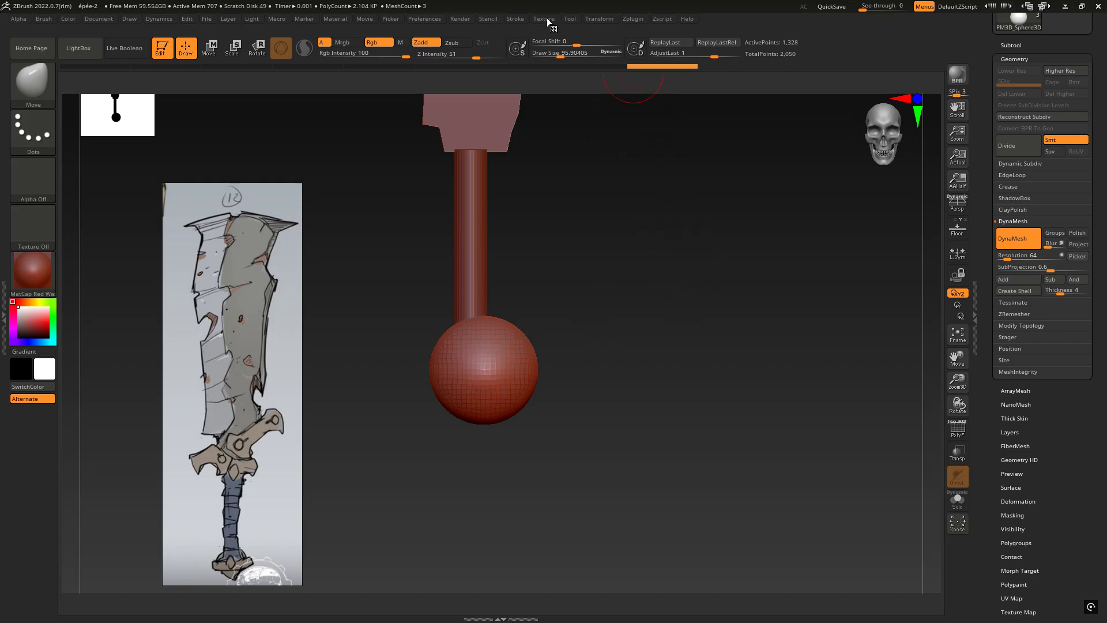
- Locate the Activate Symmetry option among the transform settings, toggle X symmetry to test it, and switch it off
click(514, 18)
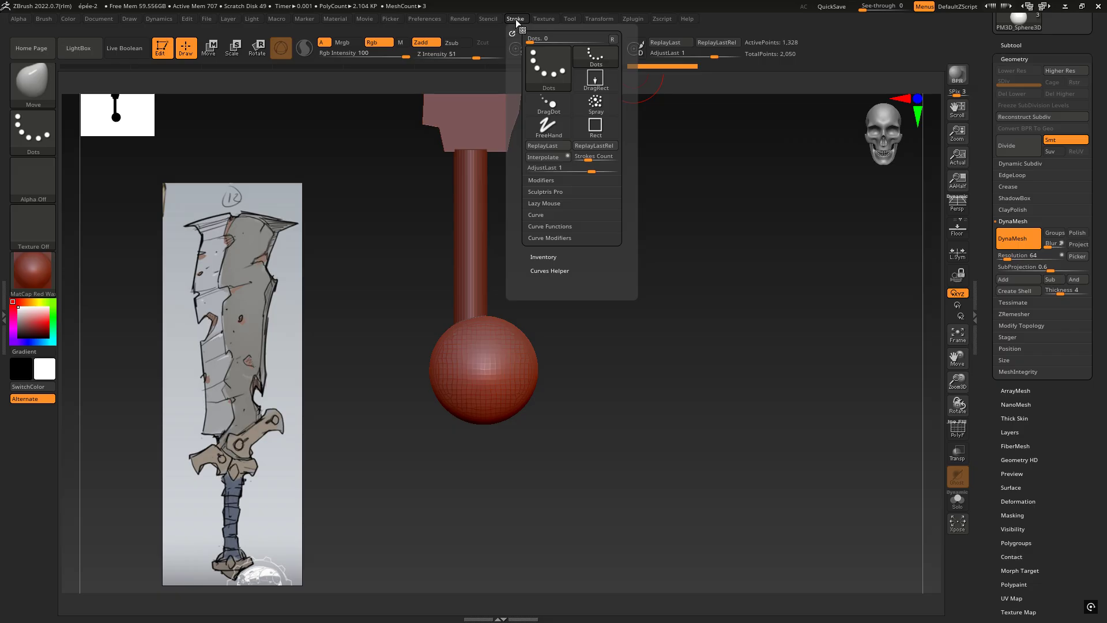
click(538, 19)
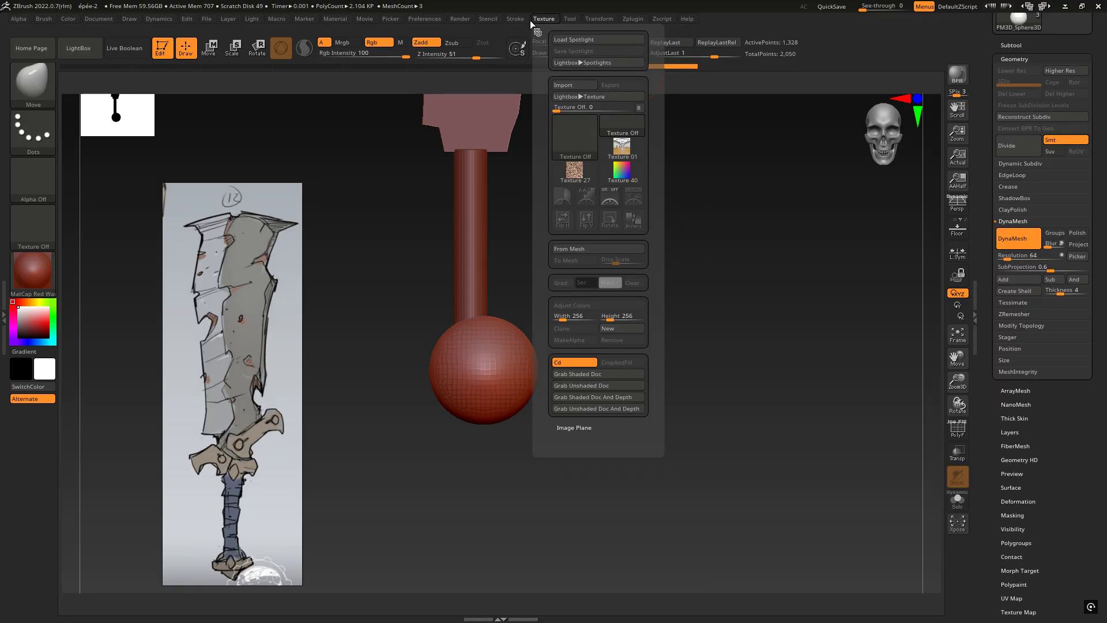
mouse_move(518, 22)
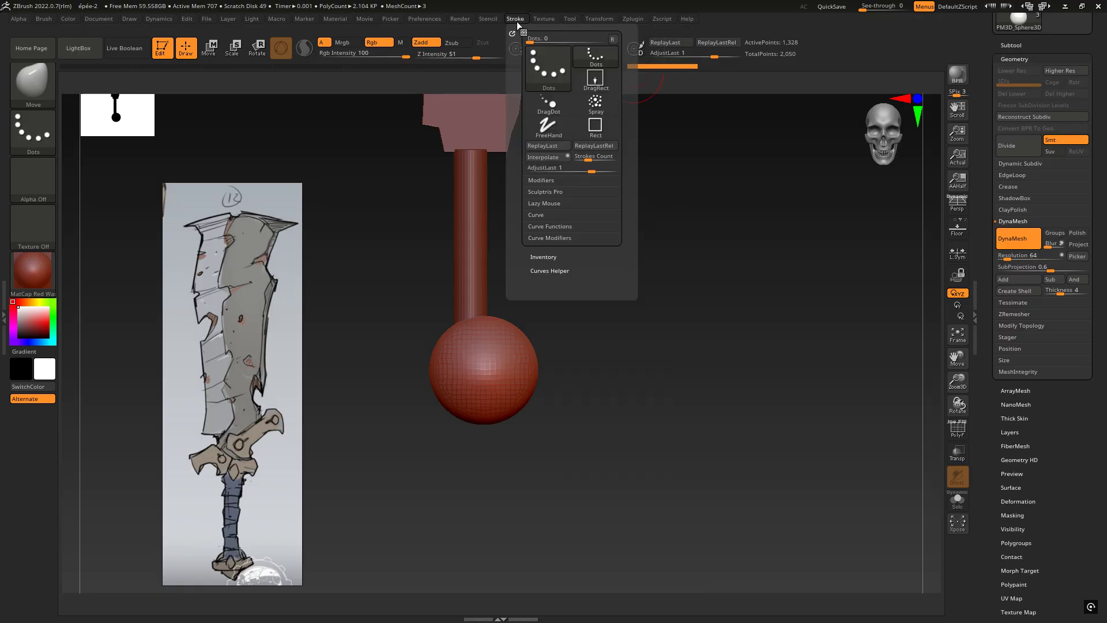
click(542, 180)
click(547, 181)
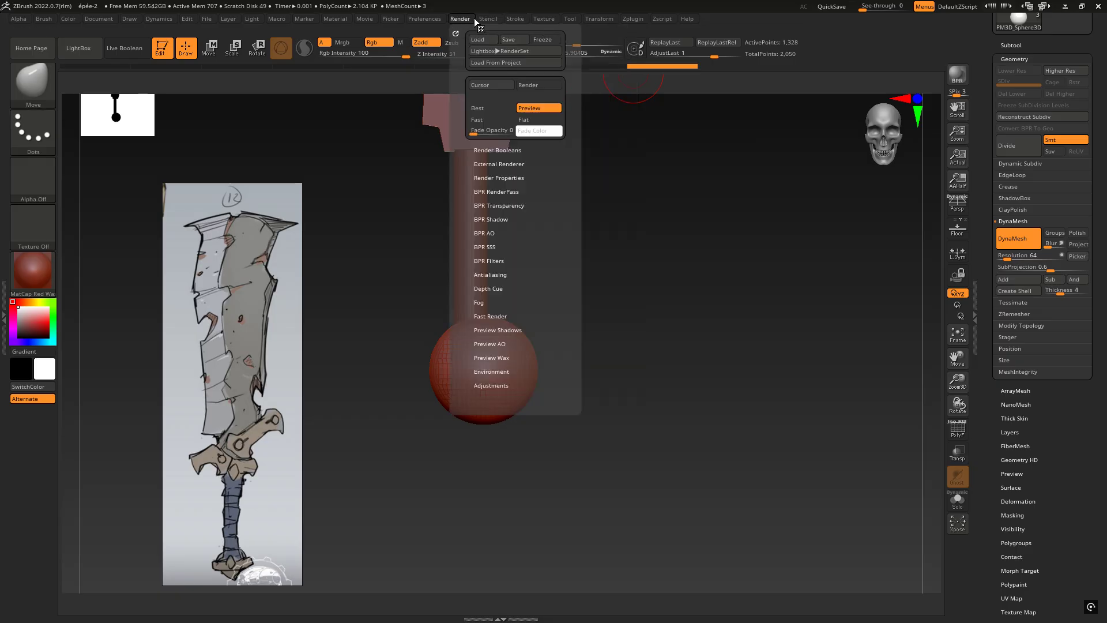
mouse_move(485, 19)
mouse_move(523, 20)
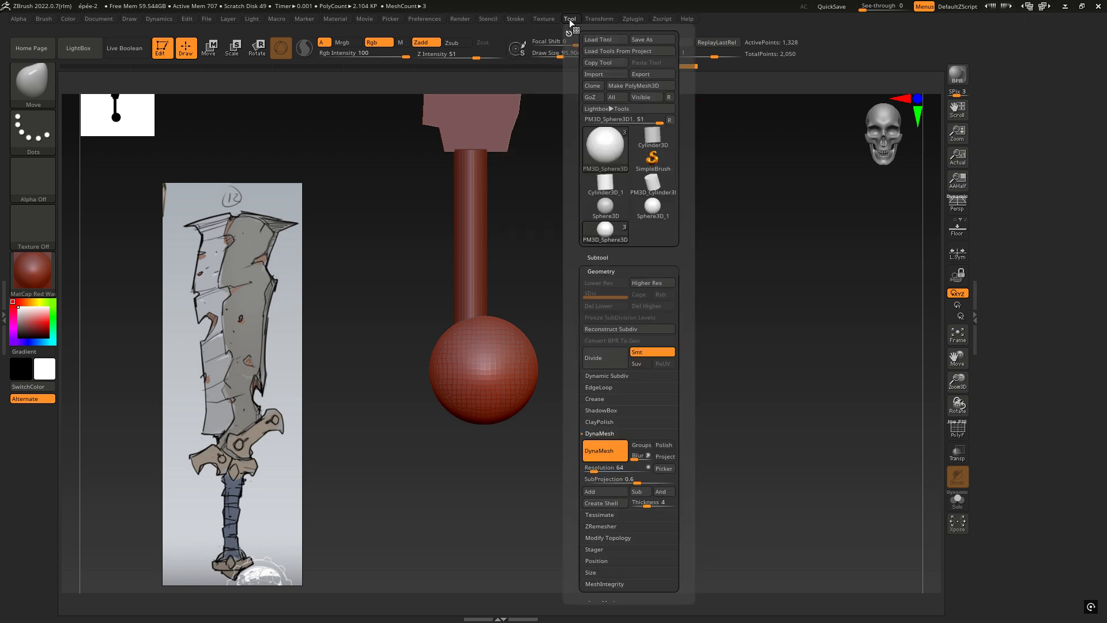
mouse_move(594, 16)
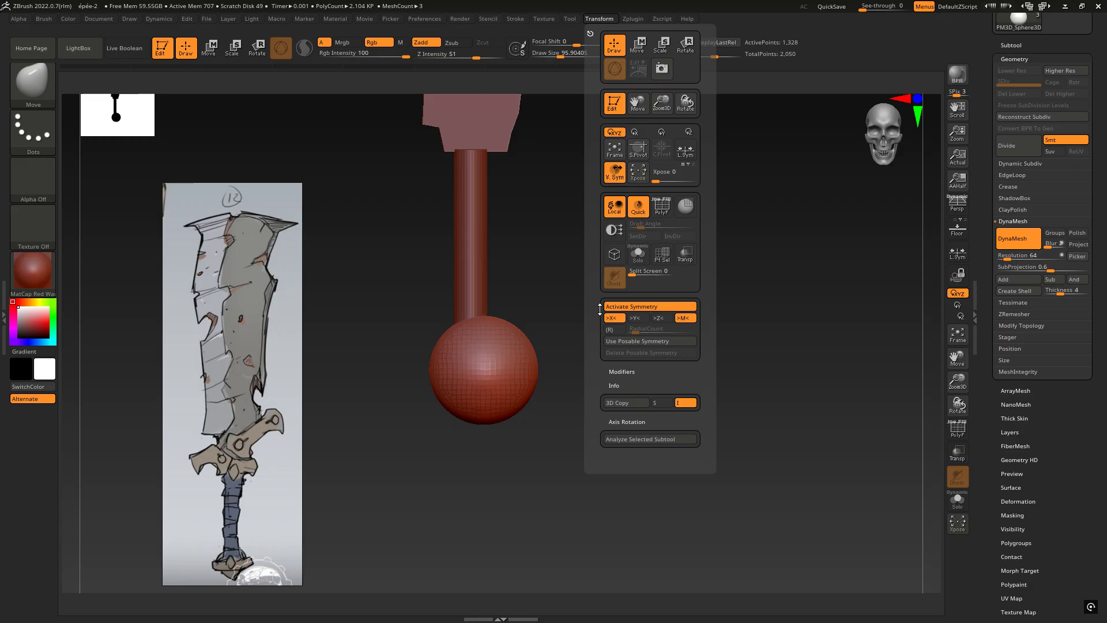
key(x)
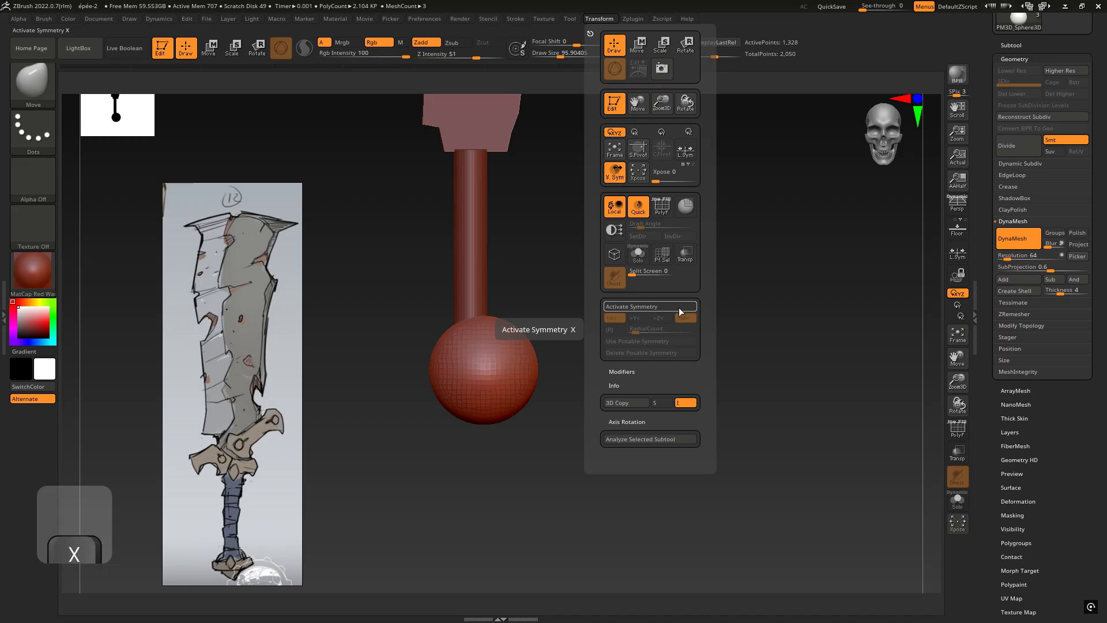
key(x)
key(x)
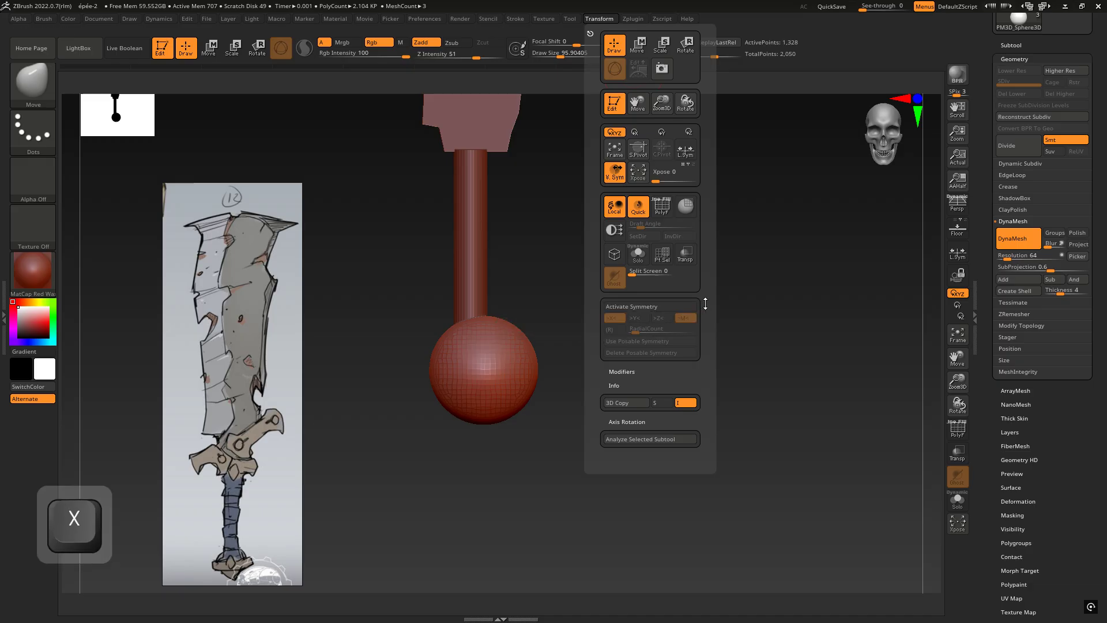
- Activate symmetry, try the Y and Z axes alongside X, and leave only X enabled
key(x)
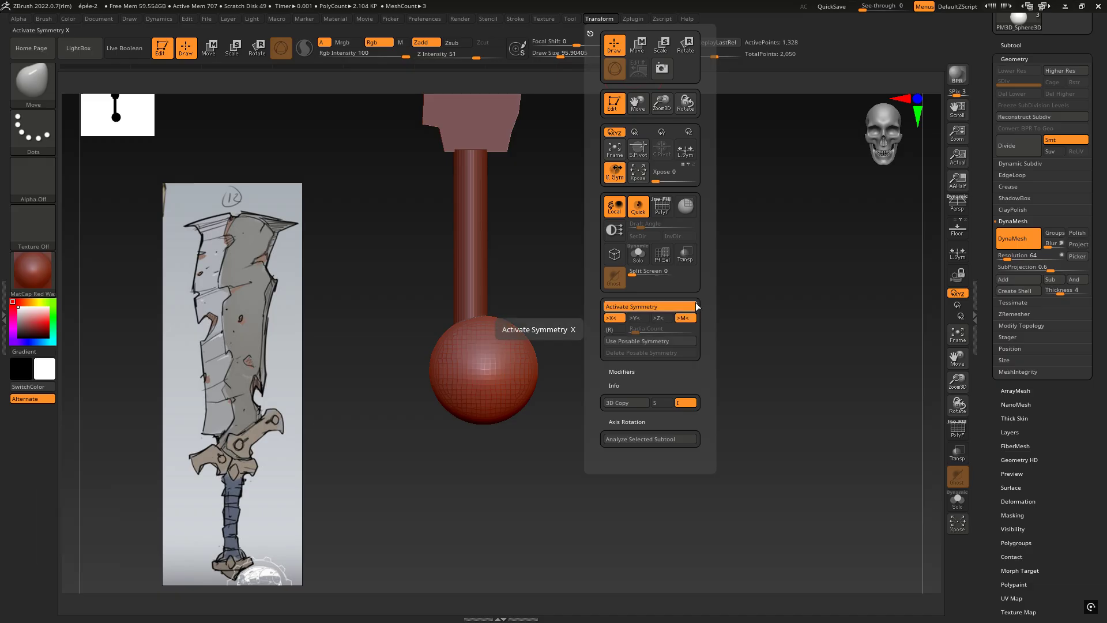
click(637, 317)
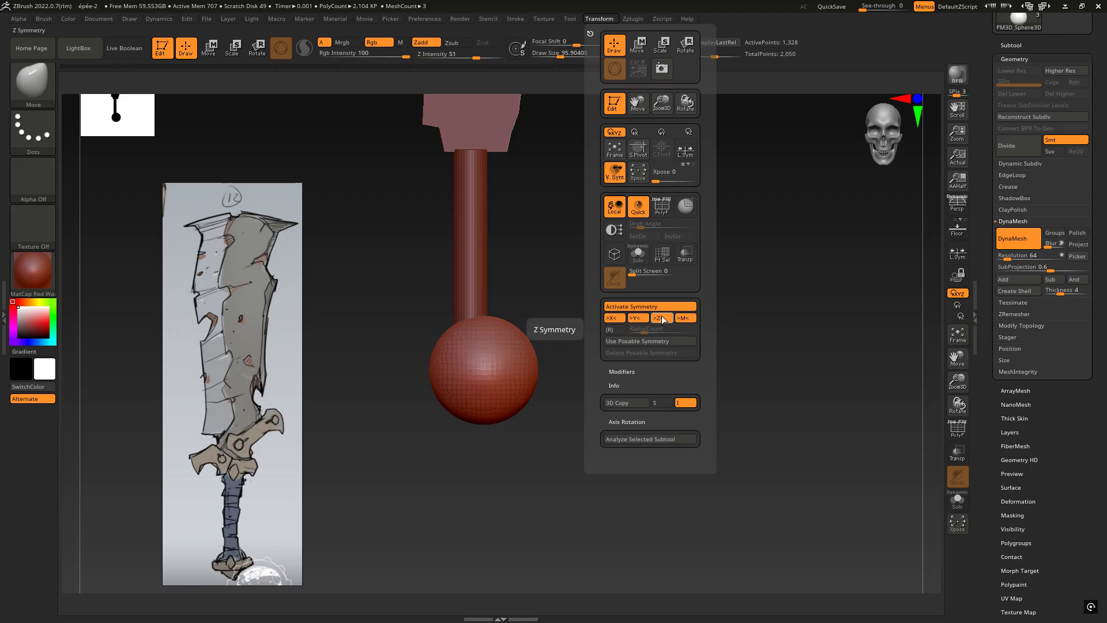
click(660, 317)
click(636, 318)
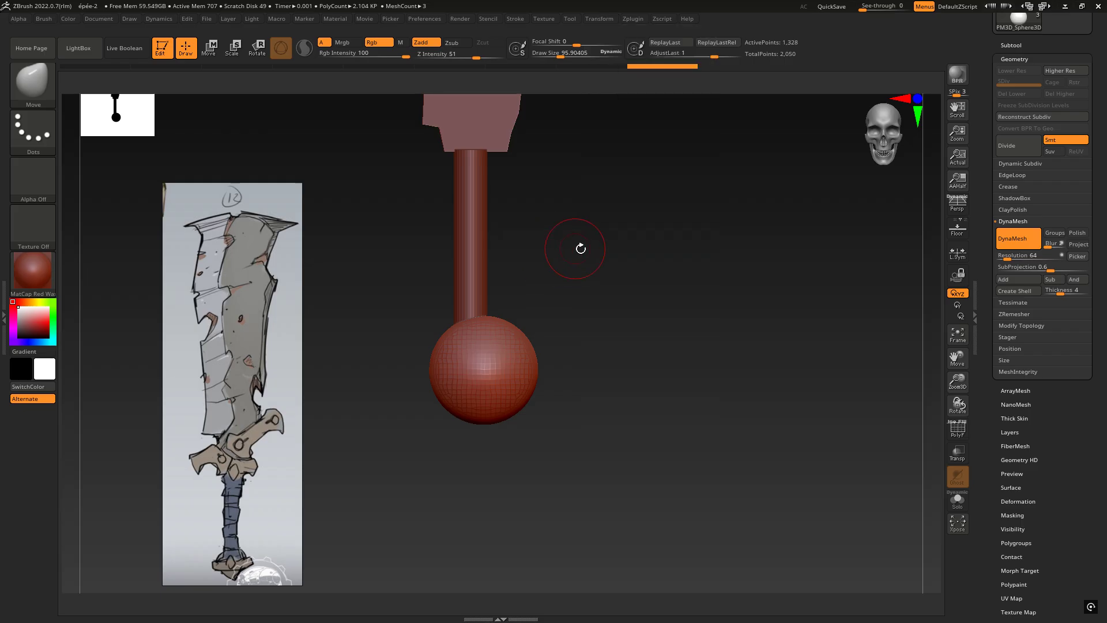
- Dock the Transform palette in the side tray and toggle X symmetry several times, leaving it on
click(597, 19)
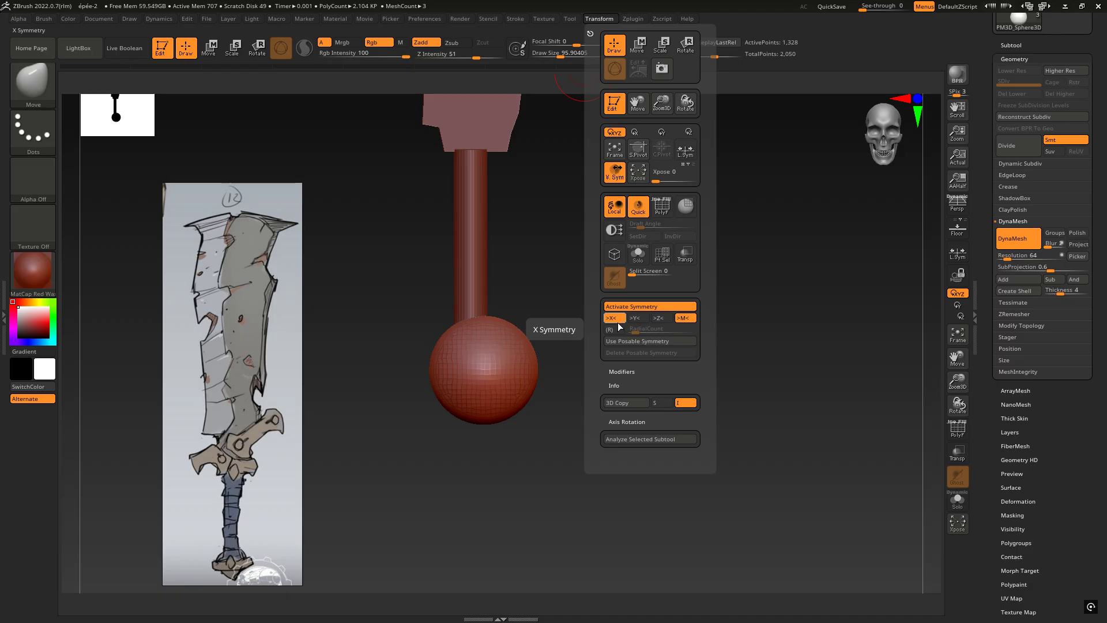
click(590, 31)
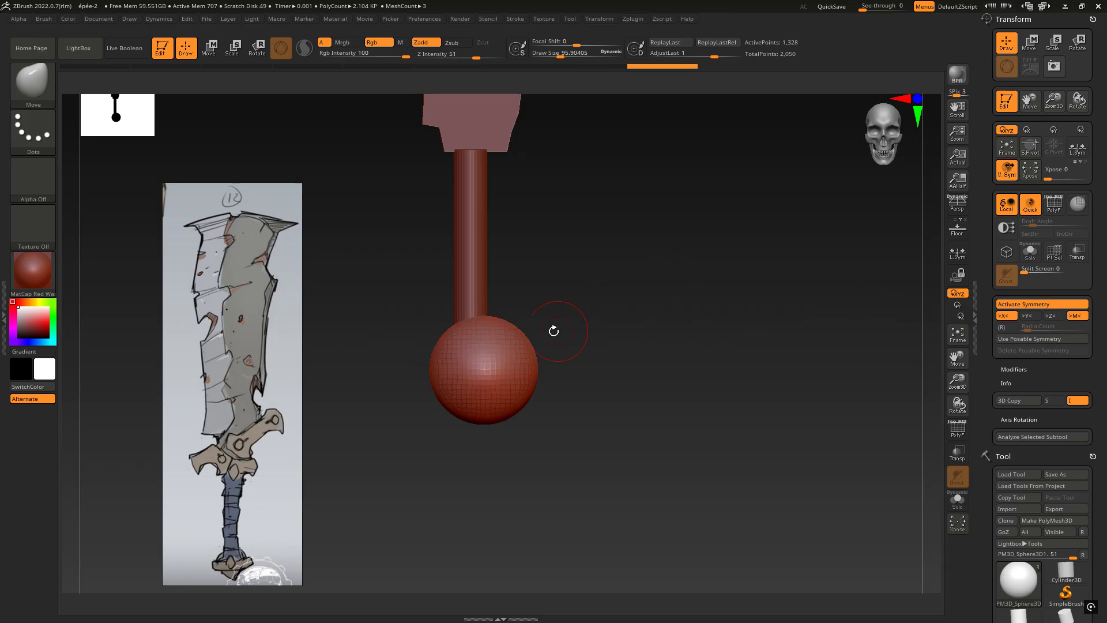
key(x)
key(x)
key(x)
key(x)
key(x)
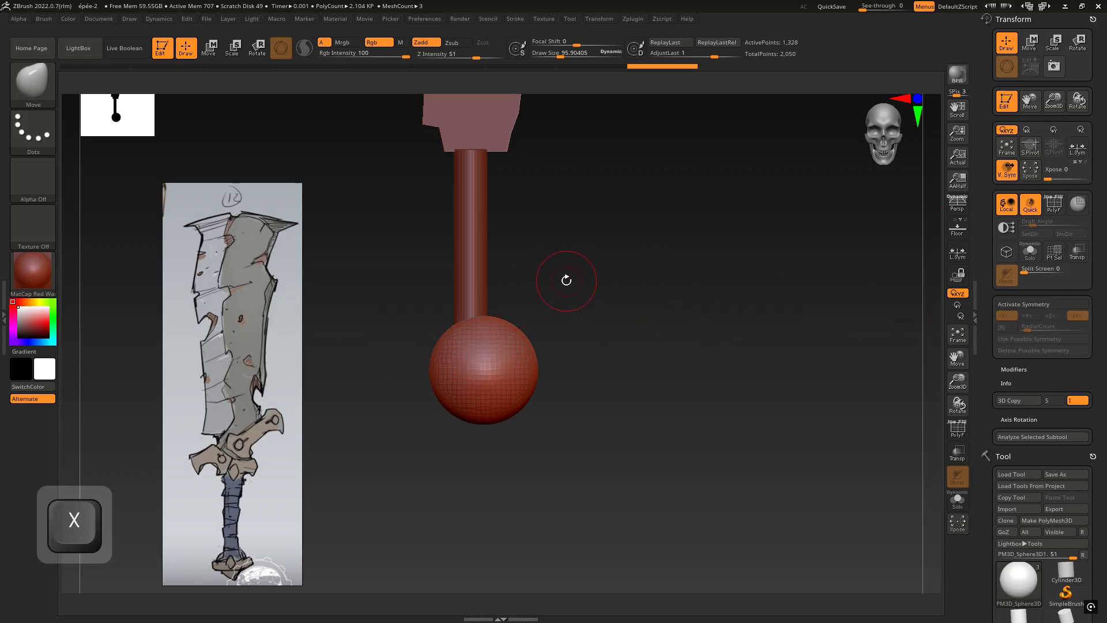
key(x)
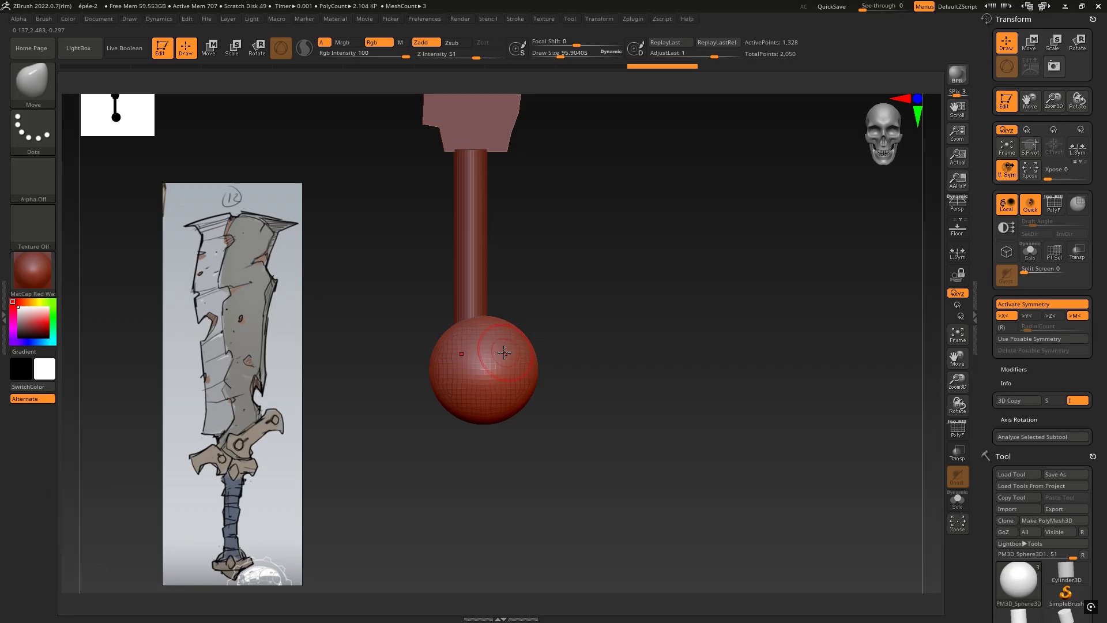
key(x)
key(x)
- Enlarge the Move brush to about 148 and shape the sphere into a wide, flattened pommel
key(space)
drag(539, 367, 555, 369)
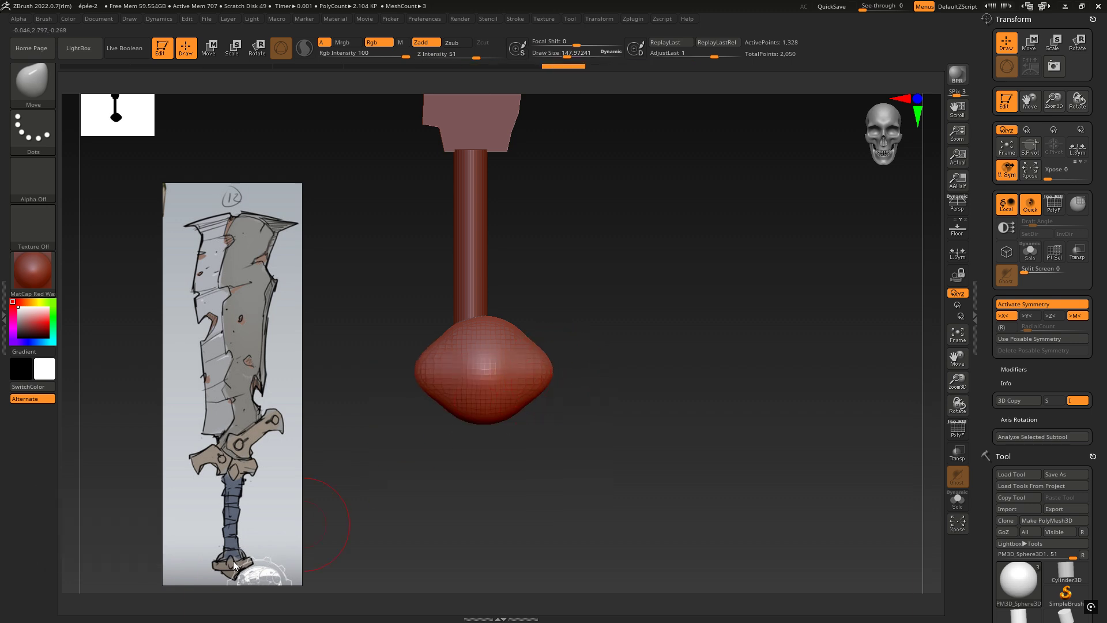
mouse_move(525, 341)
mouse_down()
mouse_move(487, 325)
mouse_move(476, 333)
mouse_move(505, 332)
mouse_up()
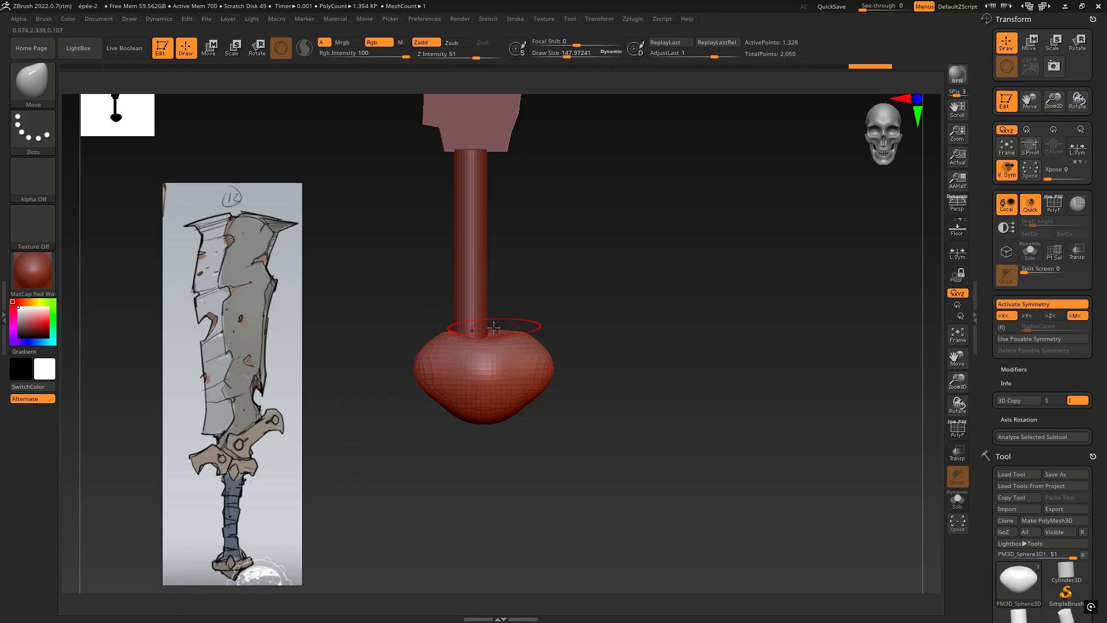
mouse_move(482, 422)
mouse_down()
mouse_move(476, 403)
mouse_move(446, 391)
mouse_up()
drag(498, 326, 499, 333)
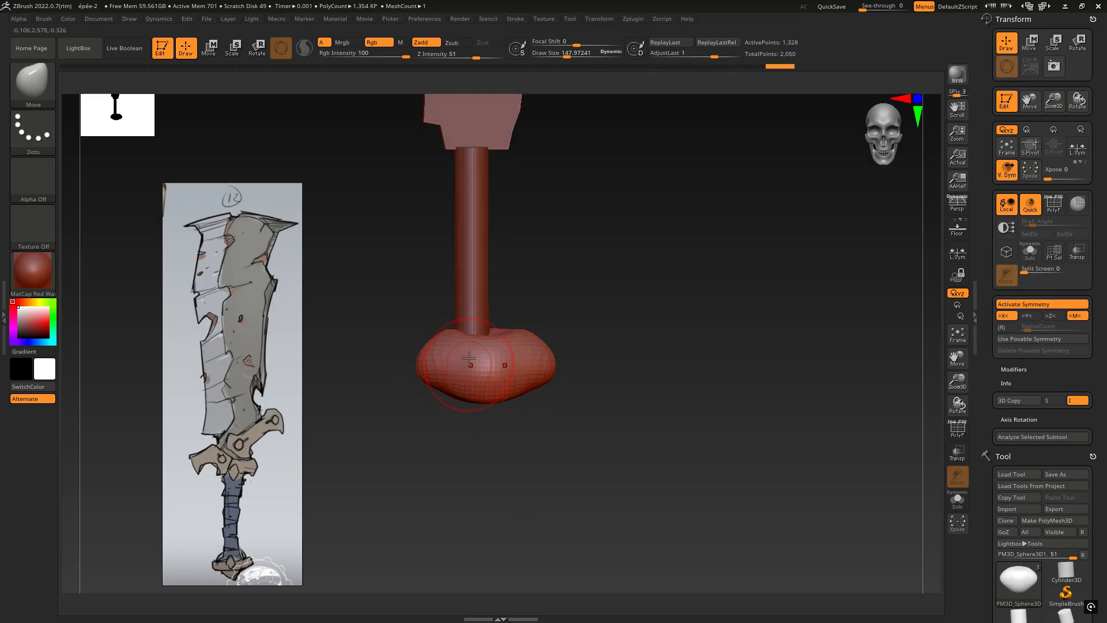
- Smooth the flattened pommel, undo the first pass, and smooth it again from an angled view
right_drag(470, 362, 472, 371)
mouse_move(477, 396)
shift+mouse_down()
mouse_move(445, 385)
mouse_move(527, 361)
mouse_move(497, 353)
shift+mouse_up()
key(ctrl+z)
right_drag(518, 355, 469, 369)
shift+drag(549, 355, 539, 348)
- Assign the Smooth brush as the smoothing brush and apply it to the pommel
key(space)
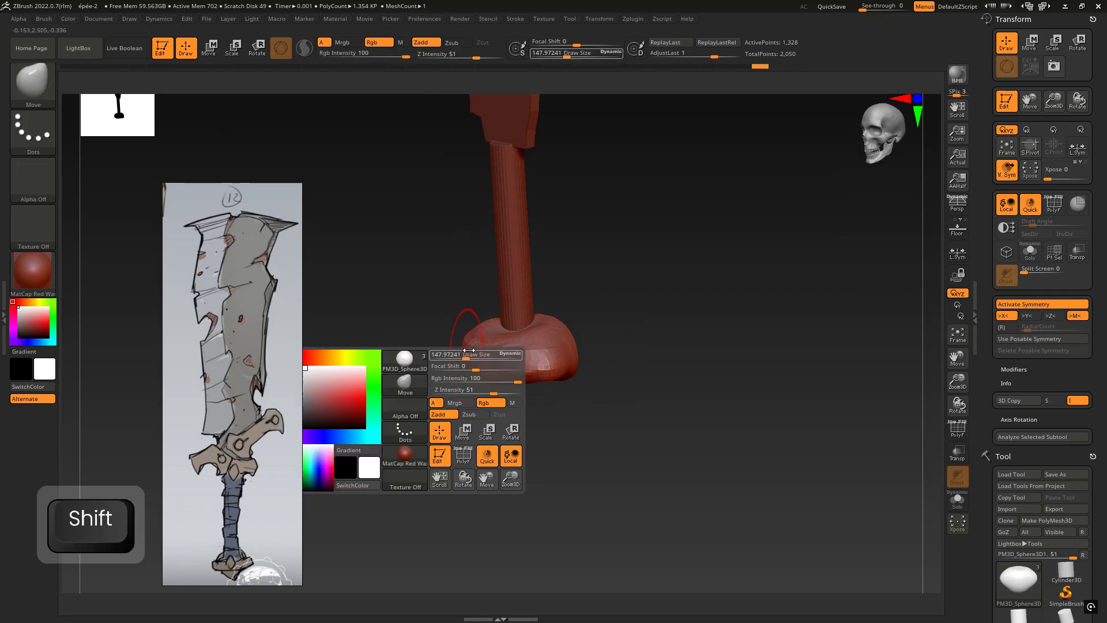
shift+drag(141, 216, 196, 137)
click(22, 88)
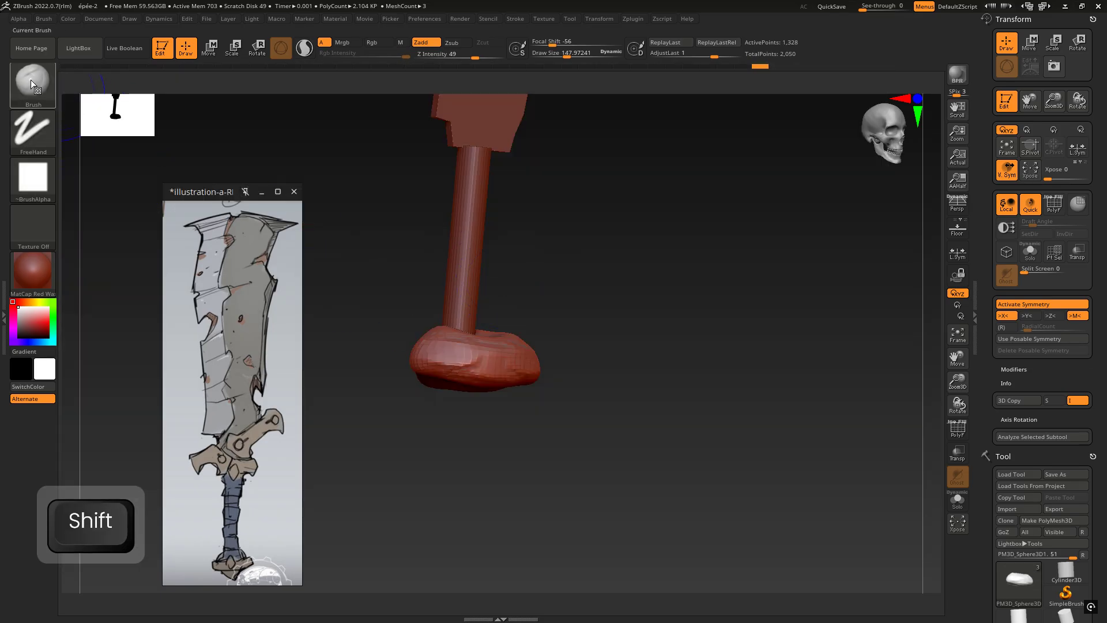
click(29, 77)
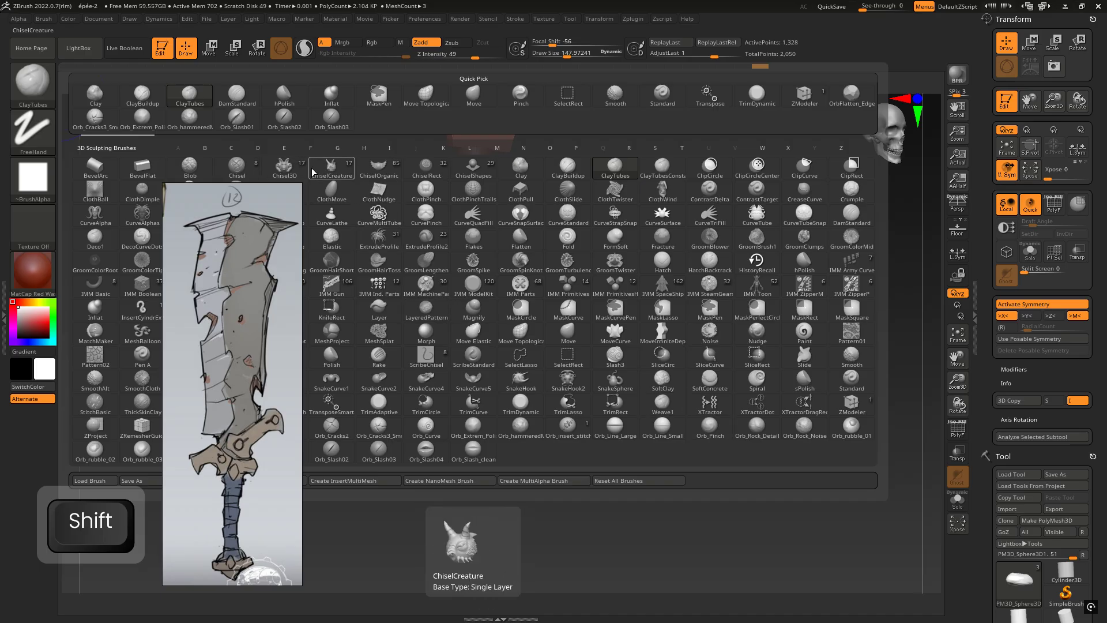
shift+click(612, 91)
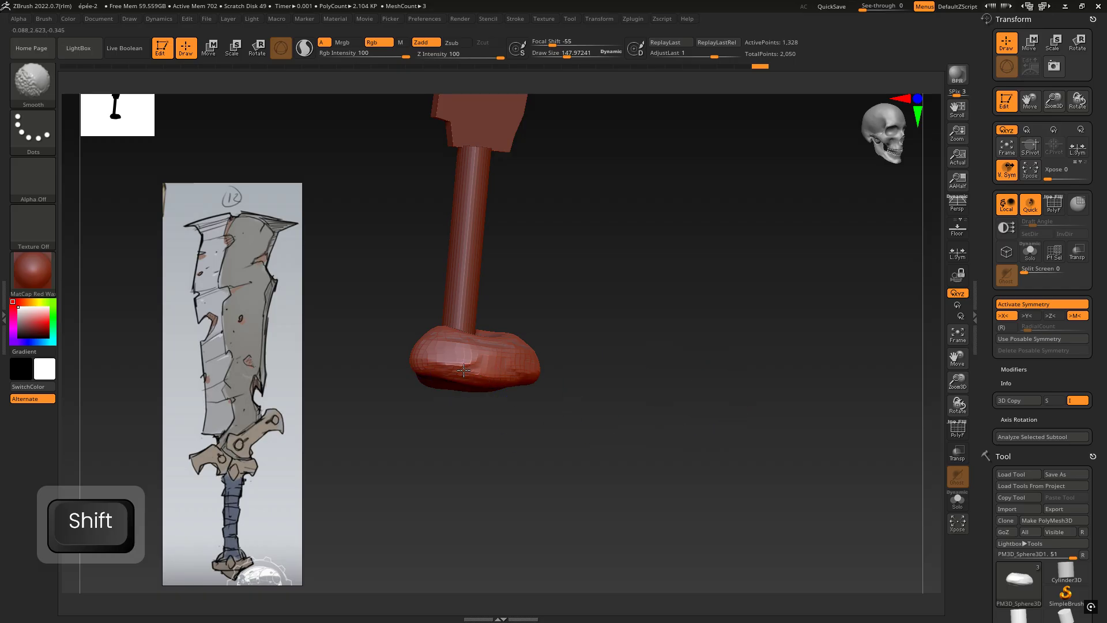
shift+drag(545, 323, 478, 355)
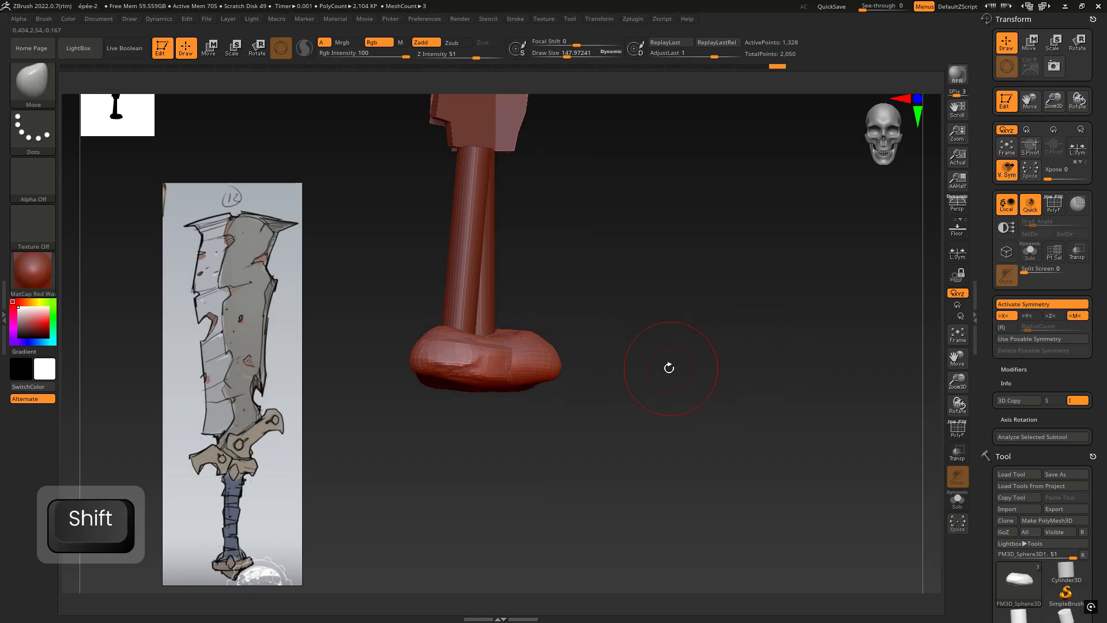
- Clear the stray snapshot copy of the handle and pommel from the canvas
drag(667, 365, 605, 363)
alt+drag(683, 319, 762, 392)
drag(661, 356, 569, 368)
drag(653, 313, 619, 318)
drag(958, 381, 946, 359)
key(ctrl+n)
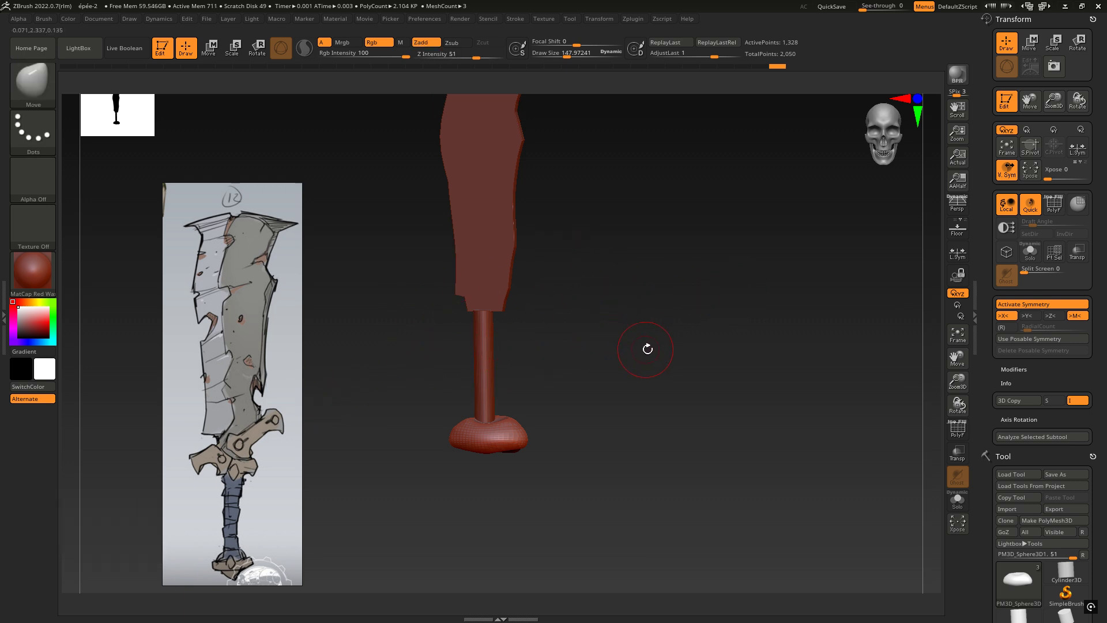
- Drop snapshot copies of the sword onto the canvas from different views and clear them
mouse_move(689, 322)
mouse_down()
mouse_move(568, 334)
mouse_move(704, 324)
mouse_up()
alt+drag(577, 302, 592, 336)
drag(667, 321, 638, 328)
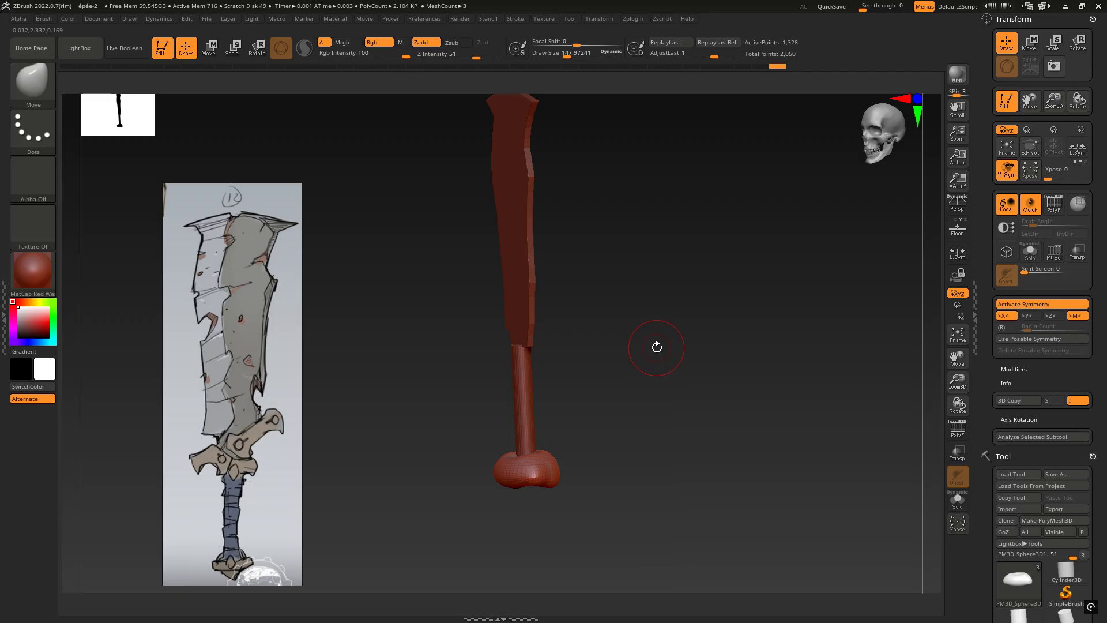
shift+drag(679, 354, 708, 335)
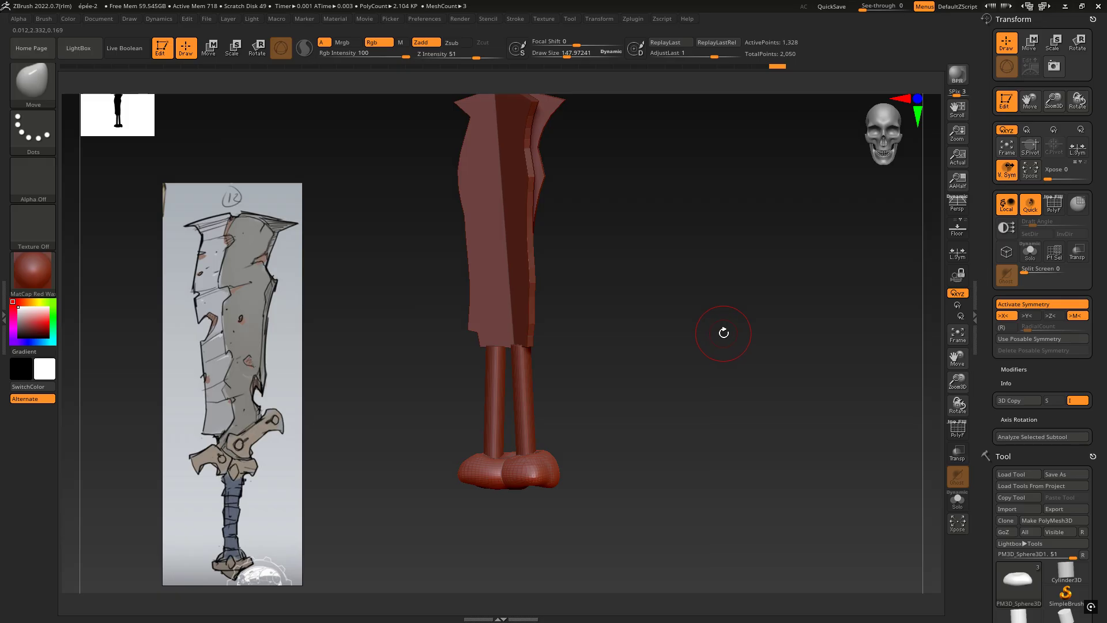
drag(702, 345, 486, 269)
mouse_move(637, 309)
mouse_down()
mouse_move(687, 312)
mouse_move(647, 292)
mouse_move(659, 299)
mouse_move(640, 314)
mouse_move(909, 319)
mouse_move(776, 319)
mouse_up()
key(shift+s)
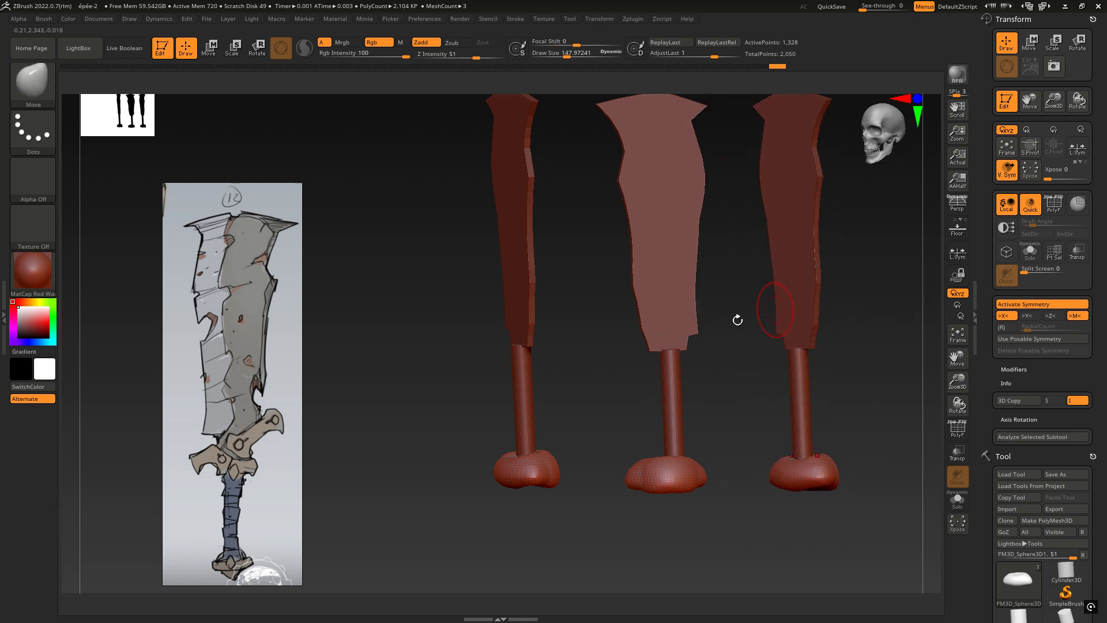
mouse_move(724, 314)
mouse_down()
mouse_move(694, 322)
mouse_move(725, 314)
mouse_up()
key(ctrl+n)
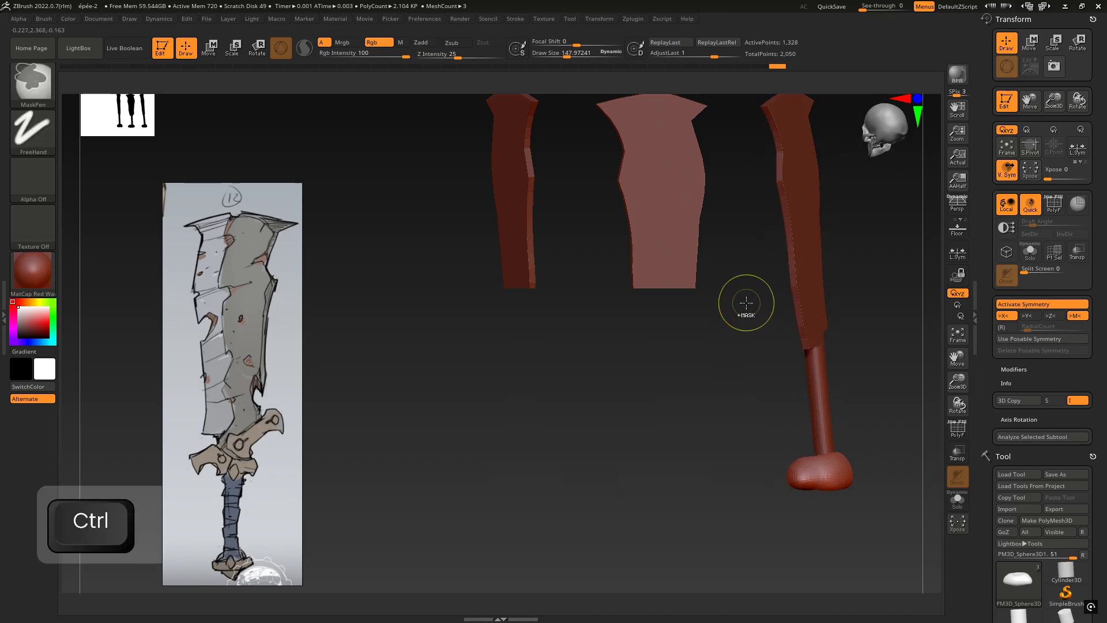
- Smooth the pommel and slim its bulging side near the handle with the Move brush
alt+drag(652, 287, 728, 300)
mouse_move(704, 315)
shift+mouse_down()
mouse_move(695, 331)
mouse_move(704, 329)
shift+mouse_up()
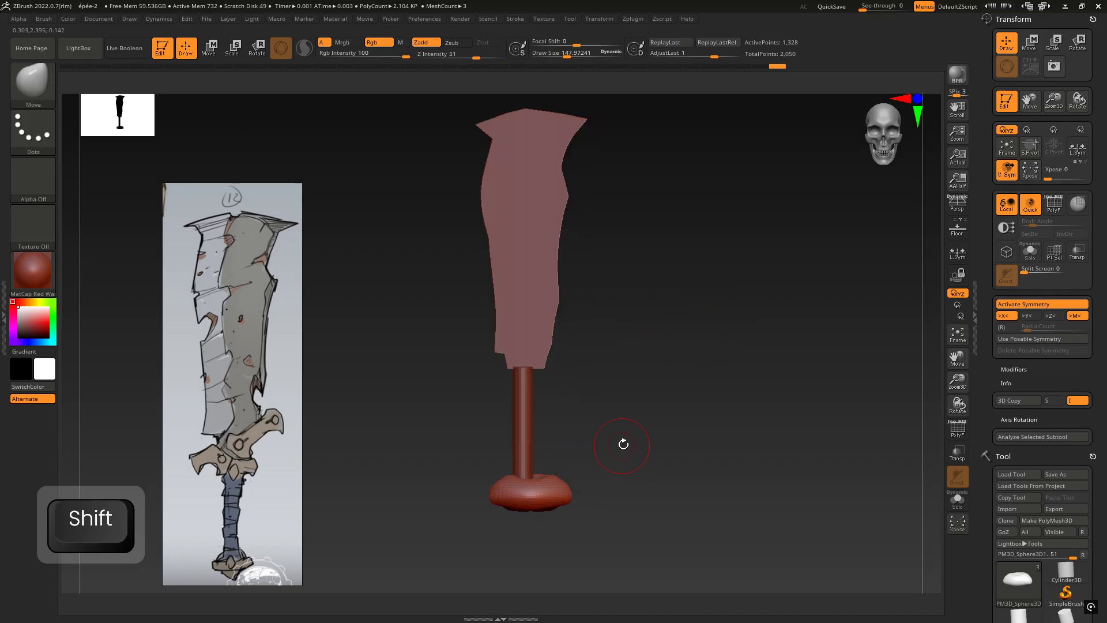
mouse_move(623, 444)
ctrl+right_down()
mouse_move(739, 440)
mouse_move(761, 353)
mouse_move(579, 425)
mouse_move(549, 382)
mouse_move(550, 362)
ctrl+right_up()
shift+drag(579, 484, 558, 478)
shift+right_drag(649, 440, 573, 480)
shift+drag(571, 445, 567, 462)
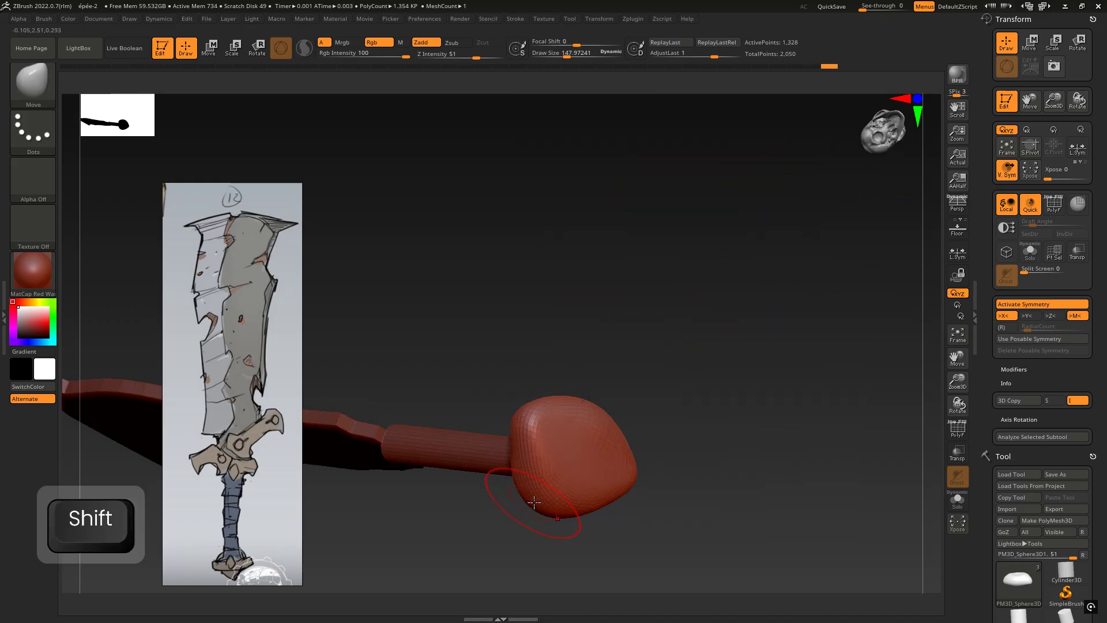
mouse_move(534, 501)
mouse_down()
mouse_move(534, 488)
mouse_move(552, 491)
mouse_move(531, 482)
mouse_move(554, 490)
mouse_up()
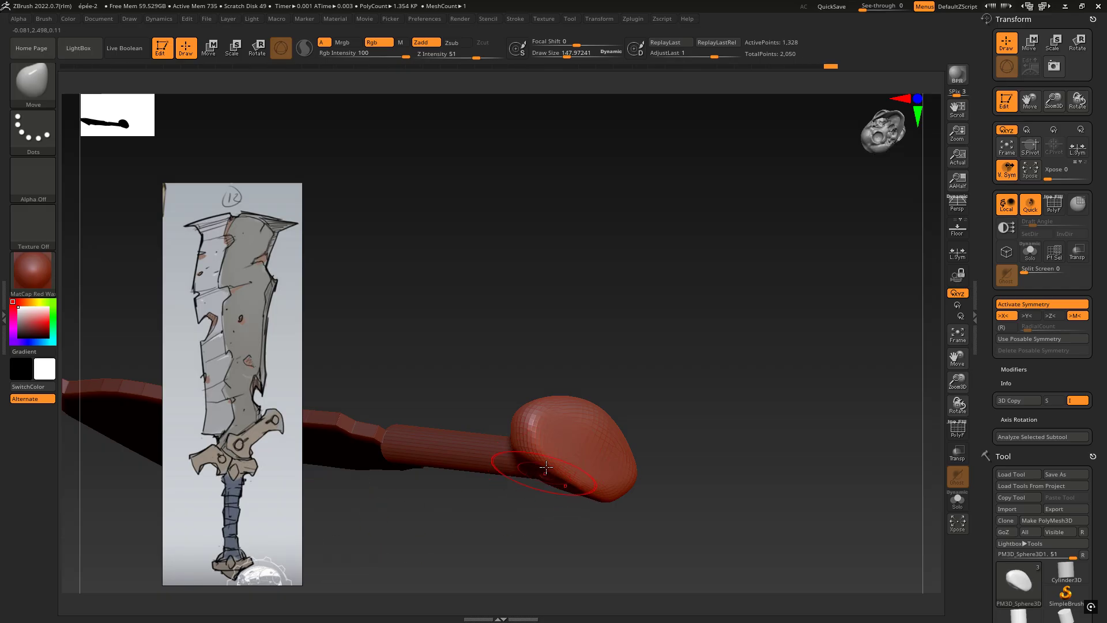
shift+right_drag(582, 484, 623, 369)
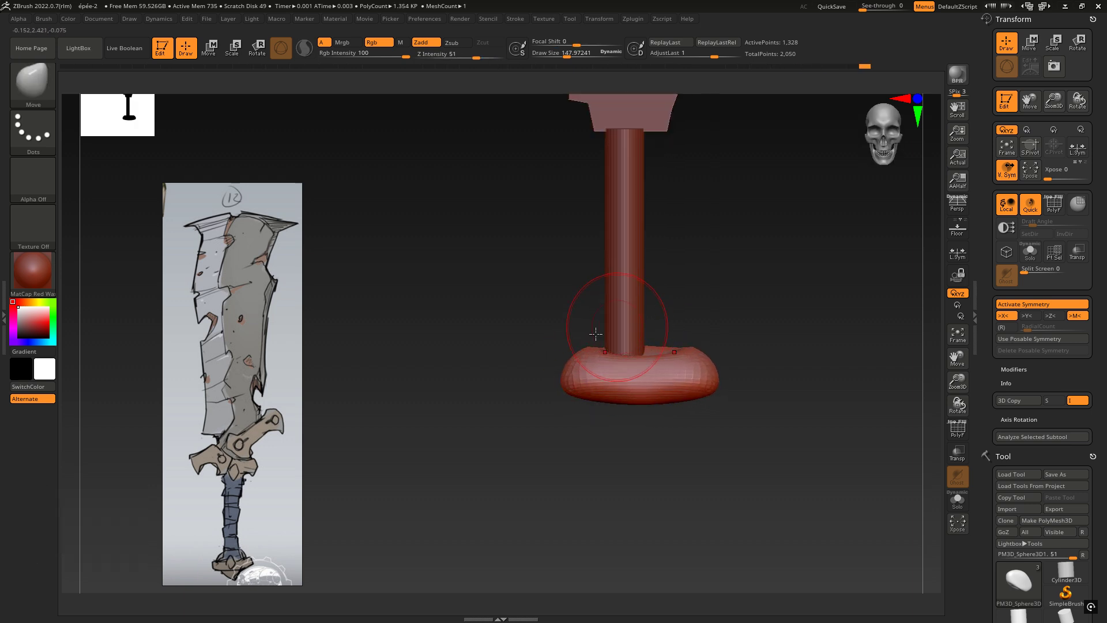
- Push the top of the pommel down beside the handle into a shallow dip and smooth it
right_drag(616, 346, 621, 345)
mouse_move(605, 349)
mouse_down()
mouse_move(604, 372)
mouse_move(585, 363)
mouse_up()
right_drag(585, 364, 516, 384)
shift+drag(451, 378, 522, 366)
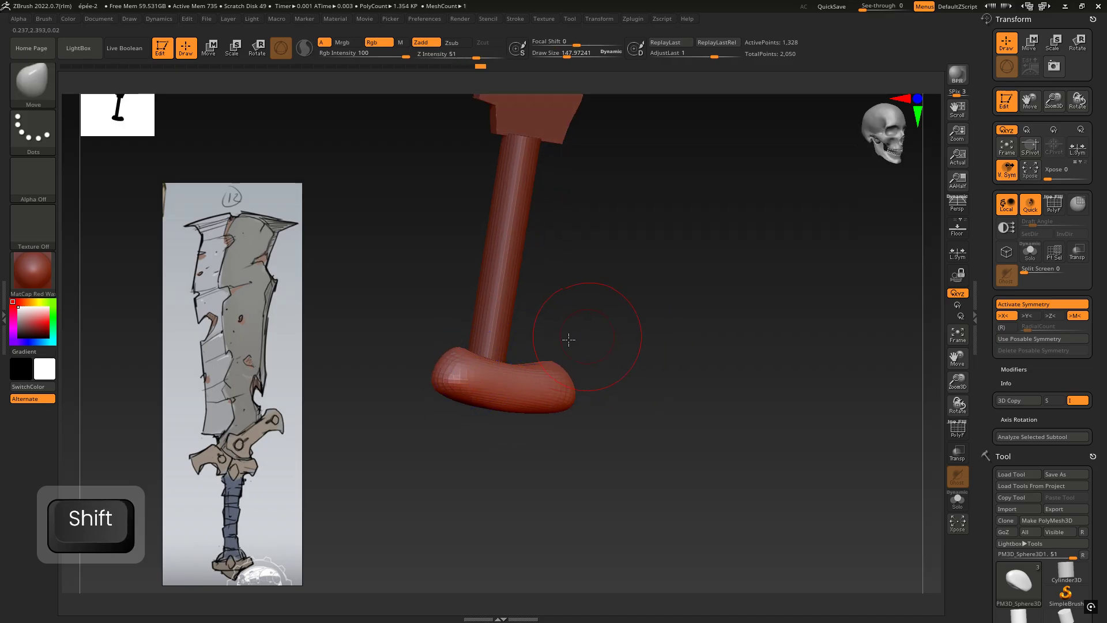
mouse_move(648, 333)
shift+right_down()
mouse_move(682, 334)
mouse_move(577, 313)
shift+right_up()
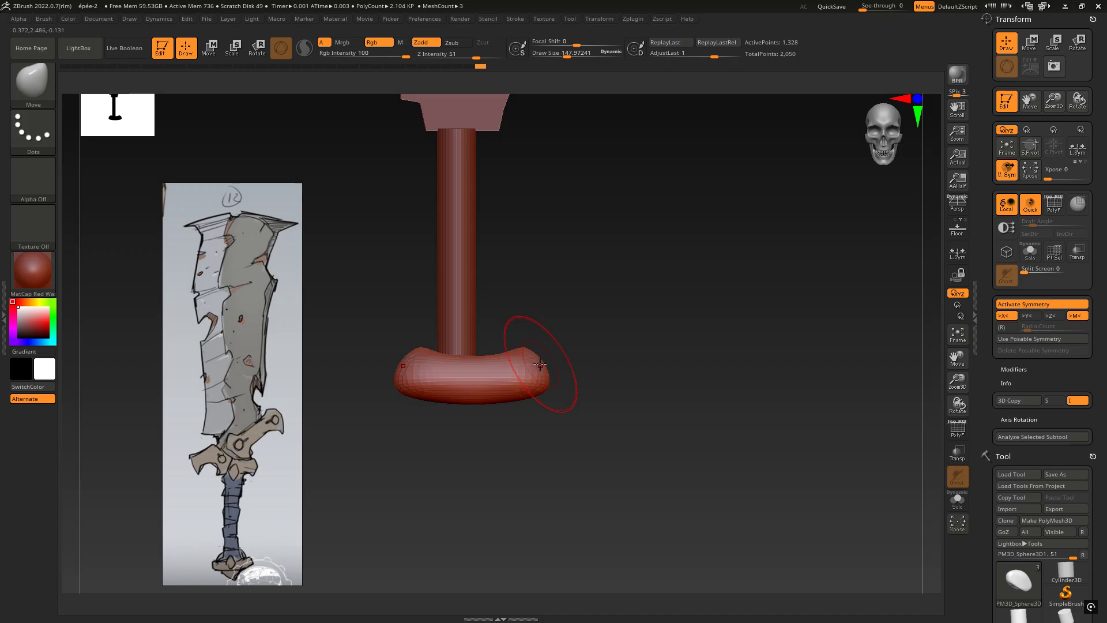
- Smooth the pommel's front, rounded ends and handle-side surface into a soft, even shape
mouse_move(440, 369)
right_down()
mouse_move(427, 413)
mouse_move(455, 378)
right_up()
shift+drag(431, 376, 511, 366)
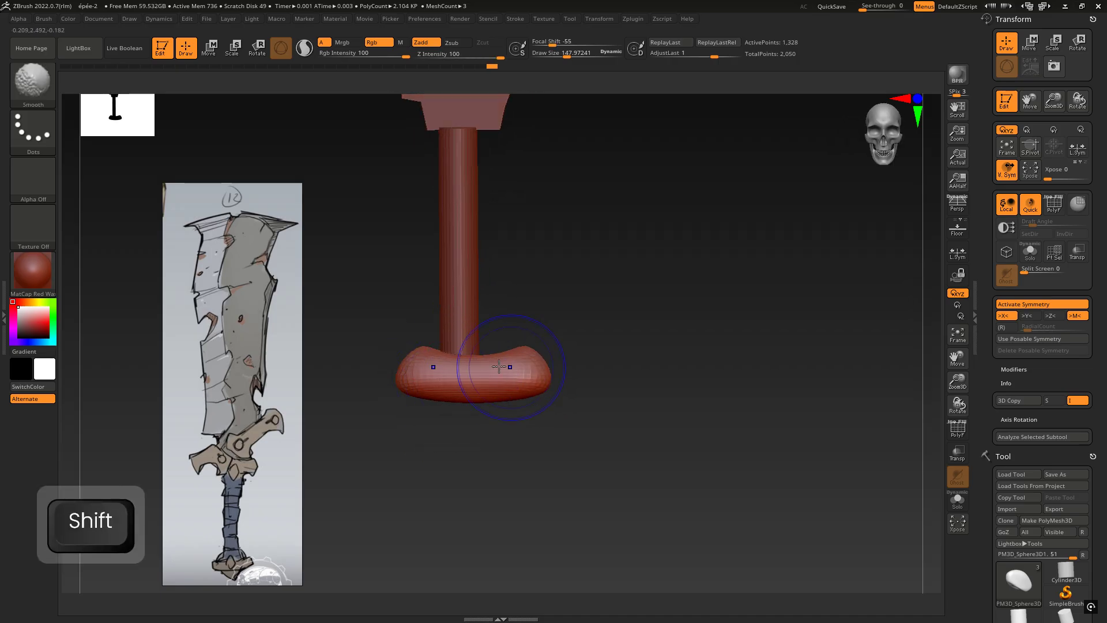
mouse_move(540, 321)
right_down()
mouse_move(555, 339)
mouse_move(547, 347)
right_up()
shift+drag(546, 347, 395, 370)
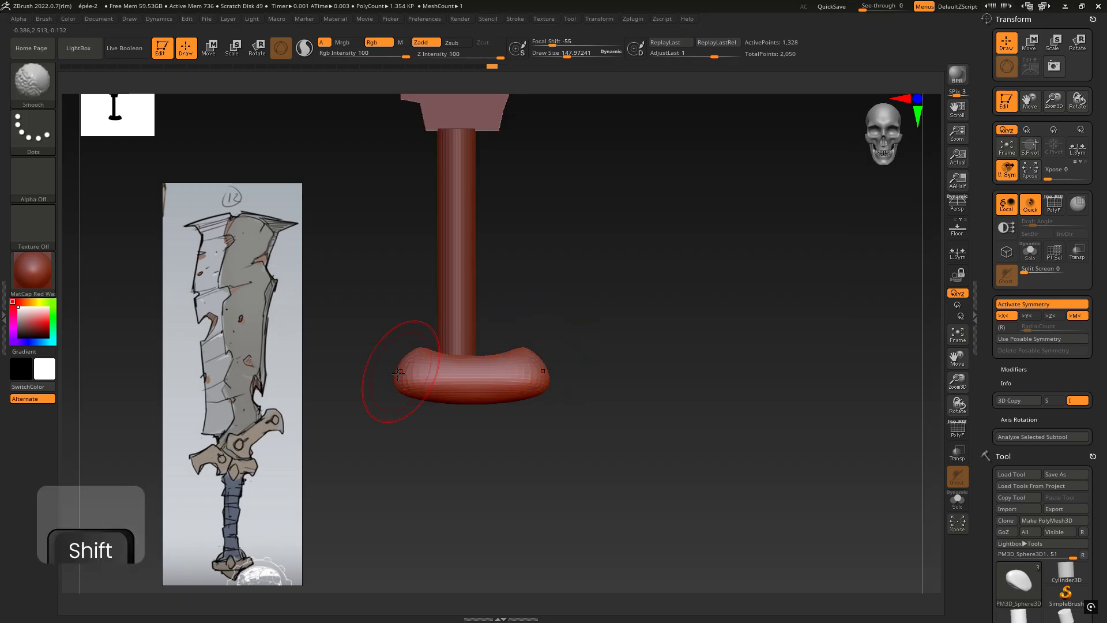
mouse_move(458, 383)
right_down()
mouse_move(511, 254)
mouse_move(458, 412)
mouse_move(470, 317)
right_up()
shift+drag(420, 419, 484, 428)
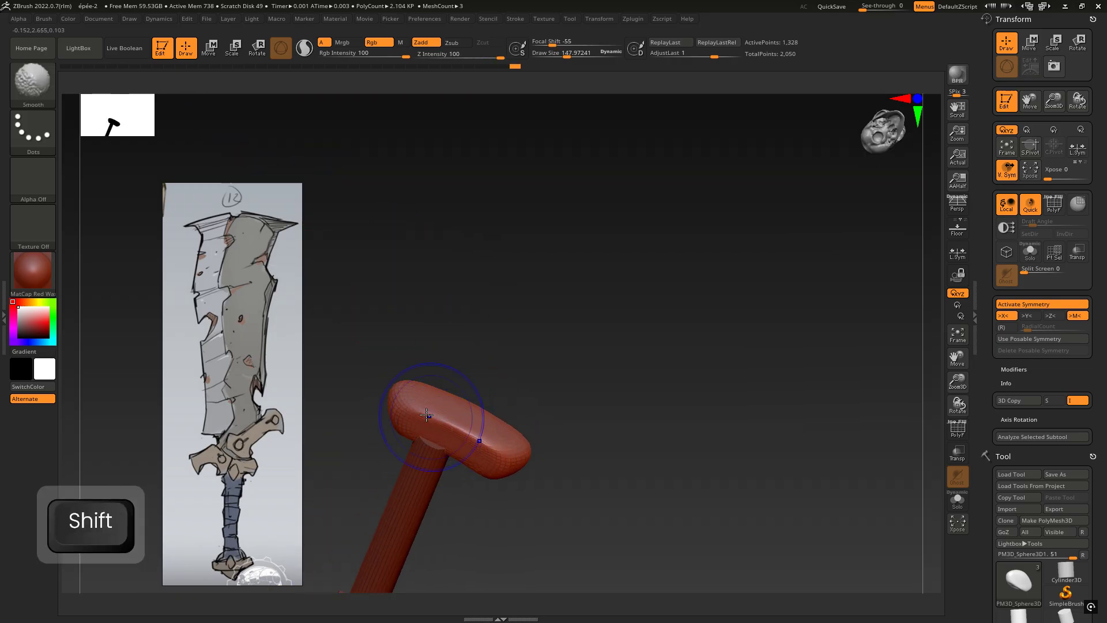
mouse_move(476, 348)
right_down()
mouse_move(472, 526)
mouse_move(460, 463)
mouse_move(479, 450)
right_up()
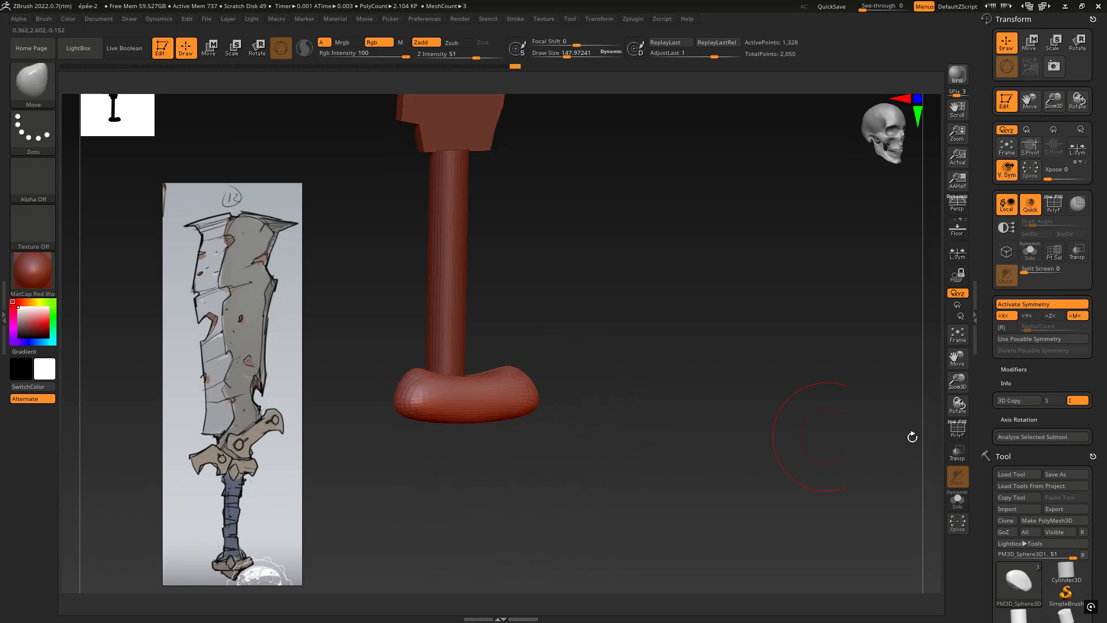
- With the polyframe displayed, stretch the pommel's ends outward and upward into long curved arms, and hide the polyframe again
click(958, 430)
ctrl+right_drag(507, 440, 672, 427)
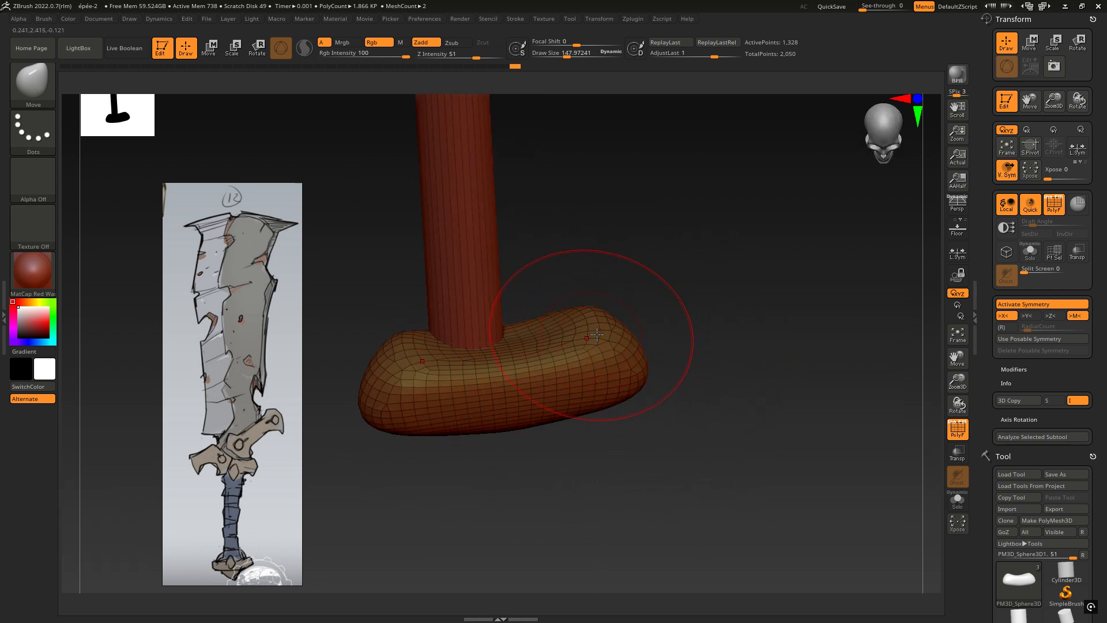
right_drag(597, 334, 684, 352)
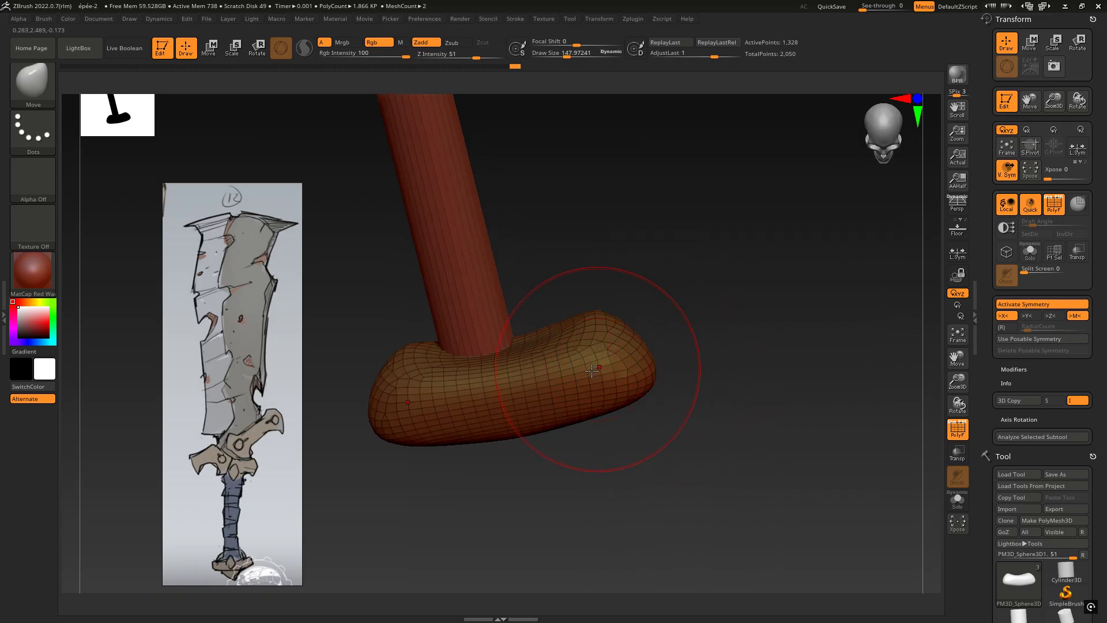
mouse_move(641, 353)
mouse_down()
mouse_move(759, 313)
mouse_move(836, 247)
mouse_move(805, 194)
mouse_up()
mouse_move(624, 369)
shift+right_down()
mouse_move(631, 360)
mouse_move(519, 361)
mouse_move(606, 369)
shift+right_up()
click(946, 432)
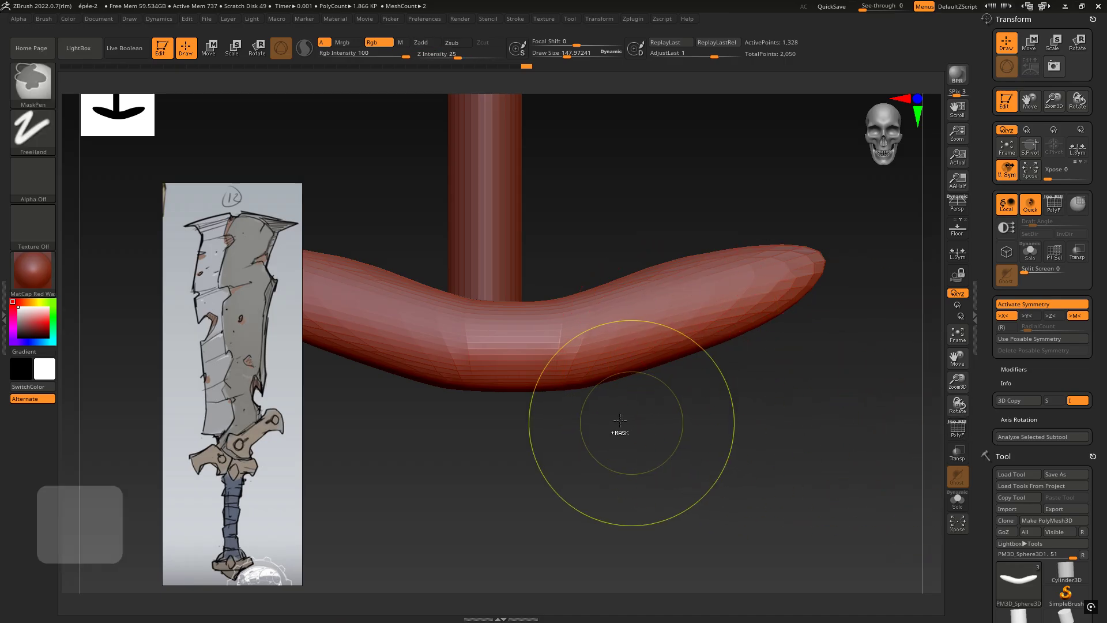
ctrl+right_drag(631, 423, 583, 417)
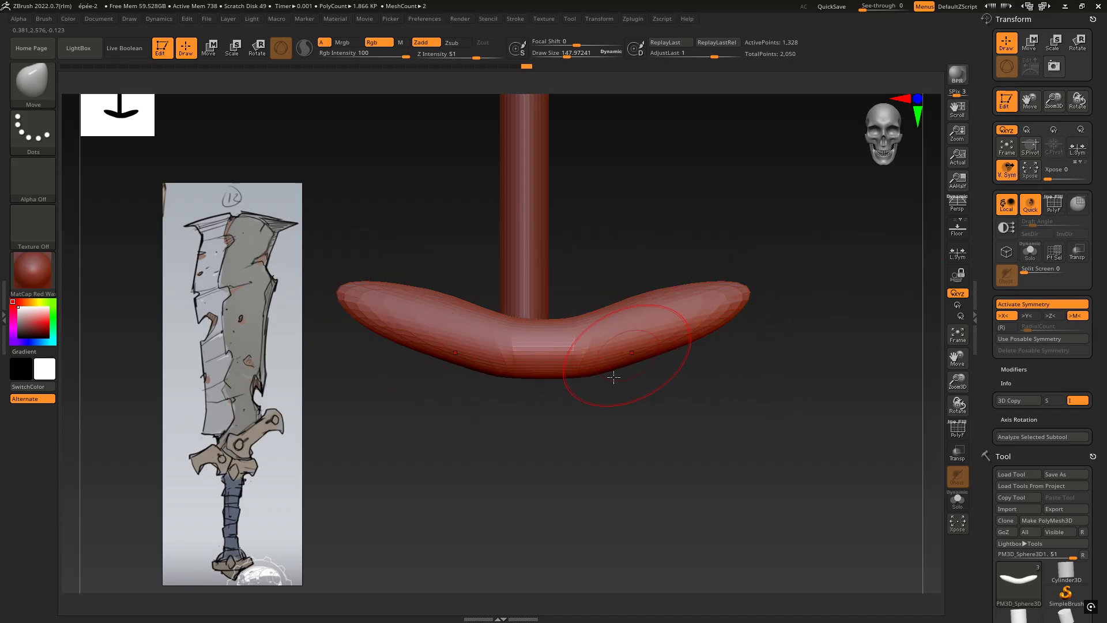
key(ctrl)
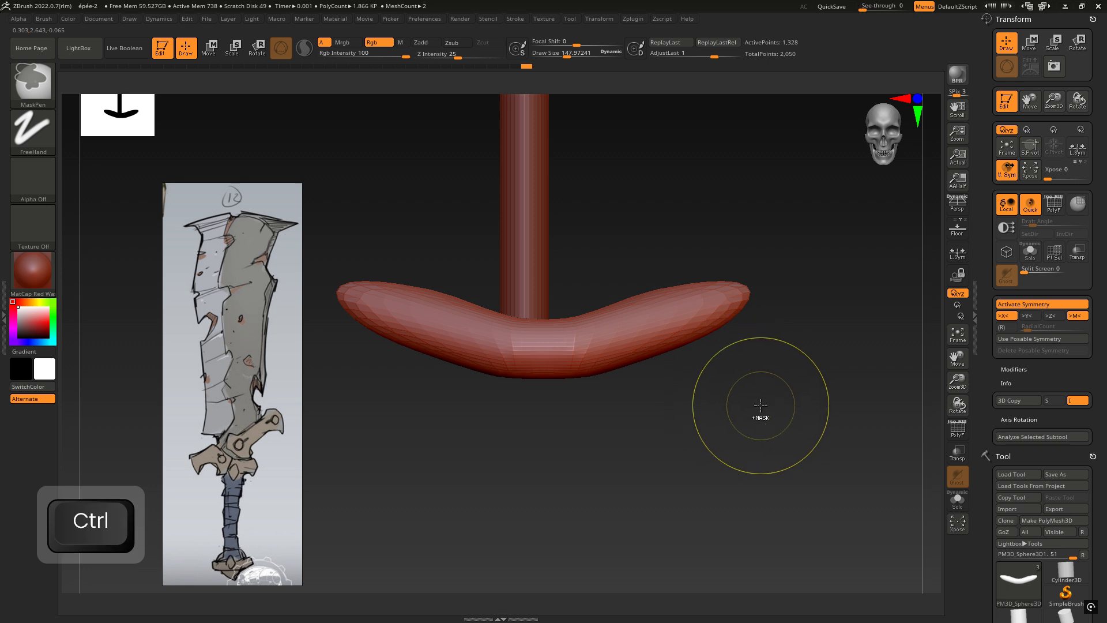
- Remesh the stretched pommel with DynaMesh, display the polyframe, and compare the mesh with its earlier state in the undo history
ctrl+drag(730, 408, 844, 513)
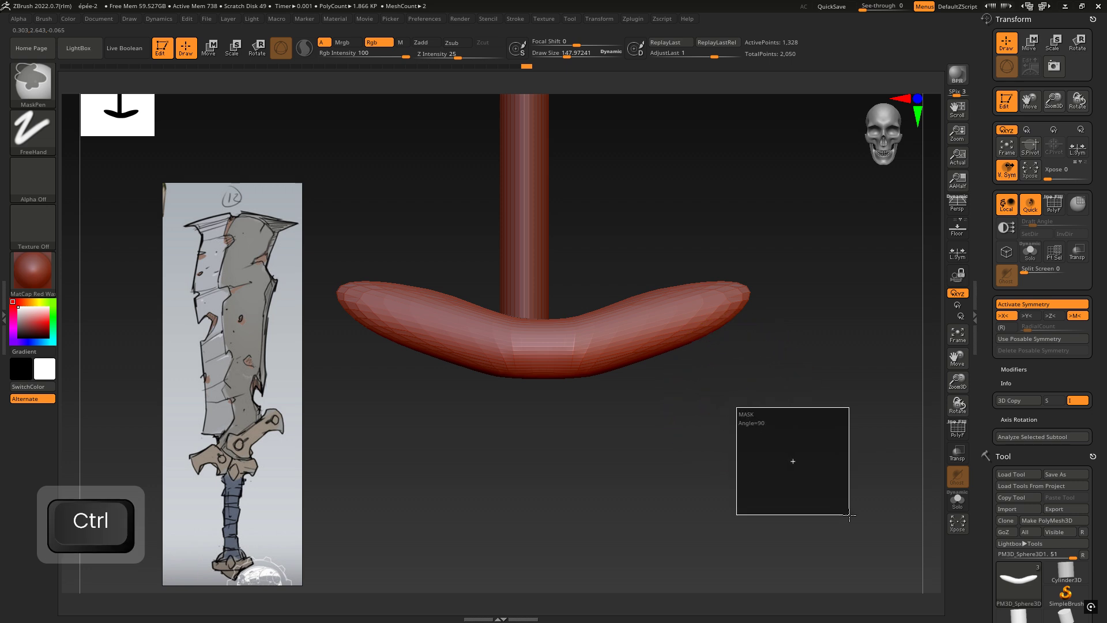
ctrl+drag(849, 514, 846, 517)
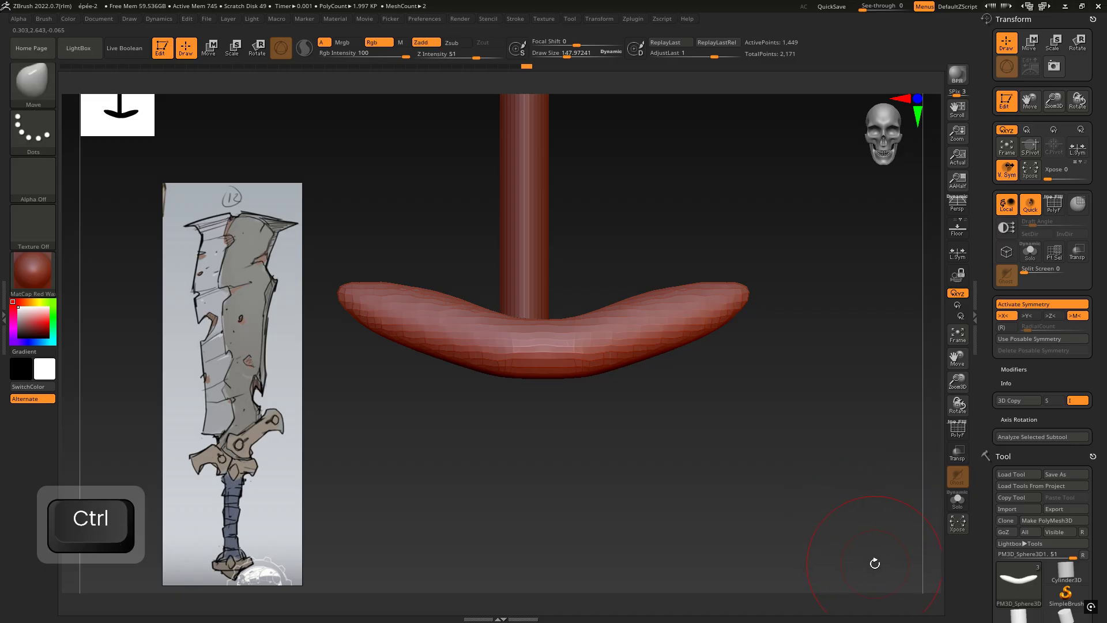
click(959, 439)
drag(767, 383, 764, 103)
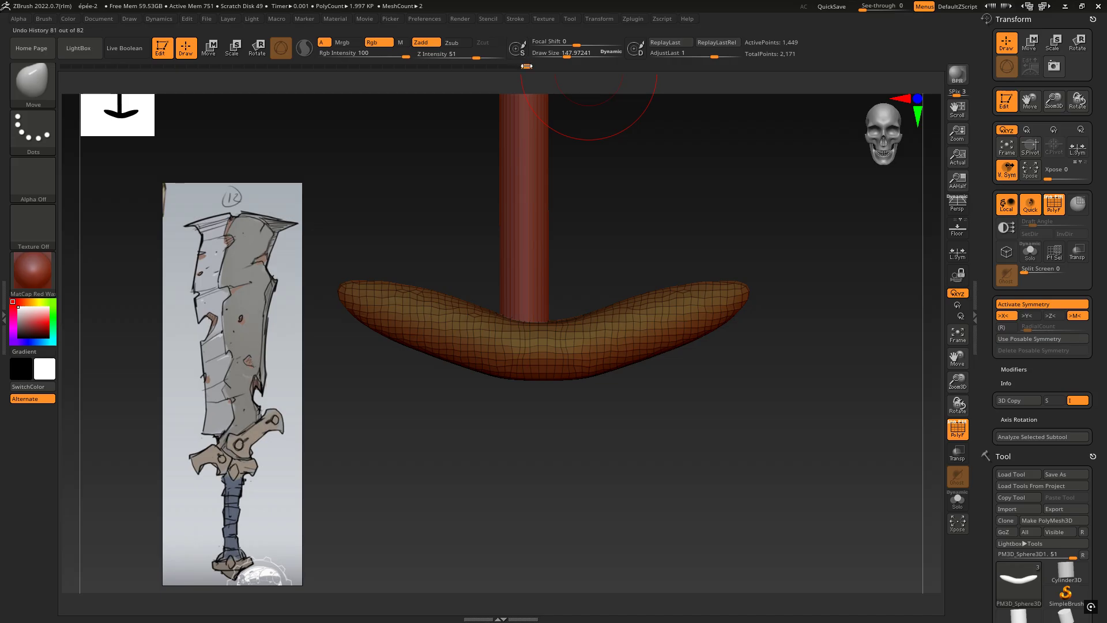
click(526, 66)
drag(522, 67, 540, 71)
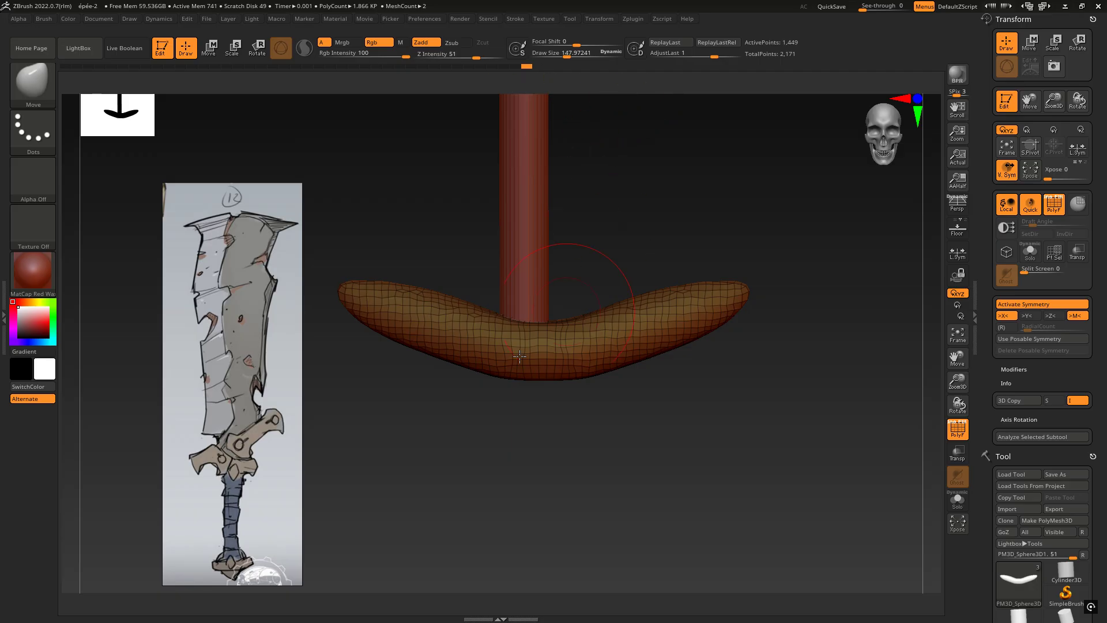
- Try pulling symmetrical spikes down and sideways out of the pommel's arms with the Move brush, and remesh with DynaMesh
right_drag(638, 316, 645, 242)
right_drag(666, 374, 665, 360)
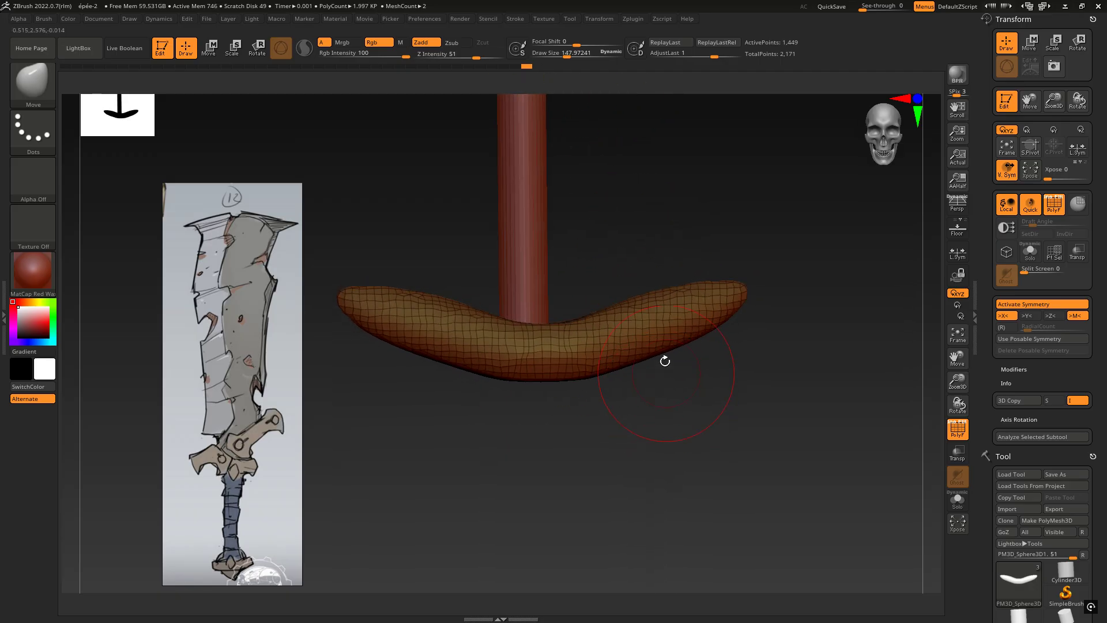
mouse_move(662, 353)
mouse_down()
mouse_move(693, 401)
mouse_move(692, 488)
mouse_up()
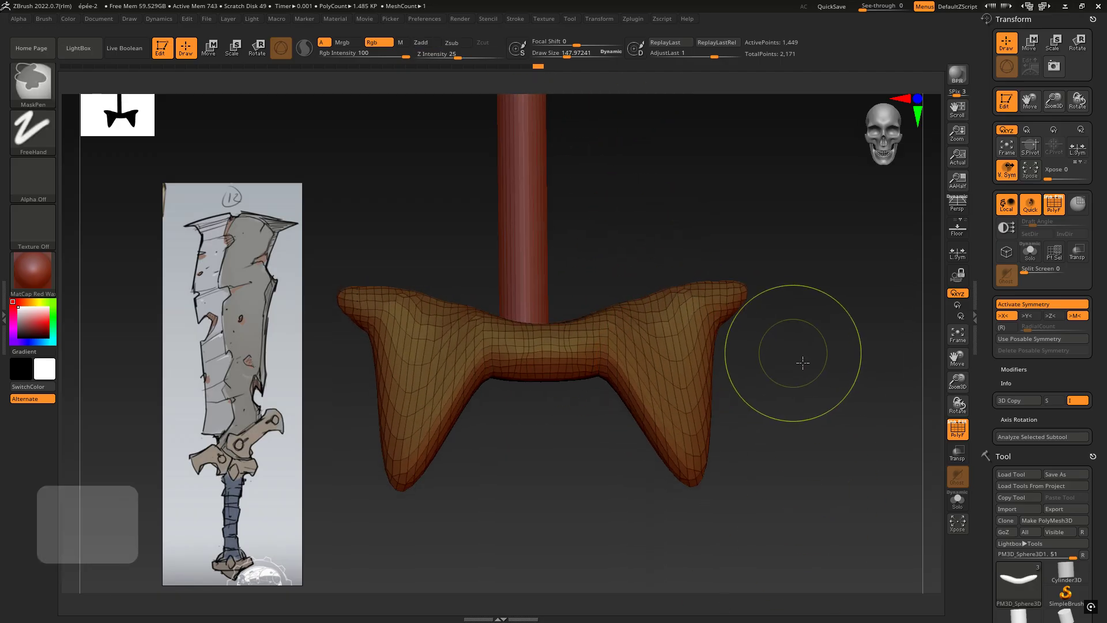
right_drag(756, 424, 600, 424)
drag(696, 408, 820, 408)
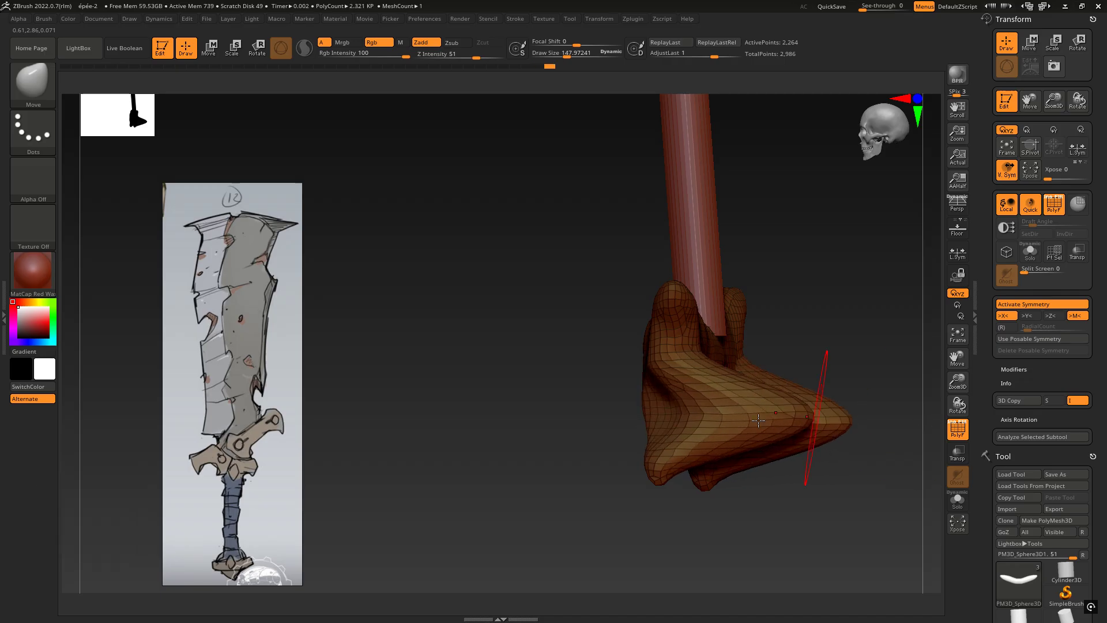
ctrl+drag(525, 403, 611, 529)
- Try drawing further spikes out of the pommel's lower lobes with the Move brush, remeshing with DynaMesh after each pull
right_drag(634, 496, 718, 407)
alt+drag(751, 360, 692, 316)
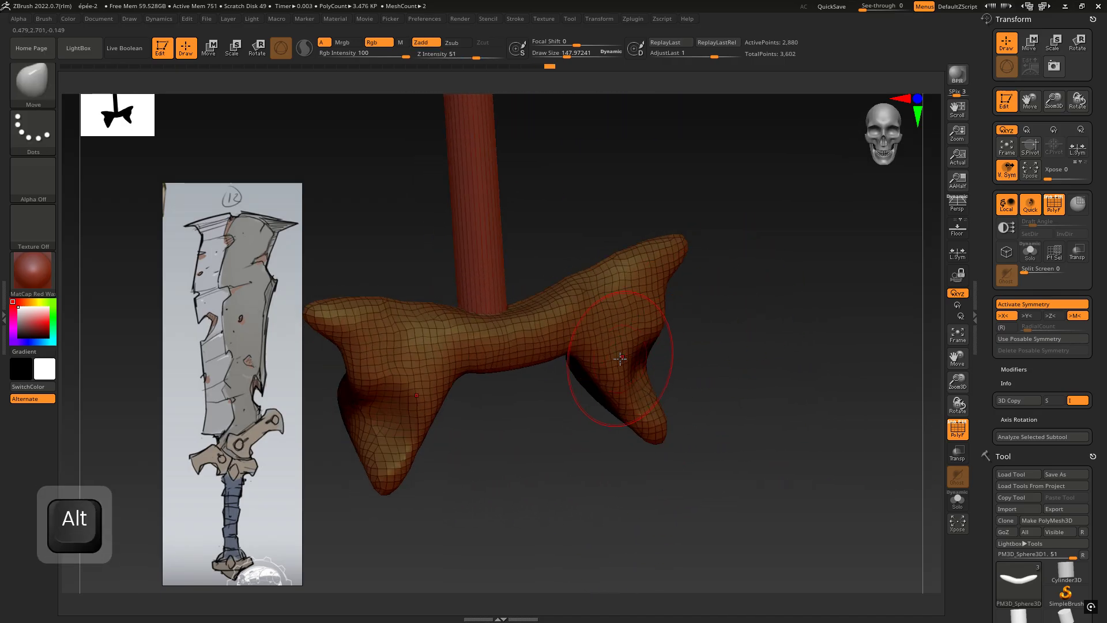
drag(640, 372, 825, 397)
ctrl+drag(781, 257, 909, 365)
drag(900, 360, 736, 341)
drag(618, 394, 547, 427)
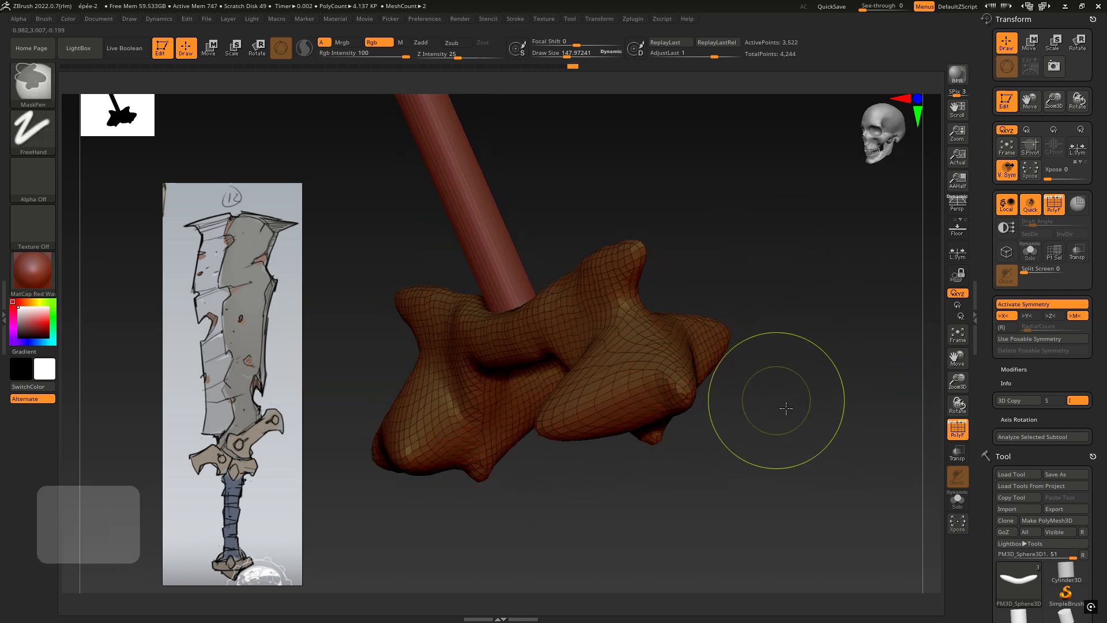
ctrl+drag(785, 408, 882, 519)
drag(687, 408, 736, 378)
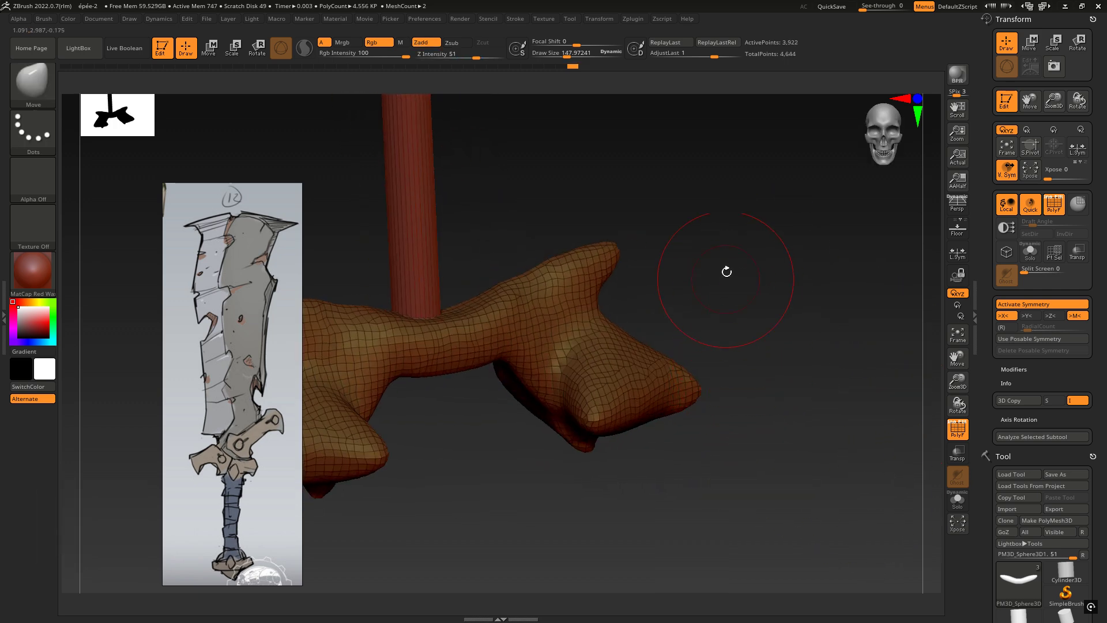
drag(726, 272, 751, 254)
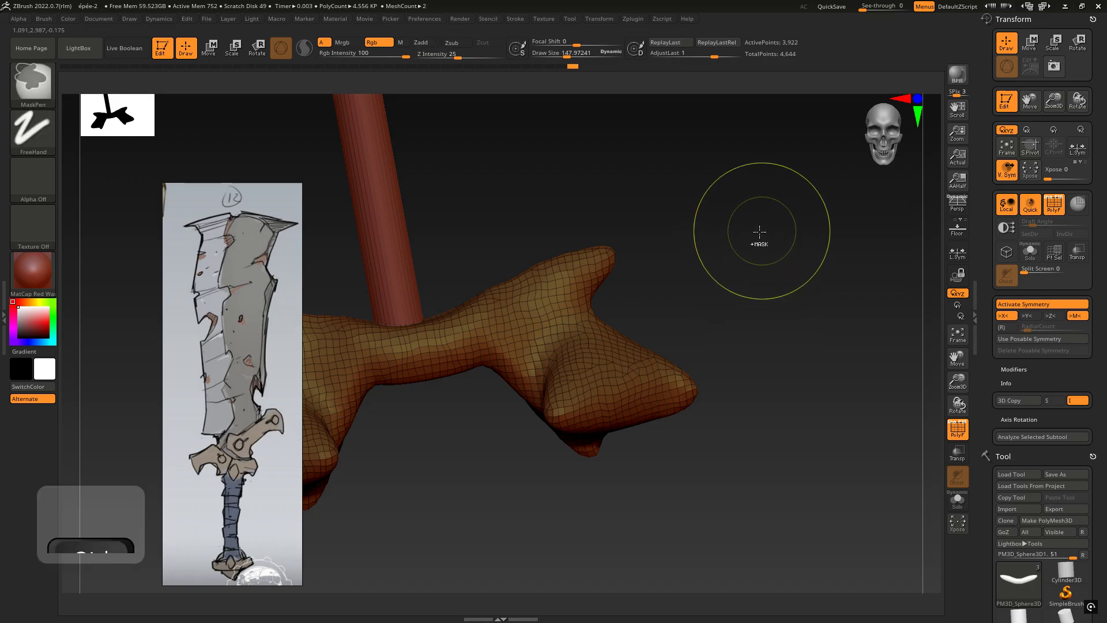
- Undo the pommel's spikes, remeshing and stretched arms back to the short rounded form, and hide the polyframe
key(ctrl+z)
key(ctrl+z)
key(ctrl+z)
key(ctrl+z)
key(ctrl+z)
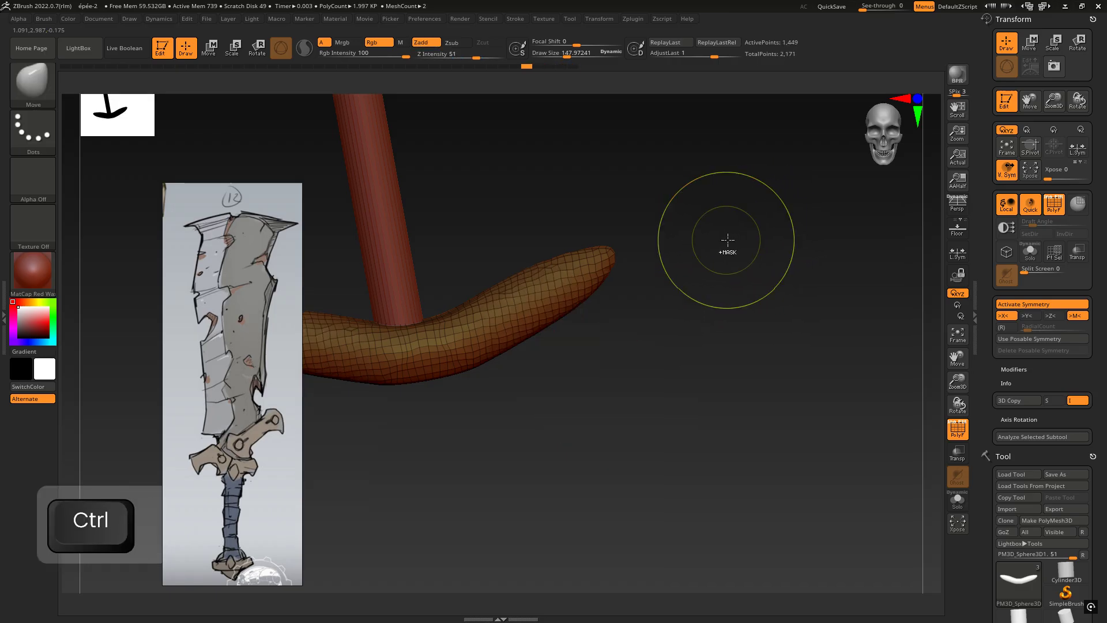
key(ctrl+z)
key(ctrl+z)
drag(697, 257, 648, 271)
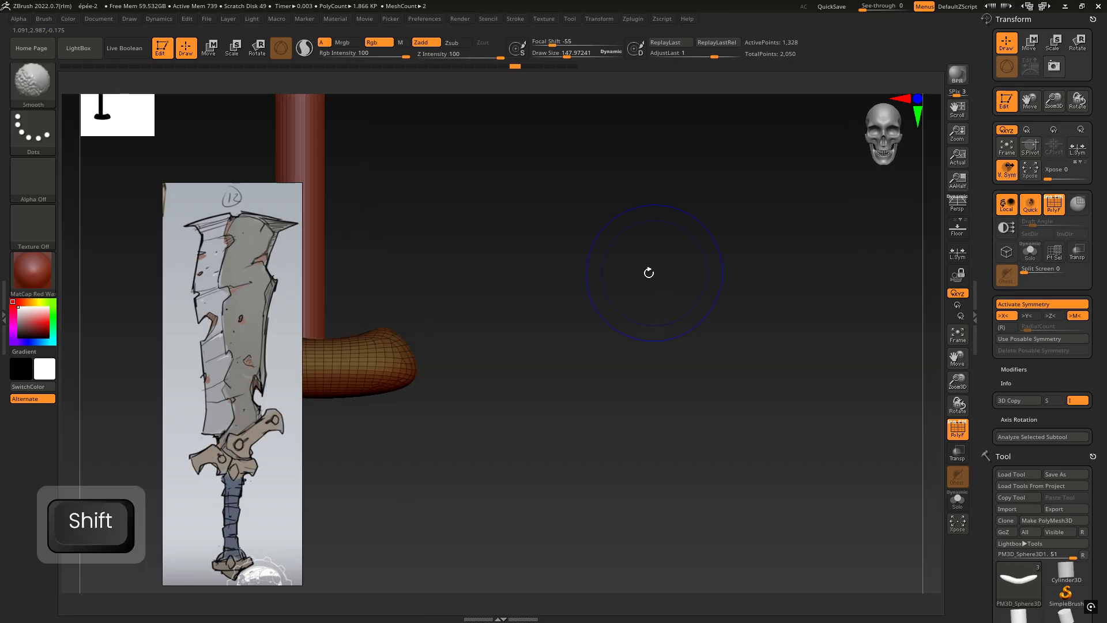
alt+drag(513, 284, 667, 273)
mouse_move(660, 247)
ctrl+mouse_down()
mouse_move(786, 357)
mouse_move(692, 316)
mouse_move(594, 317)
mouse_move(489, 284)
ctrl+mouse_up()
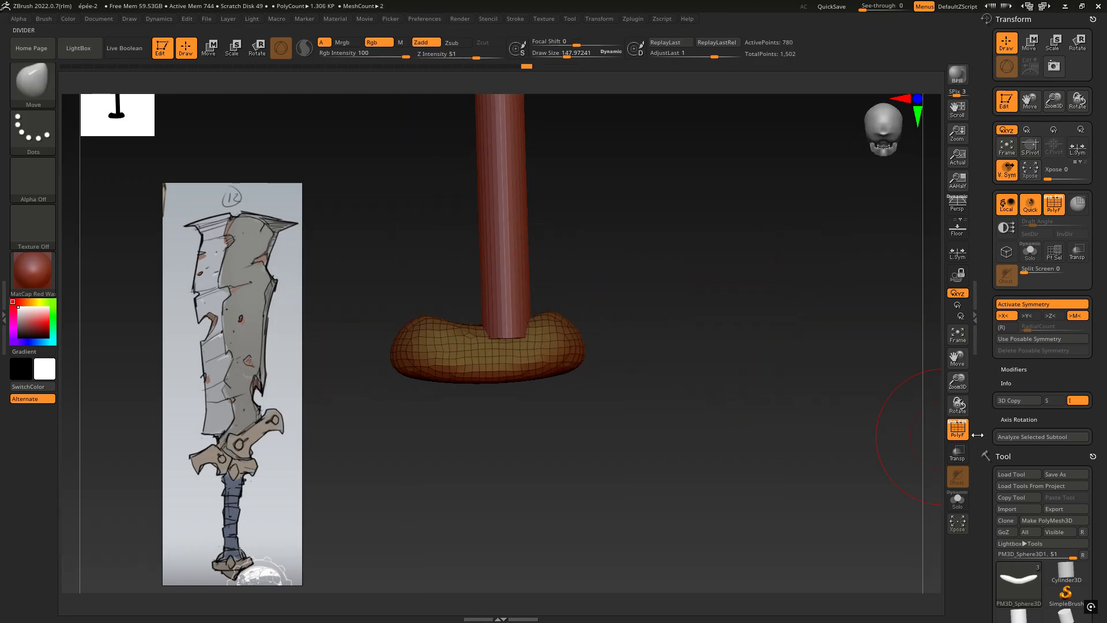
click(957, 430)
drag(390, 331, 635, 289)
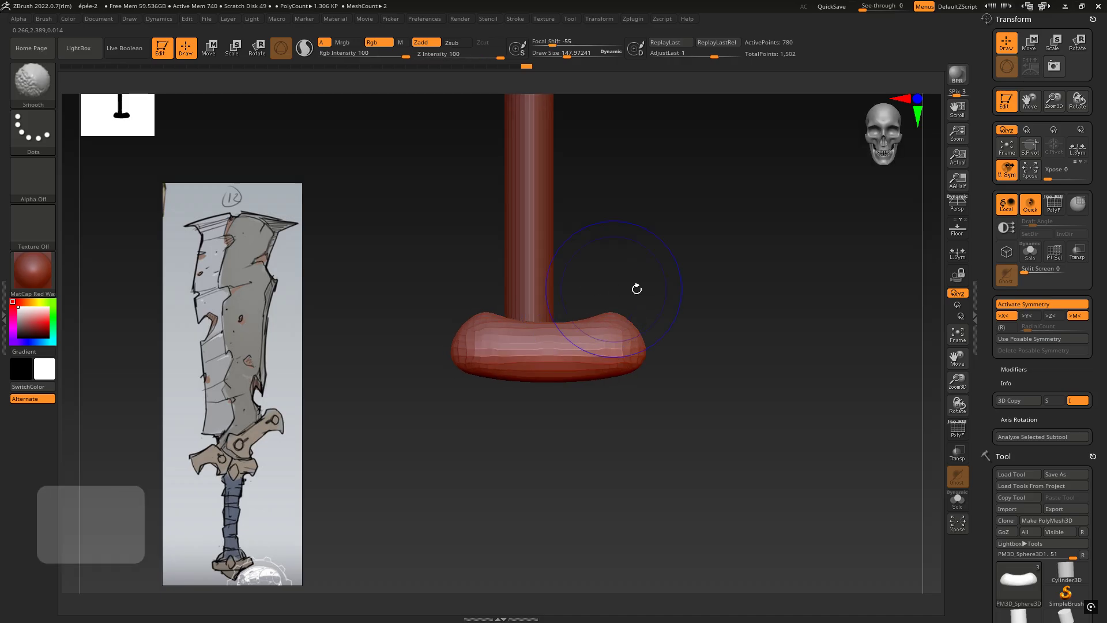
- Smooth the middle of the short pommel and compare its size with the handle and blade
mouse_move(721, 350)
ctrl+right_down()
mouse_move(623, 287)
mouse_move(573, 398)
ctrl+right_up()
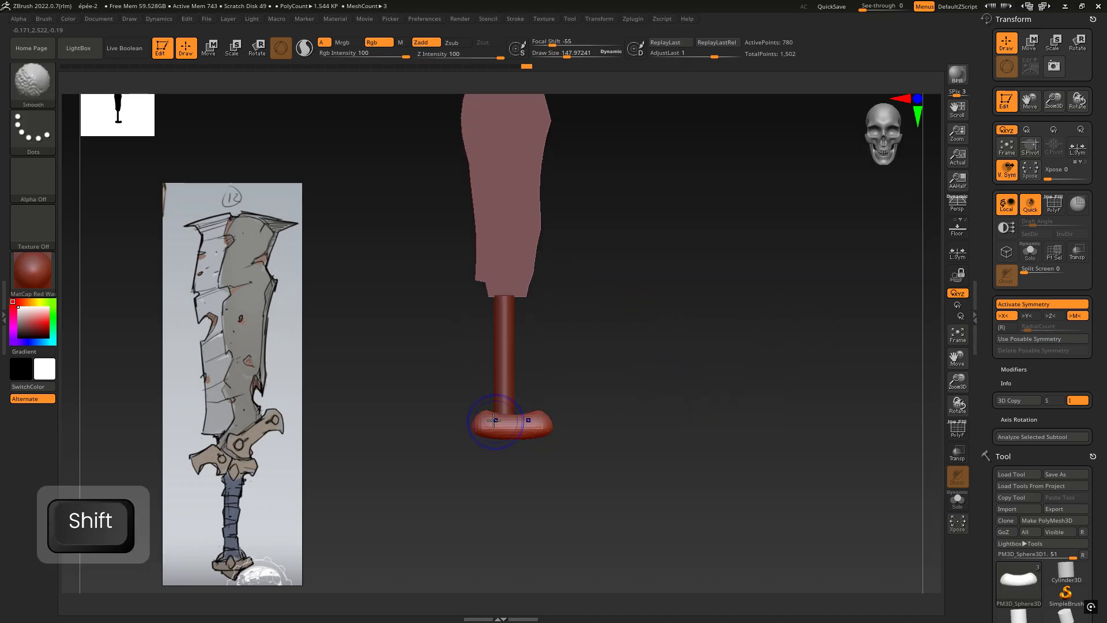
shift+drag(534, 425, 497, 425)
mouse_move(495, 449)
right_down()
mouse_move(506, 373)
mouse_move(493, 340)
mouse_move(476, 425)
mouse_move(494, 453)
mouse_move(553, 425)
mouse_move(559, 452)
mouse_move(935, 386)
right_up()
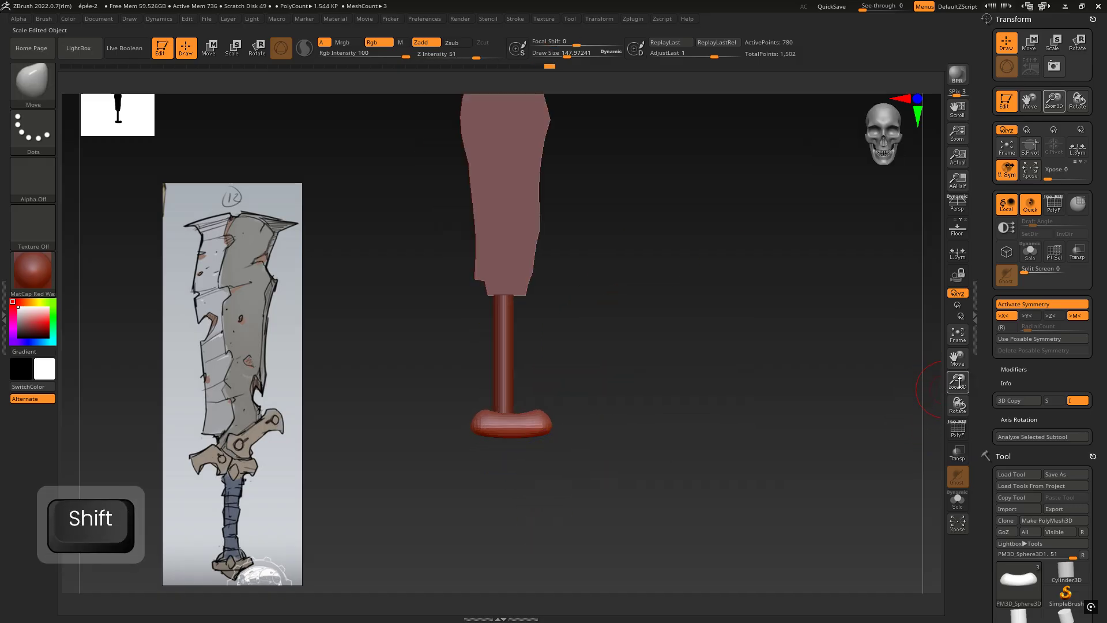
drag(959, 382, 912, 440)
alt+drag(648, 388, 734, 327)
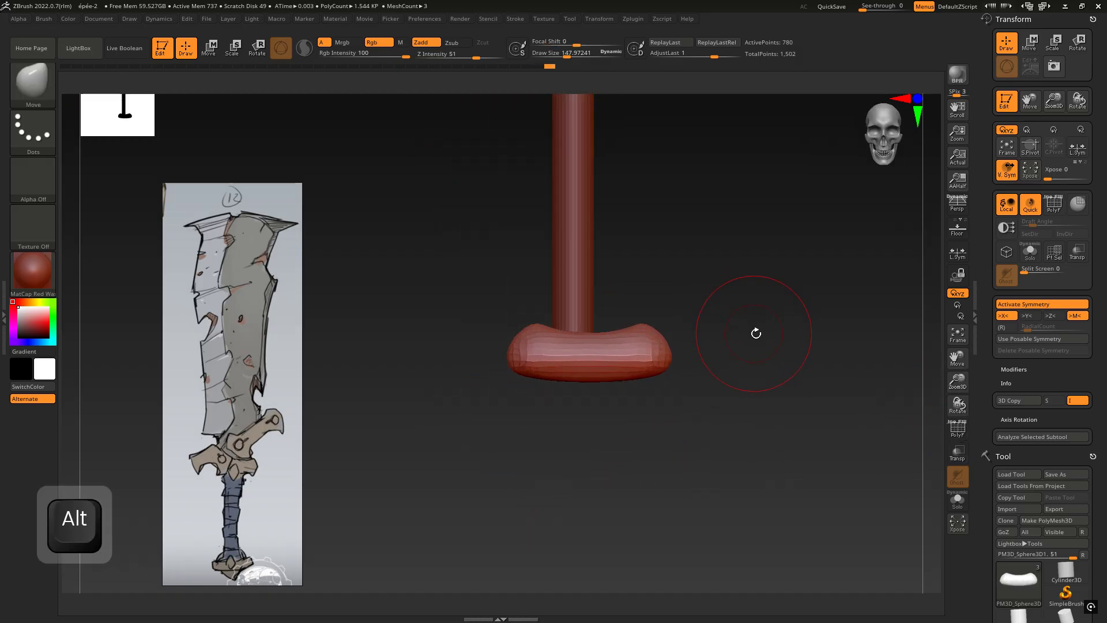
ctrl+right_drag(756, 333, 628, 362)
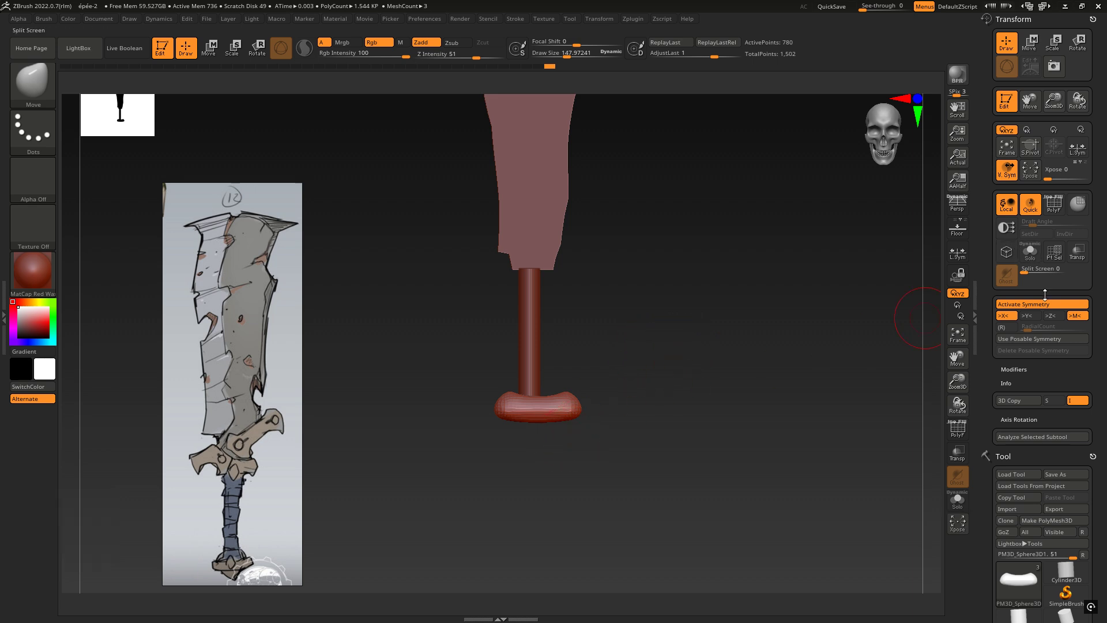
- Reduce the Move brush's Draw Size to about 58 and turn off symmetry to work on the pommel's underside
drag(1099, 334, 1103, 293)
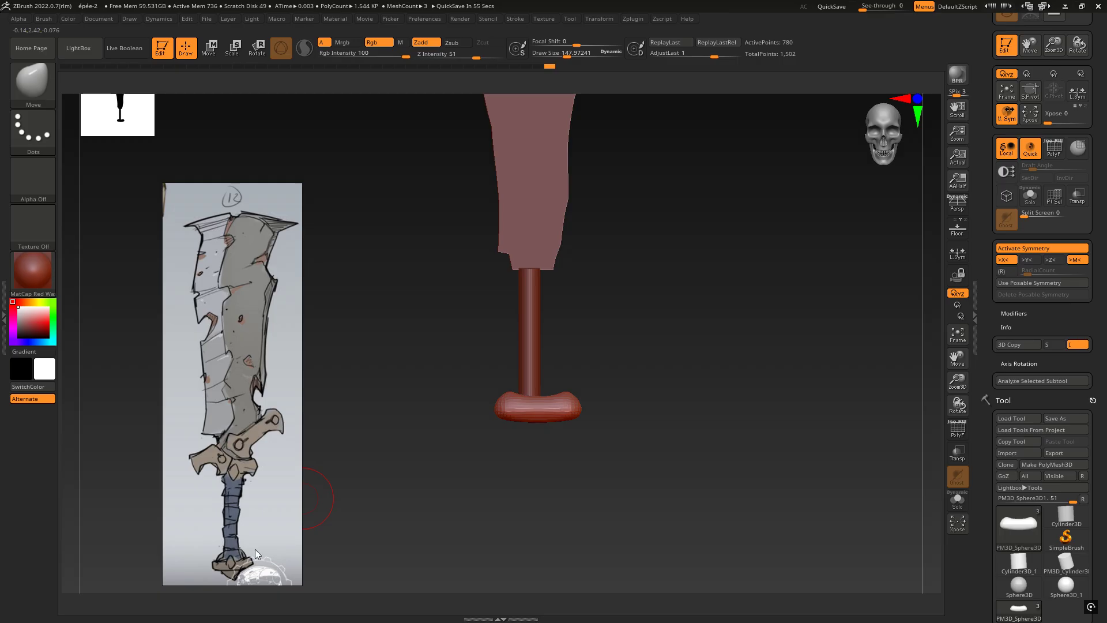
alt+right_drag(504, 444, 478, 305)
ctrl+right_drag(524, 333, 816, 274)
mouse_move(558, 362)
right_down()
mouse_move(547, 331)
mouse_move(555, 321)
right_up()
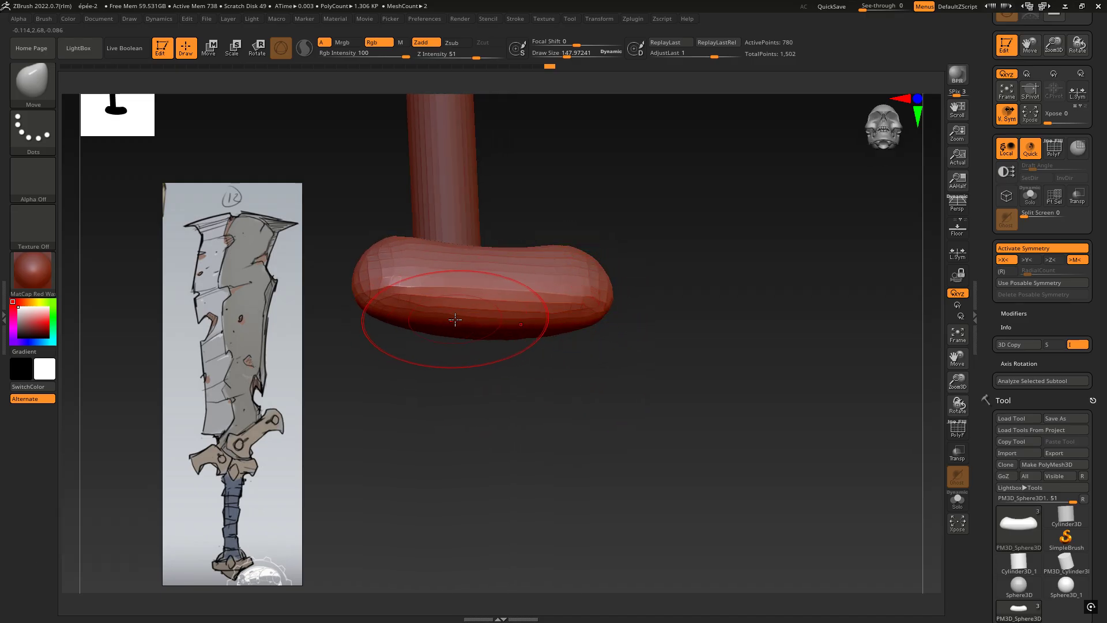
right_drag(531, 327, 510, 334)
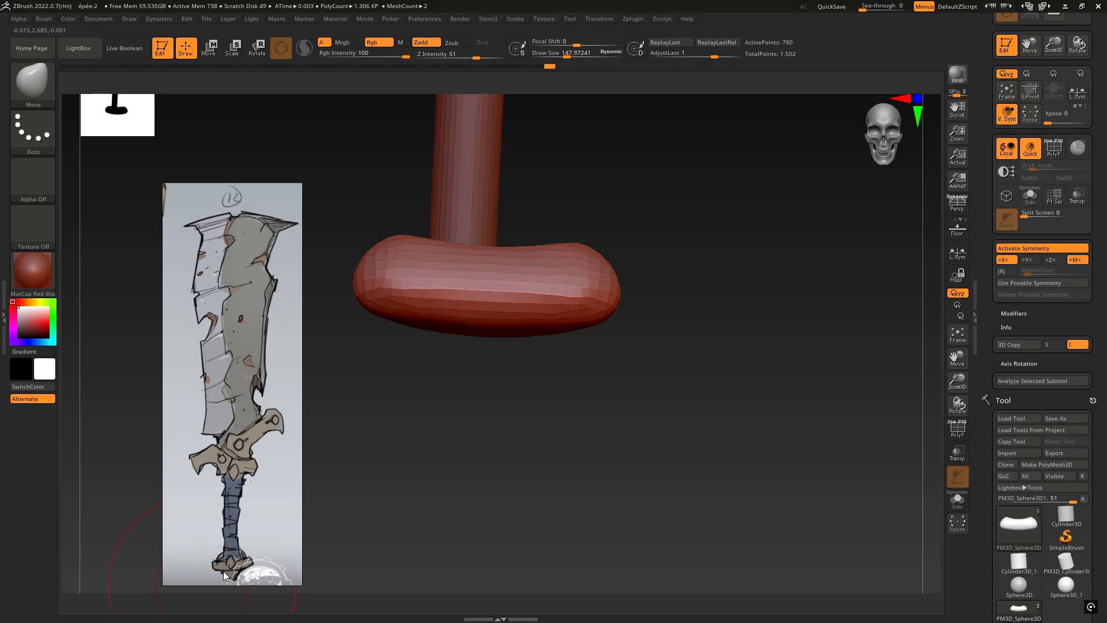
right_drag(476, 360, 482, 334)
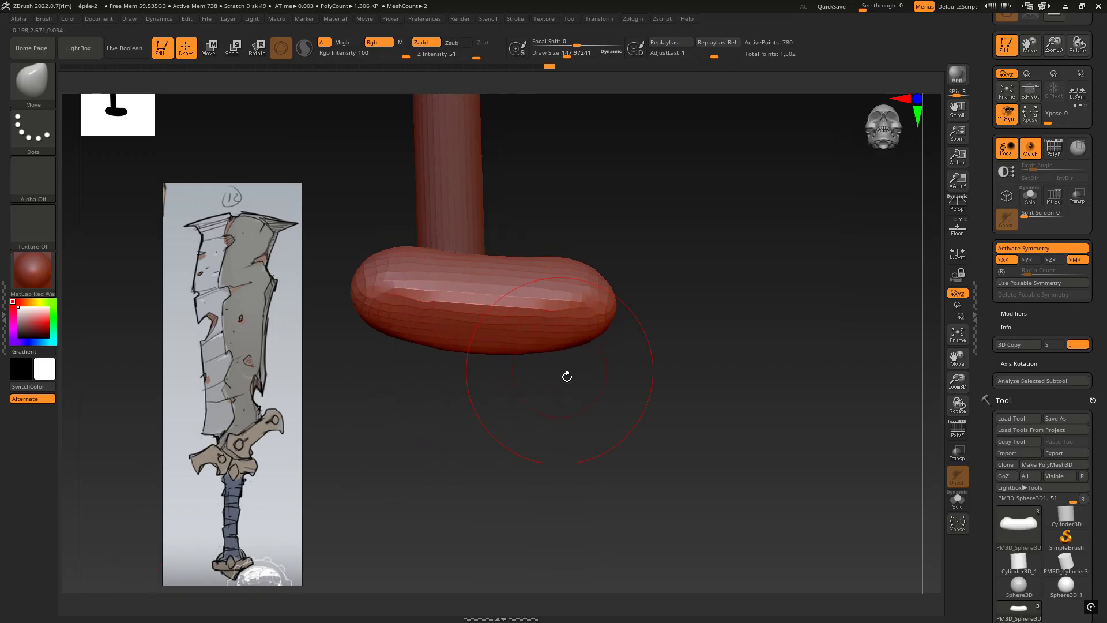
key(space)
drag(582, 384, 568, 385)
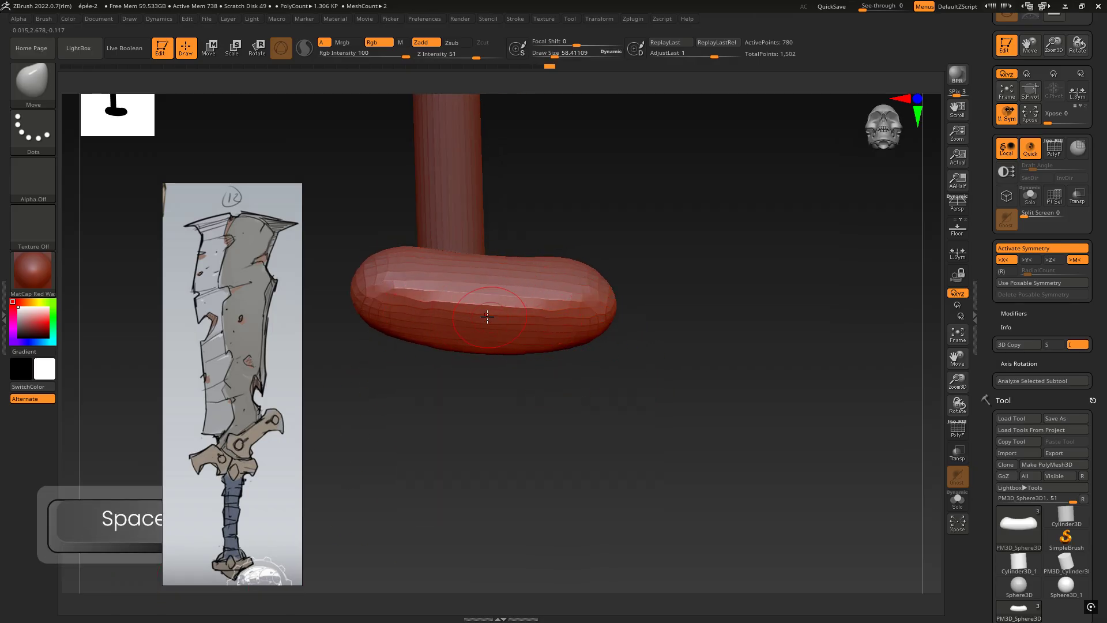
mouse_move(488, 316)
right_down()
mouse_move(533, 333)
mouse_move(483, 324)
right_up()
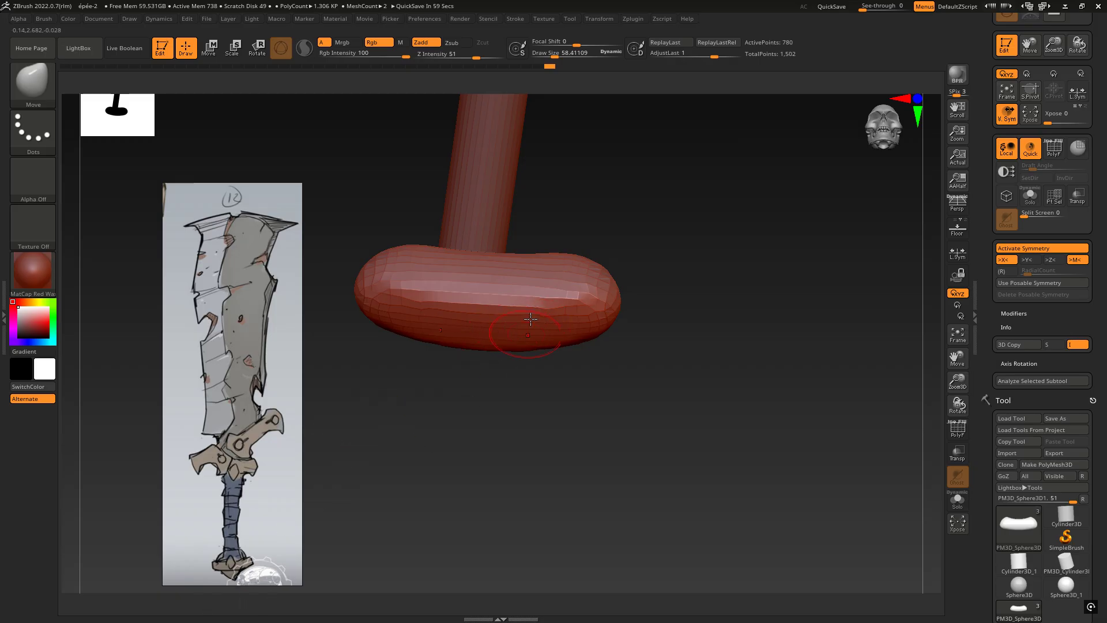
key(x)
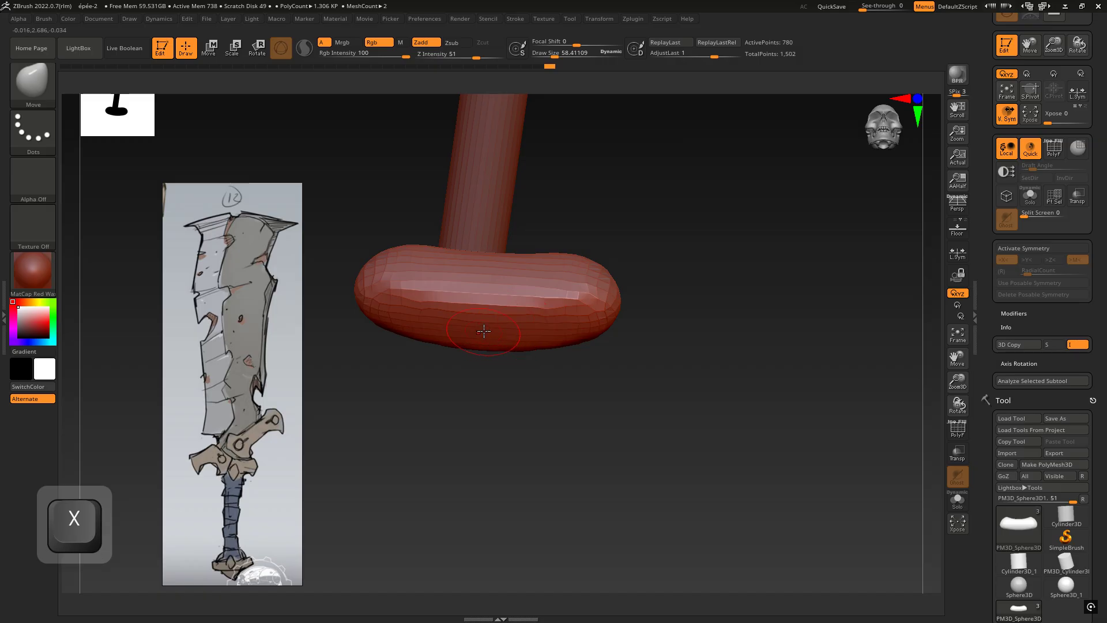
- Pull a point down from the middle of the pommel's underside and widen it with a Draw Size of about 80
right_drag(465, 331, 450, 333)
drag(456, 333, 405, 402)
mouse_move(398, 426)
right_down()
mouse_move(465, 401)
mouse_move(473, 368)
mouse_move(436, 409)
right_up()
right_click(430, 415)
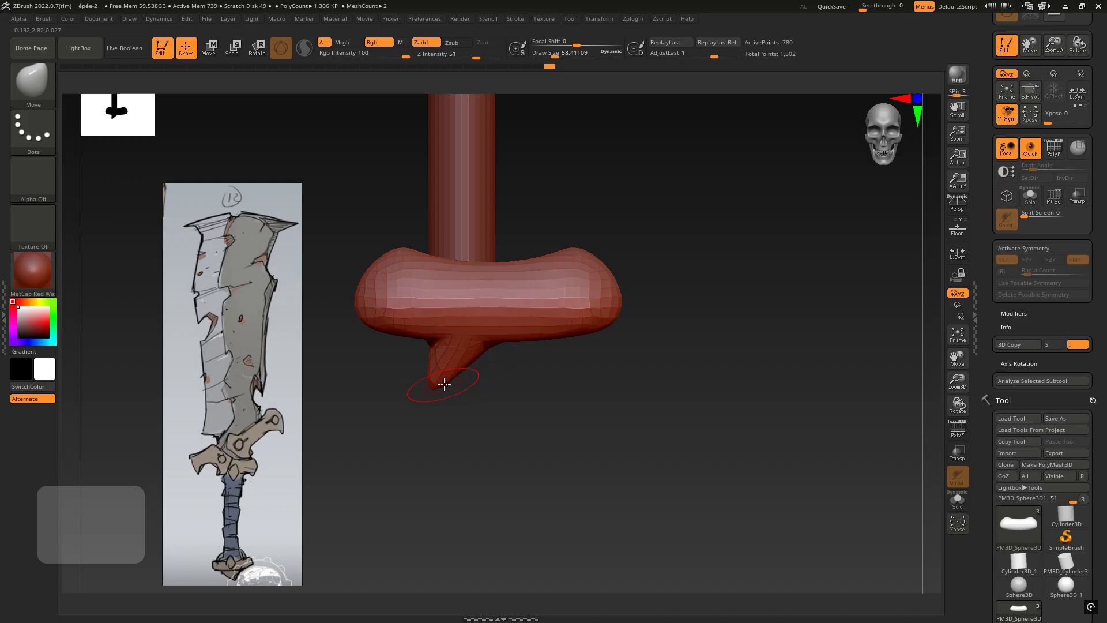
drag(445, 382, 468, 419)
right_click(440, 429)
drag(489, 366, 513, 360)
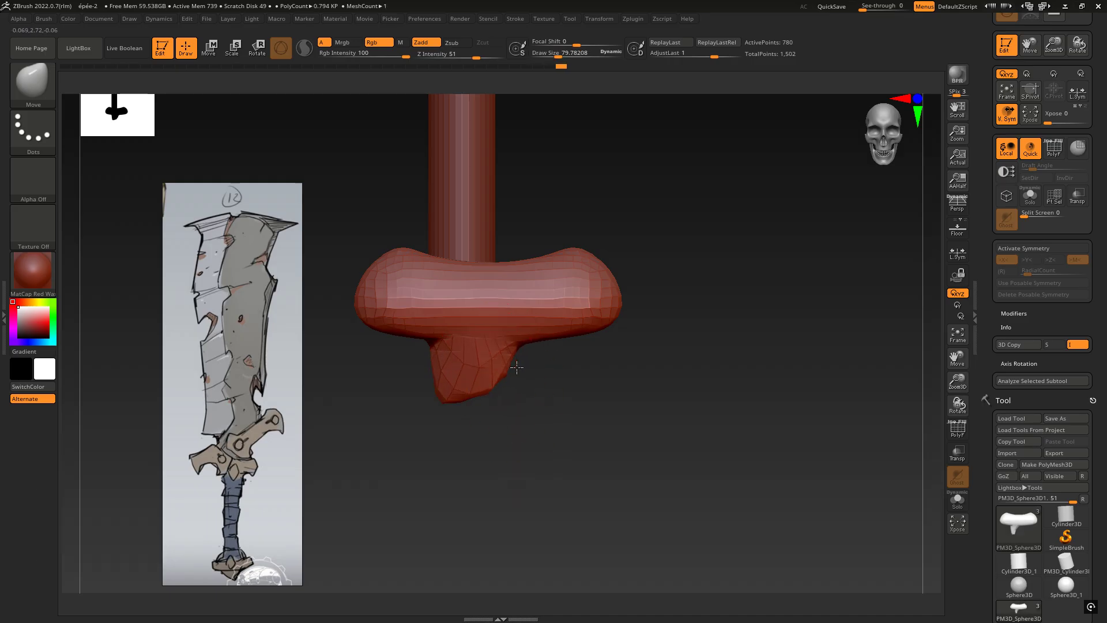
mouse_move(529, 421)
mouse_down()
mouse_move(474, 392)
mouse_move(446, 394)
mouse_move(455, 381)
mouse_up()
mouse_move(435, 427)
mouse_down()
mouse_move(474, 359)
mouse_move(404, 359)
mouse_up()
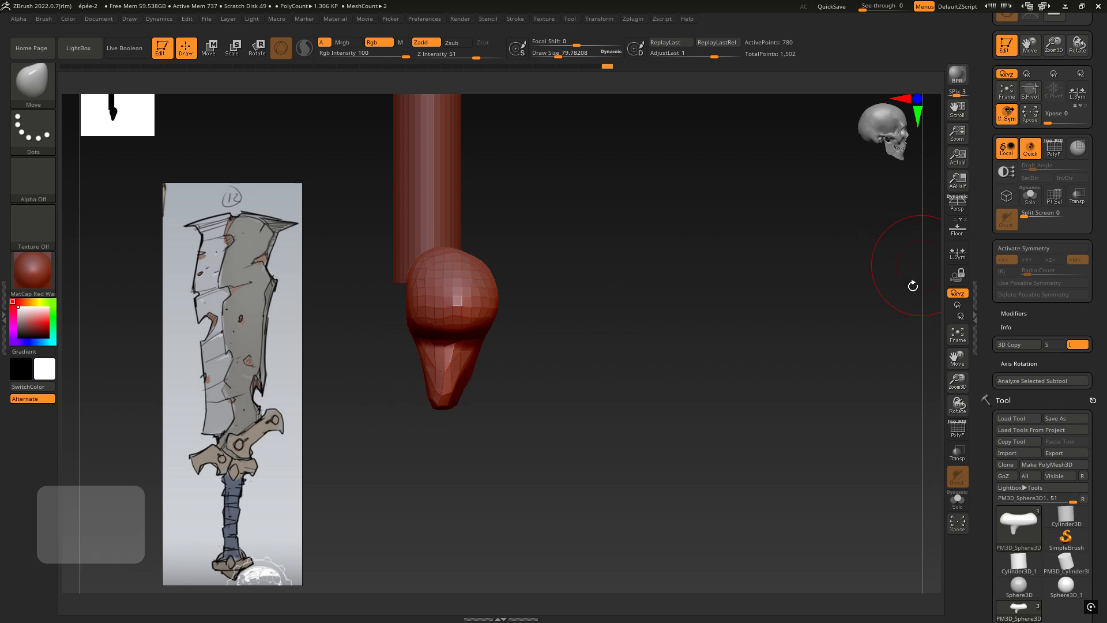
- Turn symmetry on along the Z axis only and shape the sides of the pommel's lower protrusion with the Move brush
key(x)
click(1026, 260)
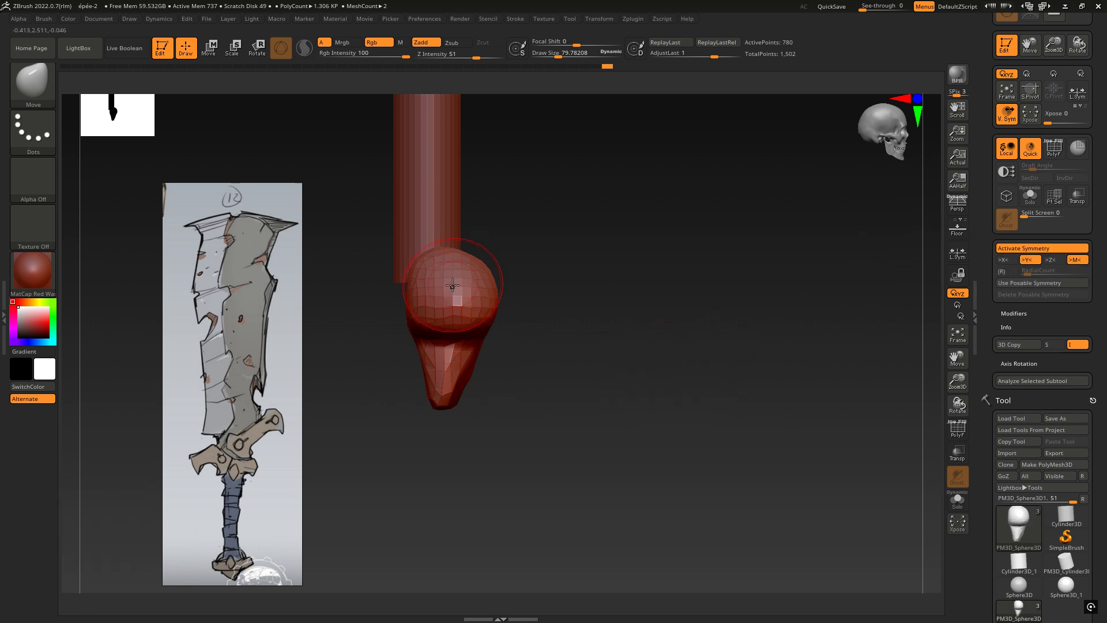
click(1046, 262)
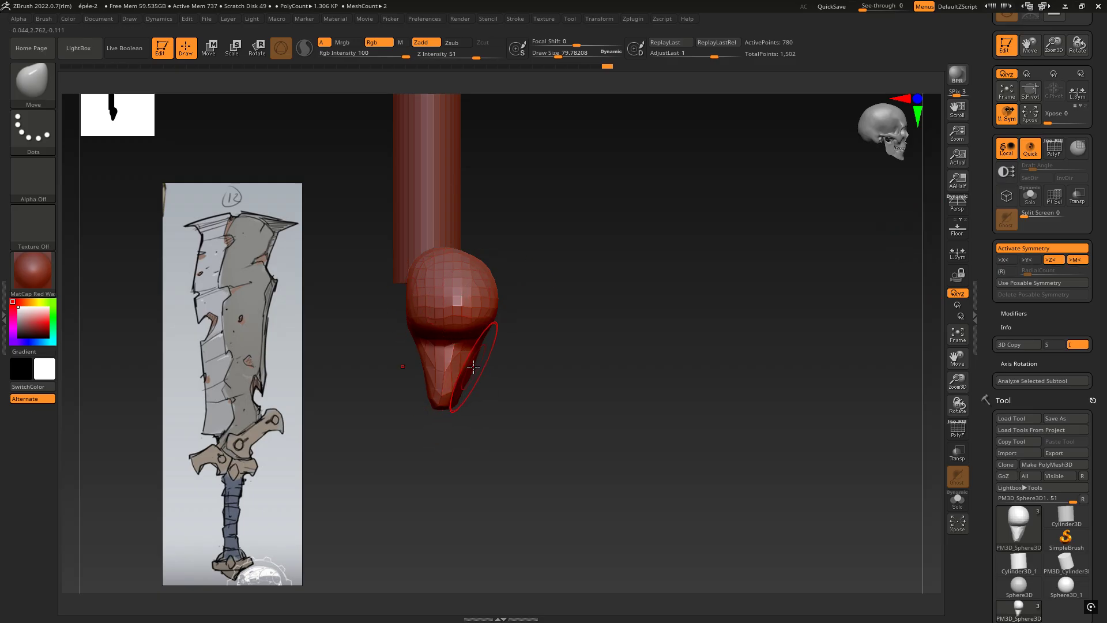
right_drag(473, 367, 443, 348)
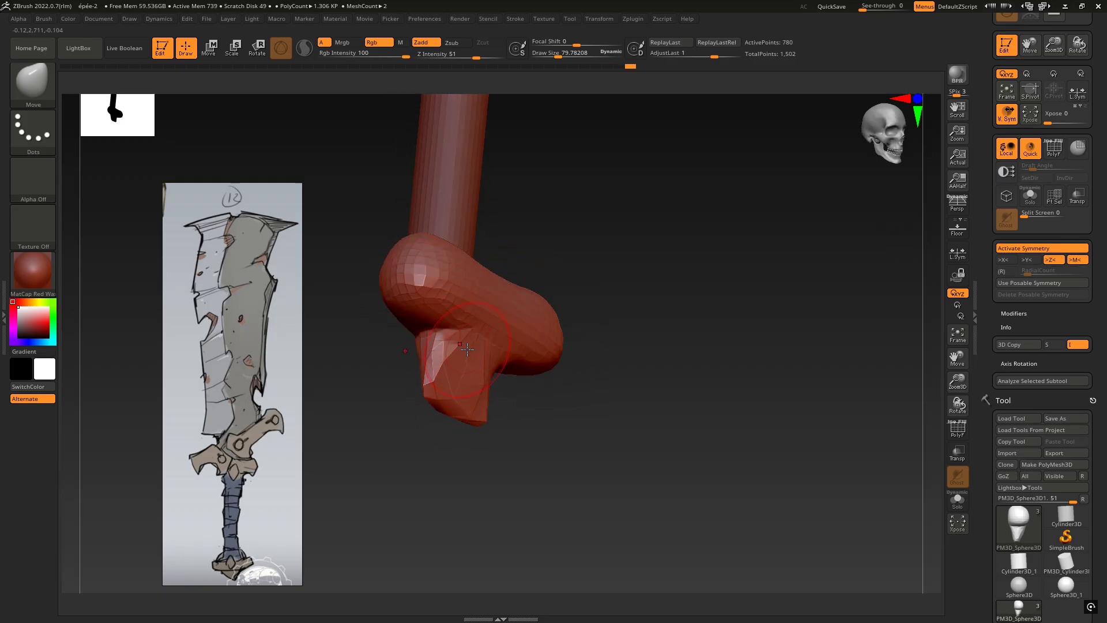
drag(468, 356, 485, 371)
right_drag(485, 370, 392, 358)
- Turn symmetry off, shape the lower protrusion into an uneven slanted tip, and remesh the pommel with DynaMesh
key(x)
shift+right_drag(462, 353, 587, 389)
right_drag(535, 432, 435, 347)
drag(426, 328, 436, 338)
right_drag(466, 316, 467, 329)
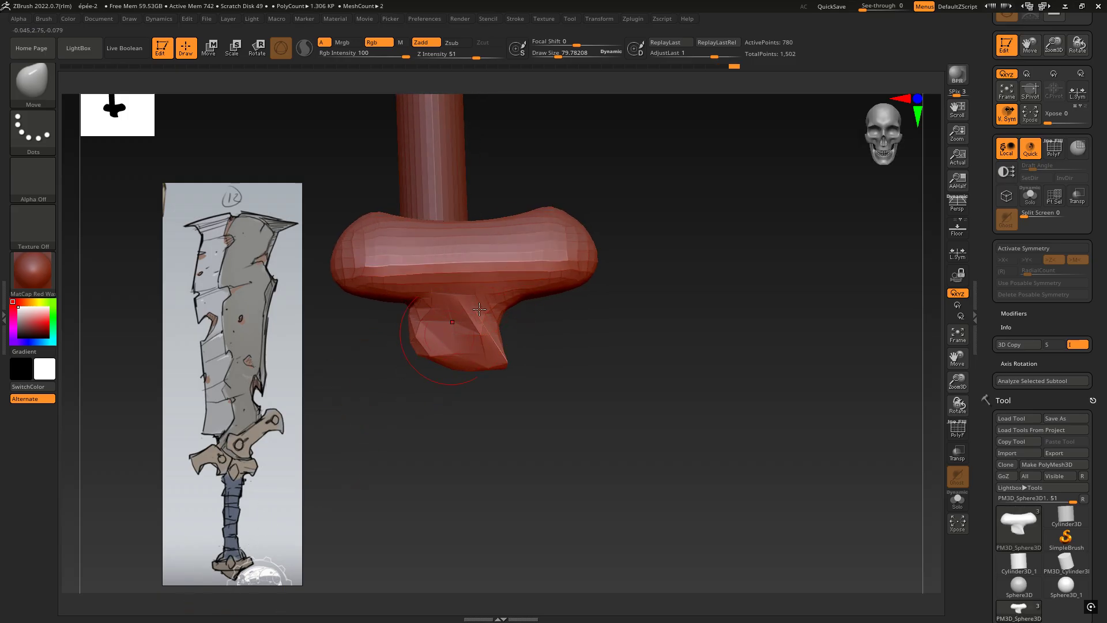
key(ctrl)
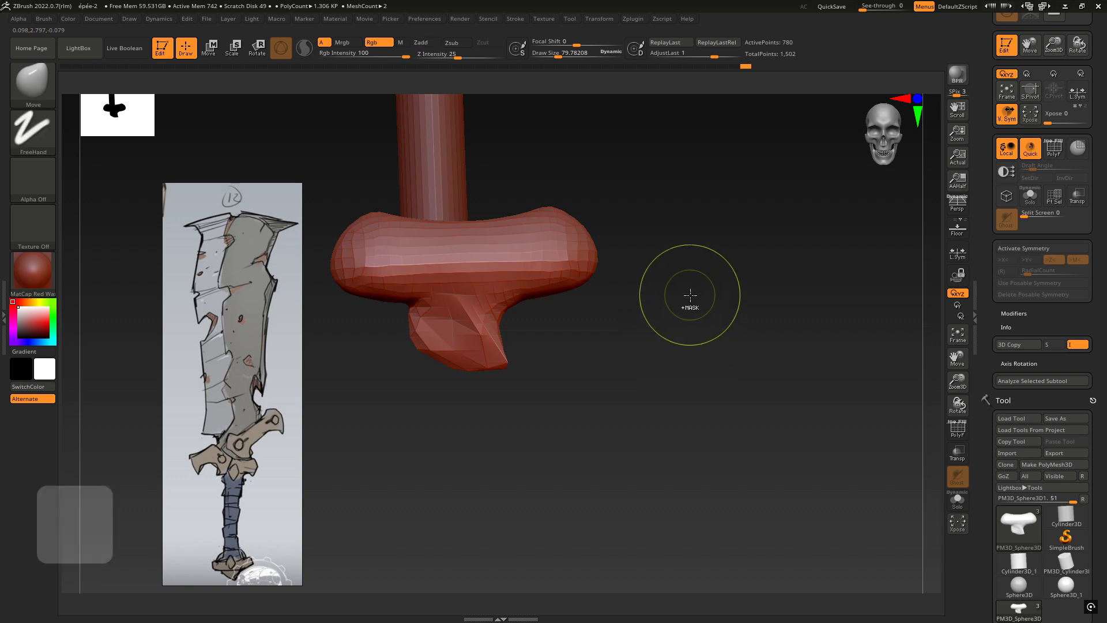
ctrl+drag(694, 291, 819, 412)
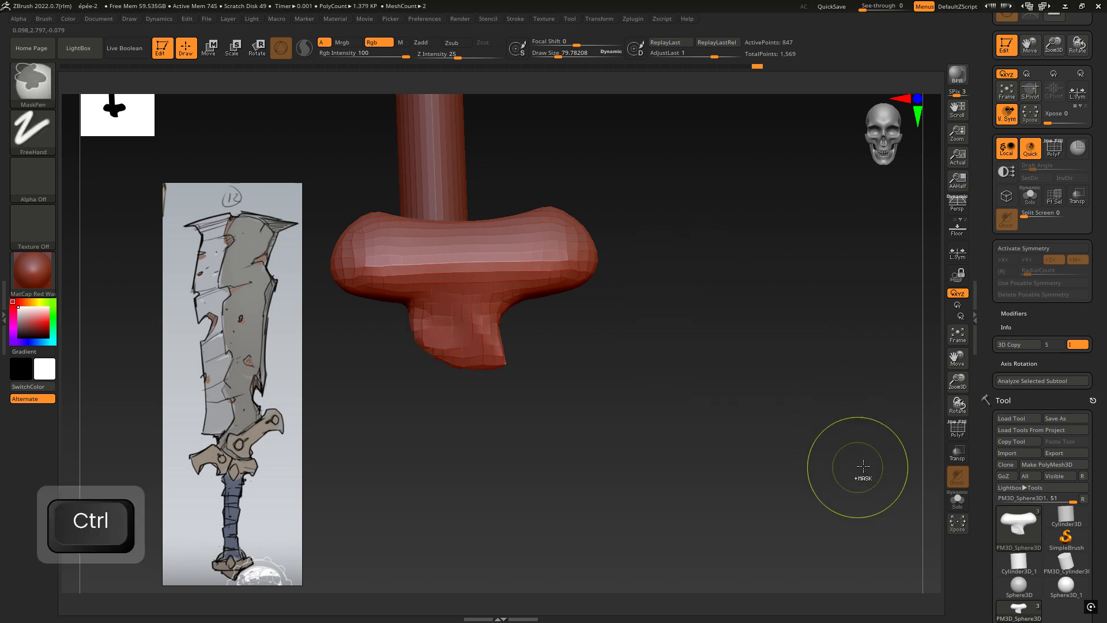
- Check the remeshed pommel's wireframe and refine the sides of the lower protrusion with the Move brush and smoothing
key(shift+f)
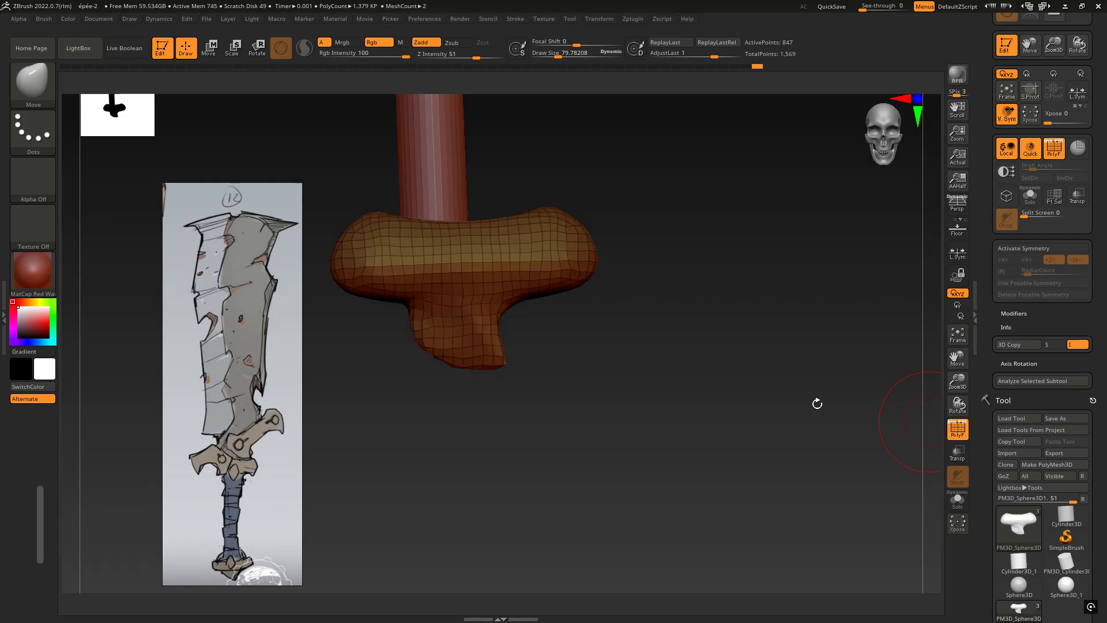
click(957, 429)
drag(746, 407, 523, 296)
drag(473, 325, 456, 336)
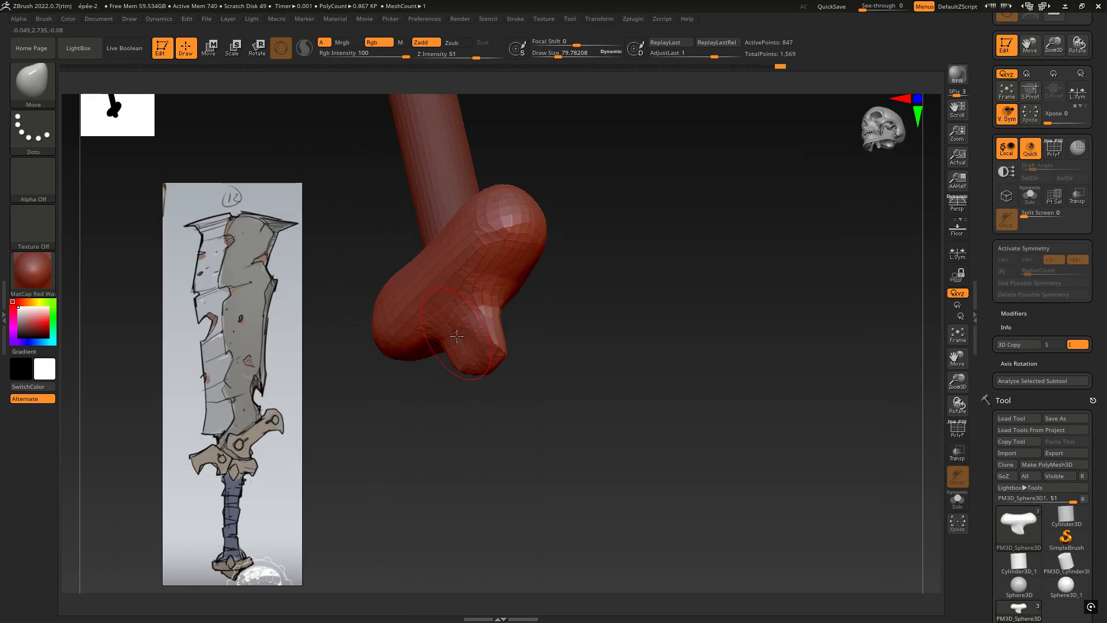
right_drag(460, 323, 471, 317)
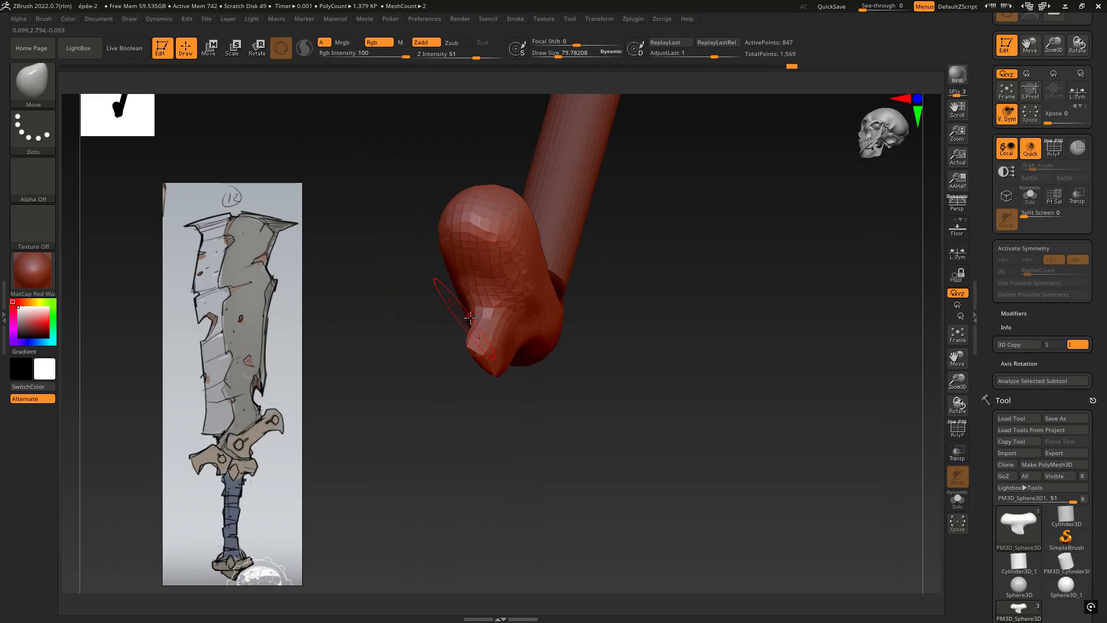
mouse_move(506, 344)
shift+mouse_down()
mouse_move(491, 343)
mouse_move(501, 338)
shift+mouse_up()
right_drag(503, 326, 680, 375)
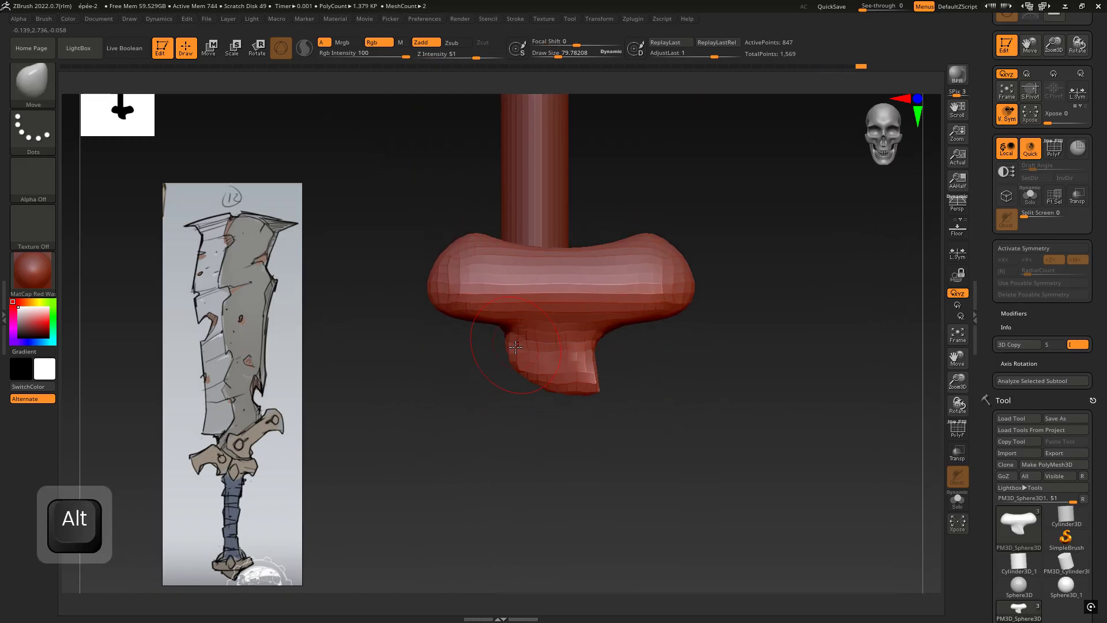
- Reshape the outer edge of the lower protrusion with the Move brush and reduce the Draw Size to about 40
mouse_move(519, 360)
mouse_down()
mouse_move(515, 347)
mouse_move(568, 382)
mouse_up()
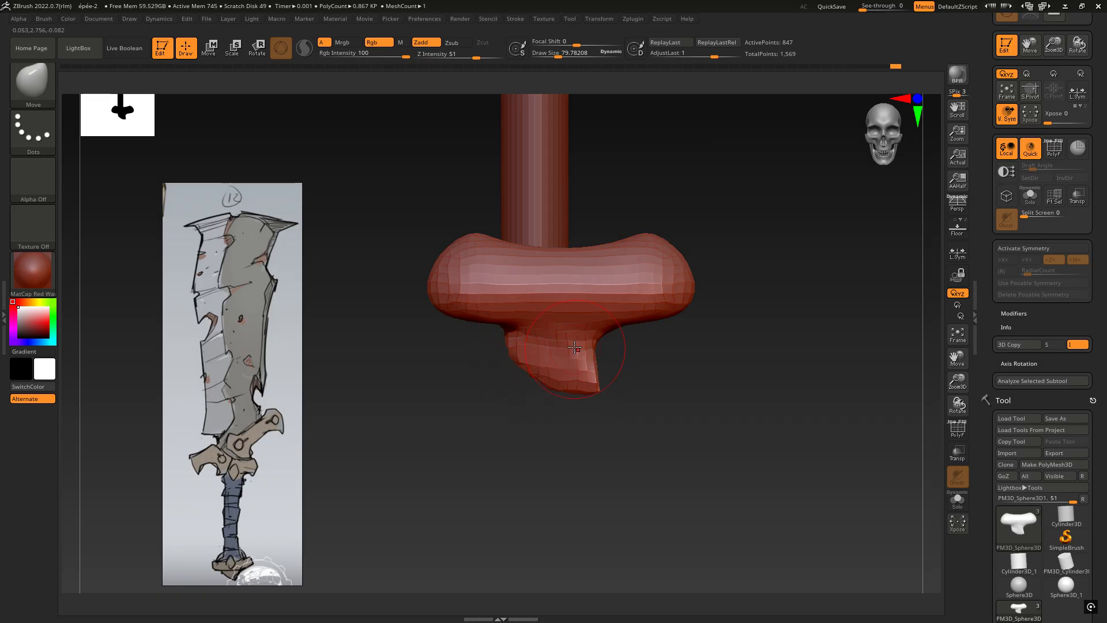
right_drag(575, 347, 560, 340)
key(space)
click(664, 363)
mouse_move(625, 331)
right_down()
mouse_move(610, 329)
mouse_move(649, 321)
right_up()
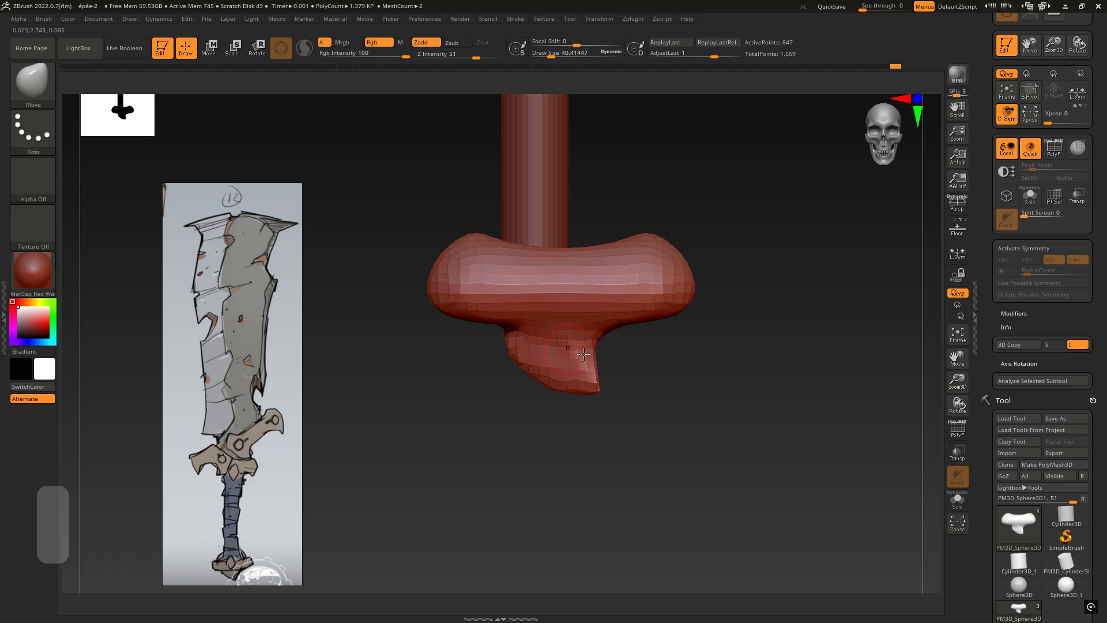
right_drag(583, 353, 629, 341)
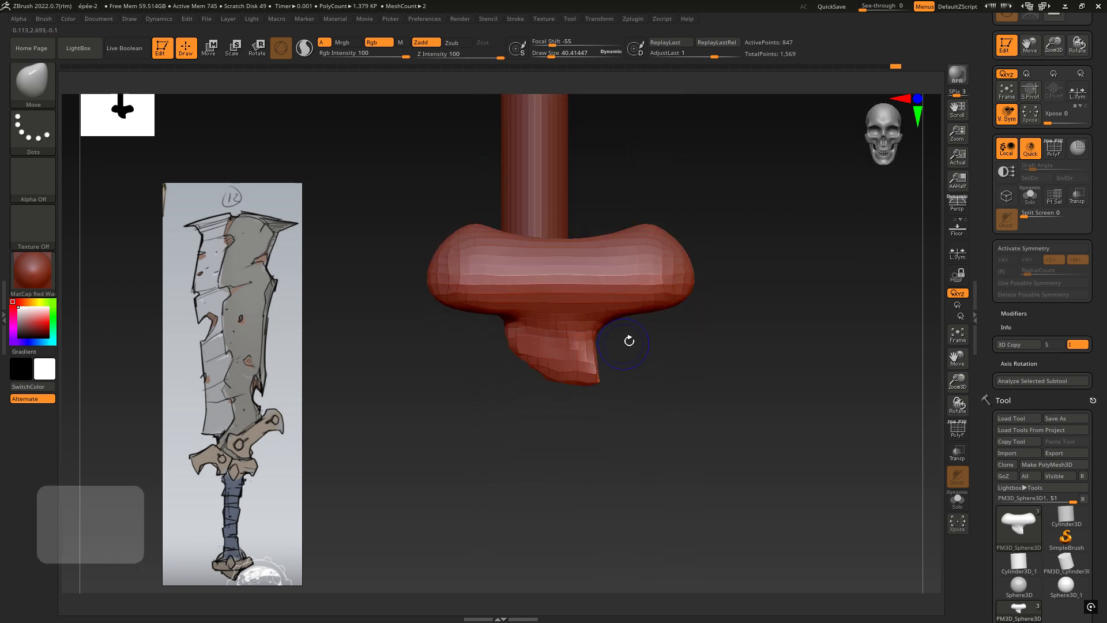
- Carve a crease around the junction between the pommel and its lower protrusion with the DamStandard brush
key(shift+3)
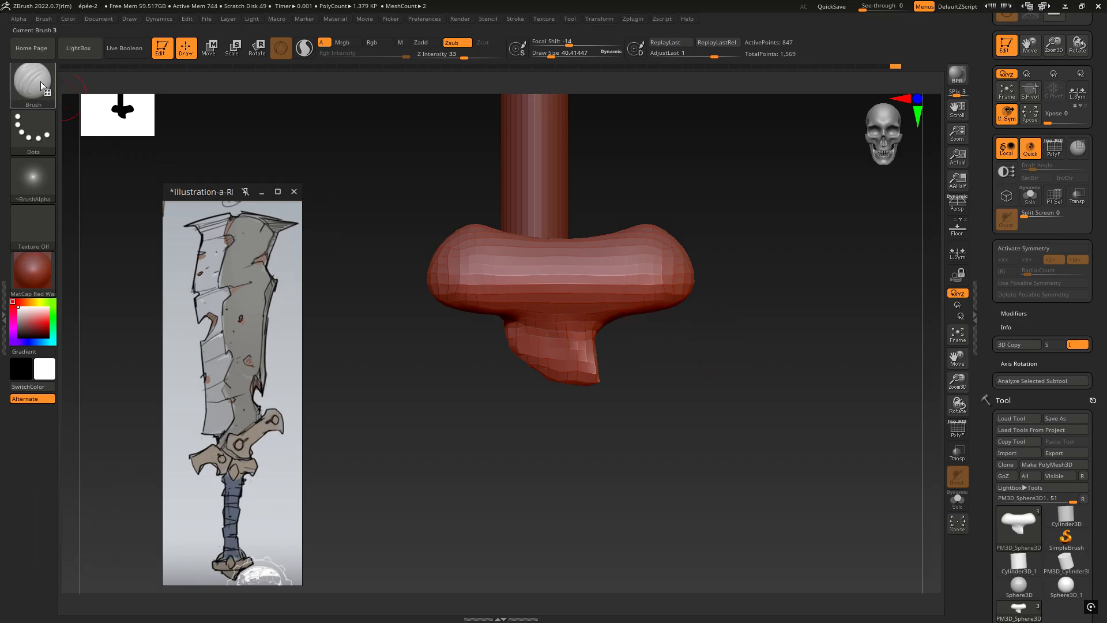
right_drag(636, 369, 558, 316)
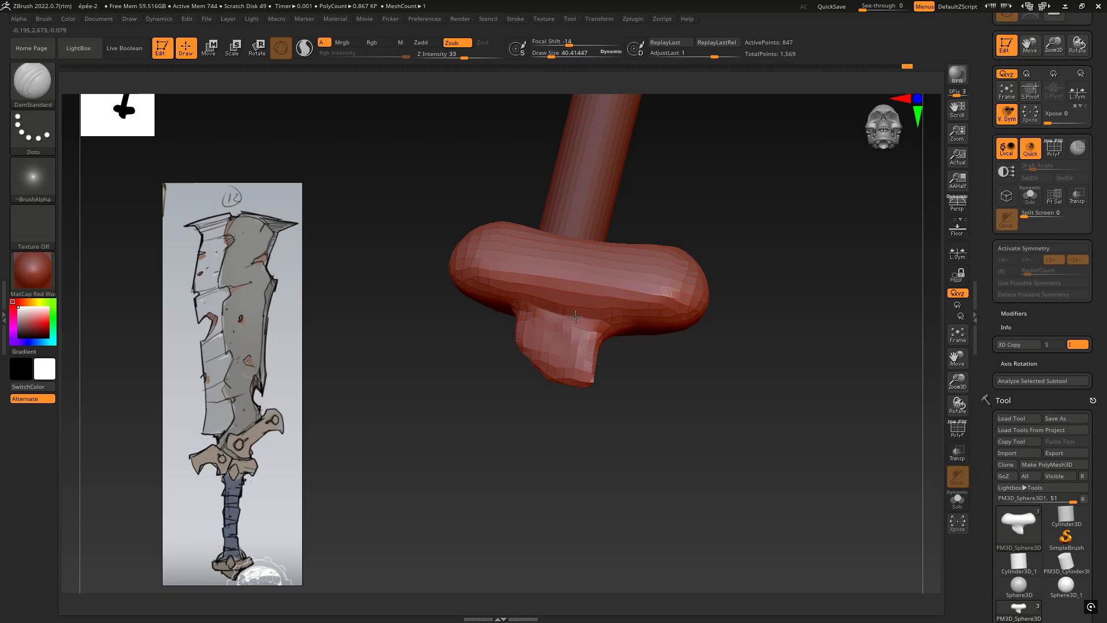
right_drag(536, 311, 658, 368)
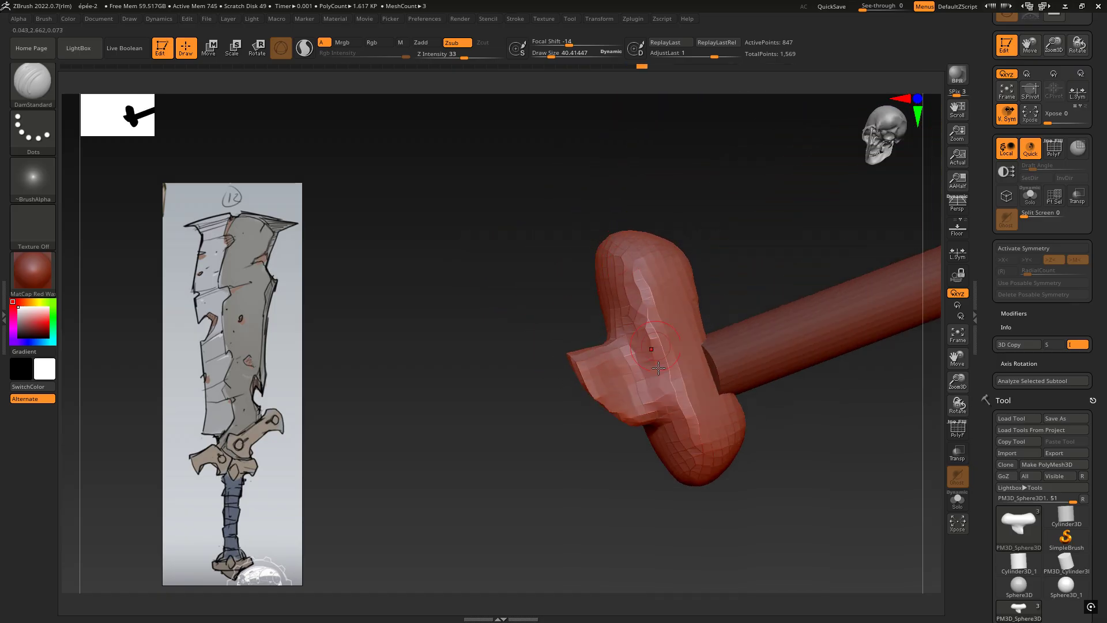
drag(630, 348, 663, 433)
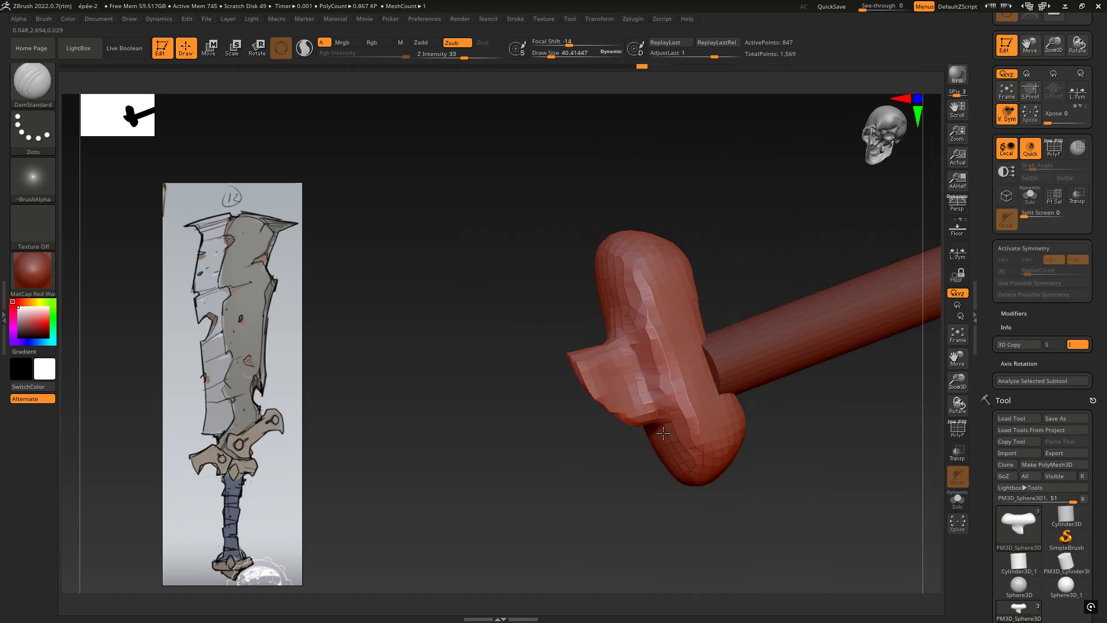
right_drag(649, 387, 638, 315)
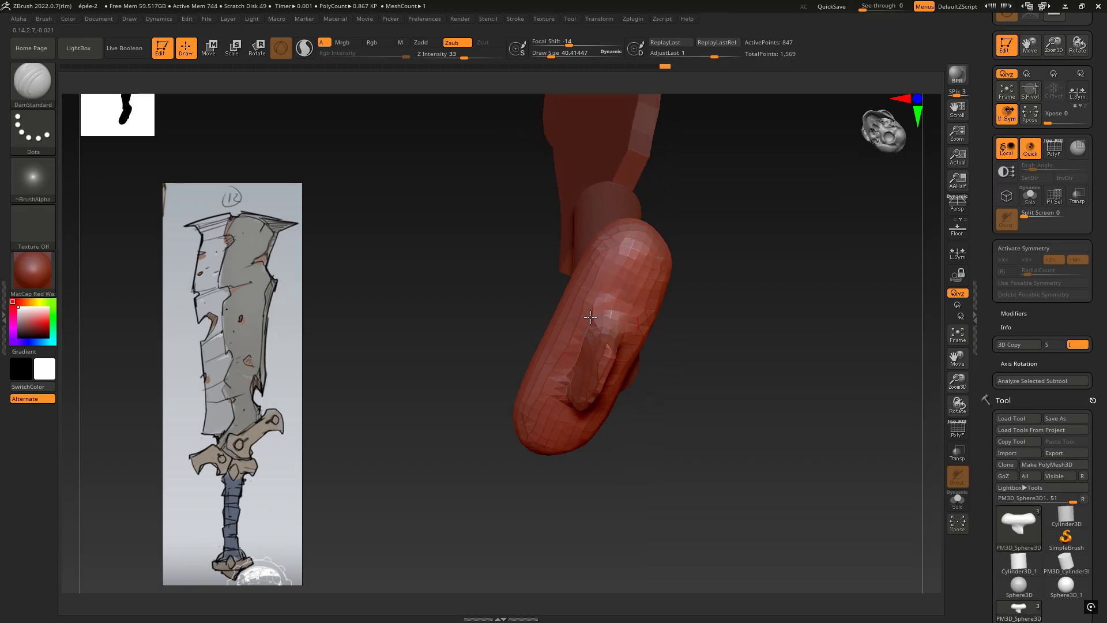
right_drag(457, 321, 617, 370)
drag(562, 374, 626, 356)
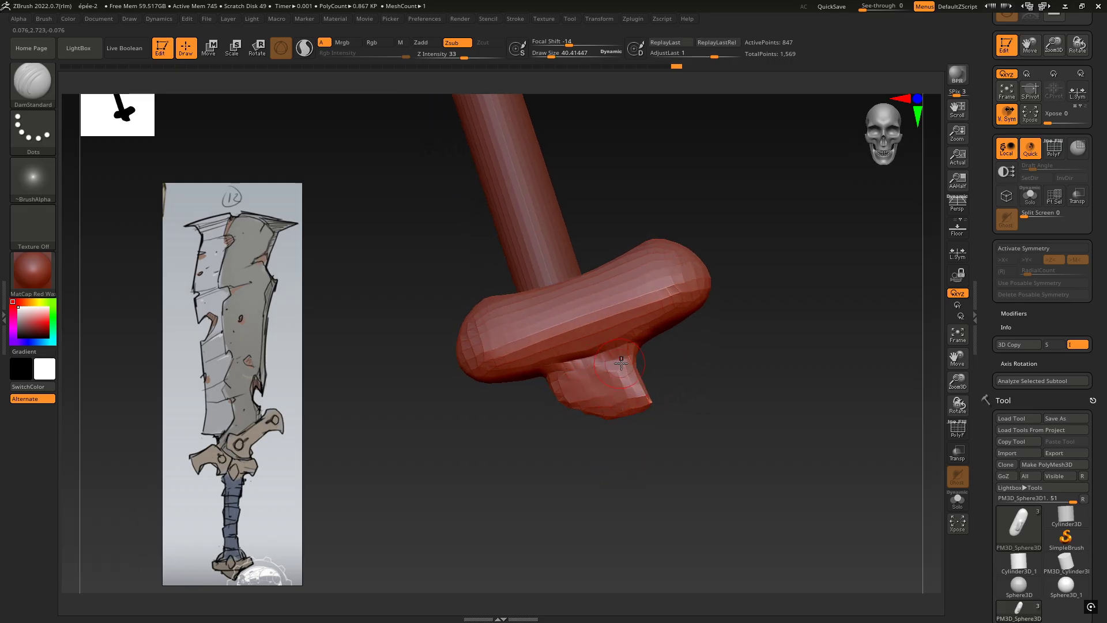
right_drag(600, 367, 568, 381)
alt+right_drag(561, 332, 442, 299)
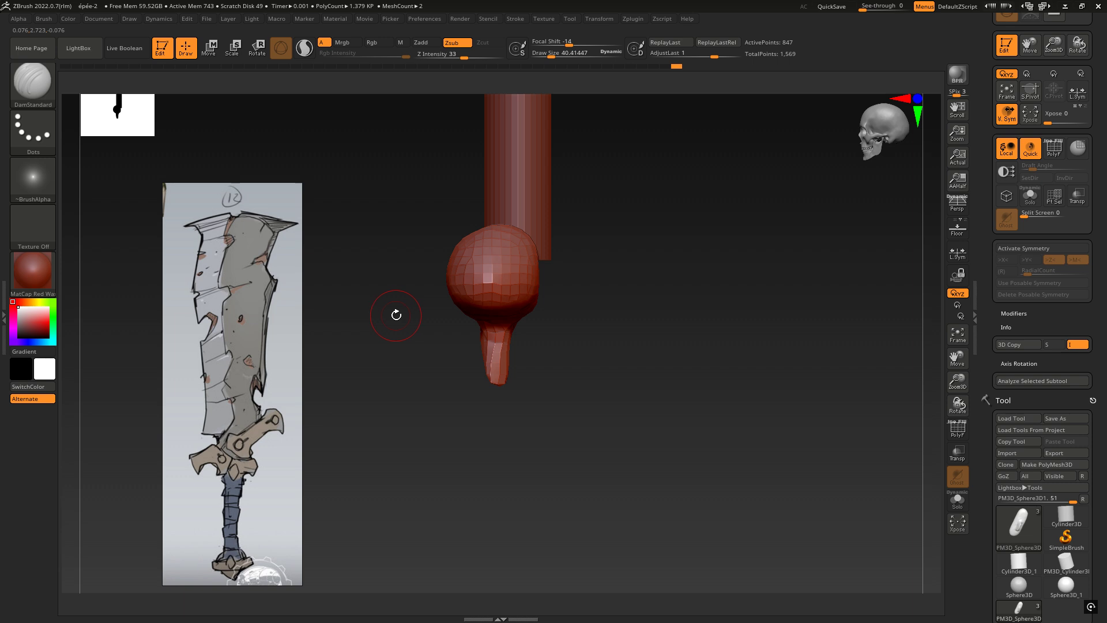
mouse_move(465, 325)
right_down()
mouse_move(576, 342)
mouse_move(603, 322)
mouse_move(446, 335)
right_up()
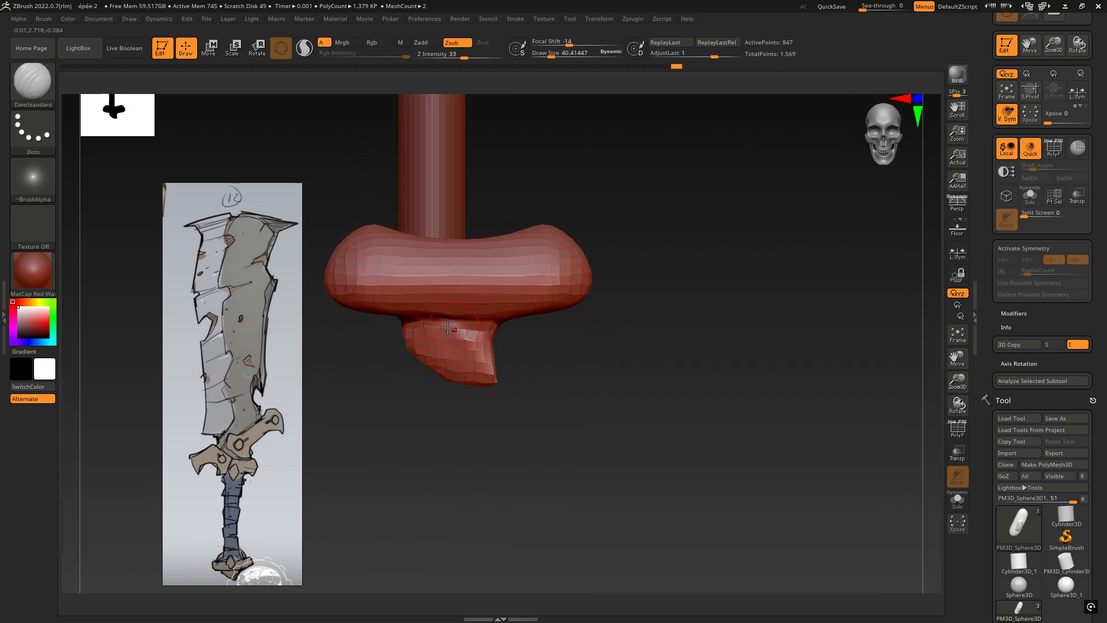
- Raise the Move brush's Draw Size to about 100 and adjust the shape of the pommel's rounded ends
key(1)
key(space)
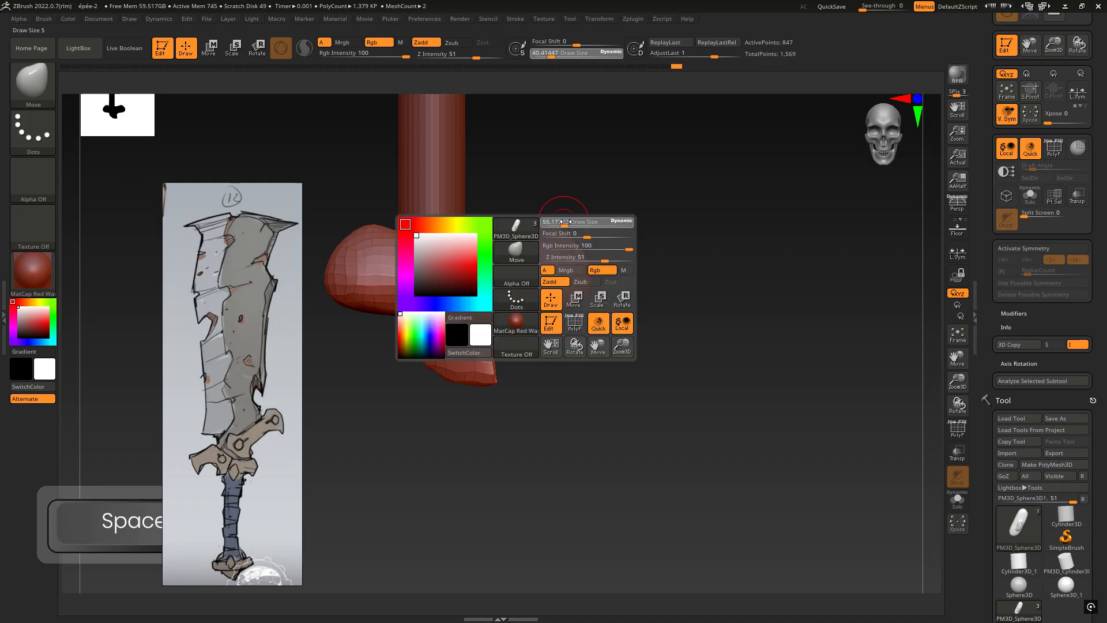
drag(563, 222, 571, 222)
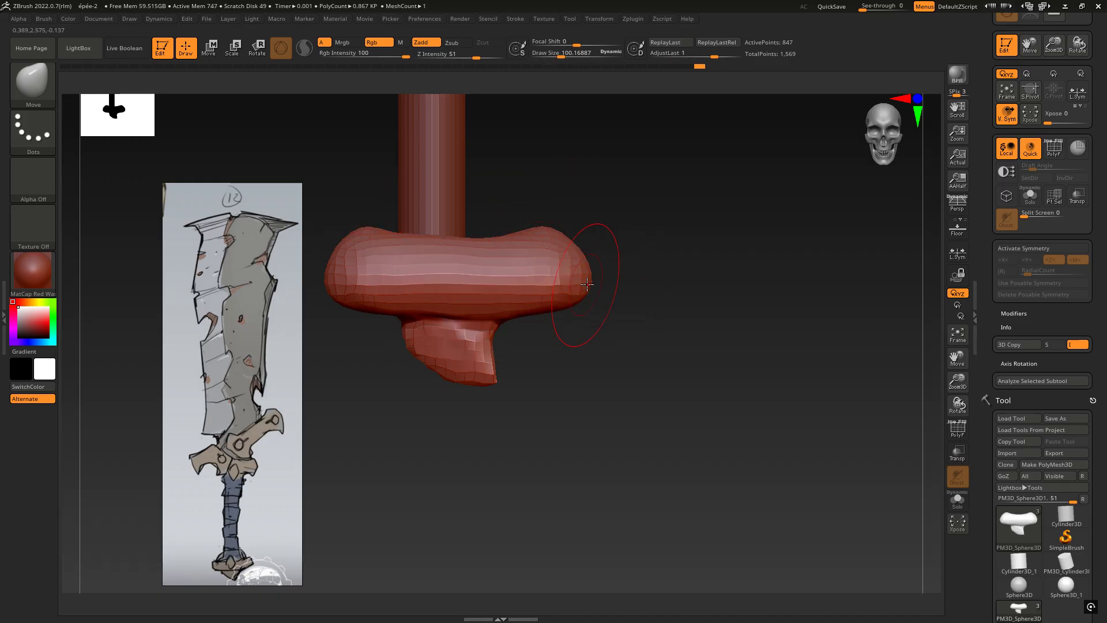
key(shift)
mouse_move(579, 271)
right_down()
mouse_move(589, 280)
mouse_move(704, 261)
right_up()
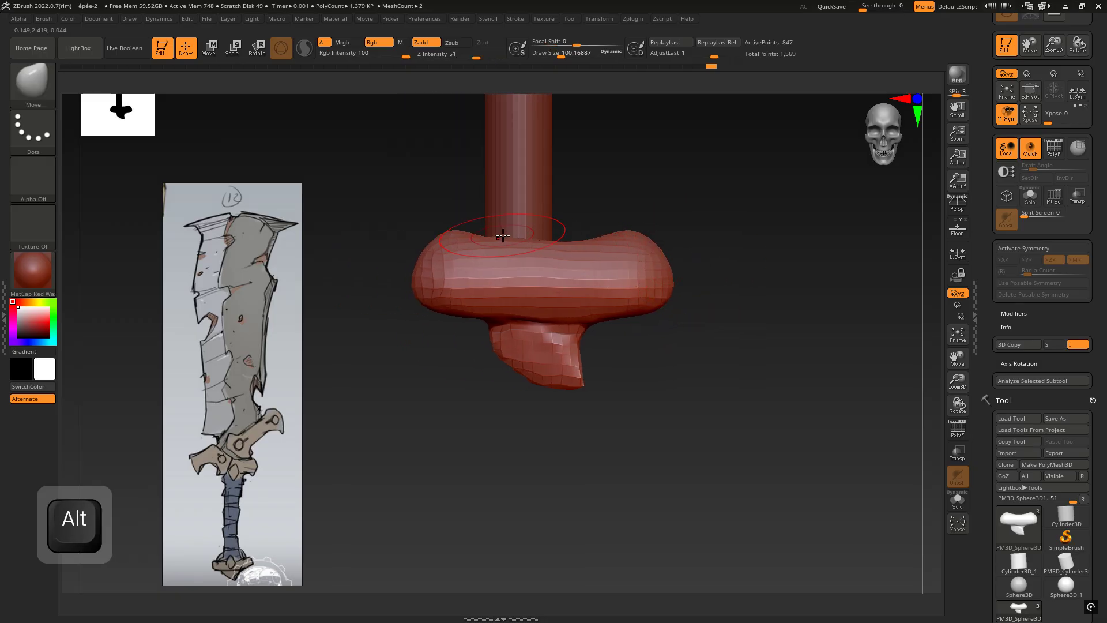
right_drag(408, 271, 500, 273)
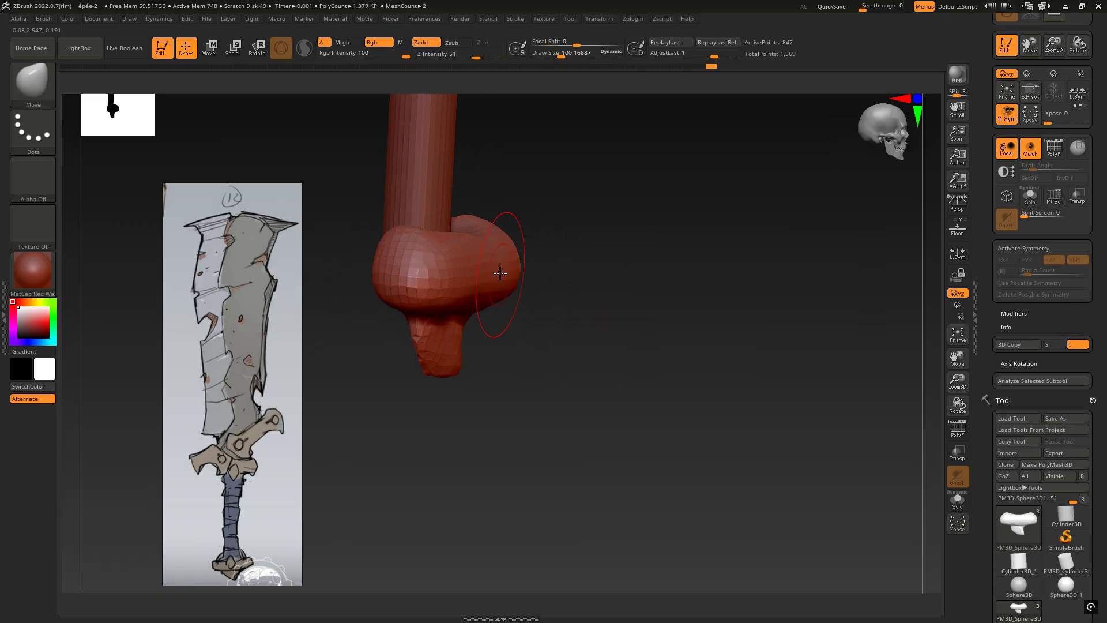
- Select the hPolish brush for flattening the pommel's surfaces
right_drag(640, 335, 553, 340)
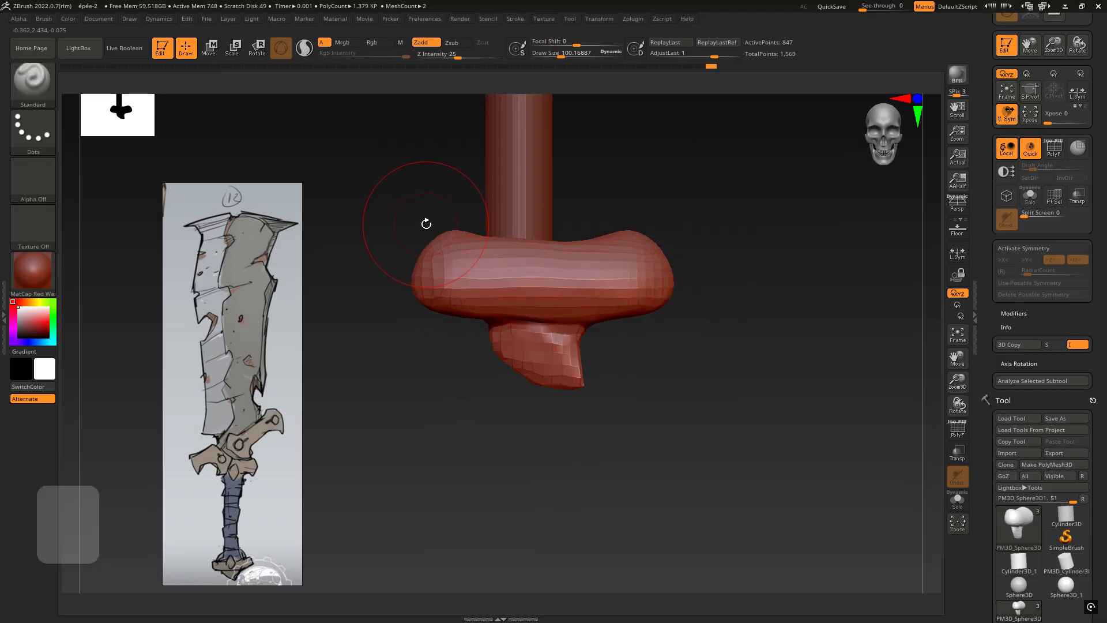
key(3)
key(4)
key(5)
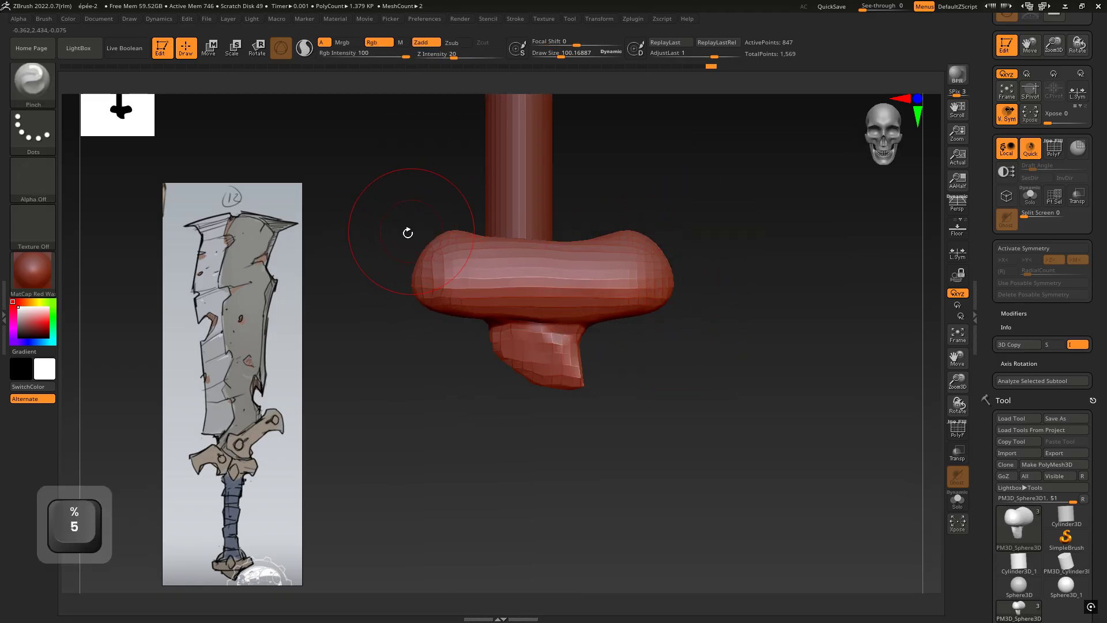
key(6)
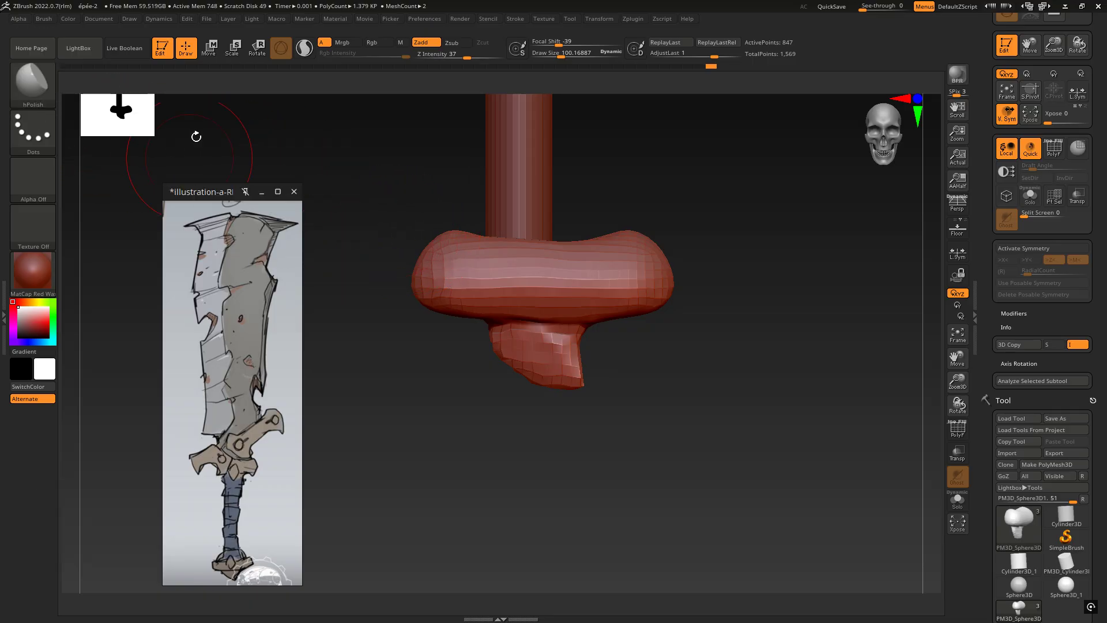
key(1)
click(33, 82)
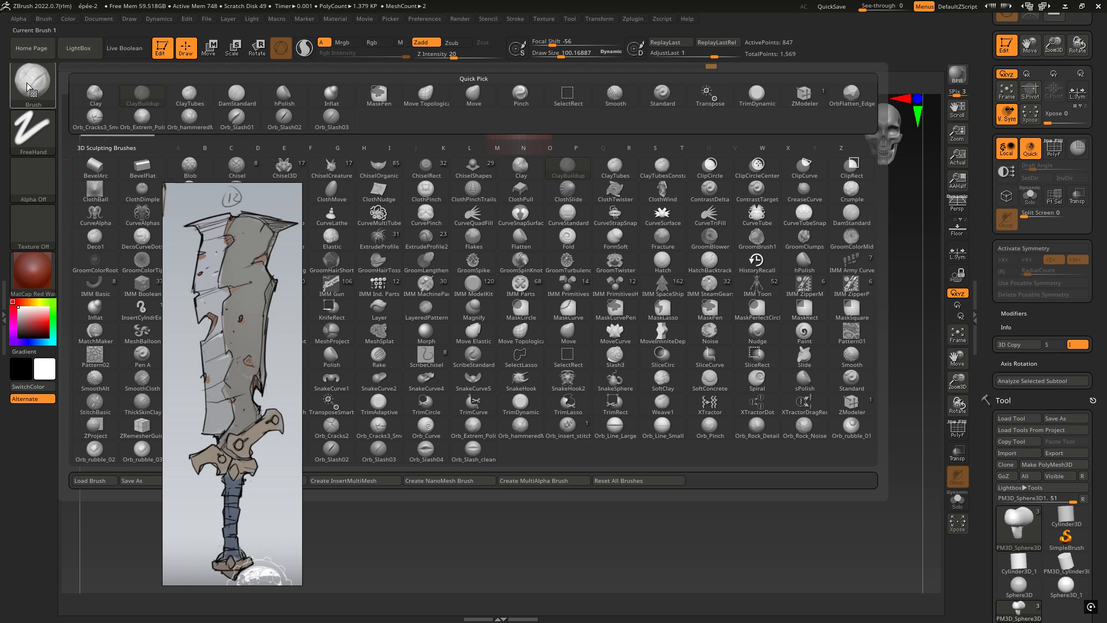
key(h)
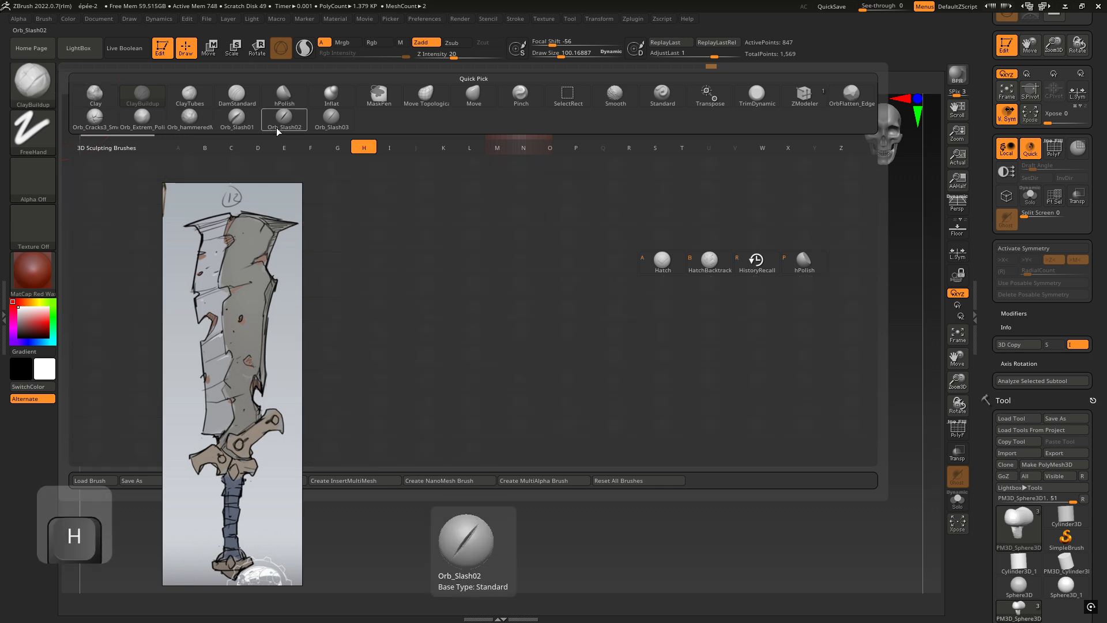
click(804, 260)
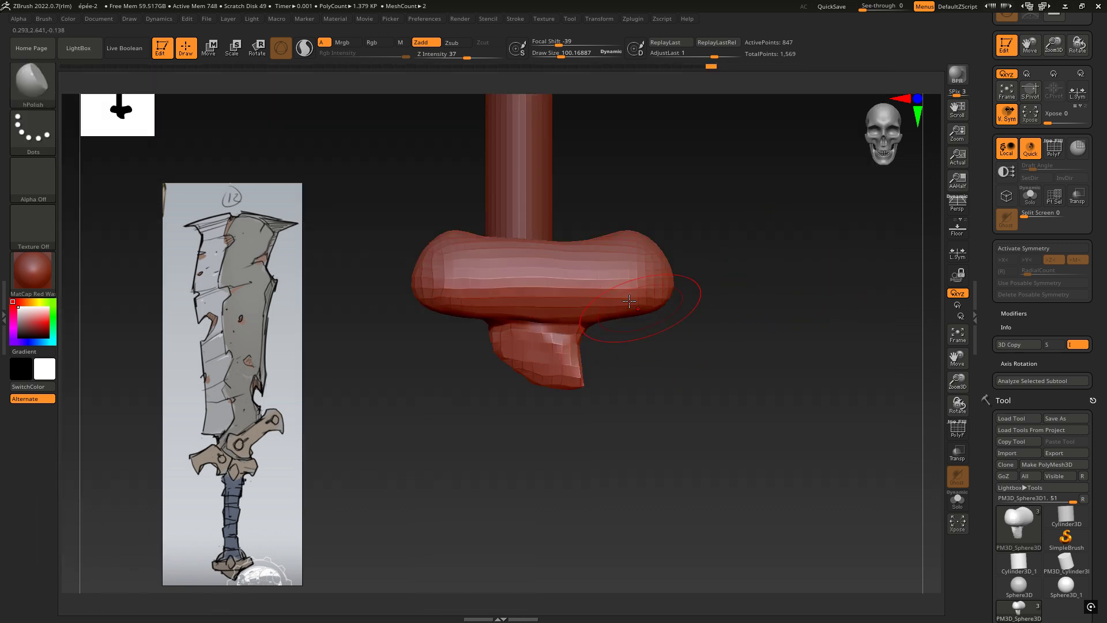
- Flatten one rounded end of the pommel and its lower edge with the hPolish brush
right_drag(617, 278, 704, 277)
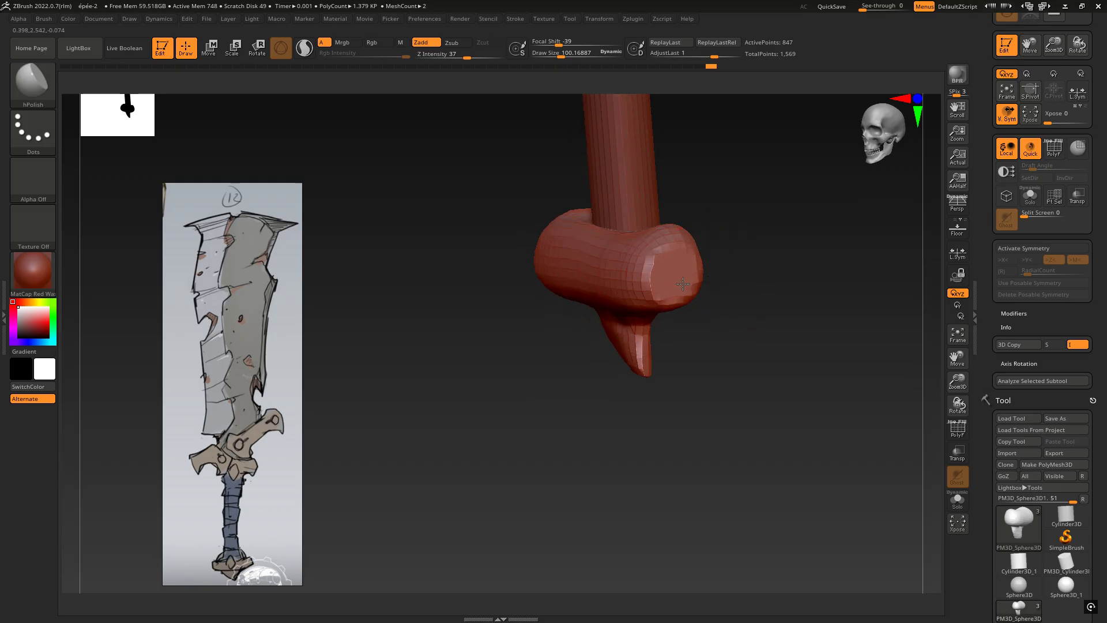
drag(683, 284, 671, 278)
right_drag(670, 277, 708, 285)
right_drag(637, 271, 584, 317)
mouse_move(562, 326)
mouse_down()
mouse_move(559, 335)
mouse_move(575, 316)
mouse_up()
right_drag(575, 315, 521, 287)
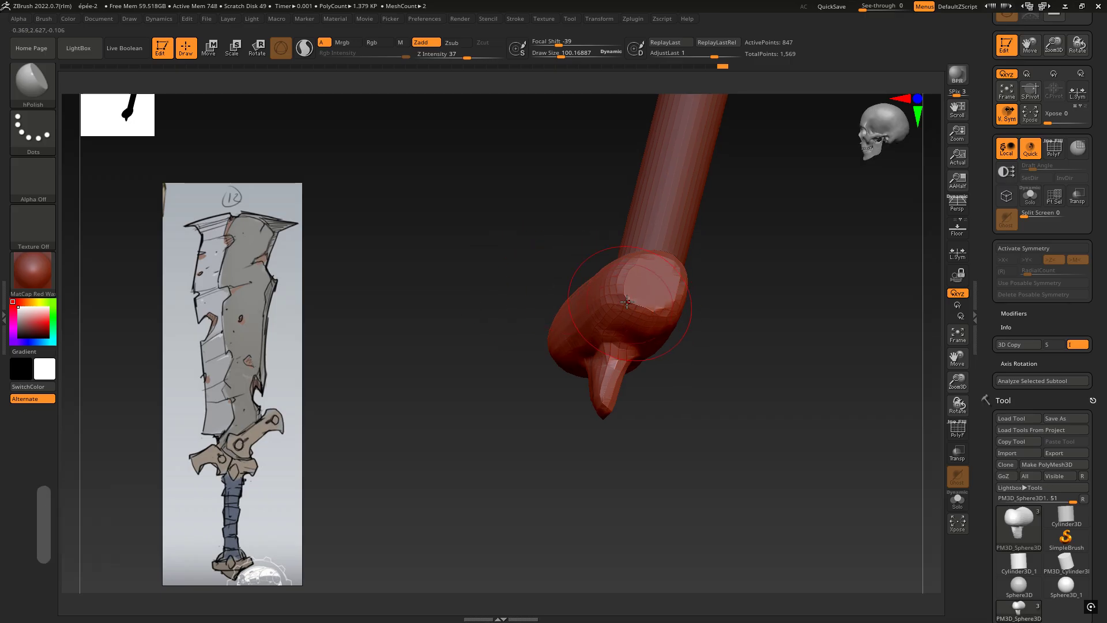
mouse_move(635, 301)
mouse_down()
mouse_move(647, 301)
mouse_move(636, 300)
mouse_up()
- Flatten the pommel's opposite end and the corner beside it with the hPolish brush
right_drag(605, 314, 692, 323)
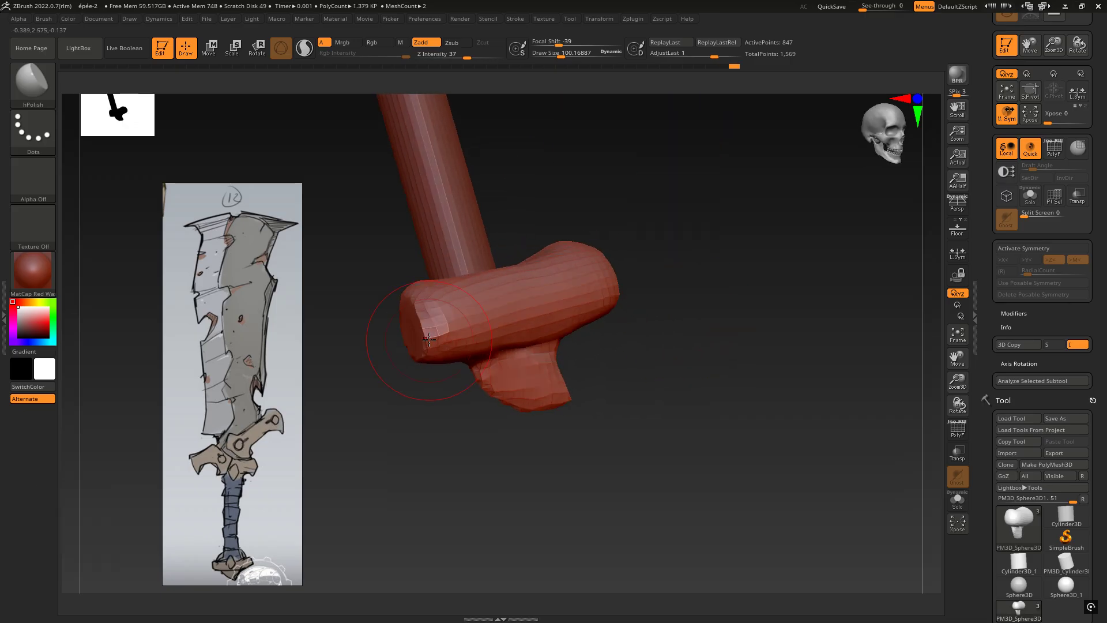
right_drag(433, 321, 490, 320)
drag(403, 368, 412, 364)
right_drag(421, 371, 359, 382)
right_drag(420, 331, 447, 354)
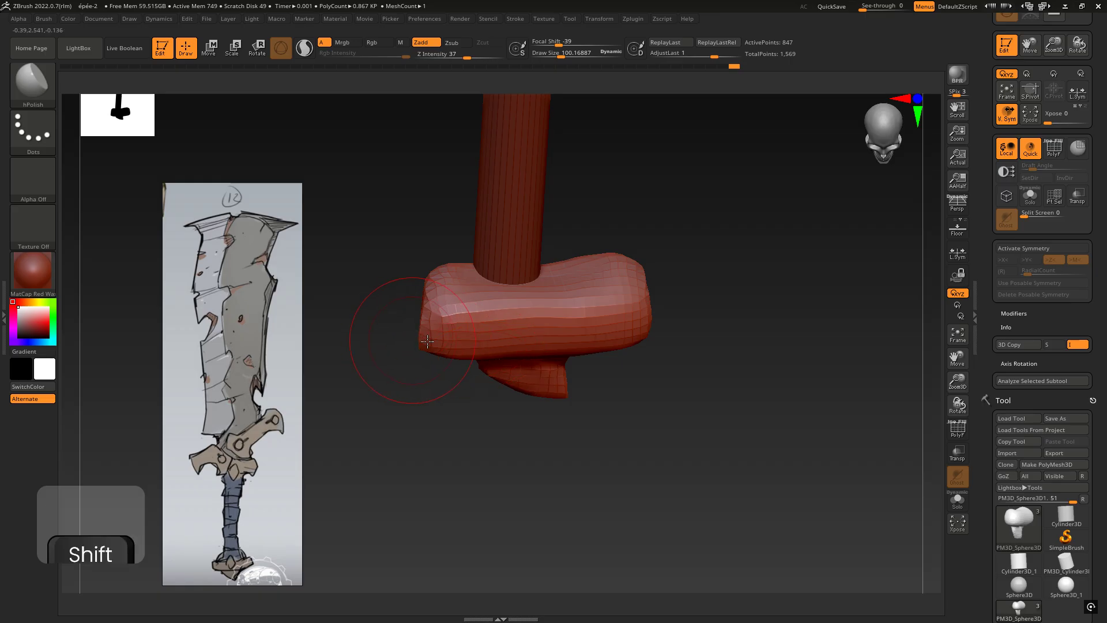
right_drag(381, 329, 421, 334)
drag(416, 324, 431, 327)
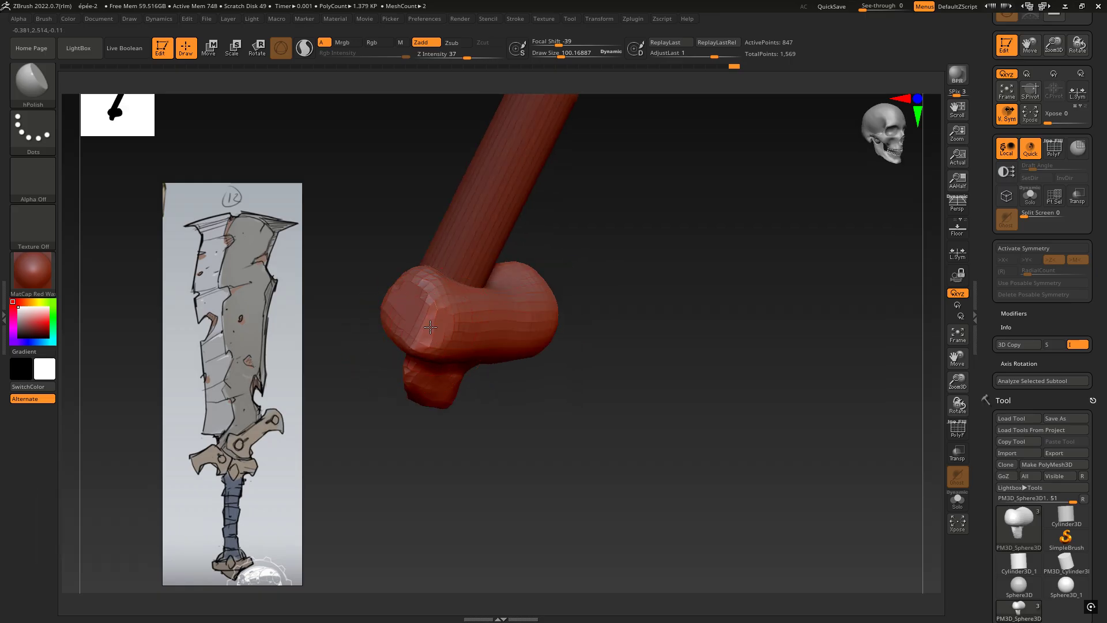
- Flatten the pommel's long face near both ends with the hPolish brush to form angular planes
shift+right_drag(450, 330, 458, 327)
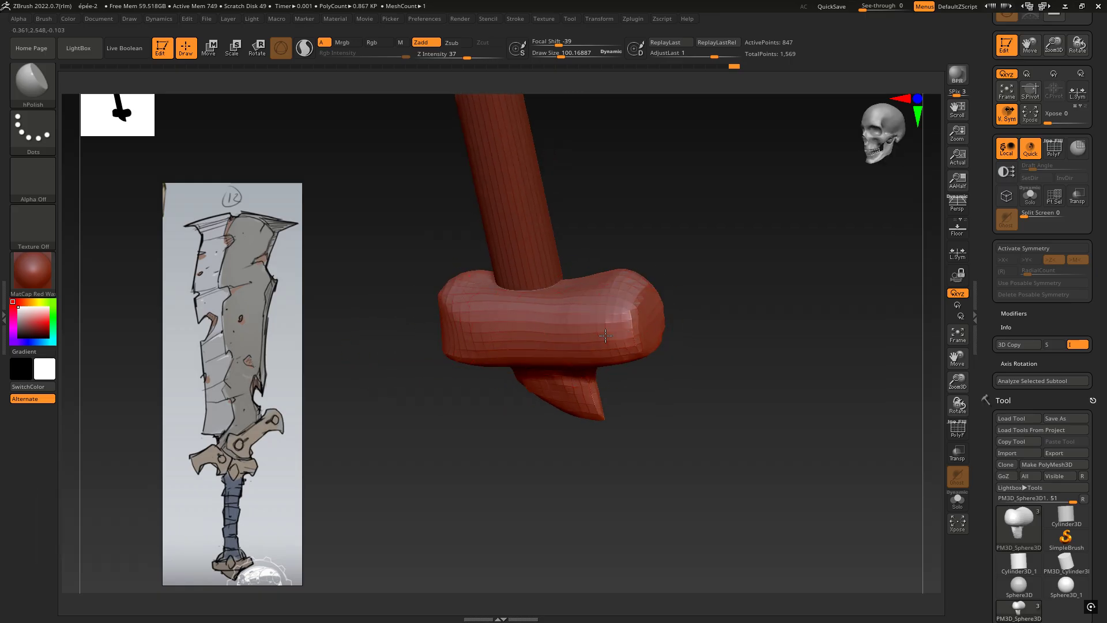
drag(630, 344, 628, 330)
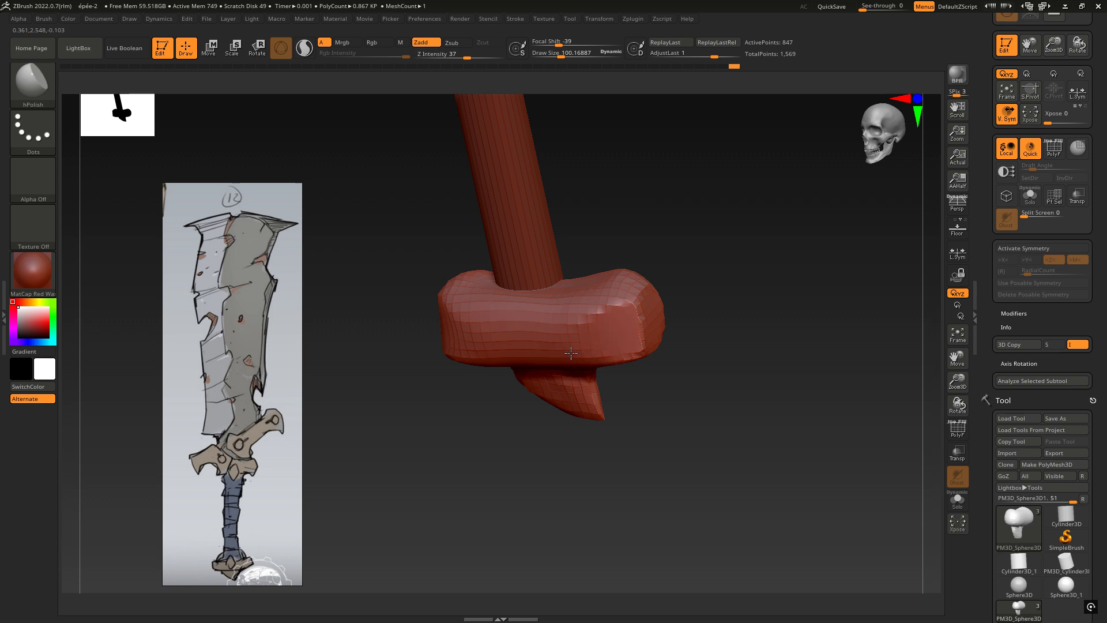
right_drag(571, 353, 517, 345)
drag(450, 337, 461, 344)
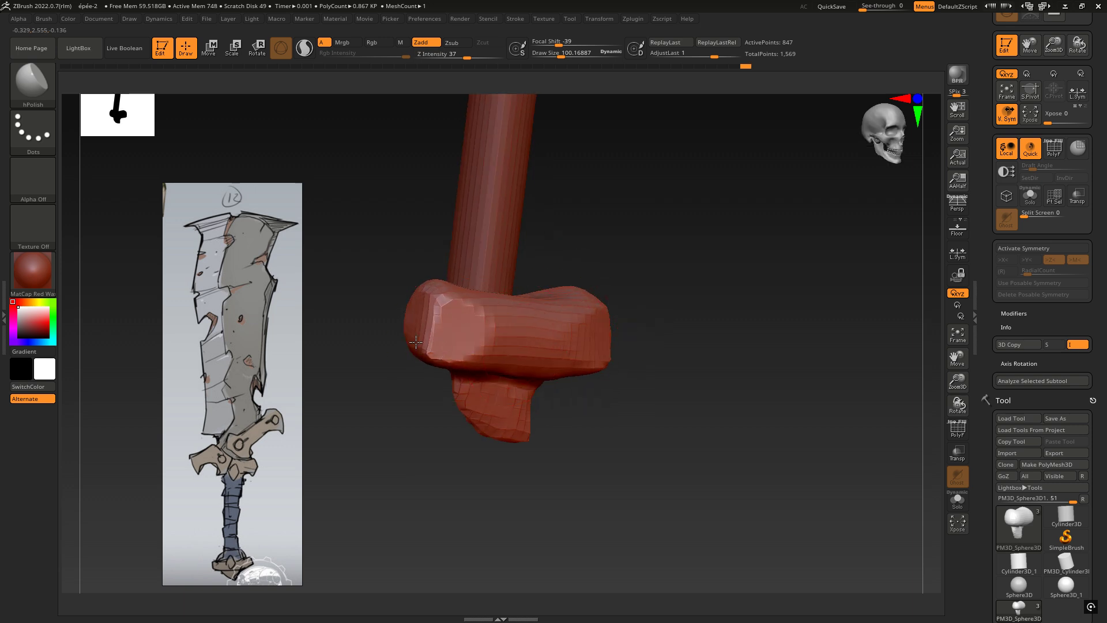
- Soften the middle of the pommel's long face and refine the flattened end's edges with the hPolish brush
right_drag(554, 337, 514, 346)
shift+drag(504, 339, 542, 328)
right_drag(568, 314, 541, 320)
right_drag(464, 420, 404, 423)
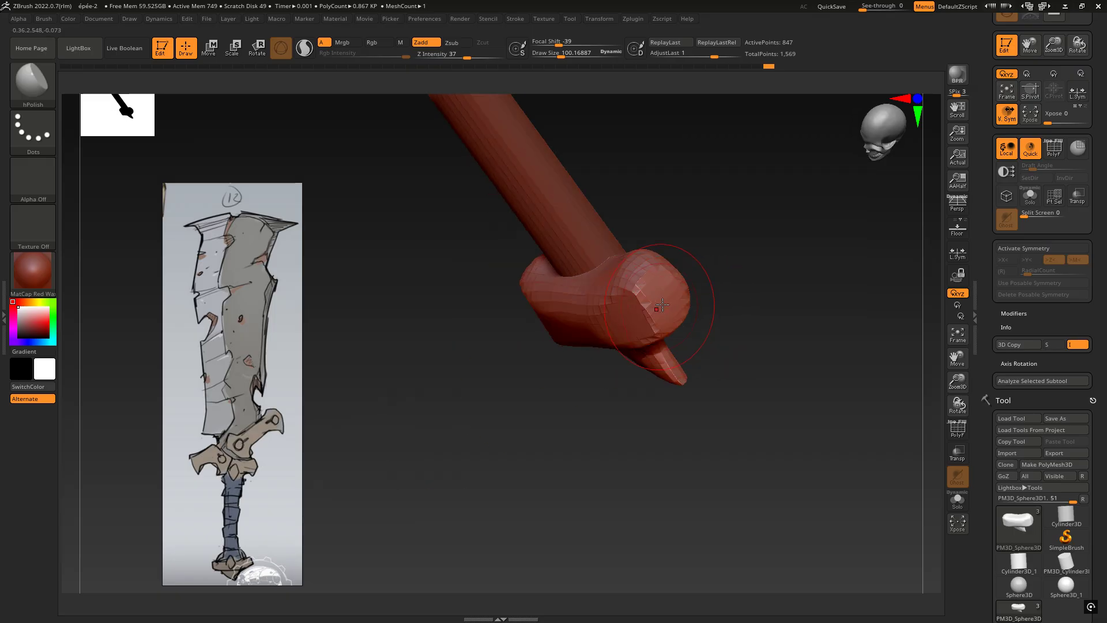
right_drag(654, 292, 810, 263)
drag(812, 252, 811, 265)
mouse_move(811, 265)
right_down()
mouse_move(784, 265)
mouse_move(758, 233)
mouse_move(784, 240)
mouse_move(486, 242)
right_up()
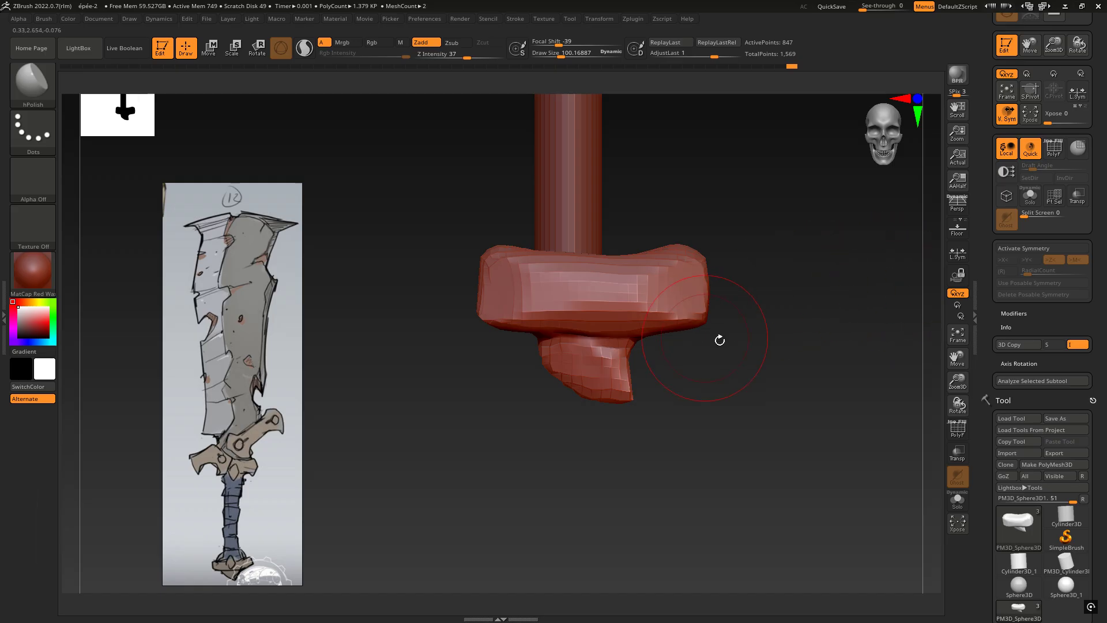
- Shift the pommel slightly along the X axis to centre it under the handle
ctrl+right_drag(720, 340, 663, 290)
alt+right_drag(677, 236, 670, 383)
ctrl+right_drag(692, 336, 648, 297)
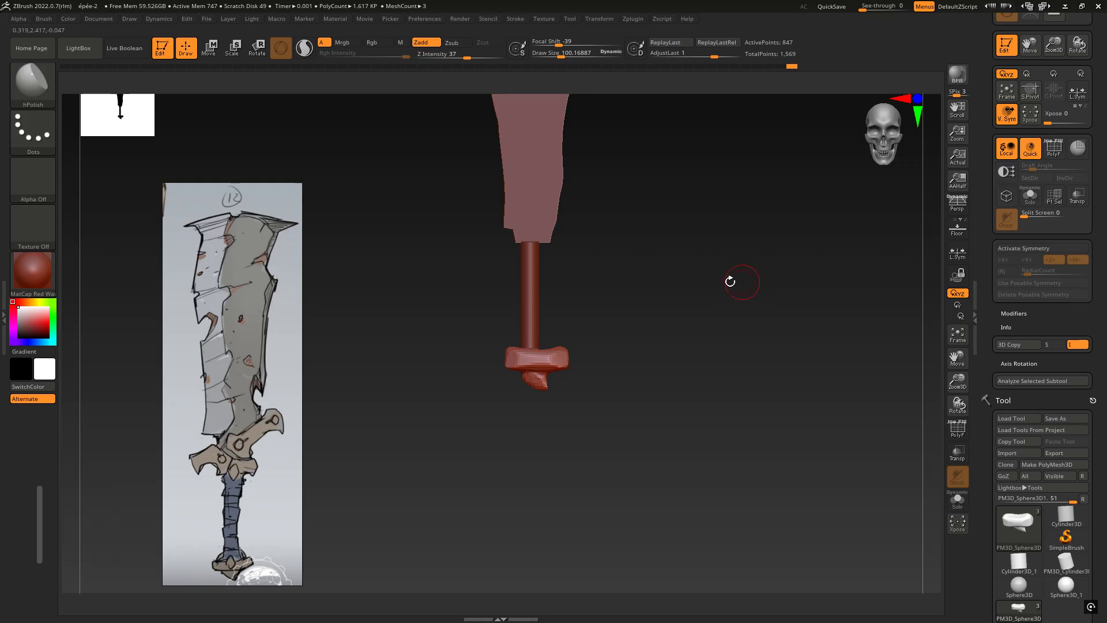
key(w)
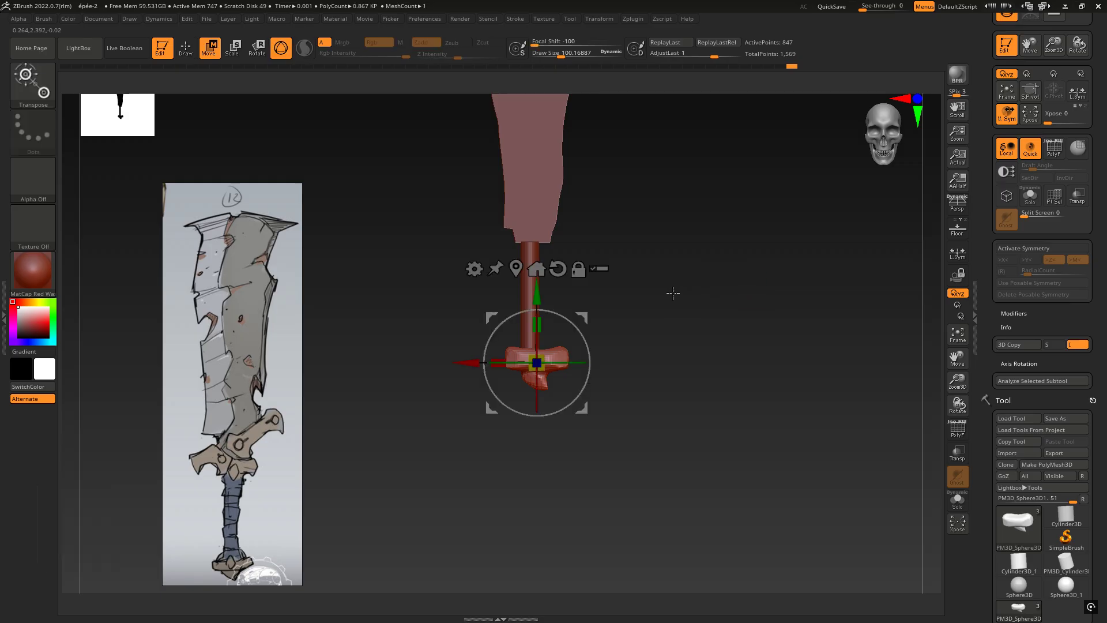
right_drag(688, 289, 603, 321)
drag(465, 362, 458, 363)
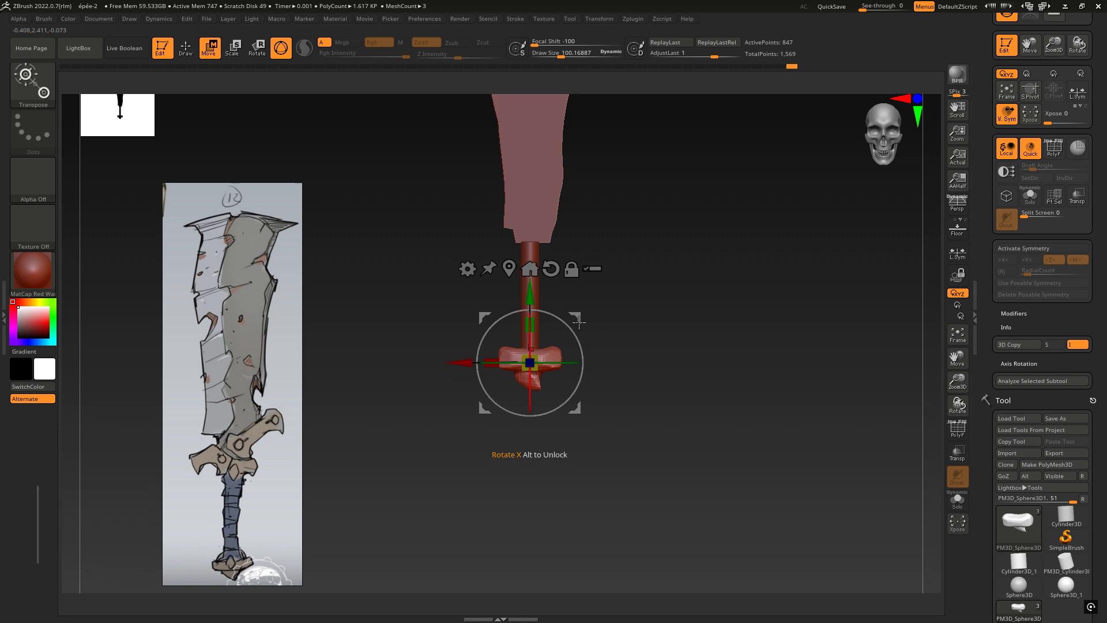
ctrl+right_drag(668, 388, 754, 425)
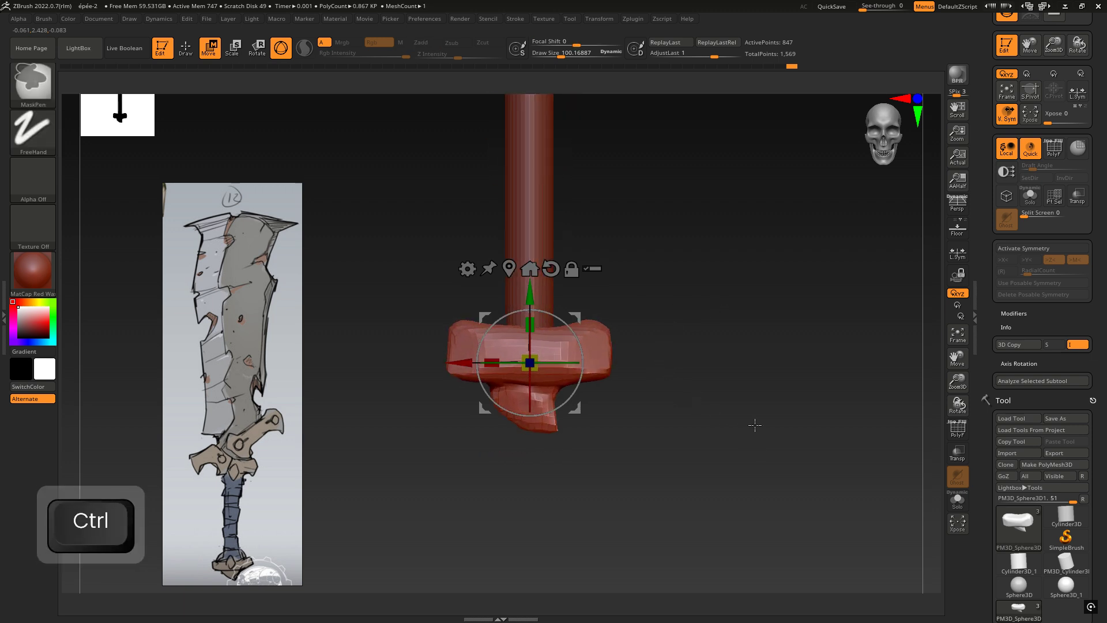
mouse_move(719, 388)
ctrl+right_down()
mouse_move(726, 425)
mouse_move(715, 361)
ctrl+right_up()
key(q)
key(7)
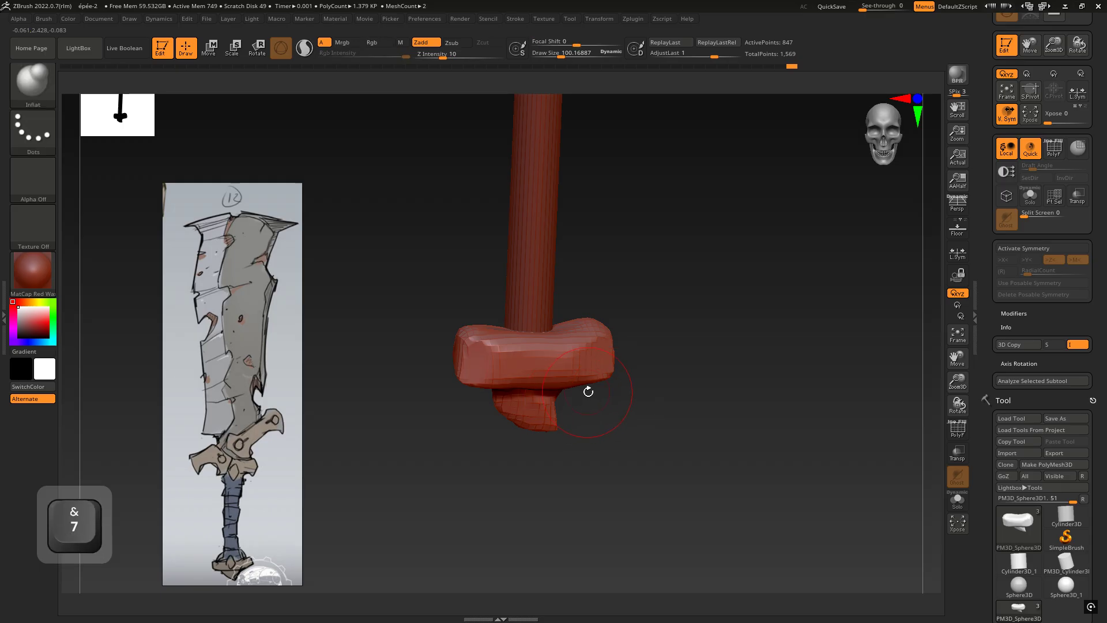
key(8)
key(6)
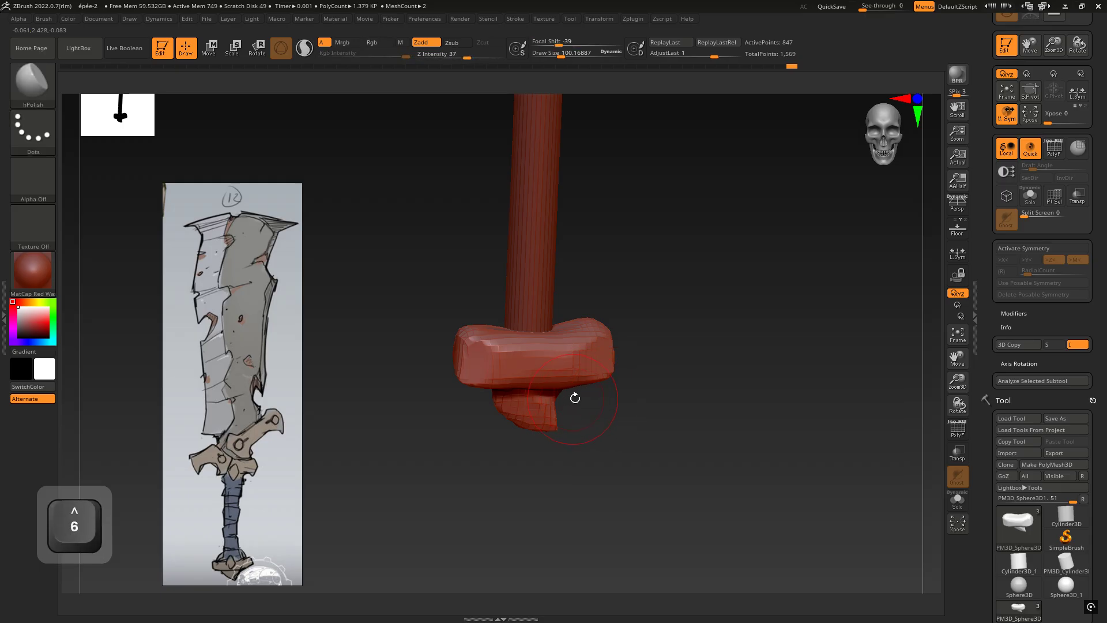
right_drag(583, 386, 561, 411)
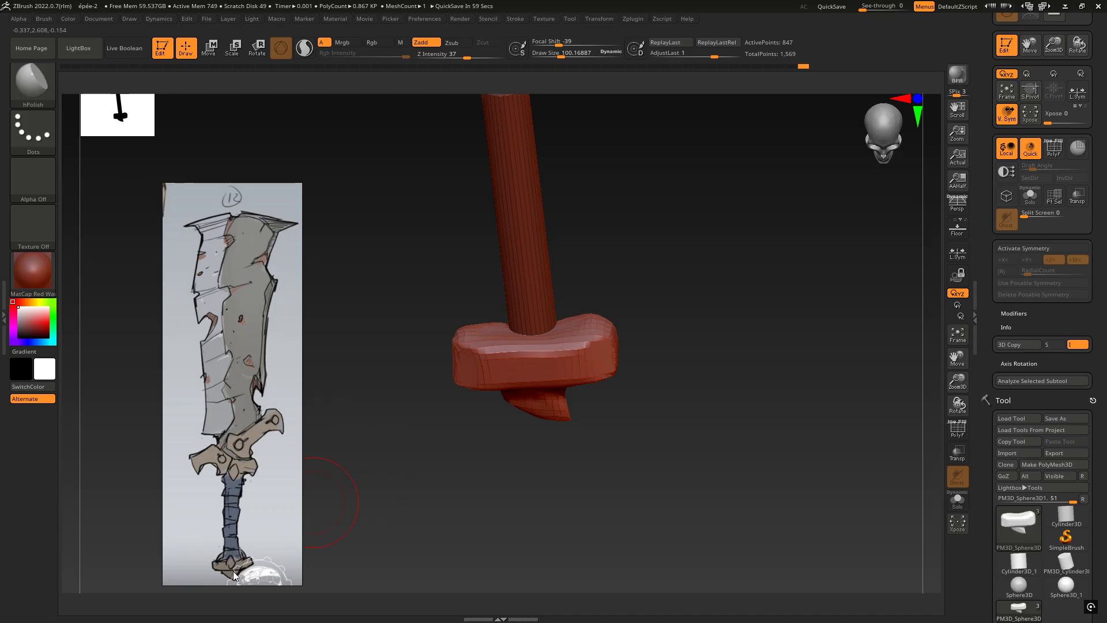
- Insert a Cube3D primitive as a new subtool beneath the pommel's subtool
right_drag(337, 511, 926, 237)
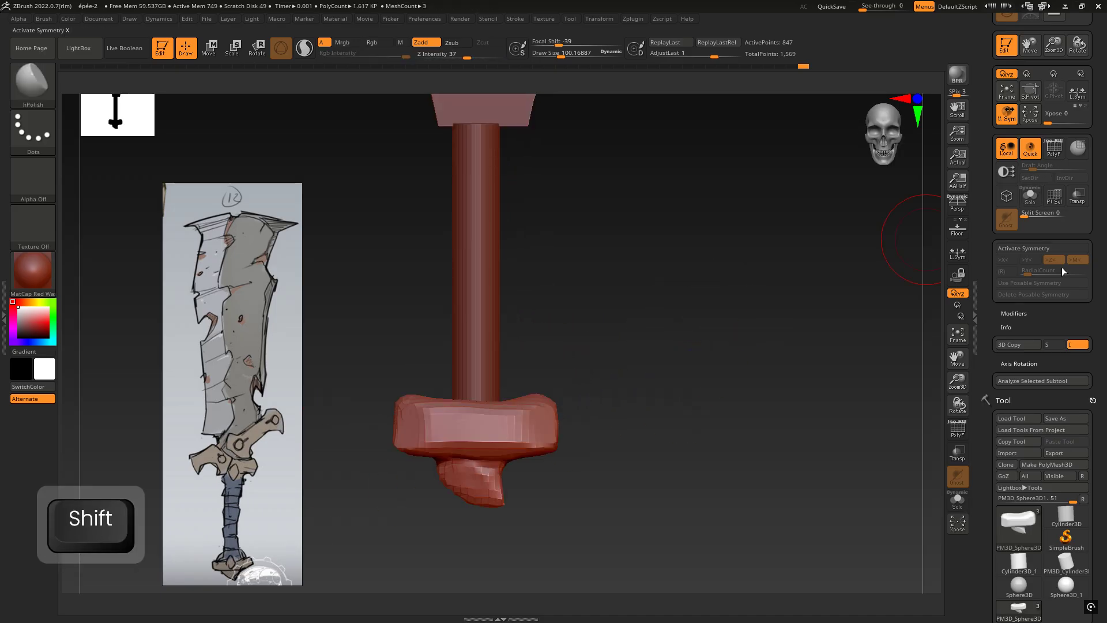
drag(1100, 274, 1091, 207)
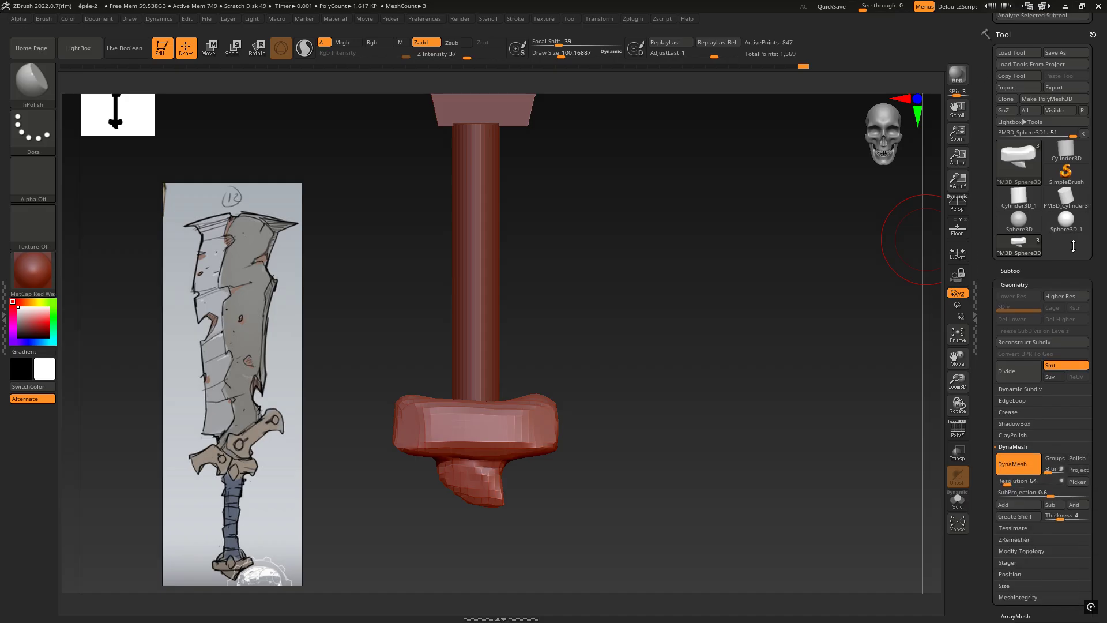
click(1013, 271)
scroll(1078, 242, down, 3)
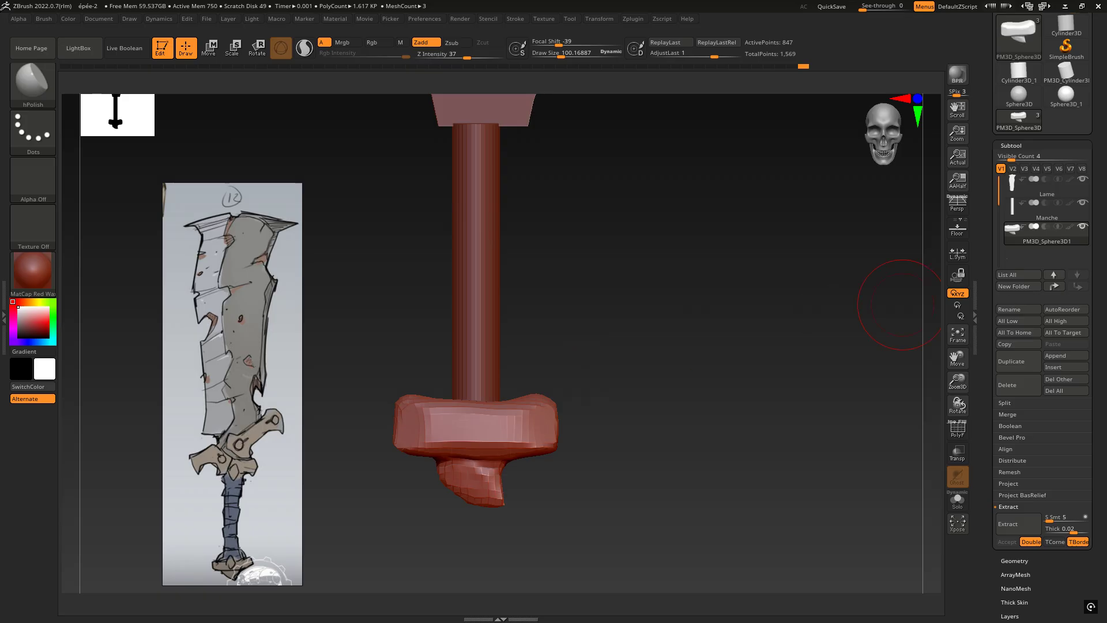
click(1056, 369)
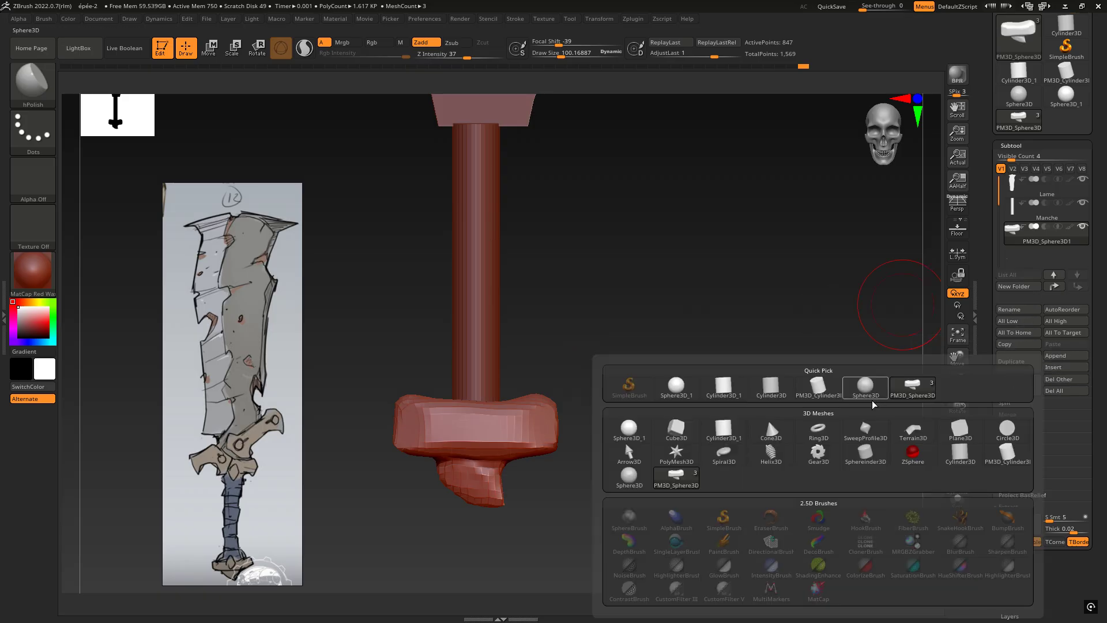
mouse_move(812, 423)
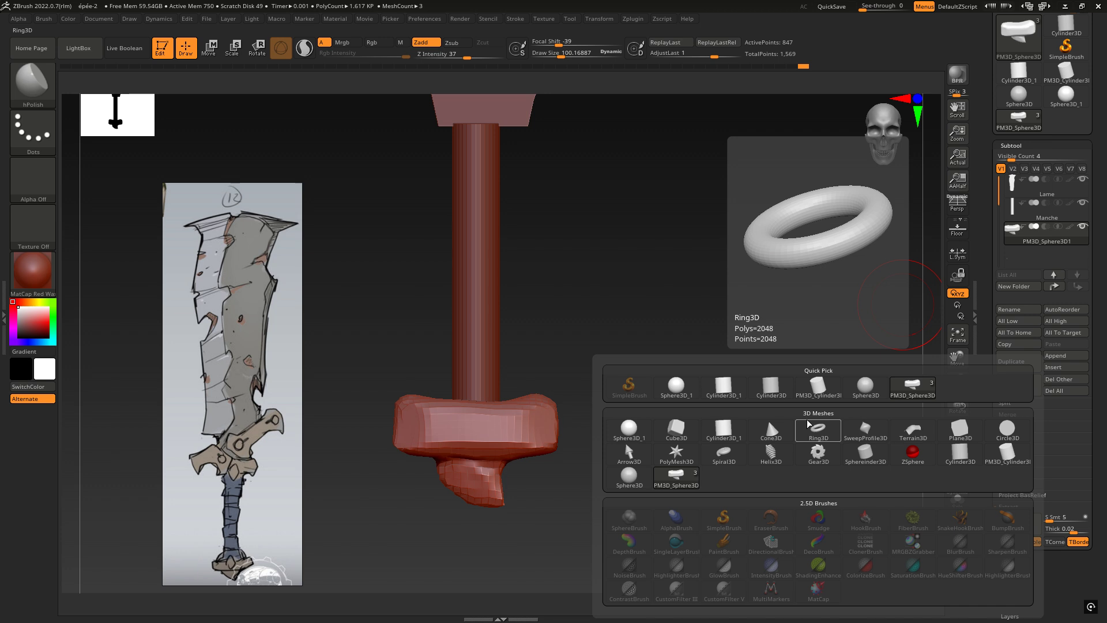
mouse_move(694, 436)
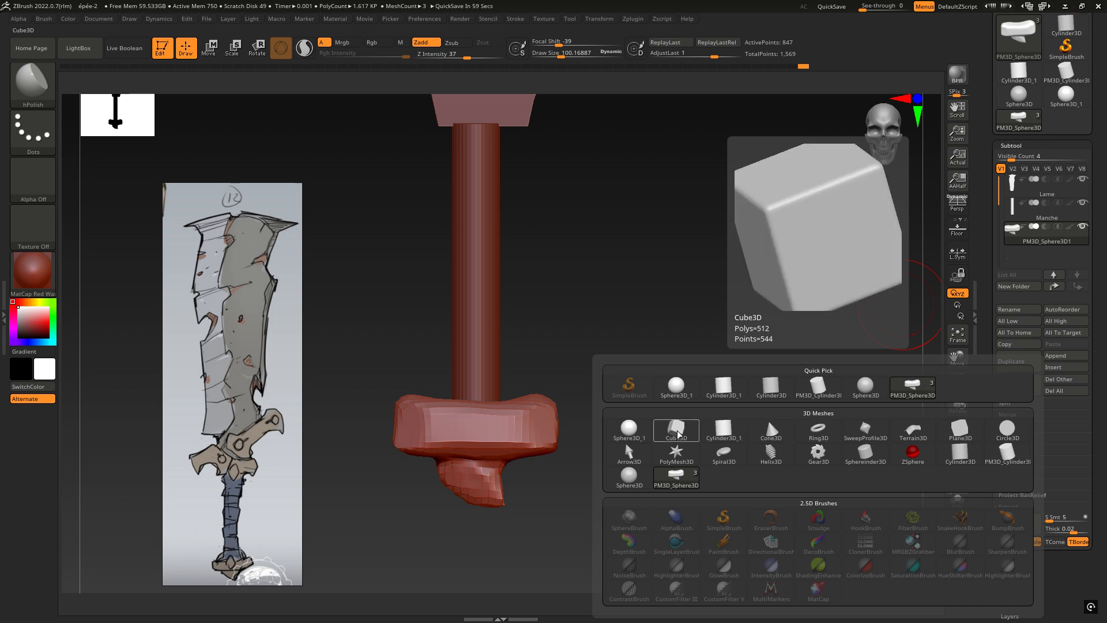
click(677, 431)
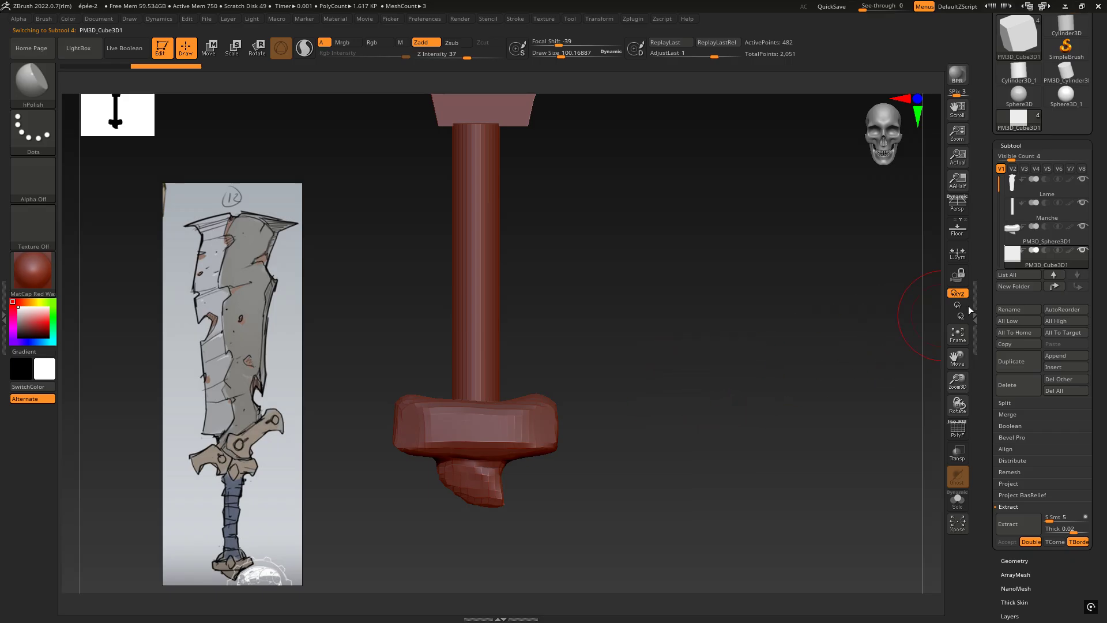
- Frame the view on the inserted cube and compare it with the framing of the whole sword
ctrl+right_drag(688, 356, 632, 343)
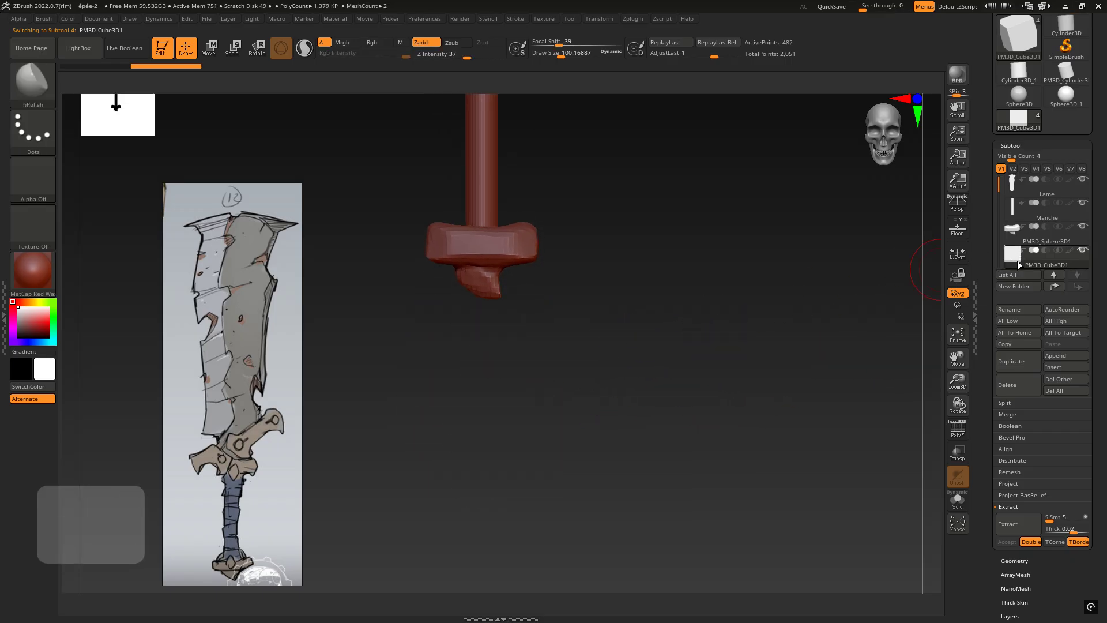
alt+right_drag(662, 235, 660, 314)
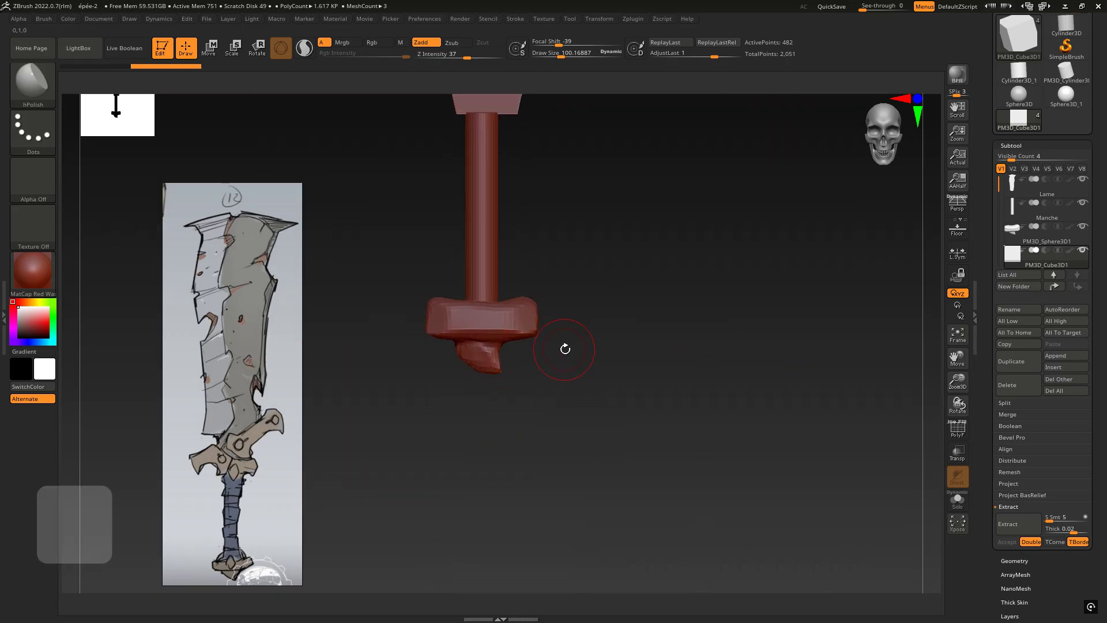
key(f)
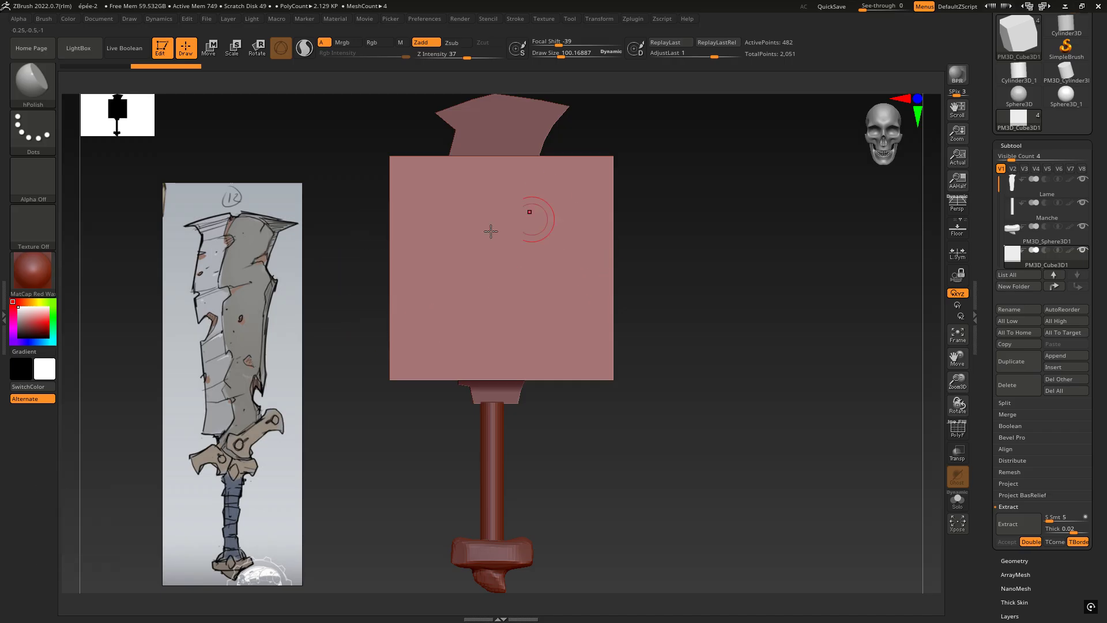
key(f)
key(f)
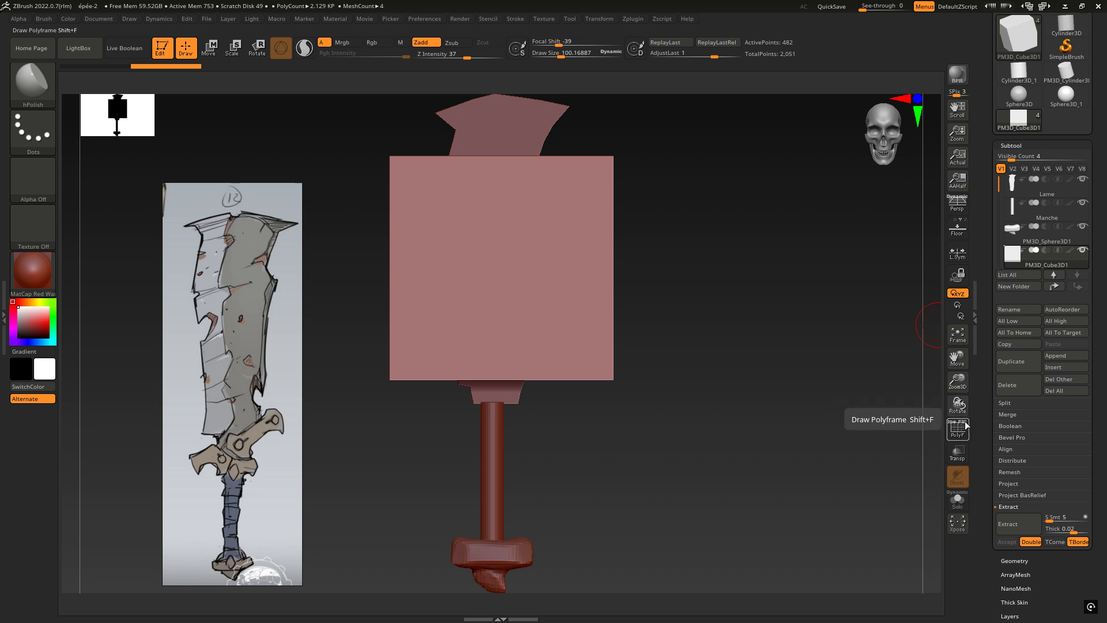
click(957, 338)
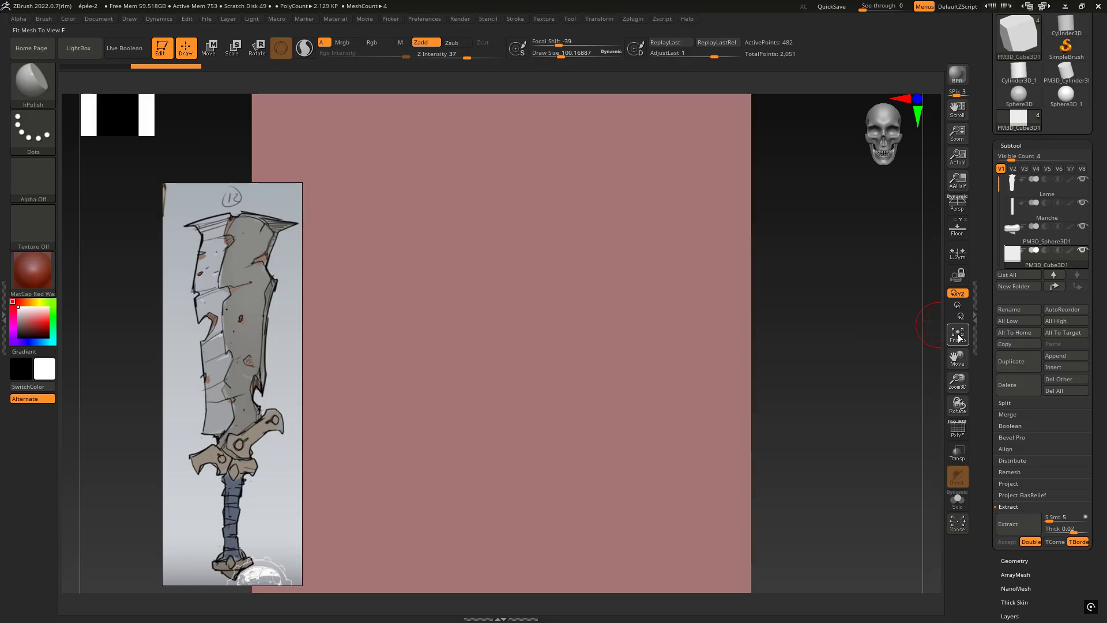
click(960, 338)
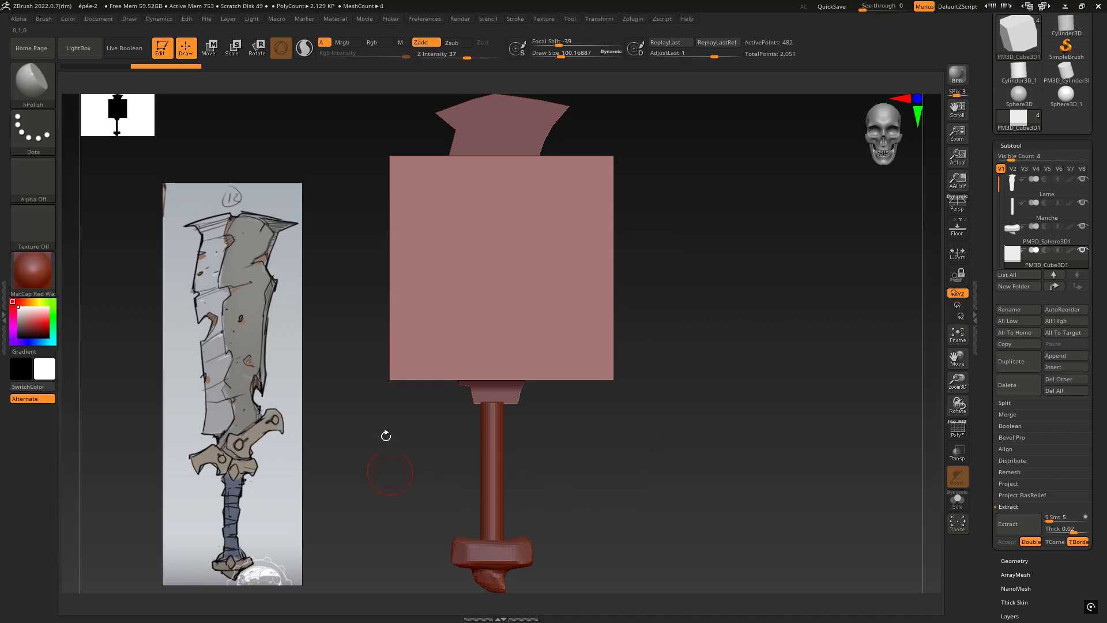
click(1050, 247)
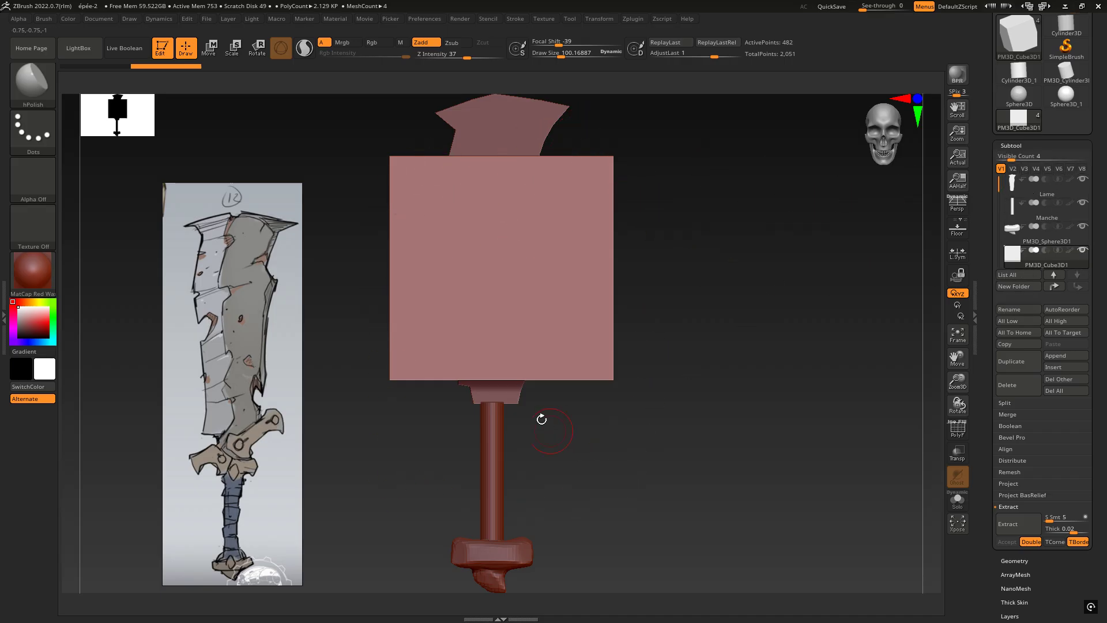
key(f)
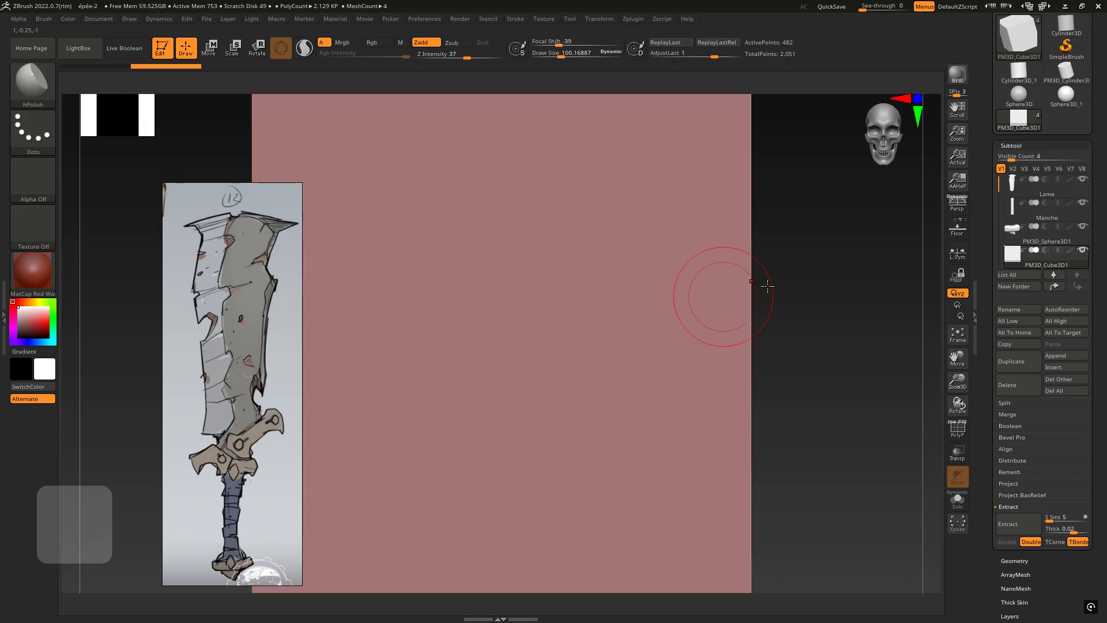
- Frame the view on the Lame subtool and on the pommel subtool in turn
click(1010, 196)
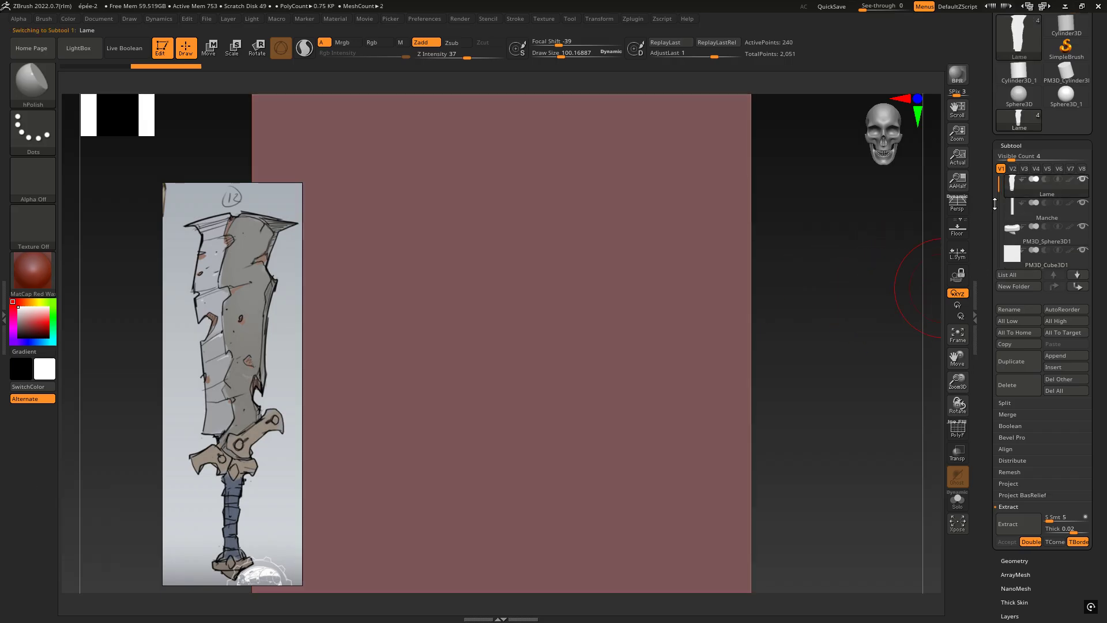
key(f)
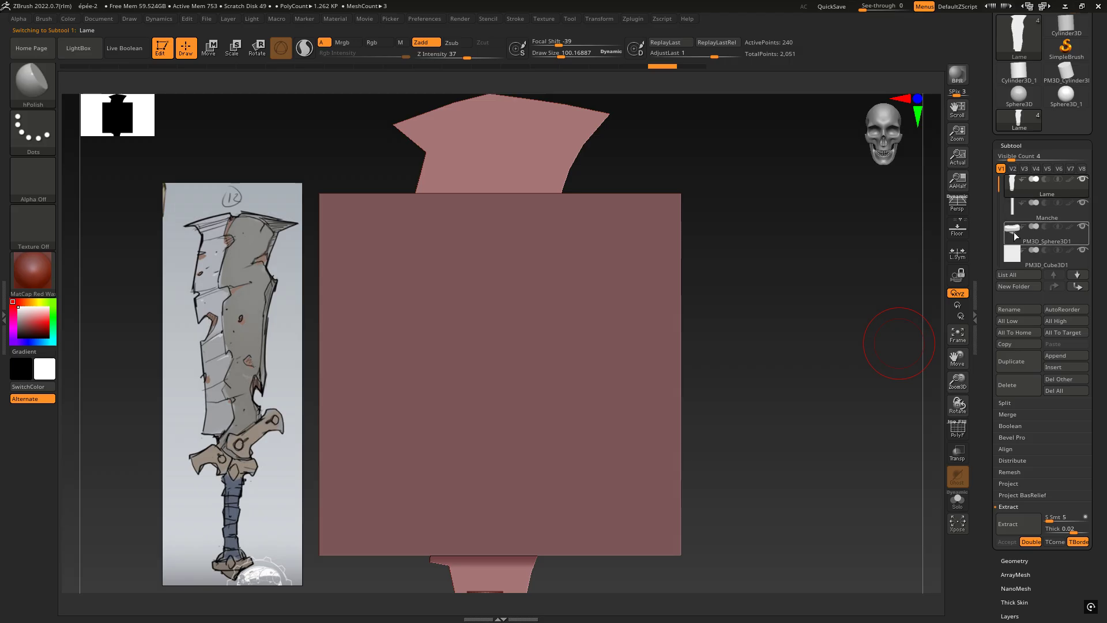
click(1016, 236)
key(f)
key(f)
key(f)
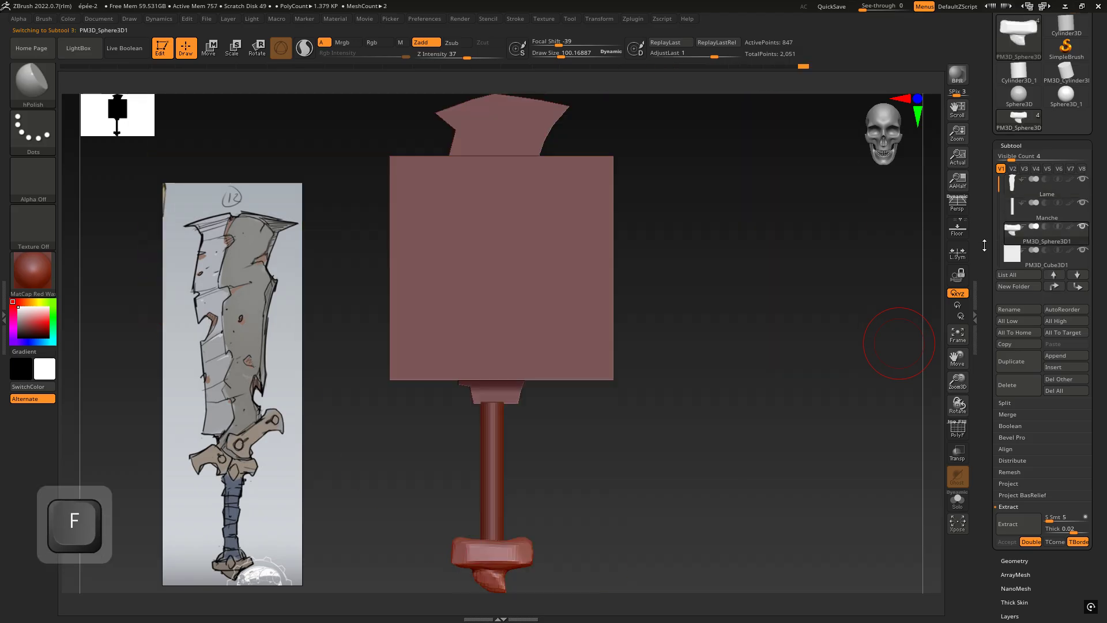
- Make the cube the active subtool, move it down along Y to the pommel and scale it down uniformly
alt+drag(669, 361, 646, 320)
alt+click(496, 246)
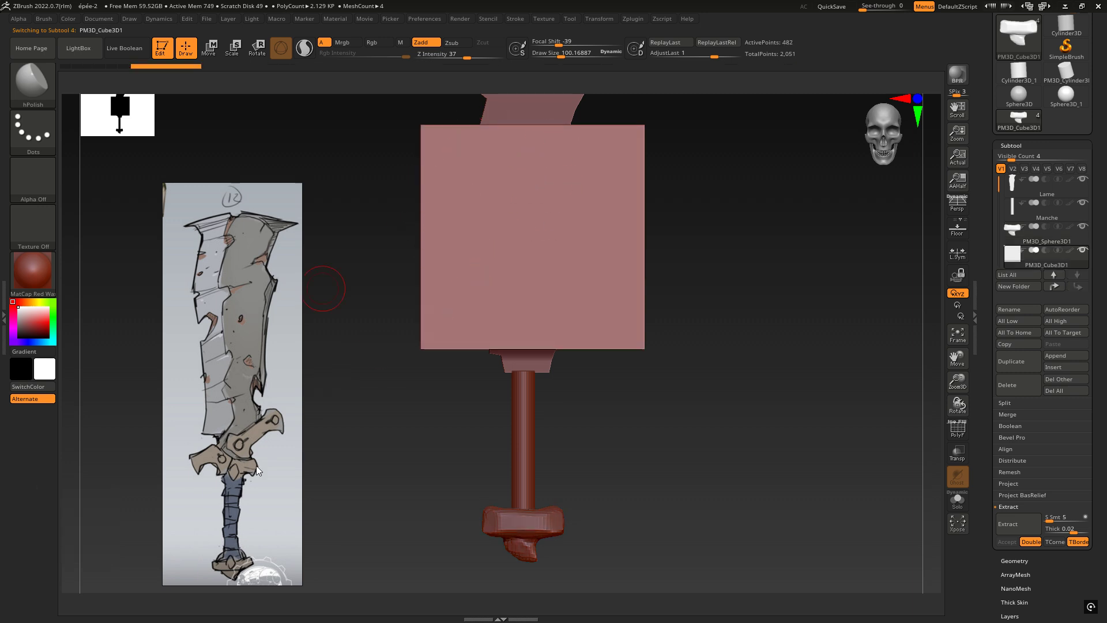
key(w)
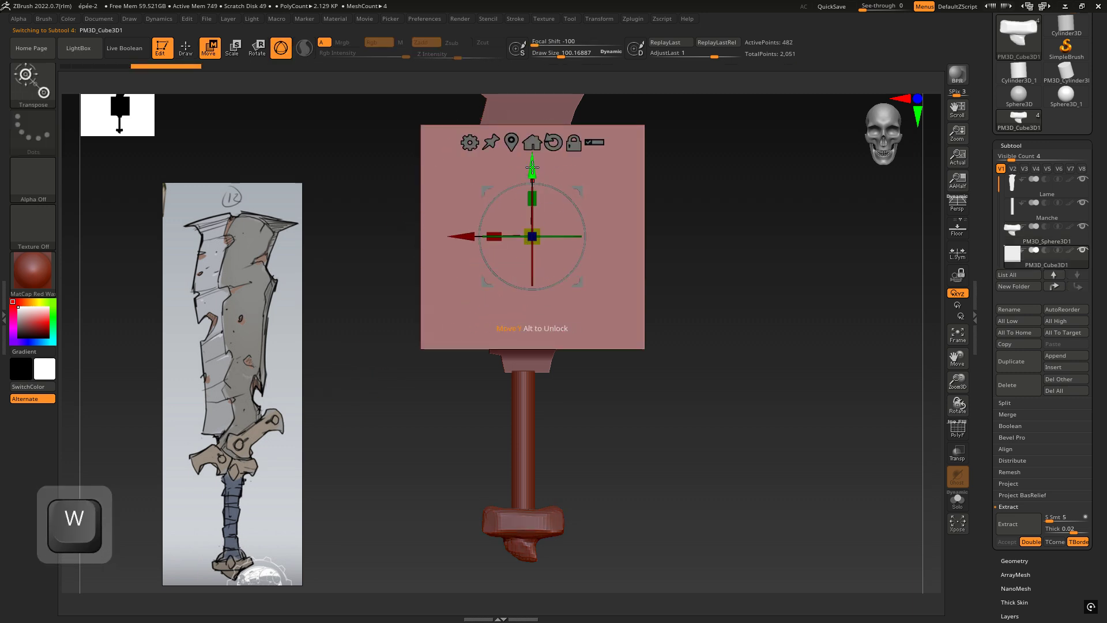
drag(532, 172, 543, 443)
alt+drag(673, 376, 659, 255)
drag(520, 381, 520, 393)
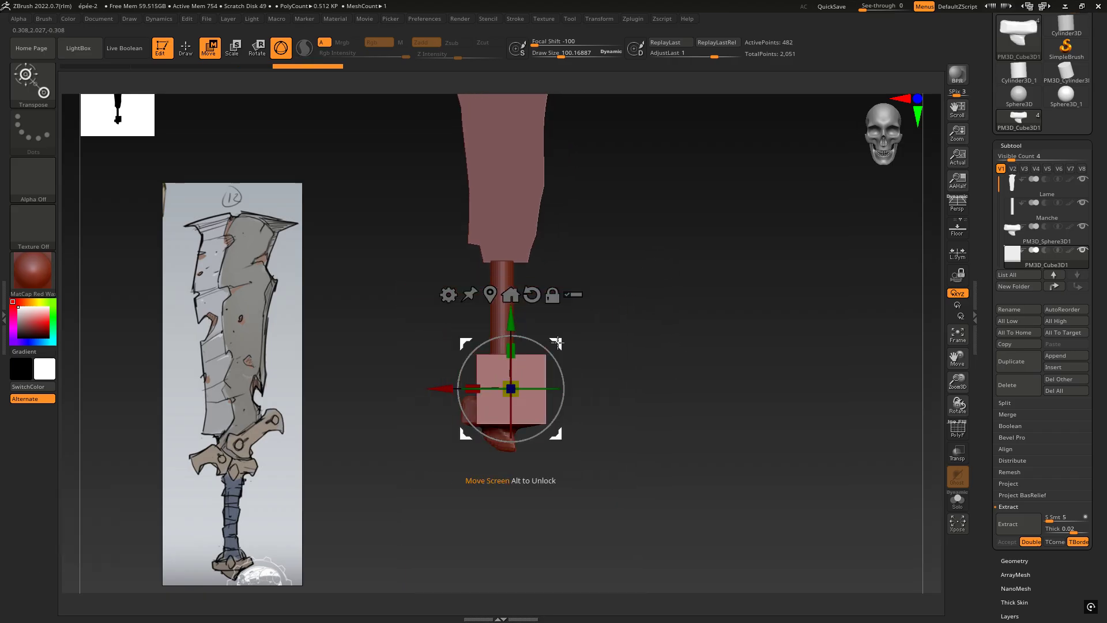
- Move the cube along Z so that it sits in front of the pommel
drag(581, 353, 611, 344)
drag(587, 388, 636, 388)
drag(678, 356, 623, 368)
ctrl+right_drag(682, 393, 749, 400)
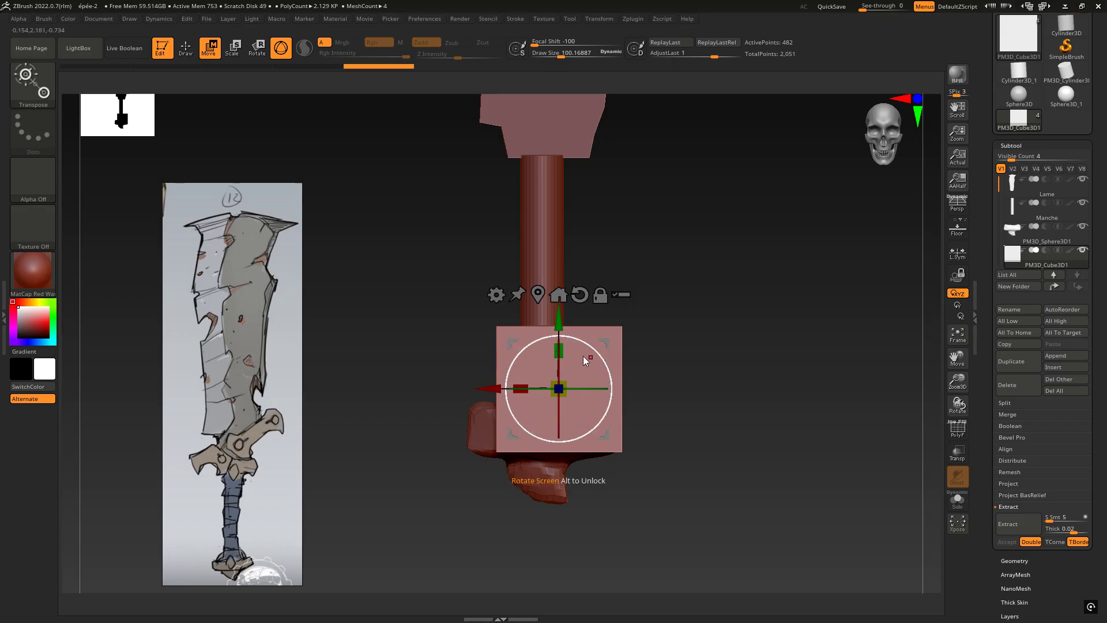
- Rotate the cube 45° in the front view to form a diamond and thin it along Z into a slab
drag(594, 349, 640, 397)
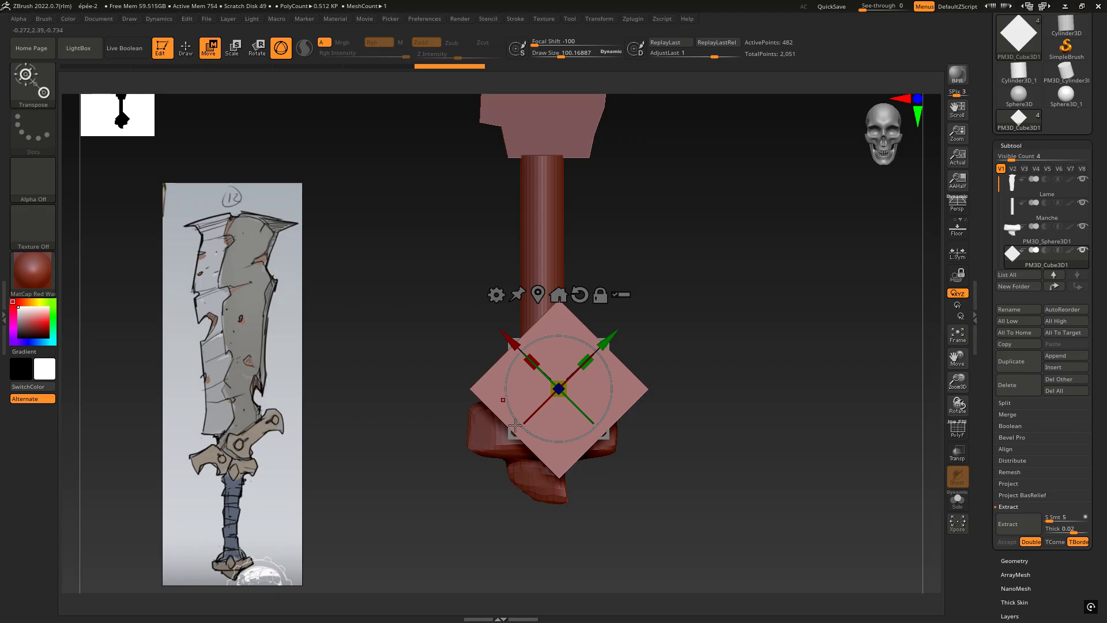
drag(702, 285, 612, 305)
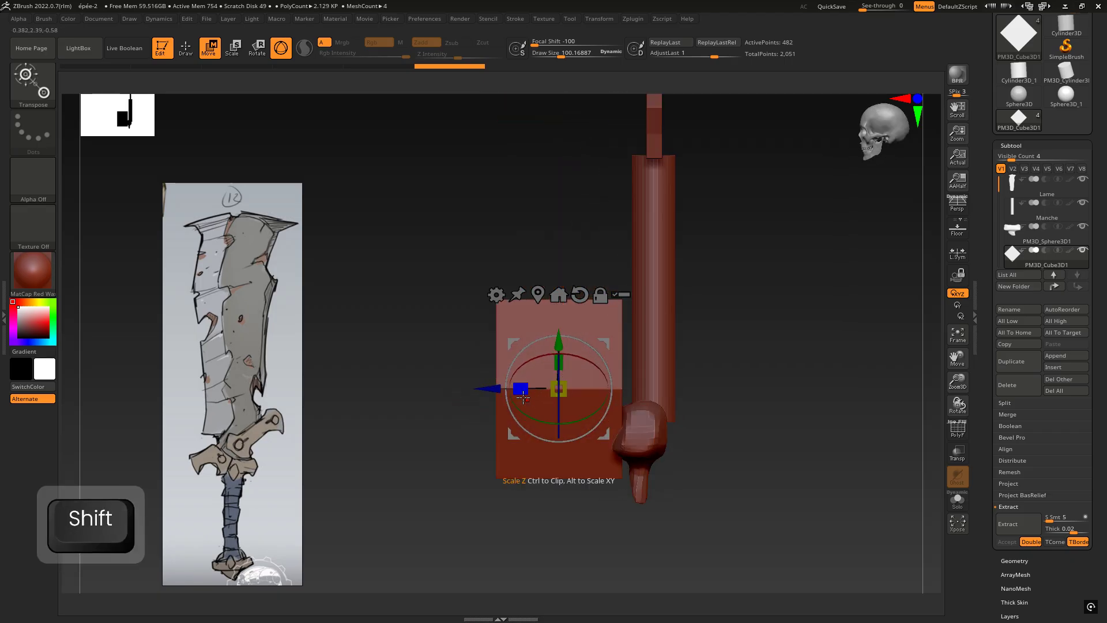
drag(521, 387, 552, 390)
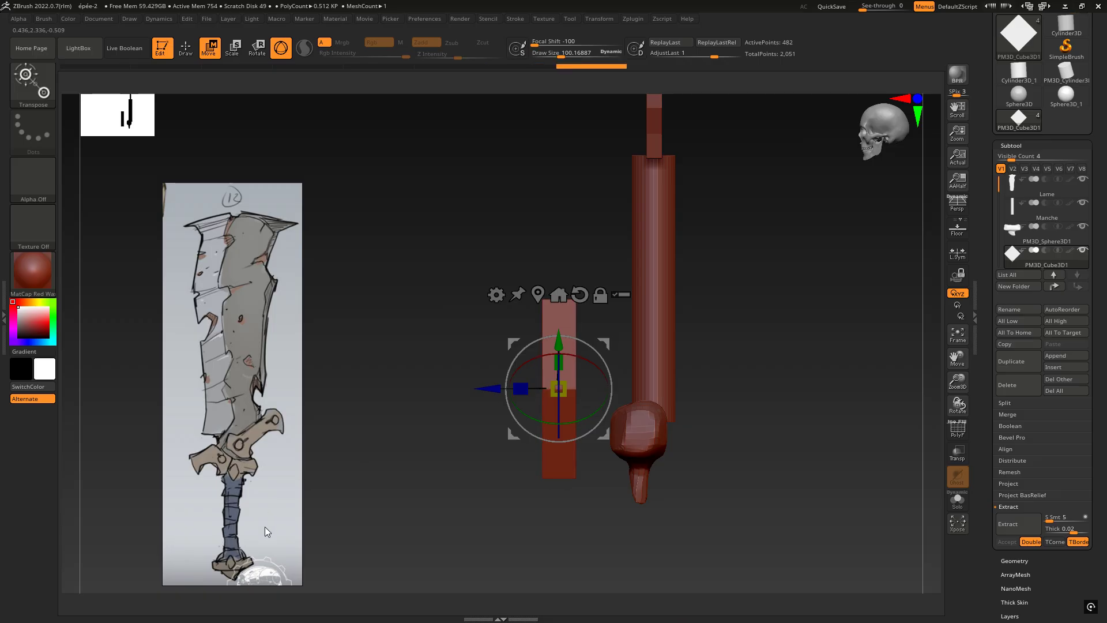
- Move the diamond slab along Z closer to the pommel's front face
drag(368, 421, 507, 396)
drag(633, 388, 575, 387)
drag(694, 372, 631, 381)
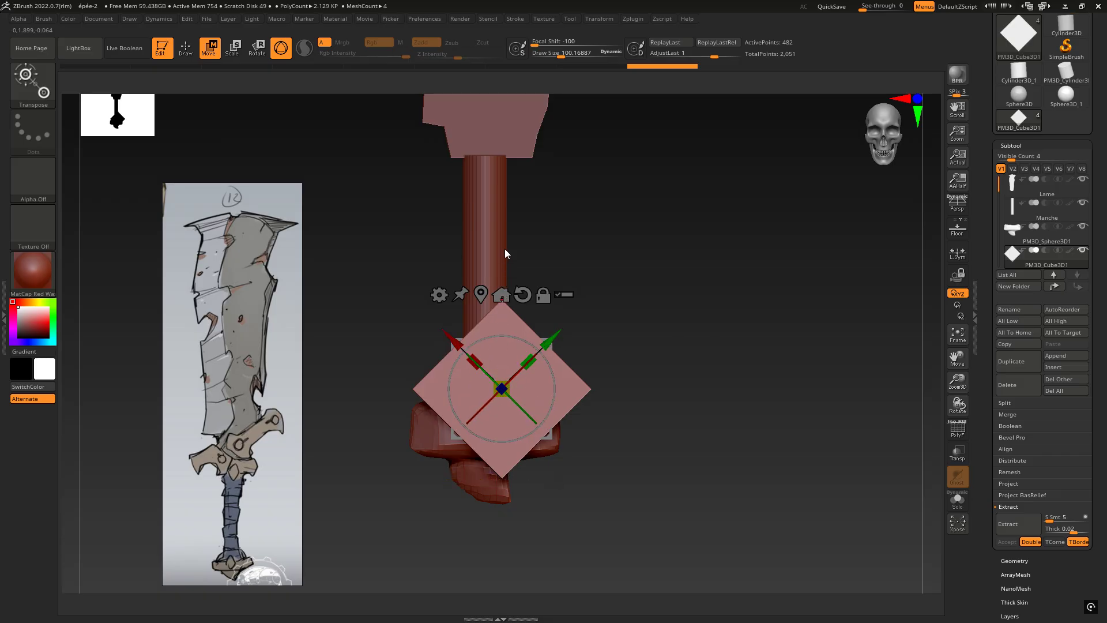
- Realign the gizmo to the world axes and scale the diamond into a smaller, narrower shape centred on the handle
drag(657, 223, 697, 238)
key(shift)
key(alt)
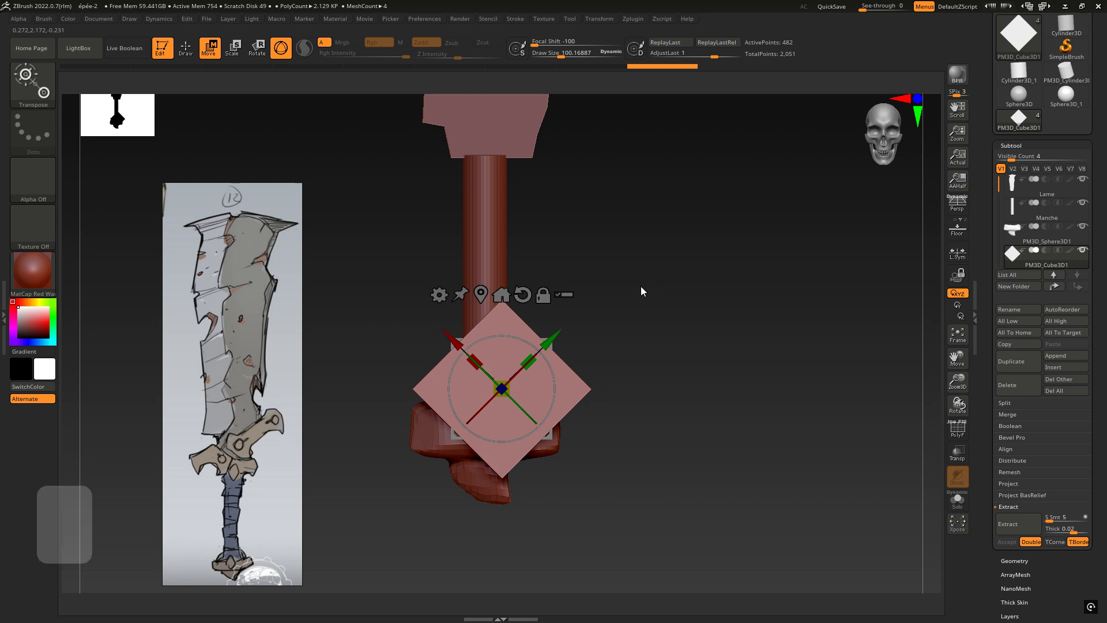
click(524, 294)
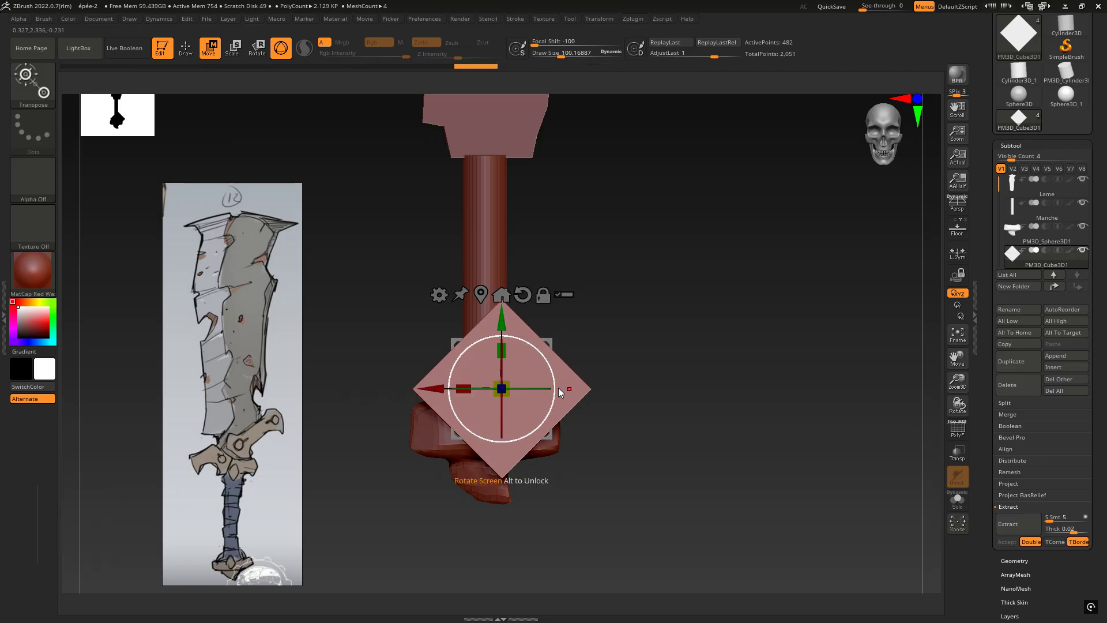
mouse_move(470, 384)
mouse_down()
mouse_move(507, 355)
mouse_move(470, 385)
mouse_move(486, 379)
mouse_up()
drag(553, 354, 610, 354)
drag(501, 388, 486, 395)
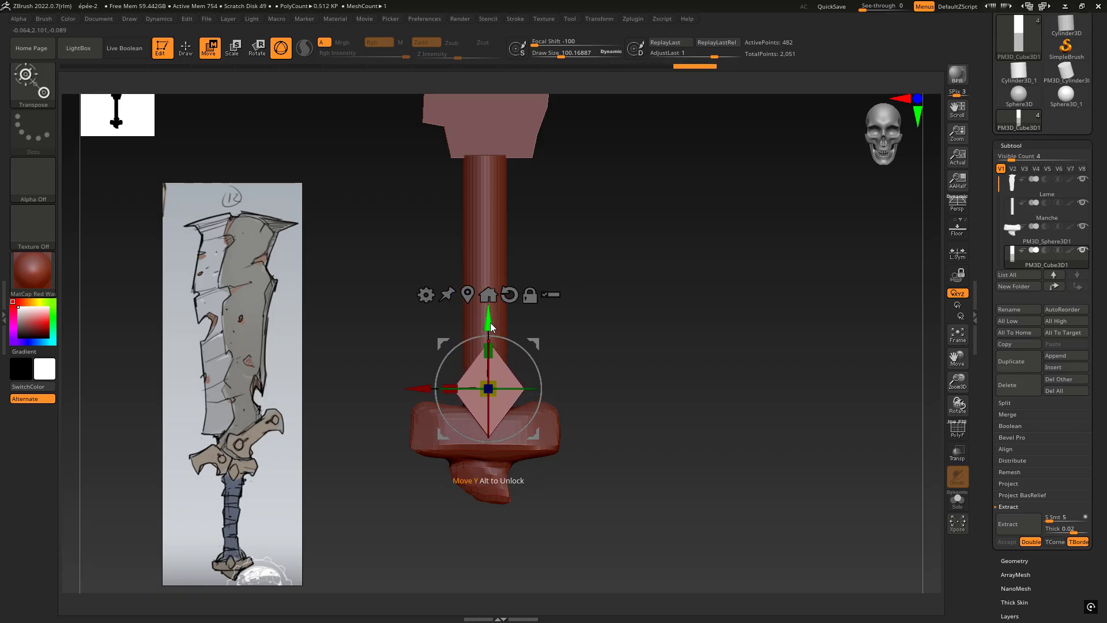
- Lower the diamond slightly along Y and adjust its depth against the pommel's front face
drag(489, 323, 489, 336)
drag(611, 344, 521, 359)
drag(454, 396, 450, 396)
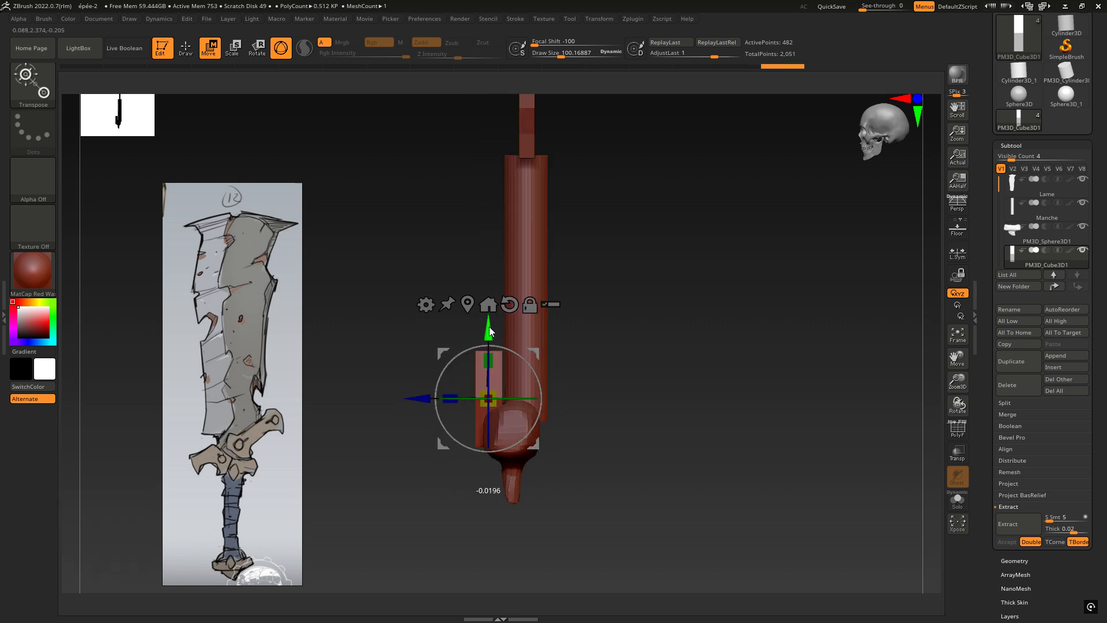
drag(552, 336, 580, 351)
drag(567, 362, 630, 375)
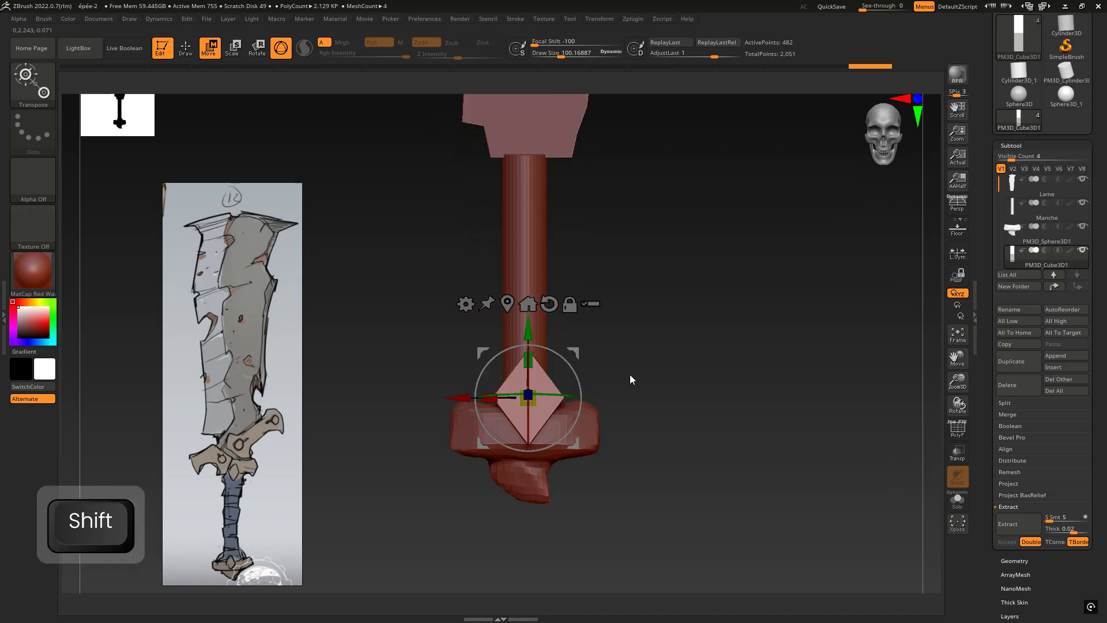
mouse_move(584, 426)
ctrl+alt+mouse_down()
mouse_move(657, 416)
mouse_move(698, 392)
mouse_move(674, 309)
mouse_move(734, 312)
mouse_move(655, 311)
mouse_move(686, 213)
ctrl+alt+mouse_up()
mouse_move(723, 177)
alt+right_down()
mouse_move(700, 349)
mouse_move(631, 336)
alt+right_up()
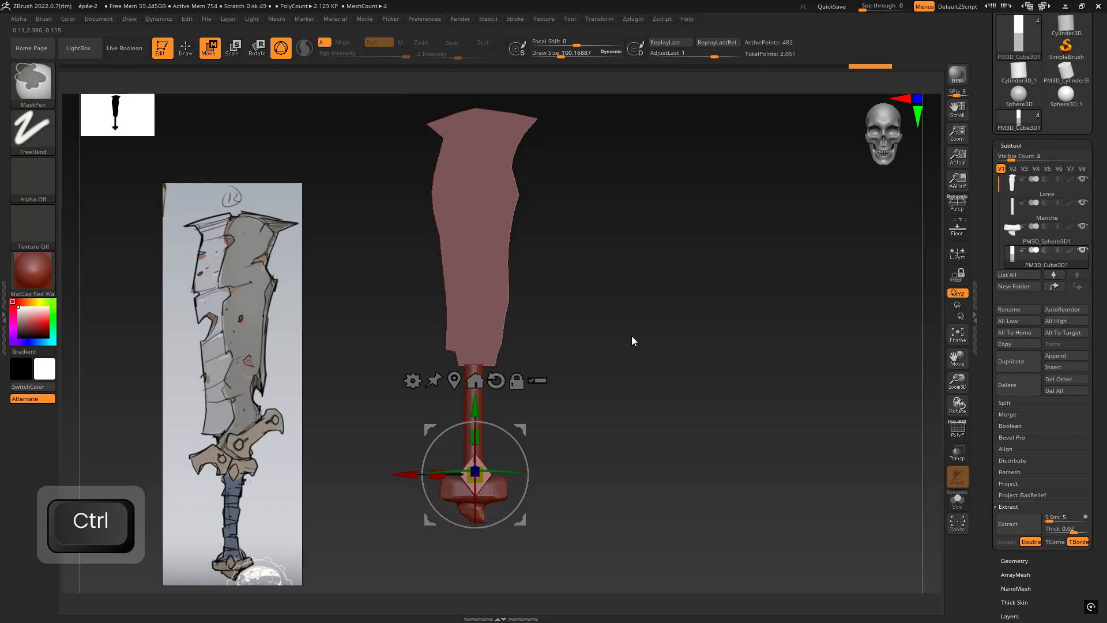